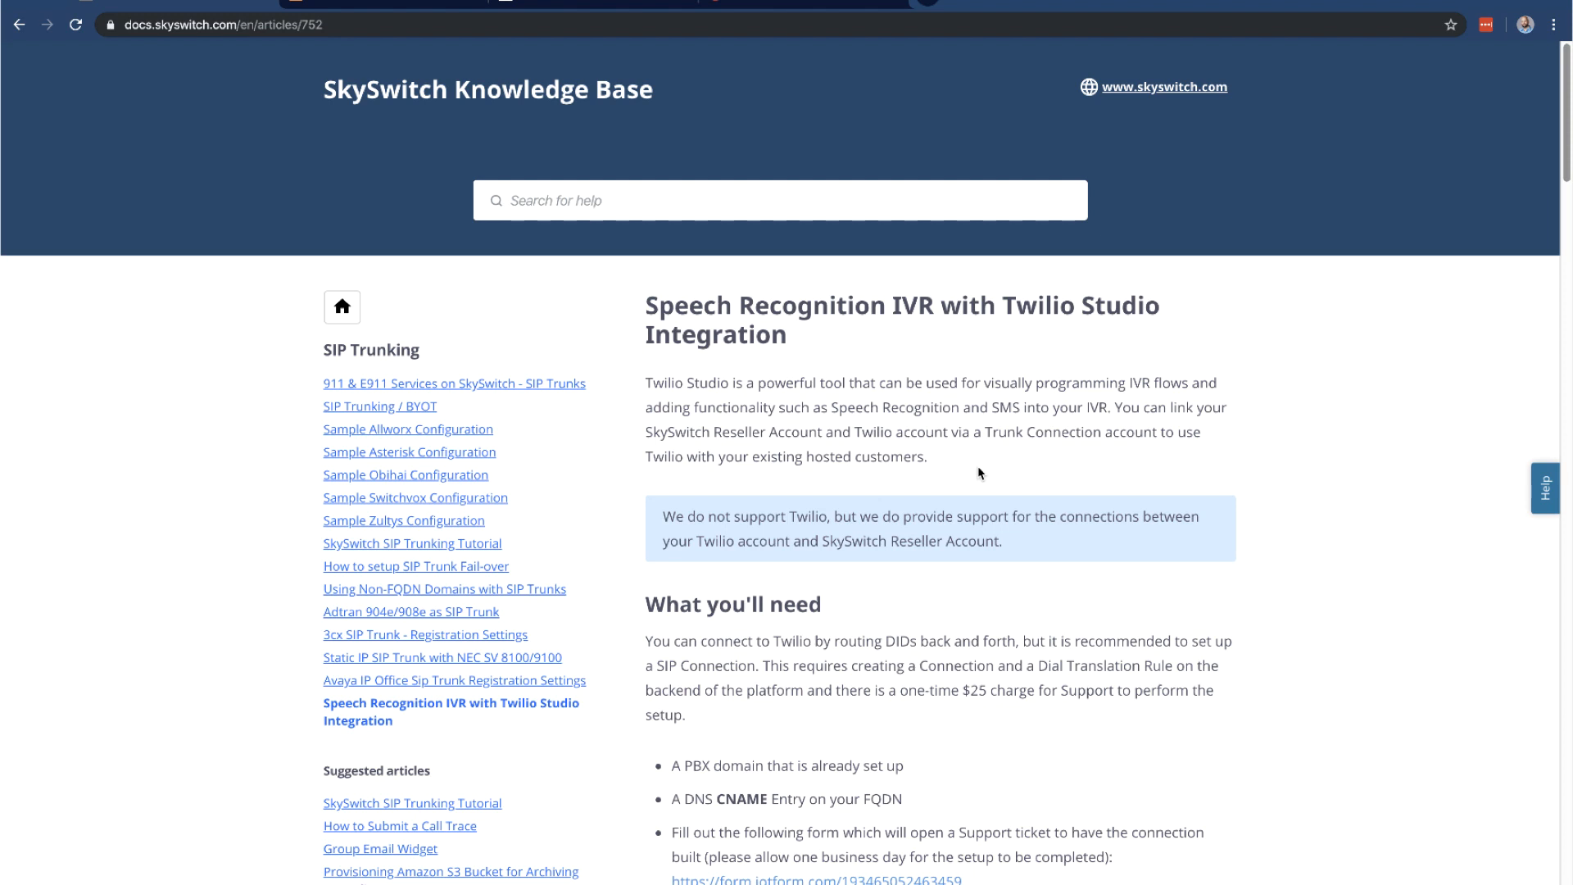
Open the DNS settings for voicesupporters.com in Google Domains
key("Tab")
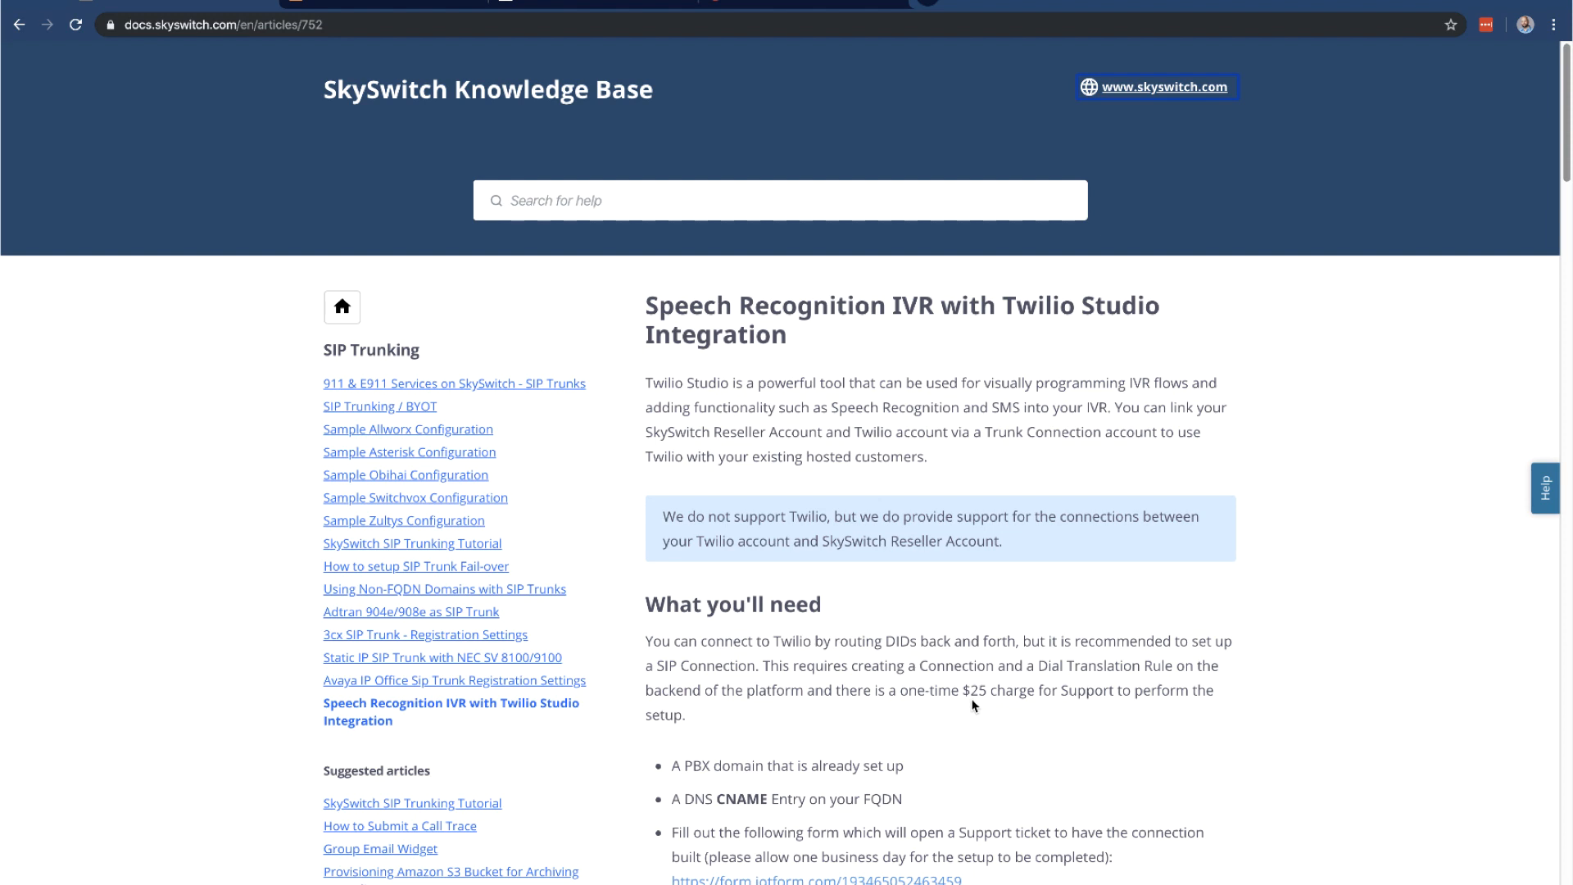
mouse_move(812, 882)
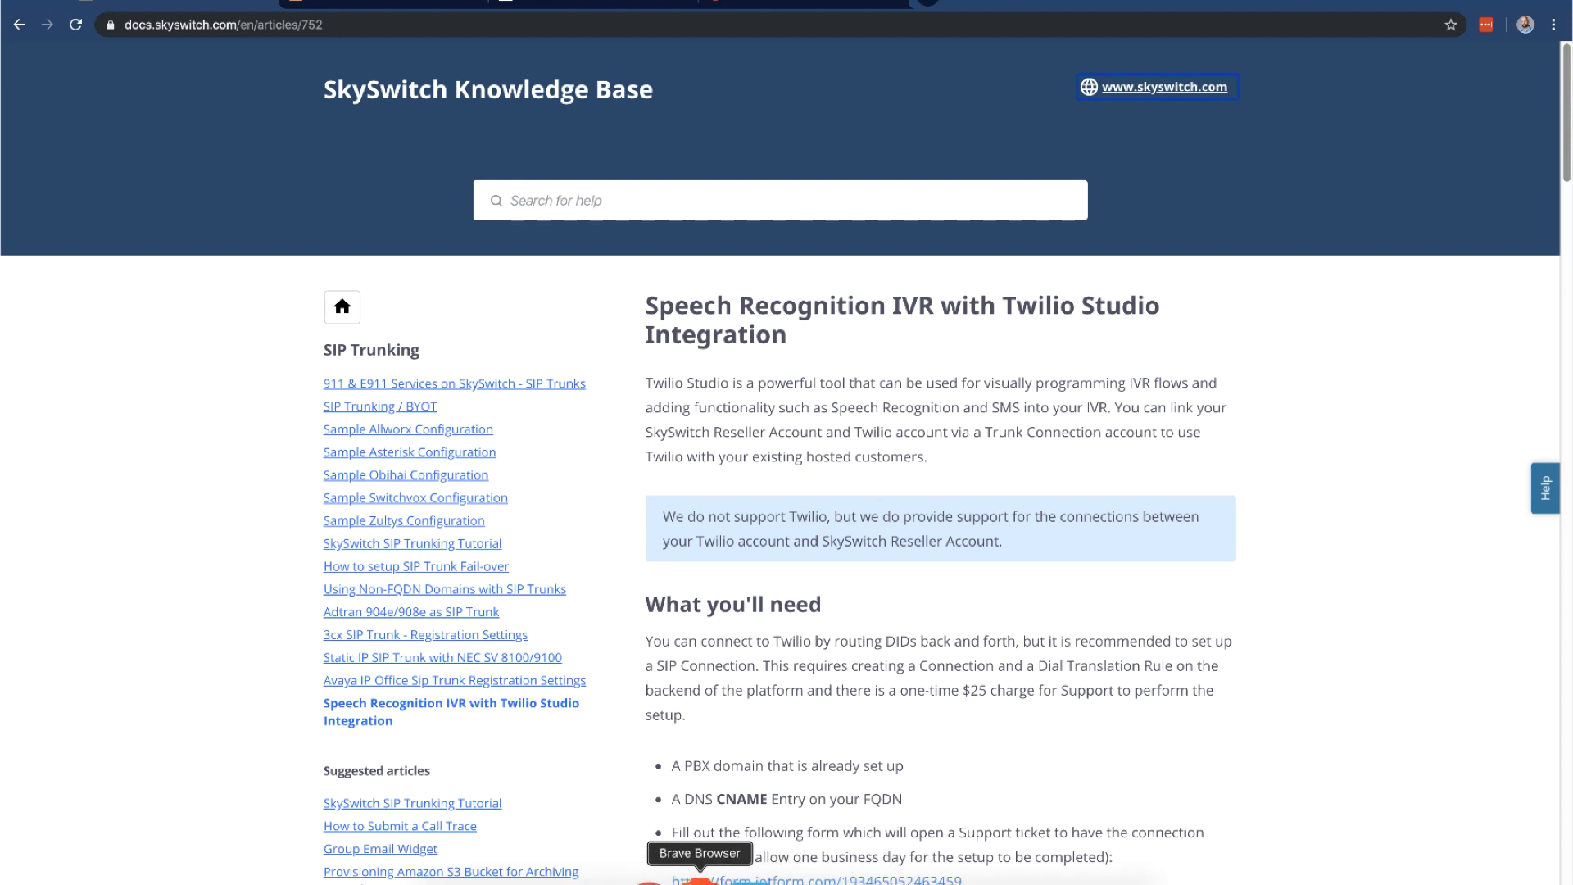
left_click(700, 880)
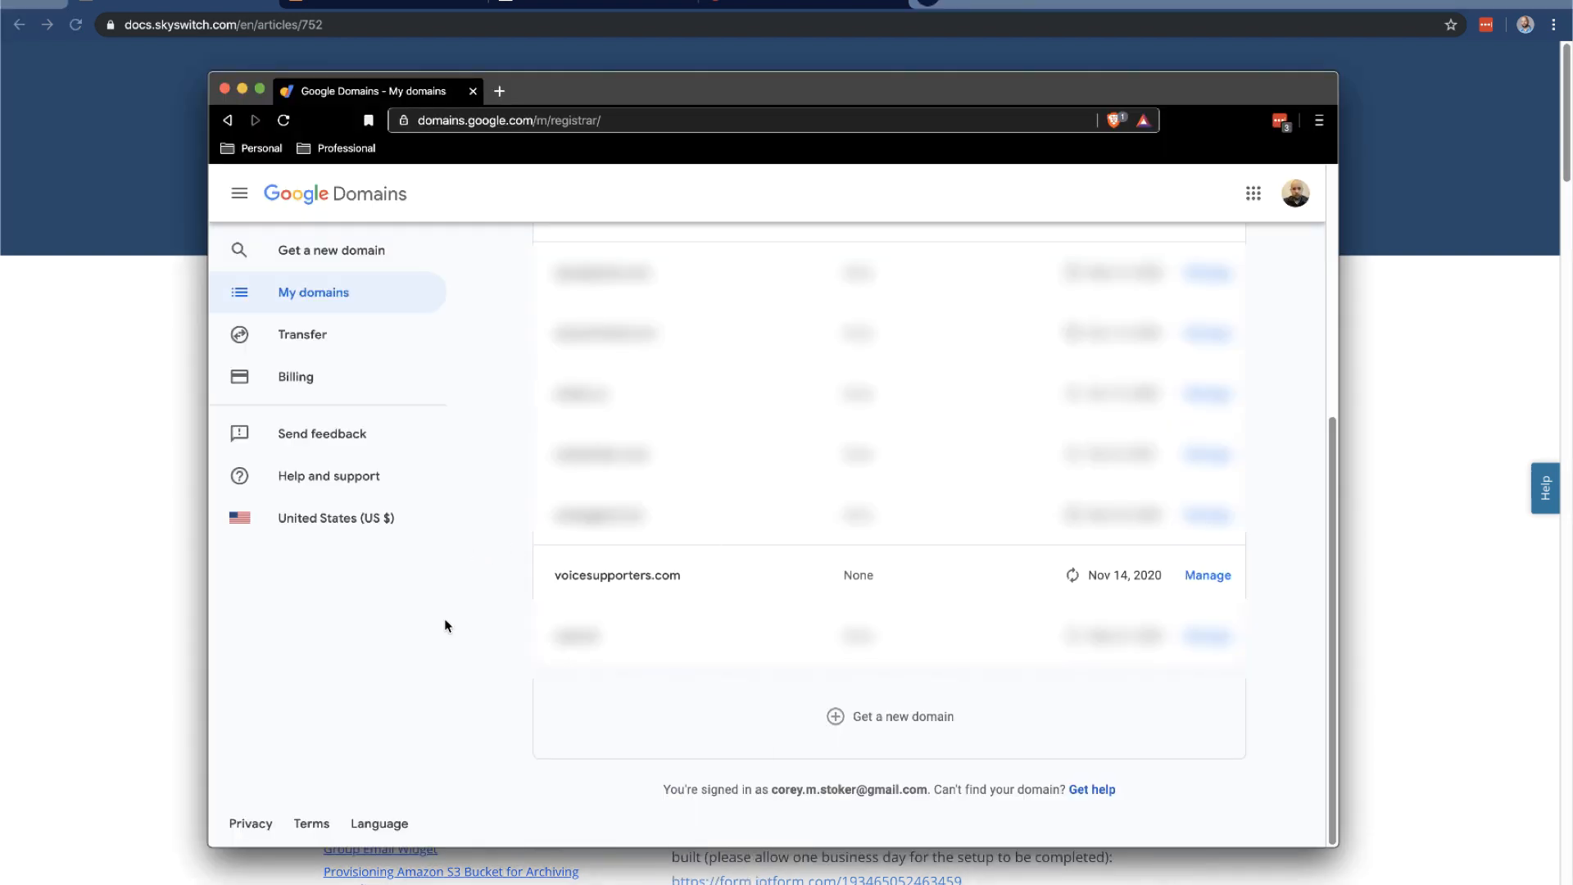
left_click(631, 575)
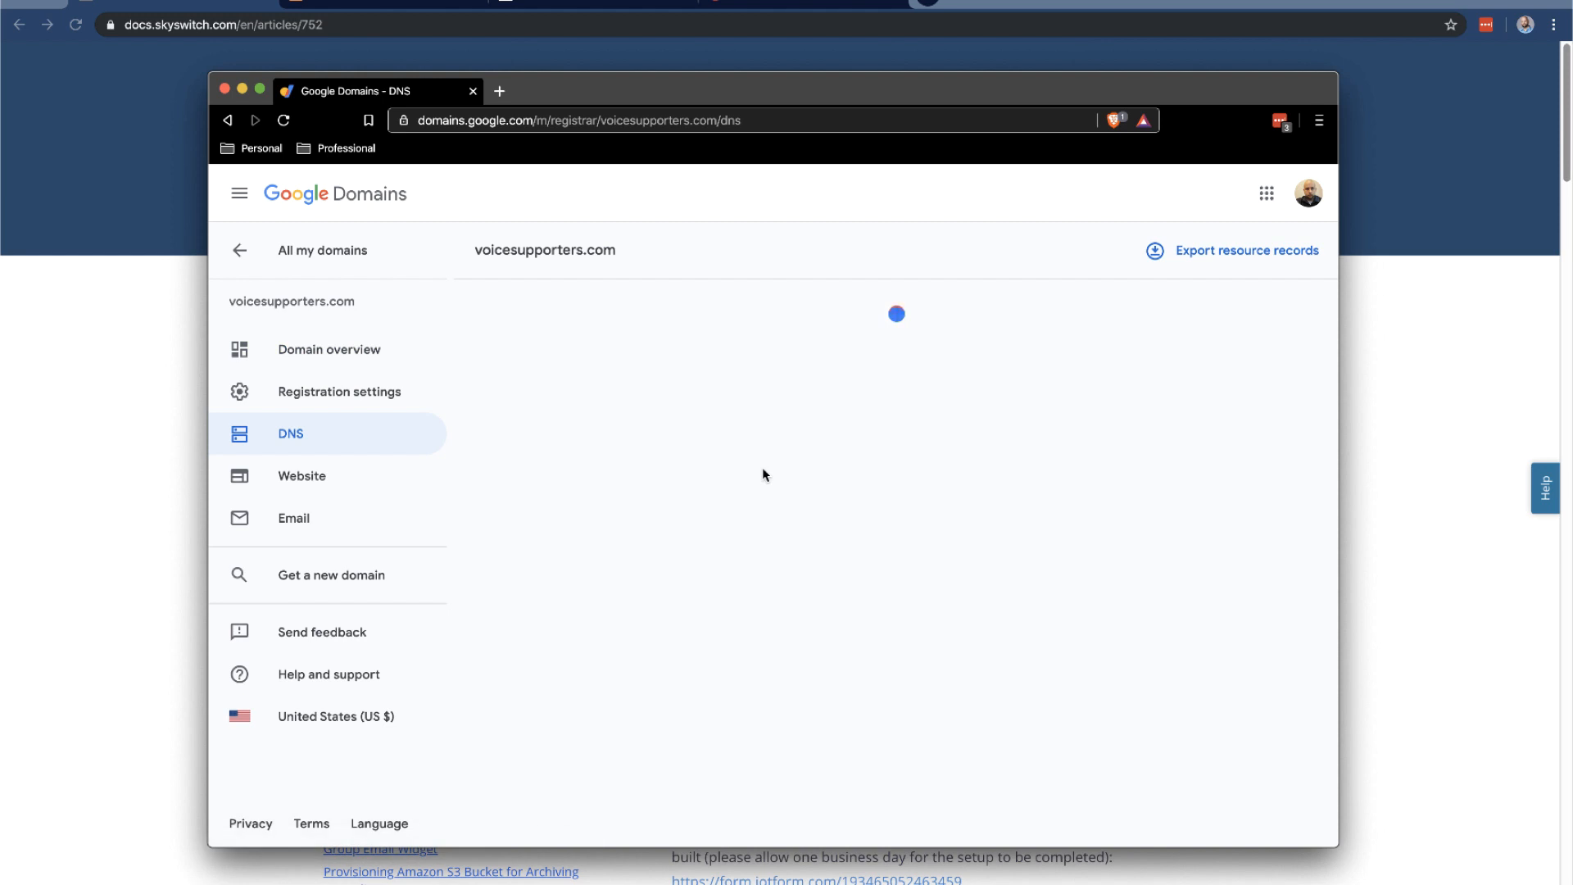
scroll(763, 467, "down", 10)
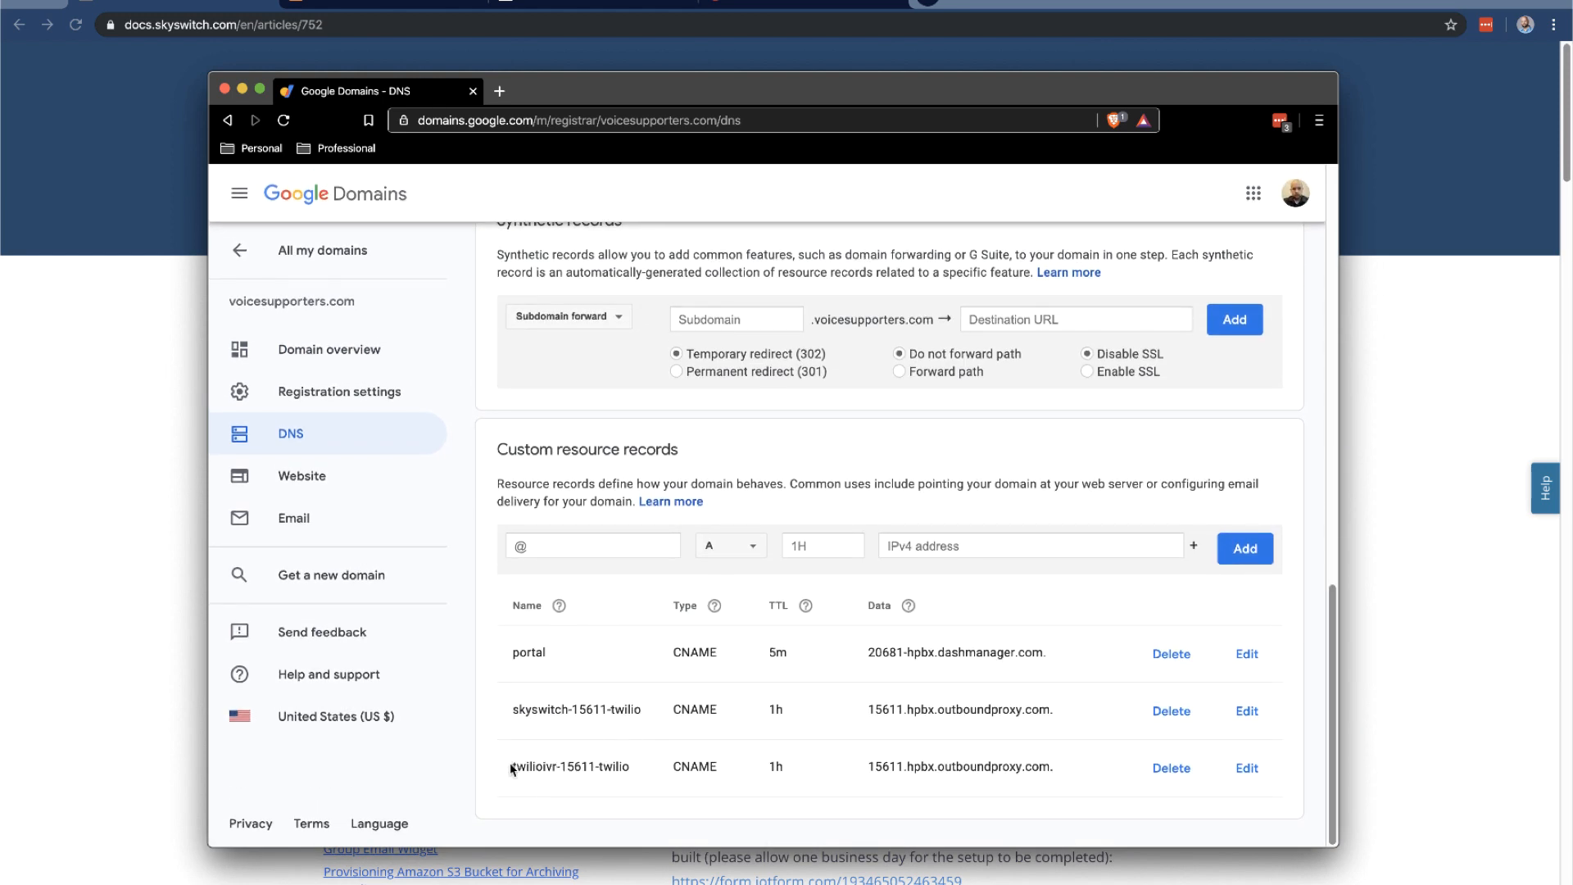
Fill in a CNAME record twilioivr-15611-twilio pointing to 15611.hpbx.outboundproxy.com
left_click_drag(512, 766, 631, 764)
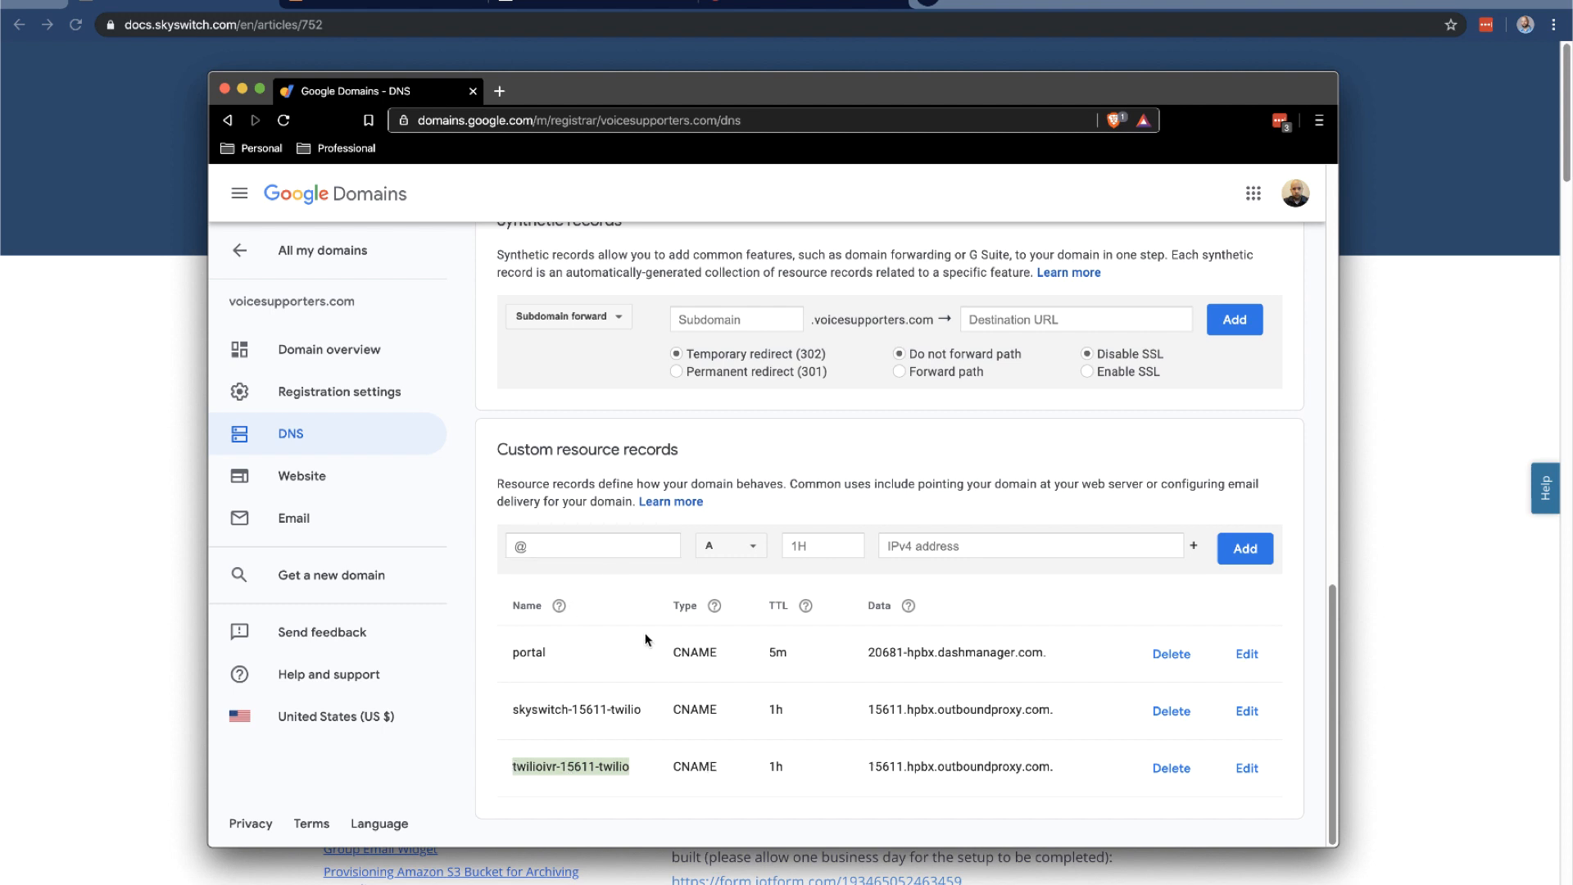
left_click(625, 544)
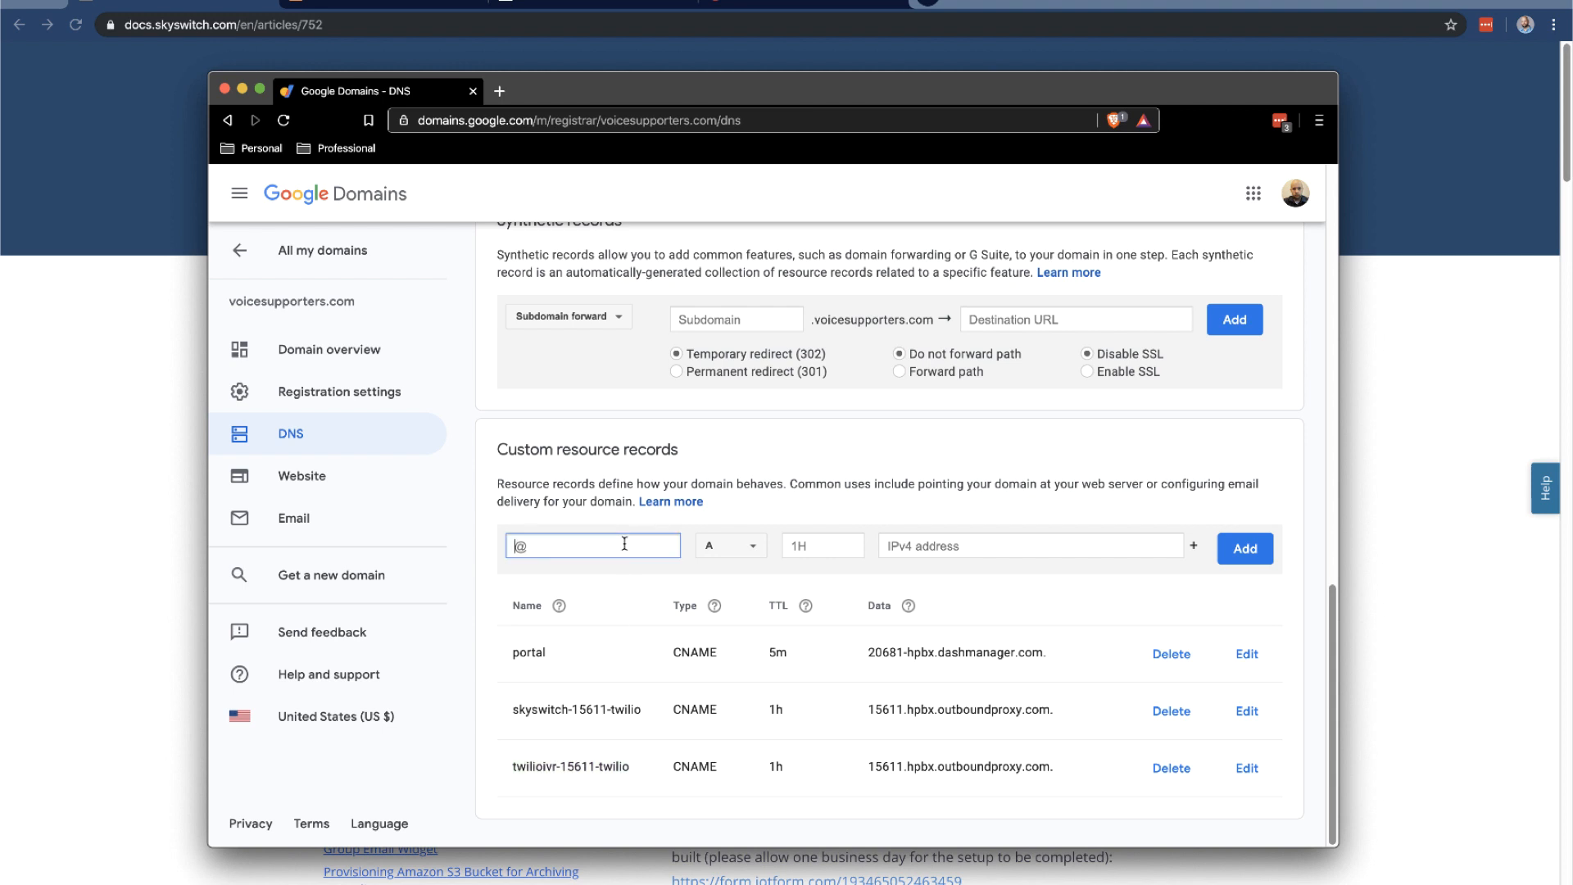
type("twilioivr-15611-twill")
type("o")
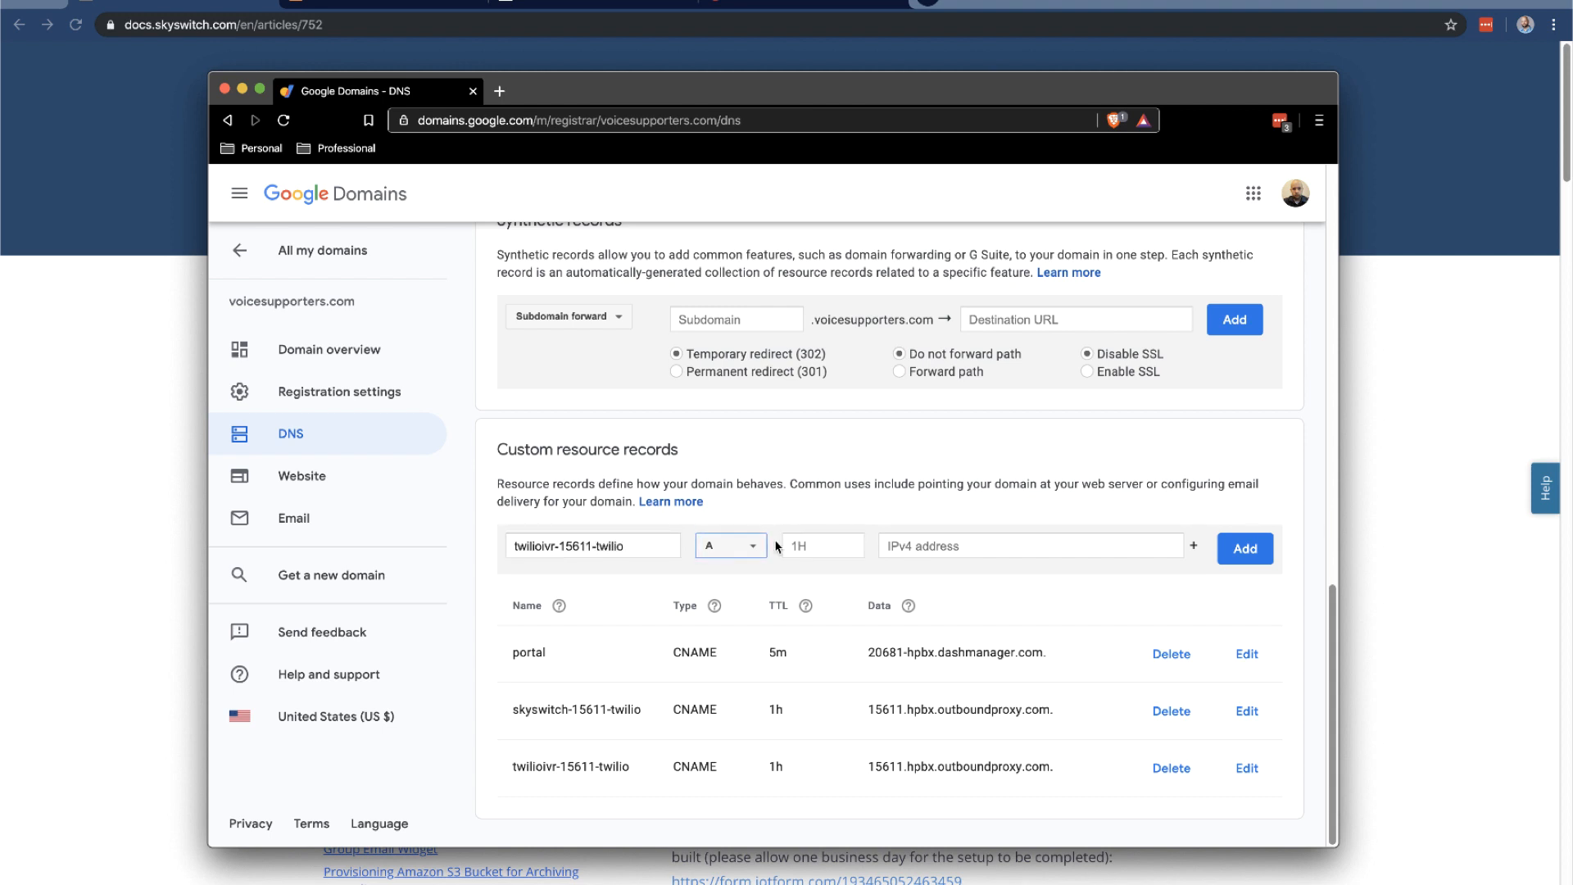
left_click(749, 551)
left_click(726, 619)
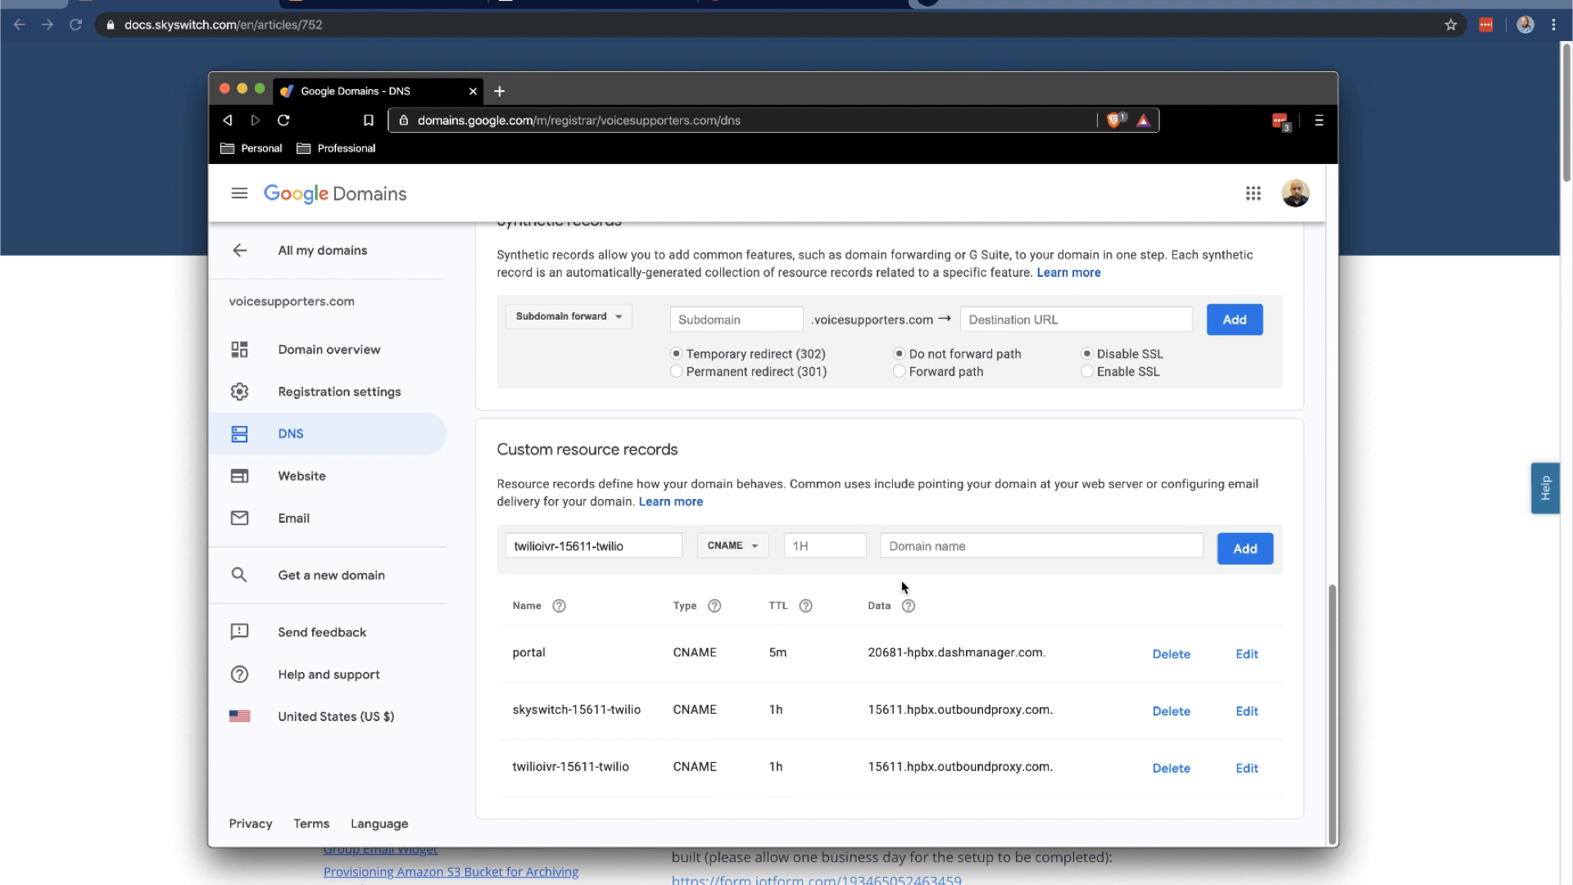
left_click(956, 546)
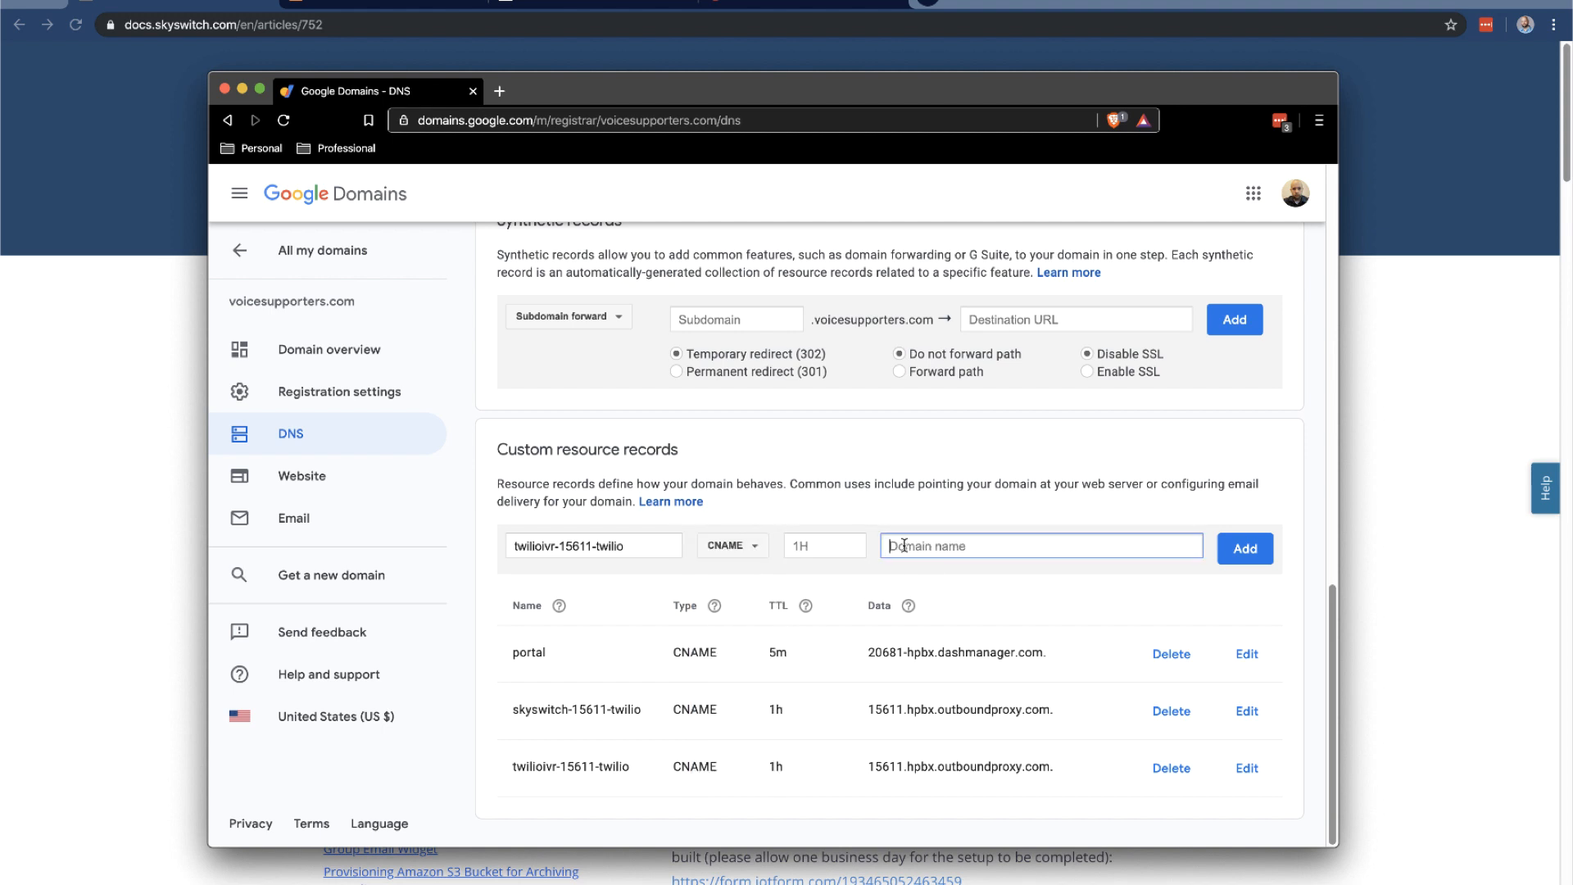
type("15611.hpbx.outboundproxy.com")
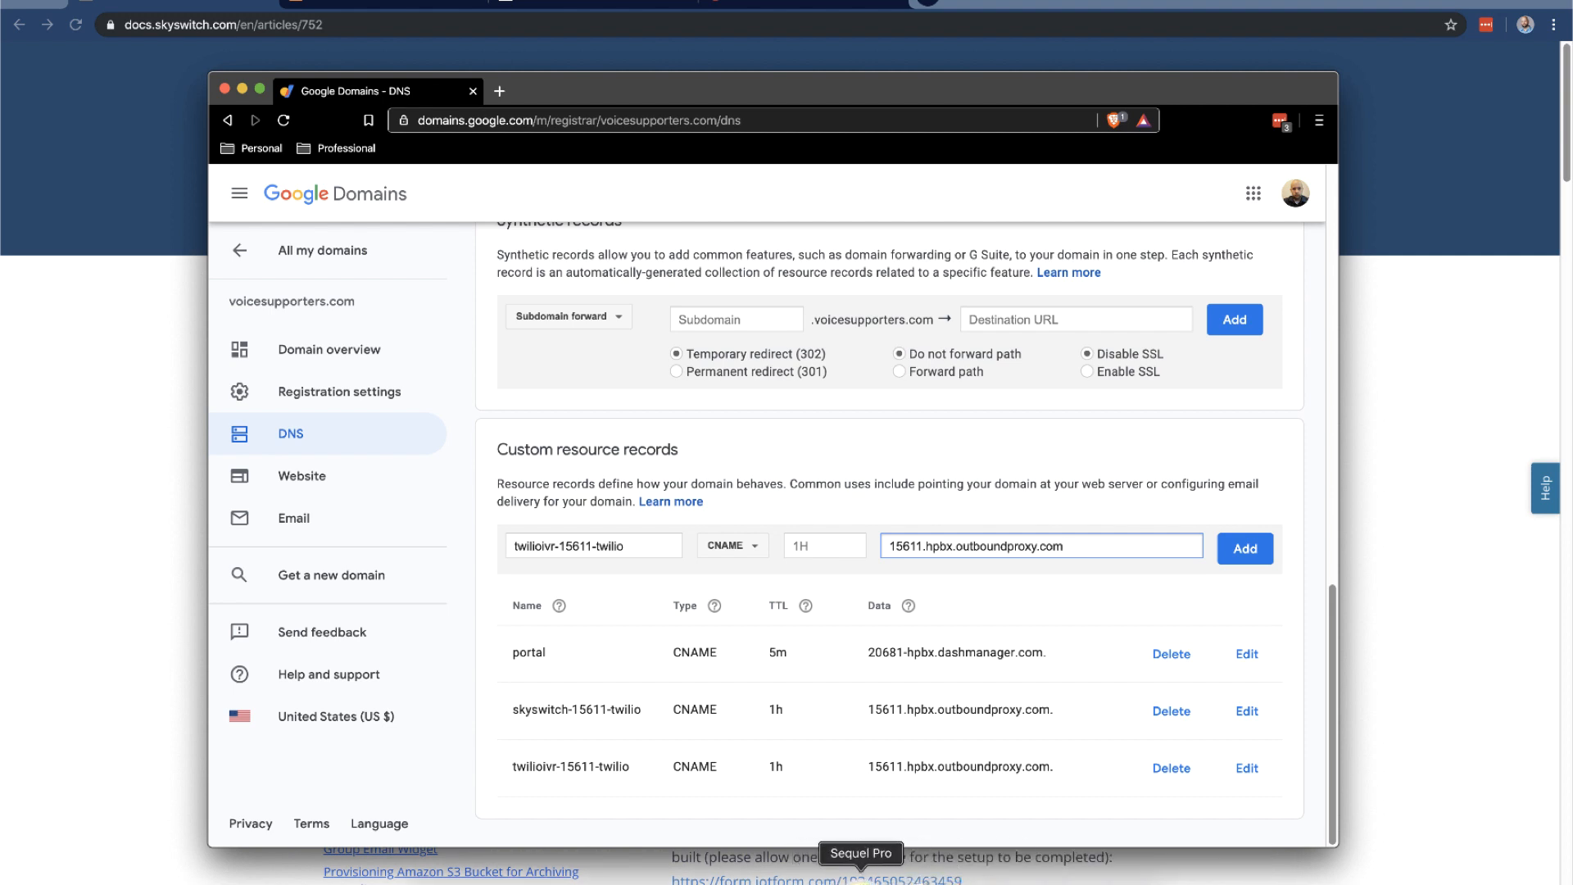
left_click(816, 875)
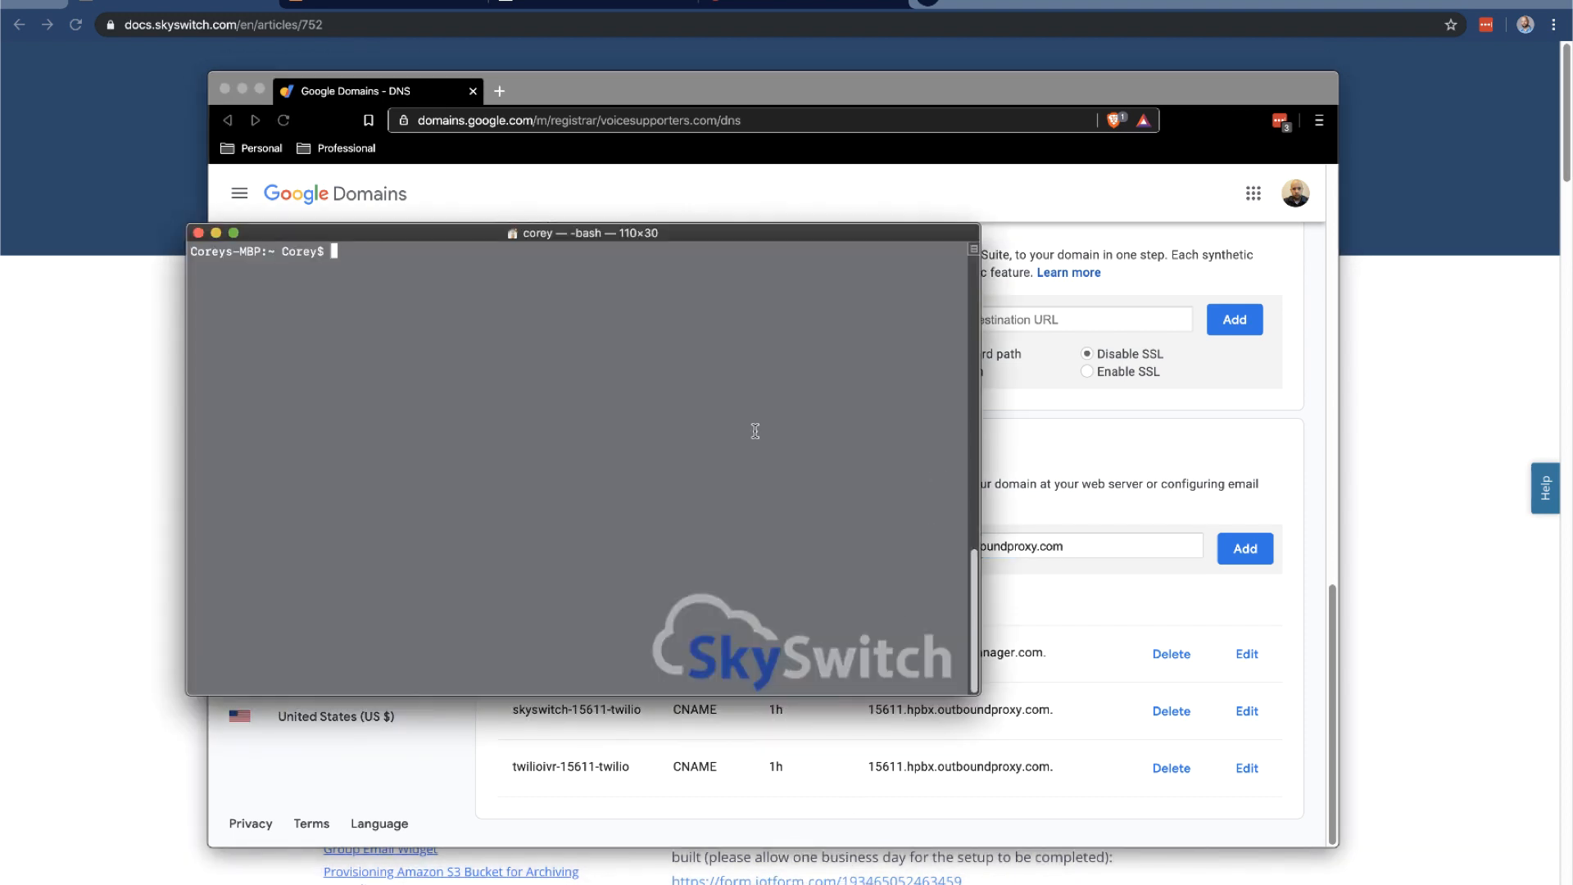
Run nslookup twilioivr-15611-twilio.voicesupporters.com and highlight the hostname and its canonical name
type("nslookup twilioivr-15611-t")
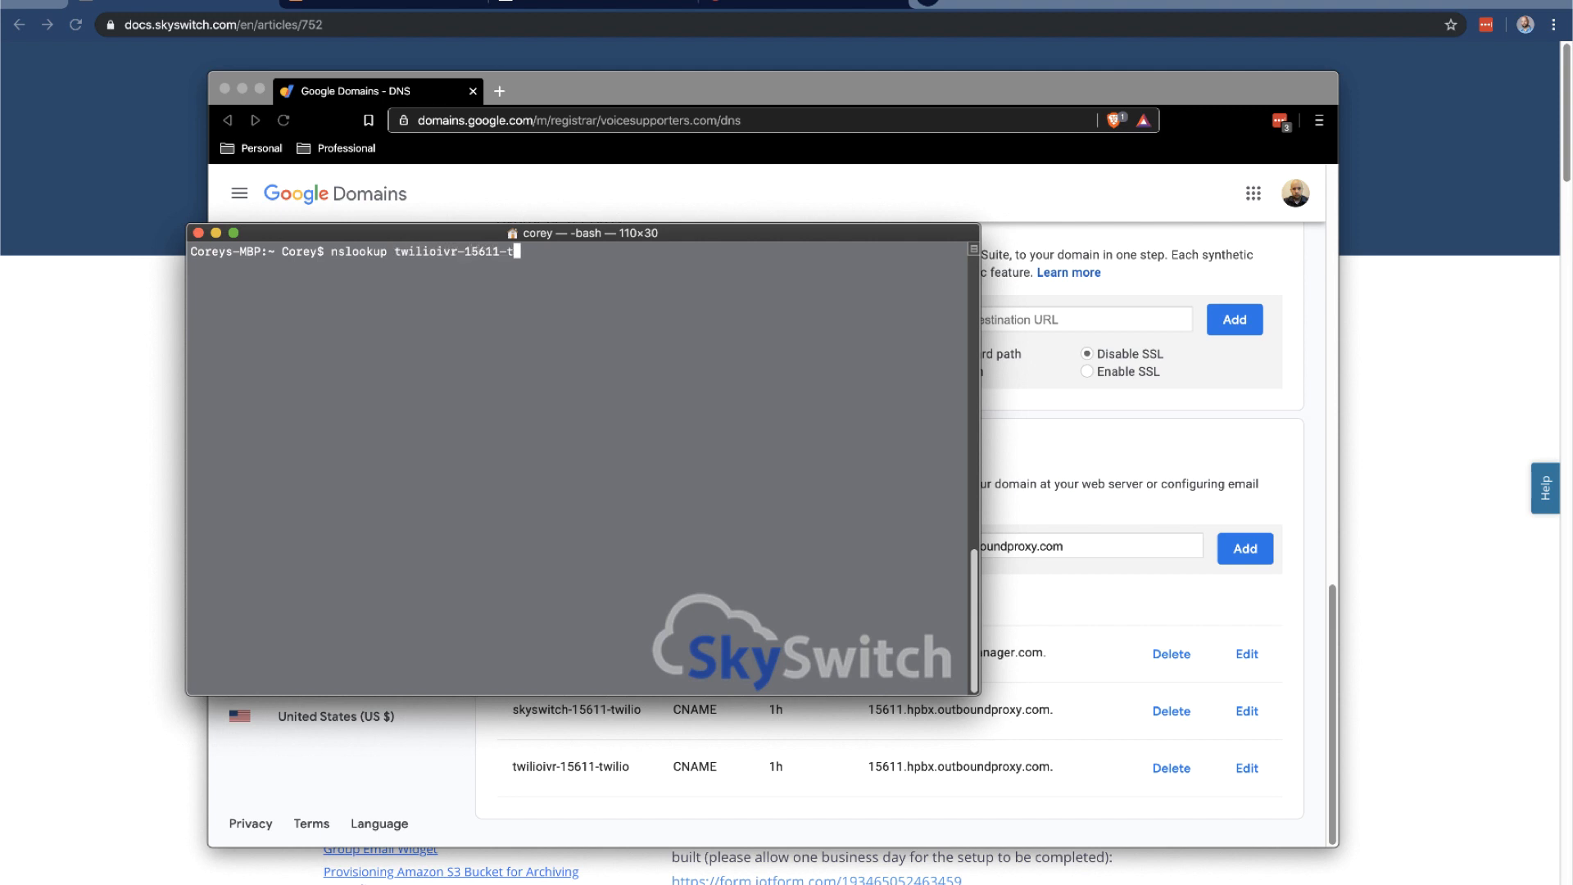
type("wilio.voicesupporters.com")
key("Return")
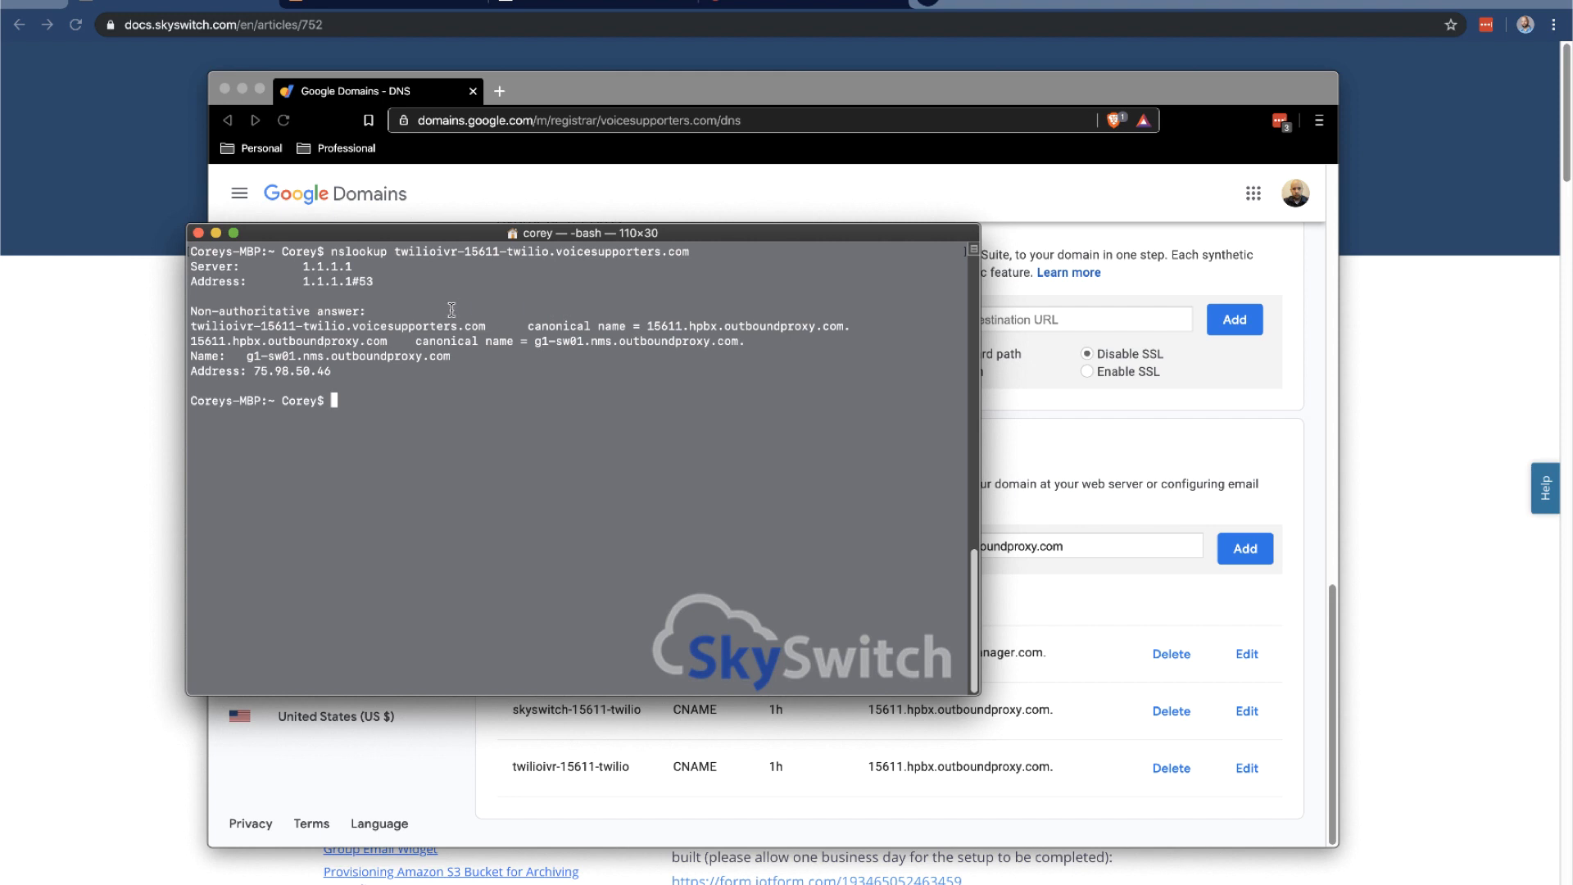
left_click_drag(199, 325, 448, 326)
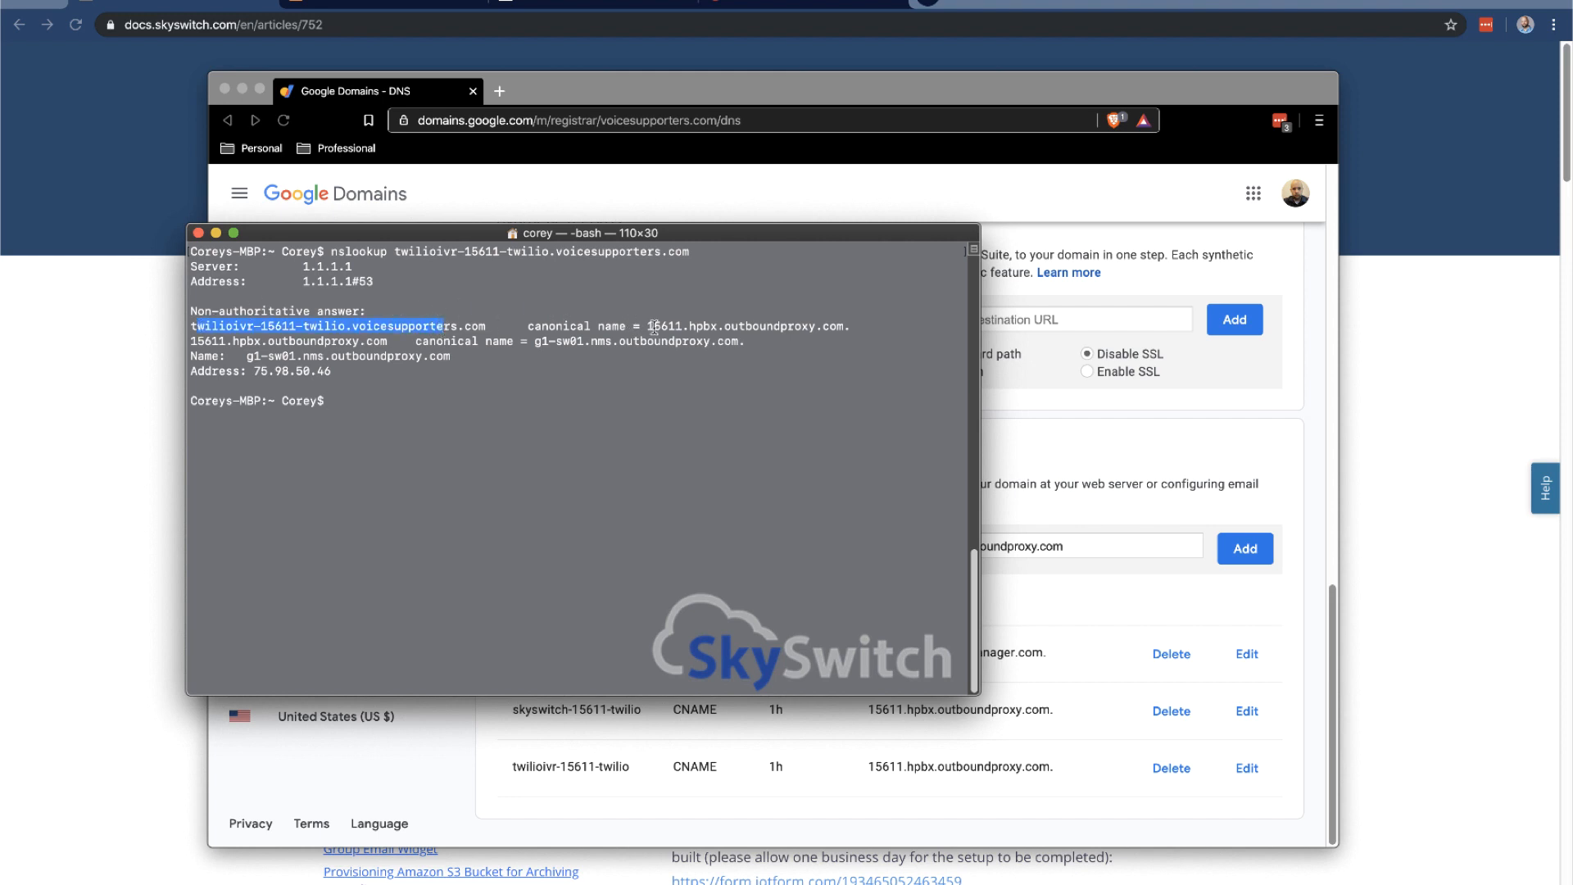
left_click_drag(647, 325, 869, 323)
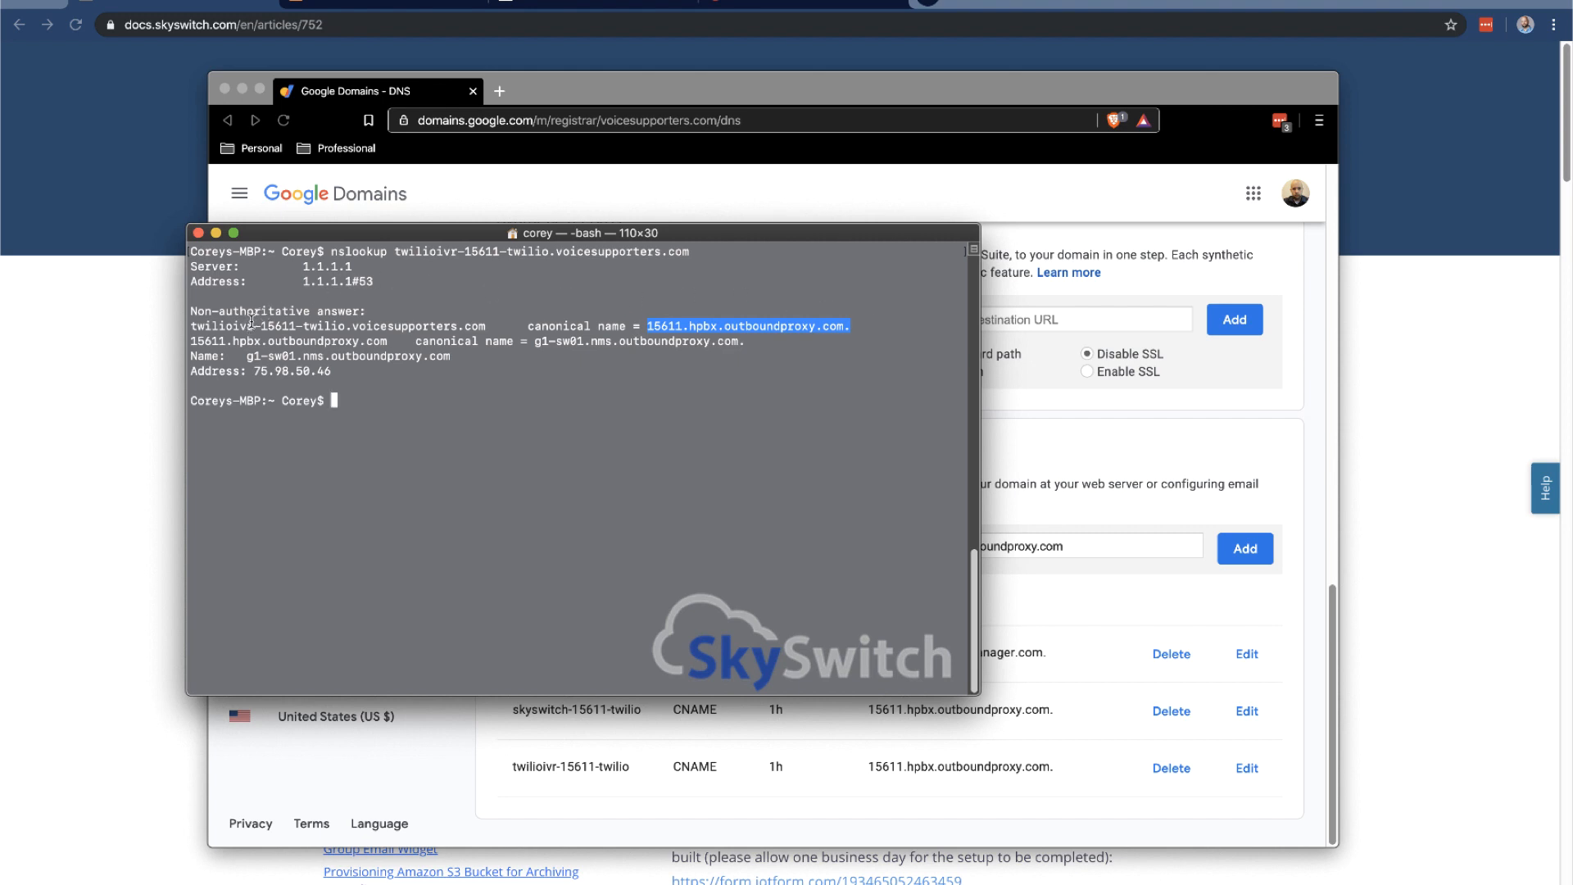
Highlight the twilioivr, 15611 and voicesupporters.com parts of the looked-up names
left_click_drag(255, 326, 188, 326)
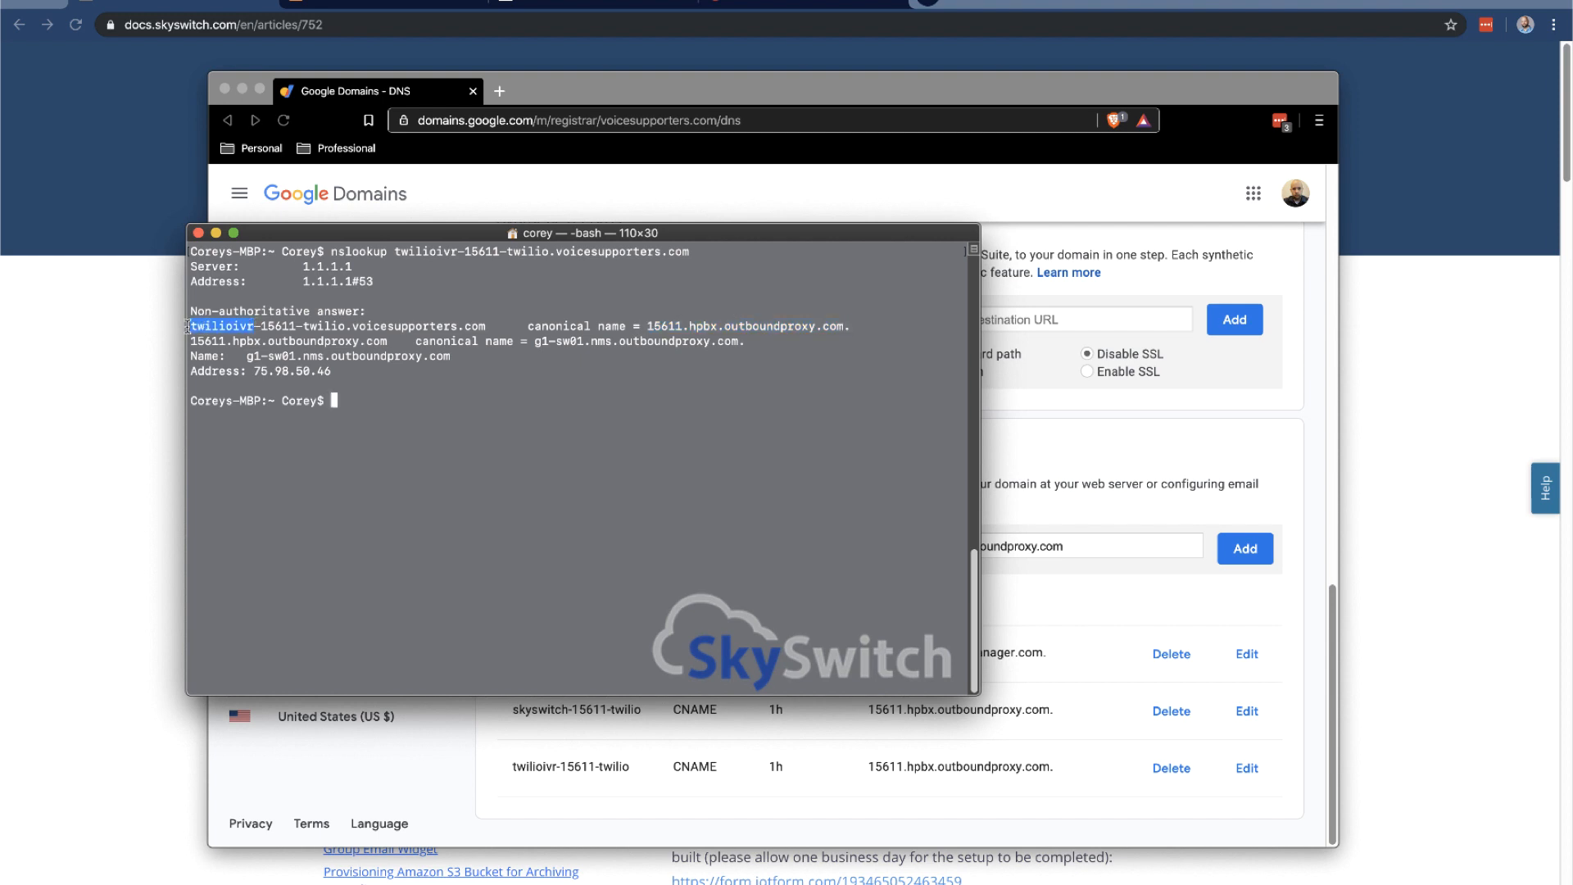
double_click(271, 326)
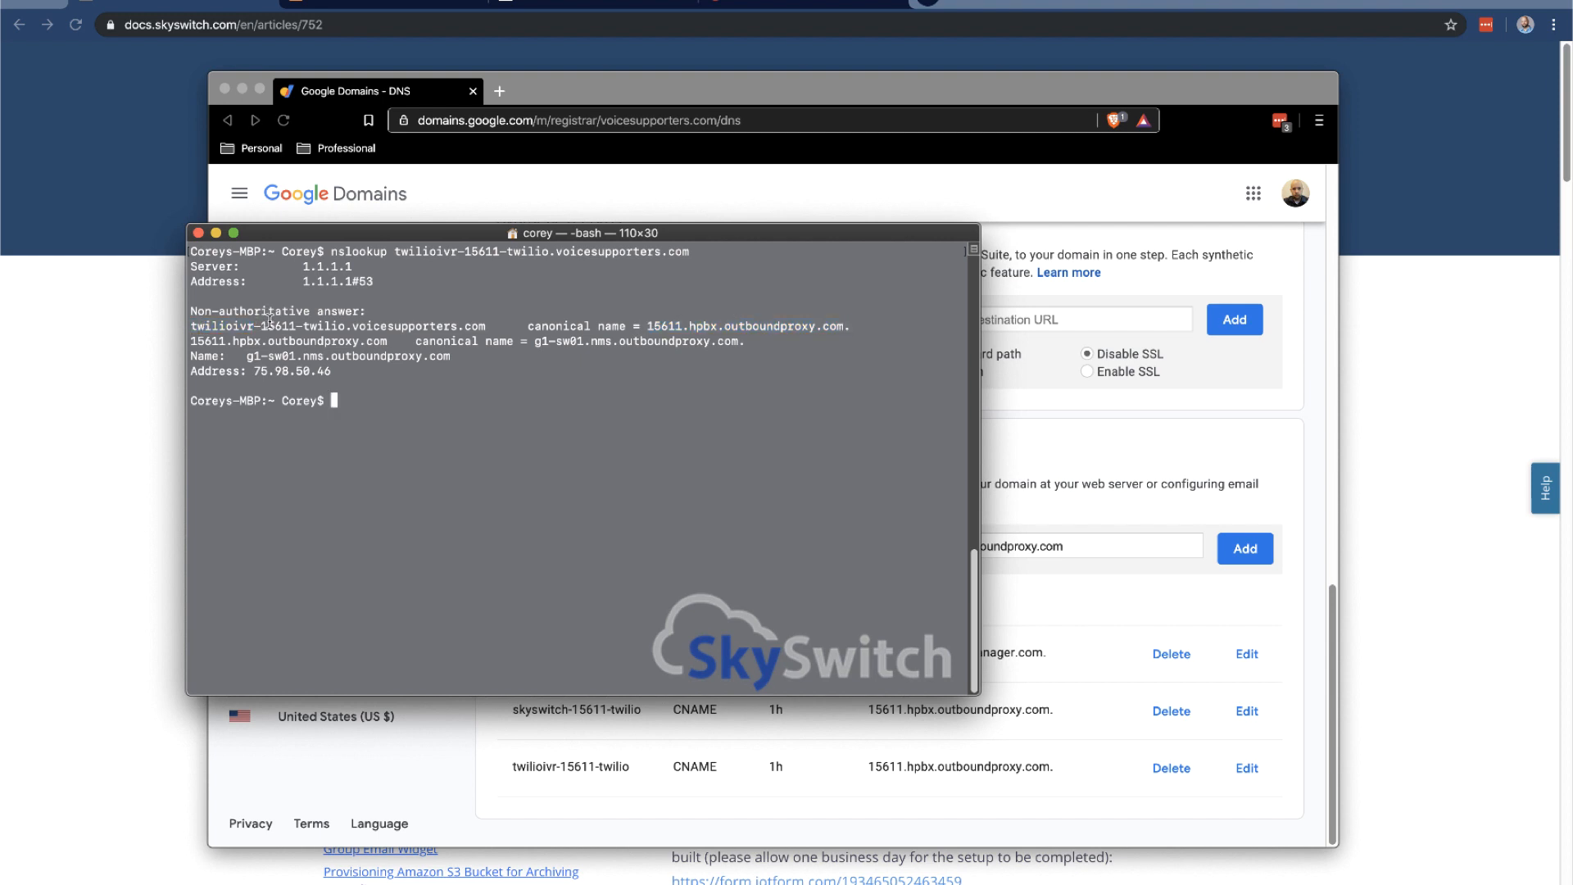
double_click(331, 326)
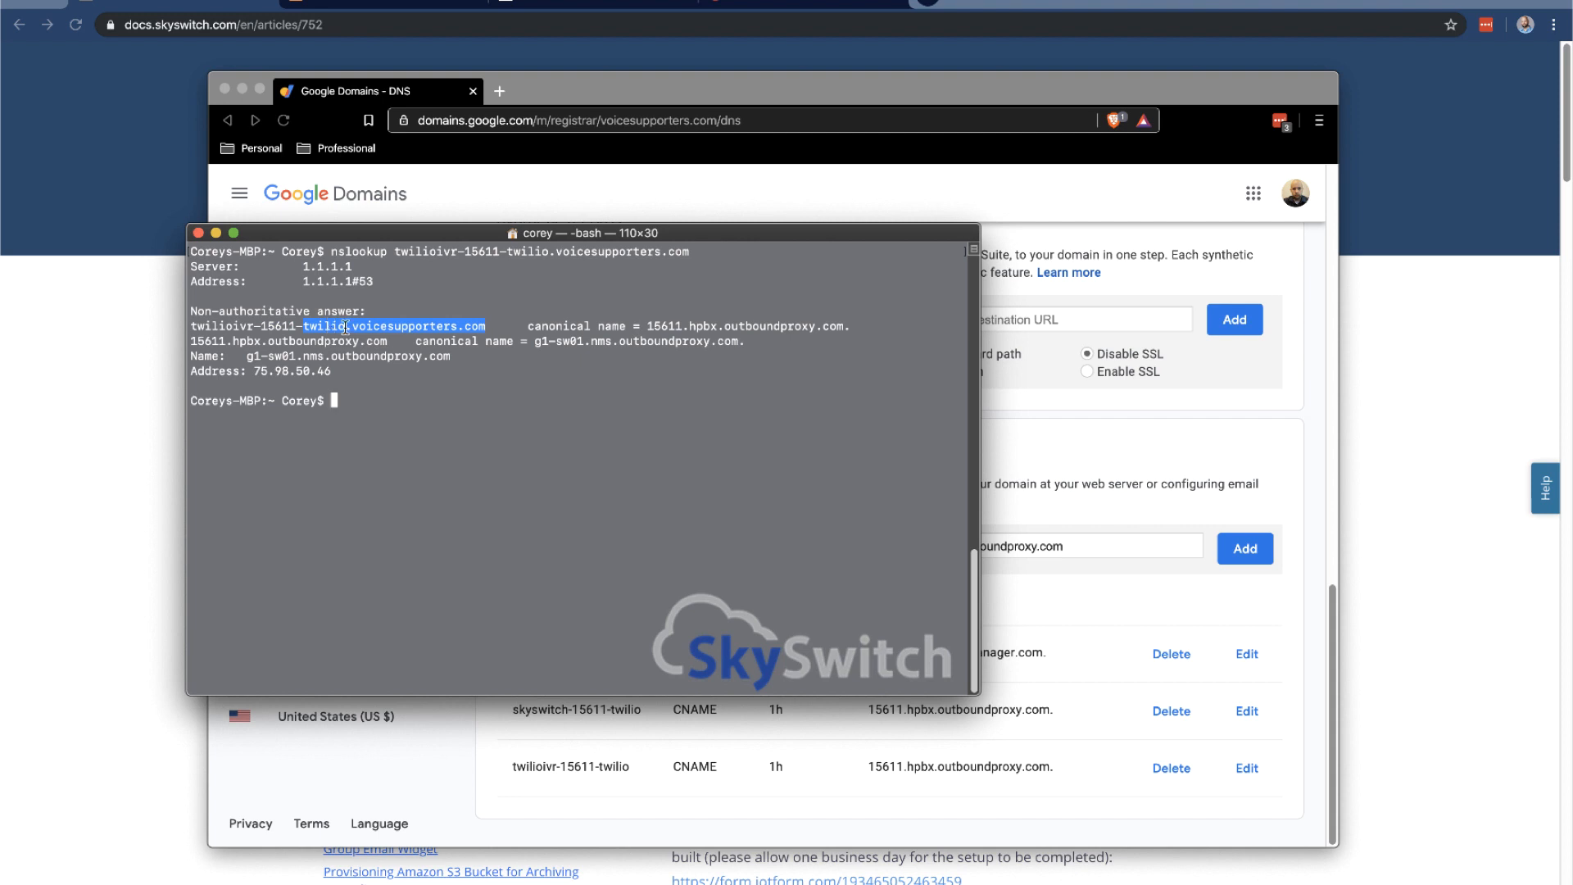
left_click(347, 326)
left_click_drag(347, 326, 490, 326)
left_click_drag(647, 326, 687, 326)
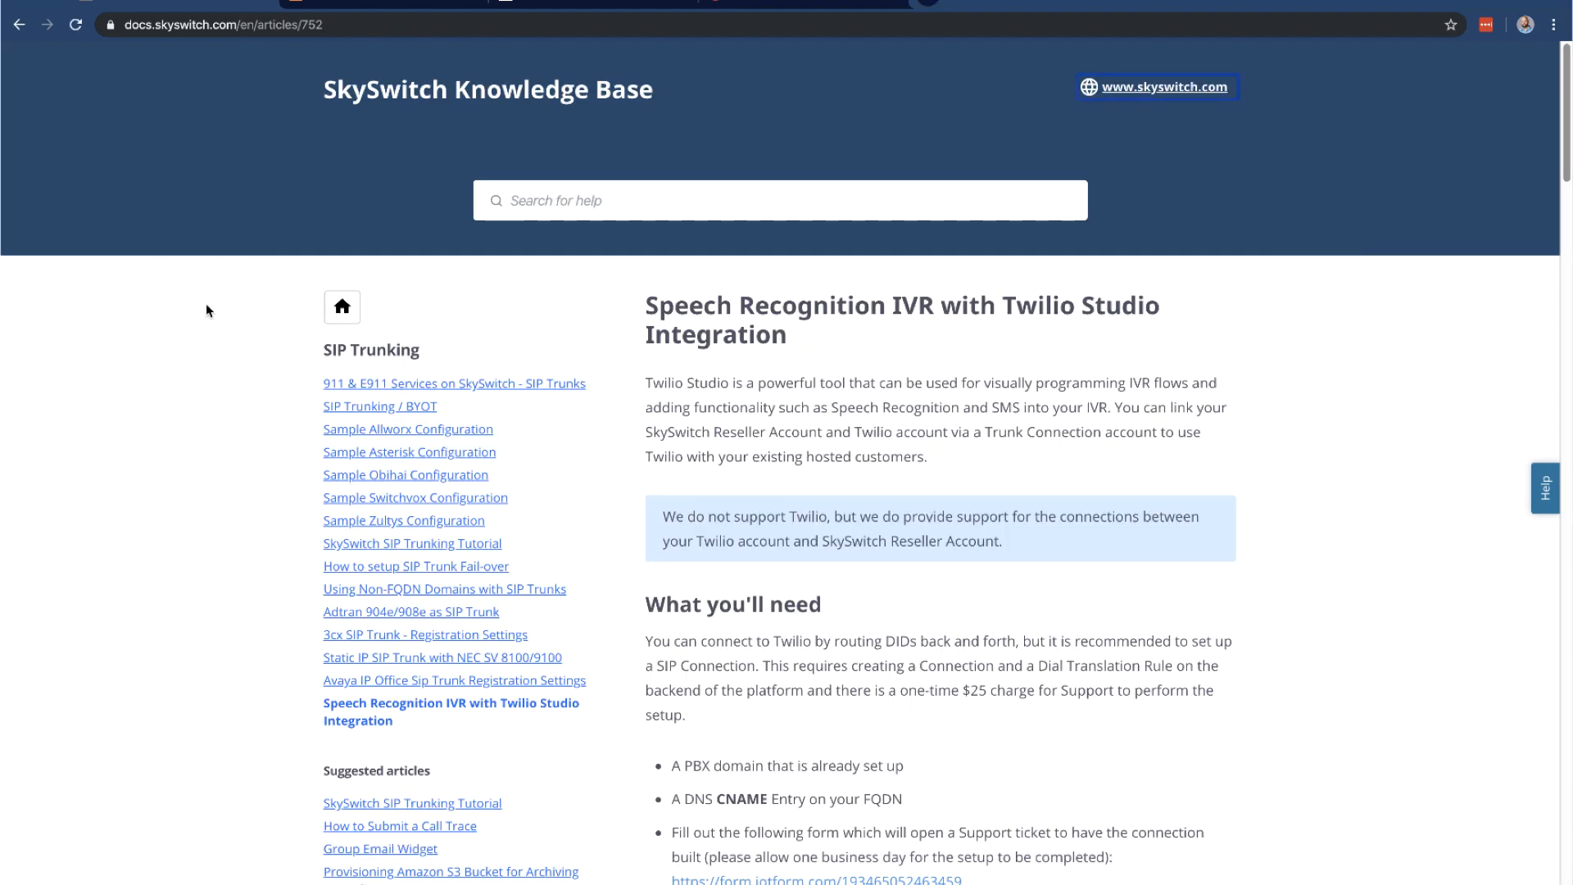
Open the Jotform Twilio Trunk Creation Request form and select the Reseller ID field
scroll(625, 344, "down", 3)
scroll(622, 337, "down", 3)
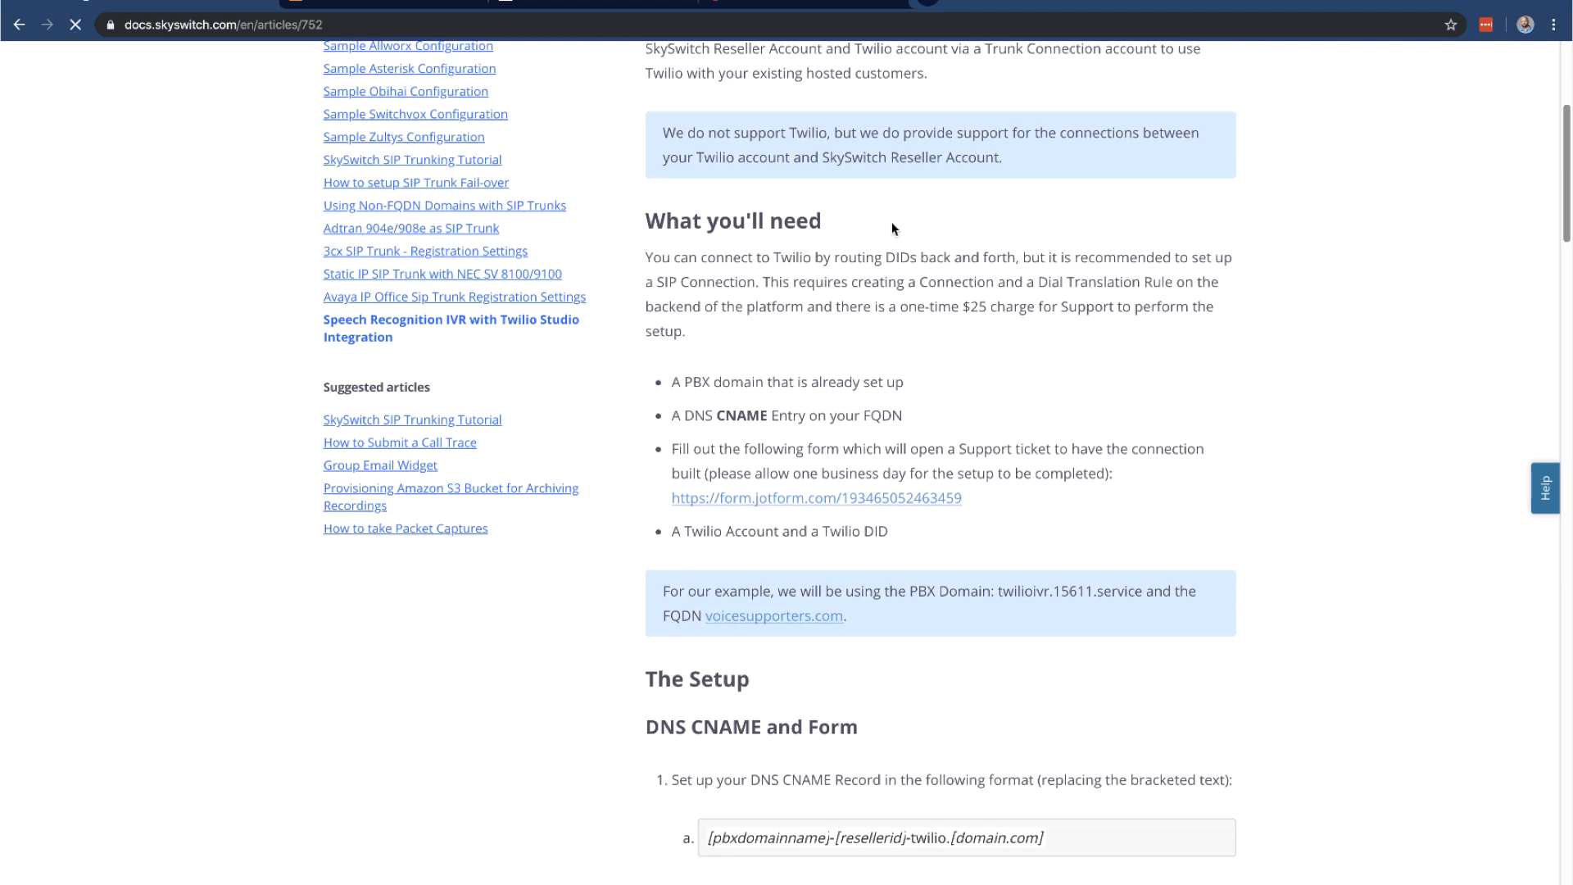
left_click(409, 5)
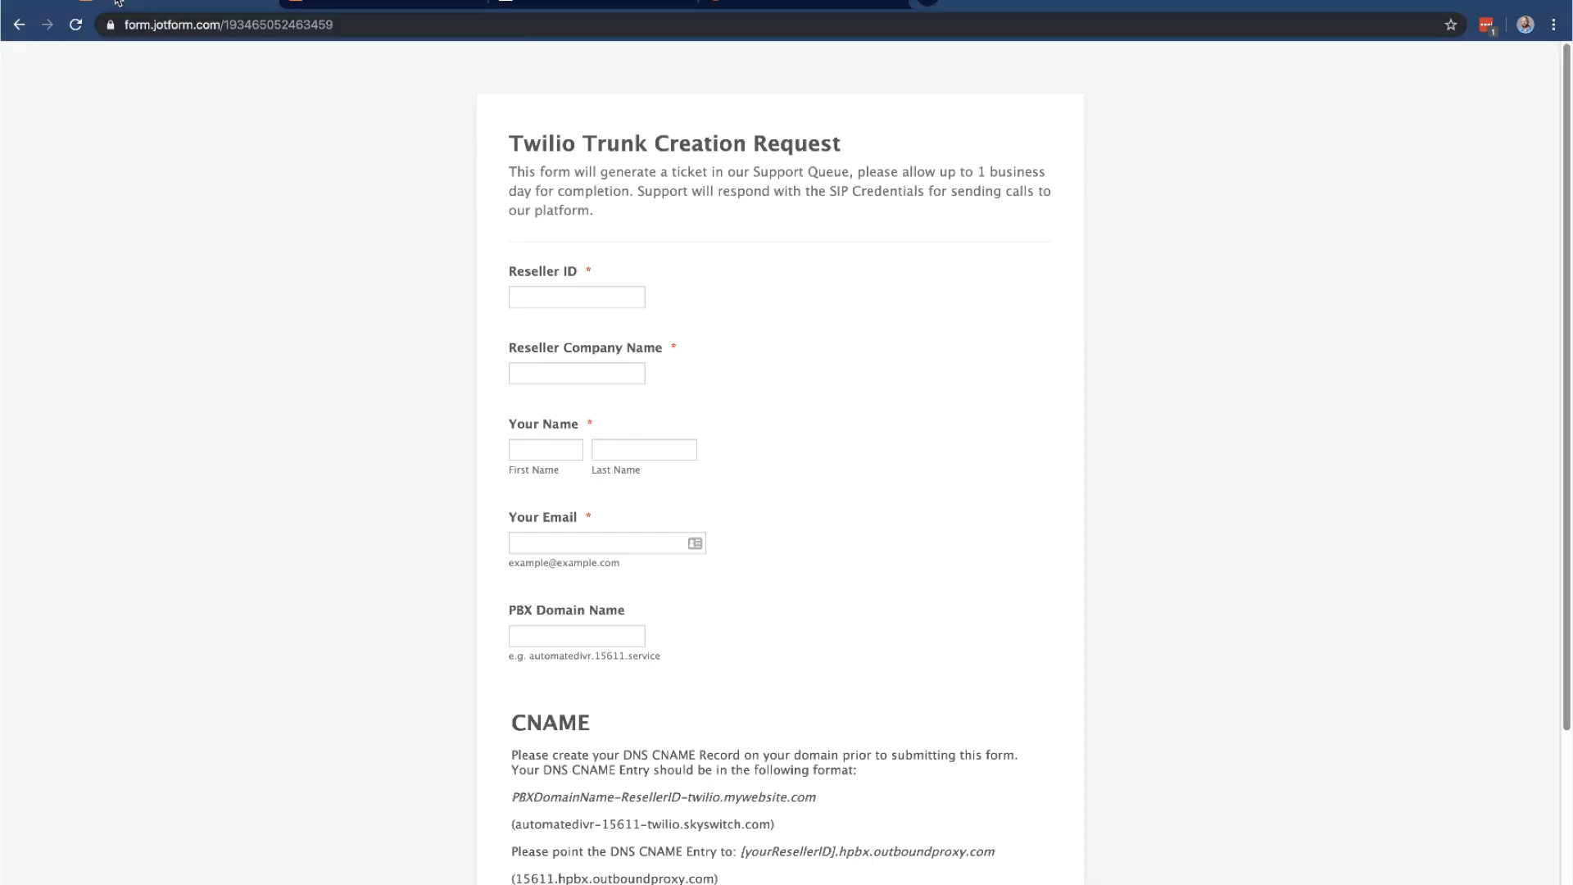
left_click(21, 23)
left_click(385, 3)
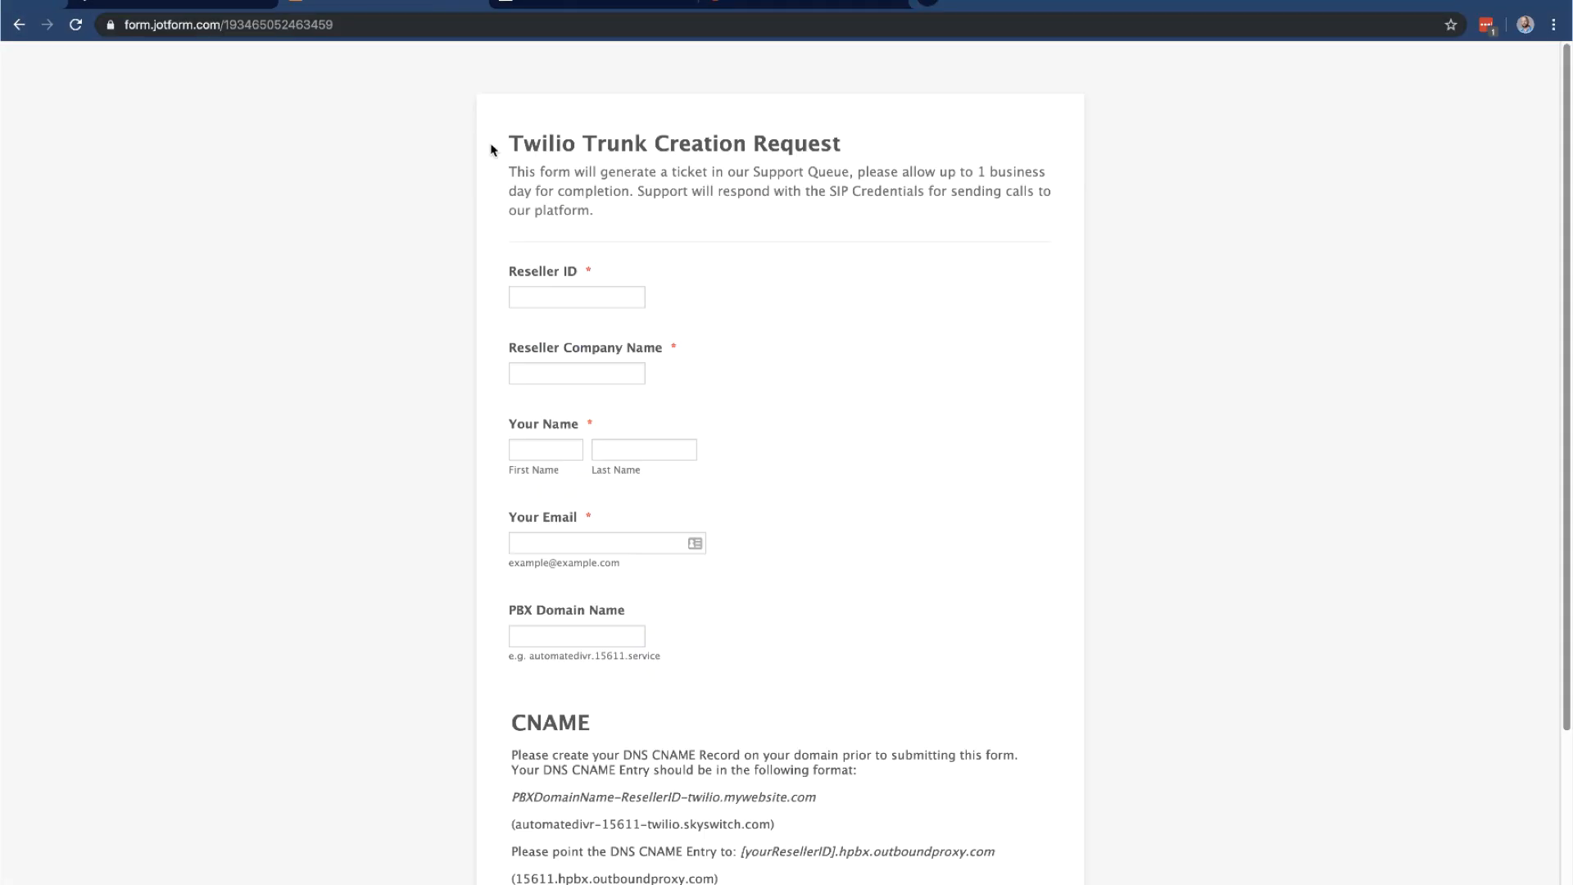
left_click(613, 300)
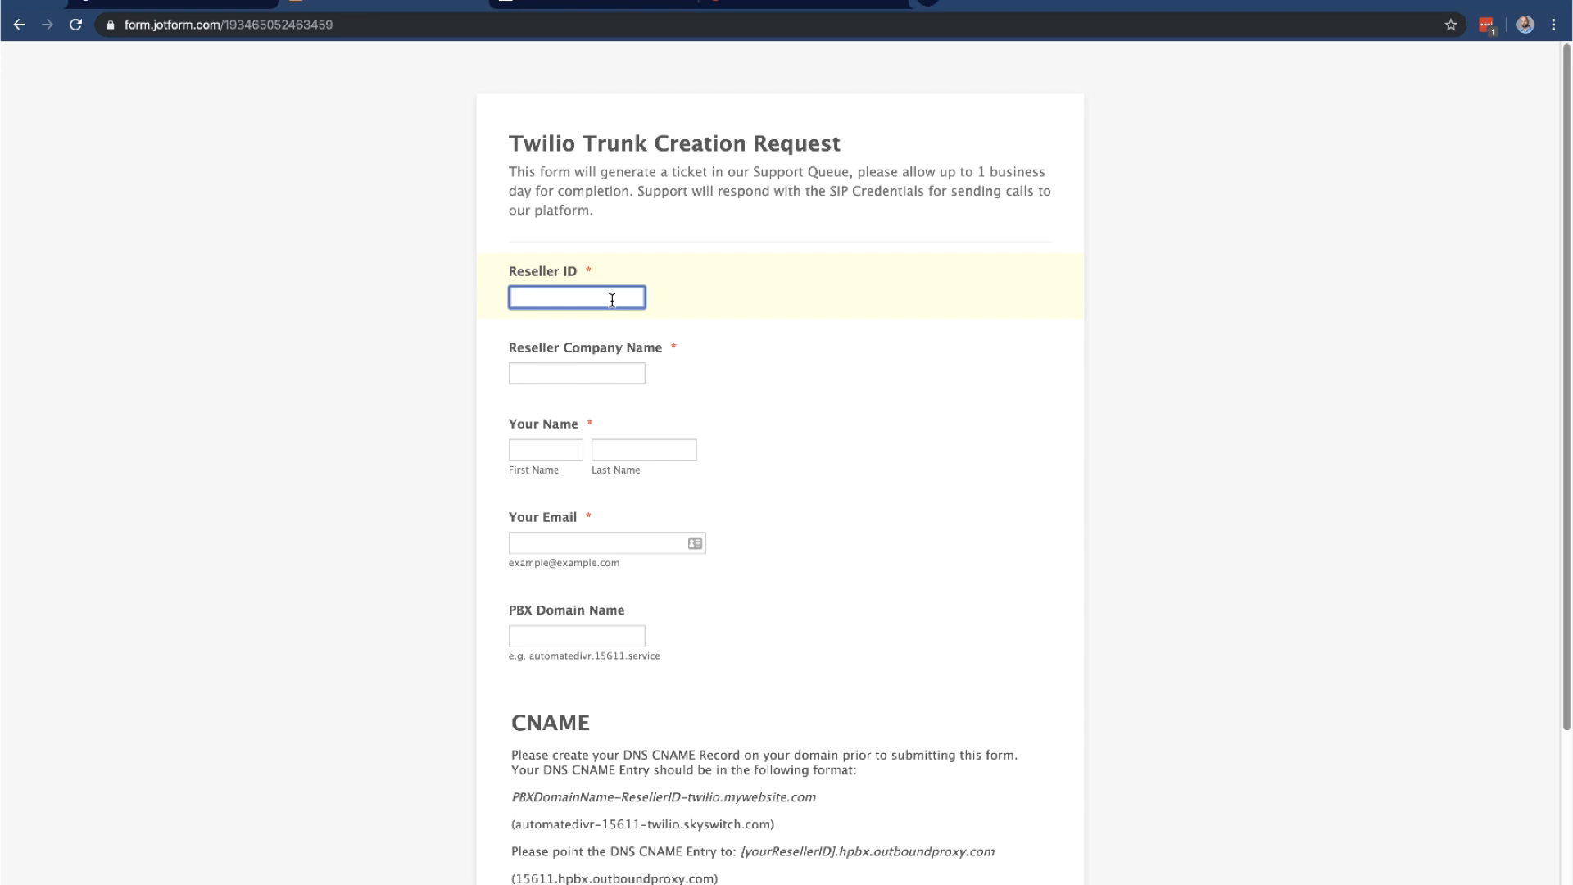
Answer Yes to authorizing the $25 custom setup fee
scroll(628, 534, "down", 3)
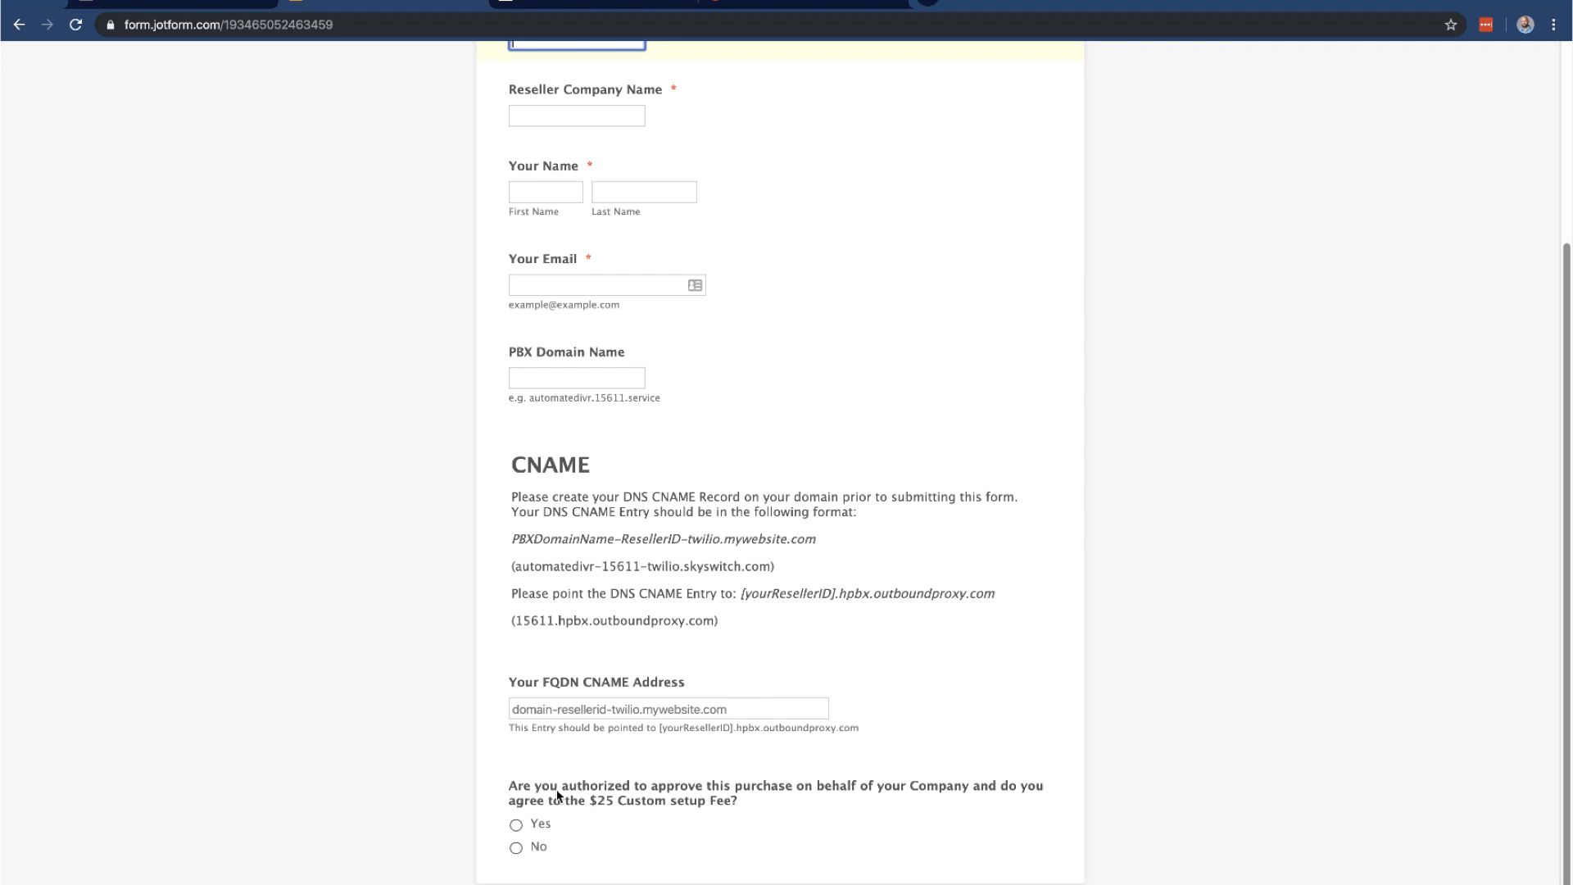
left_click(516, 824)
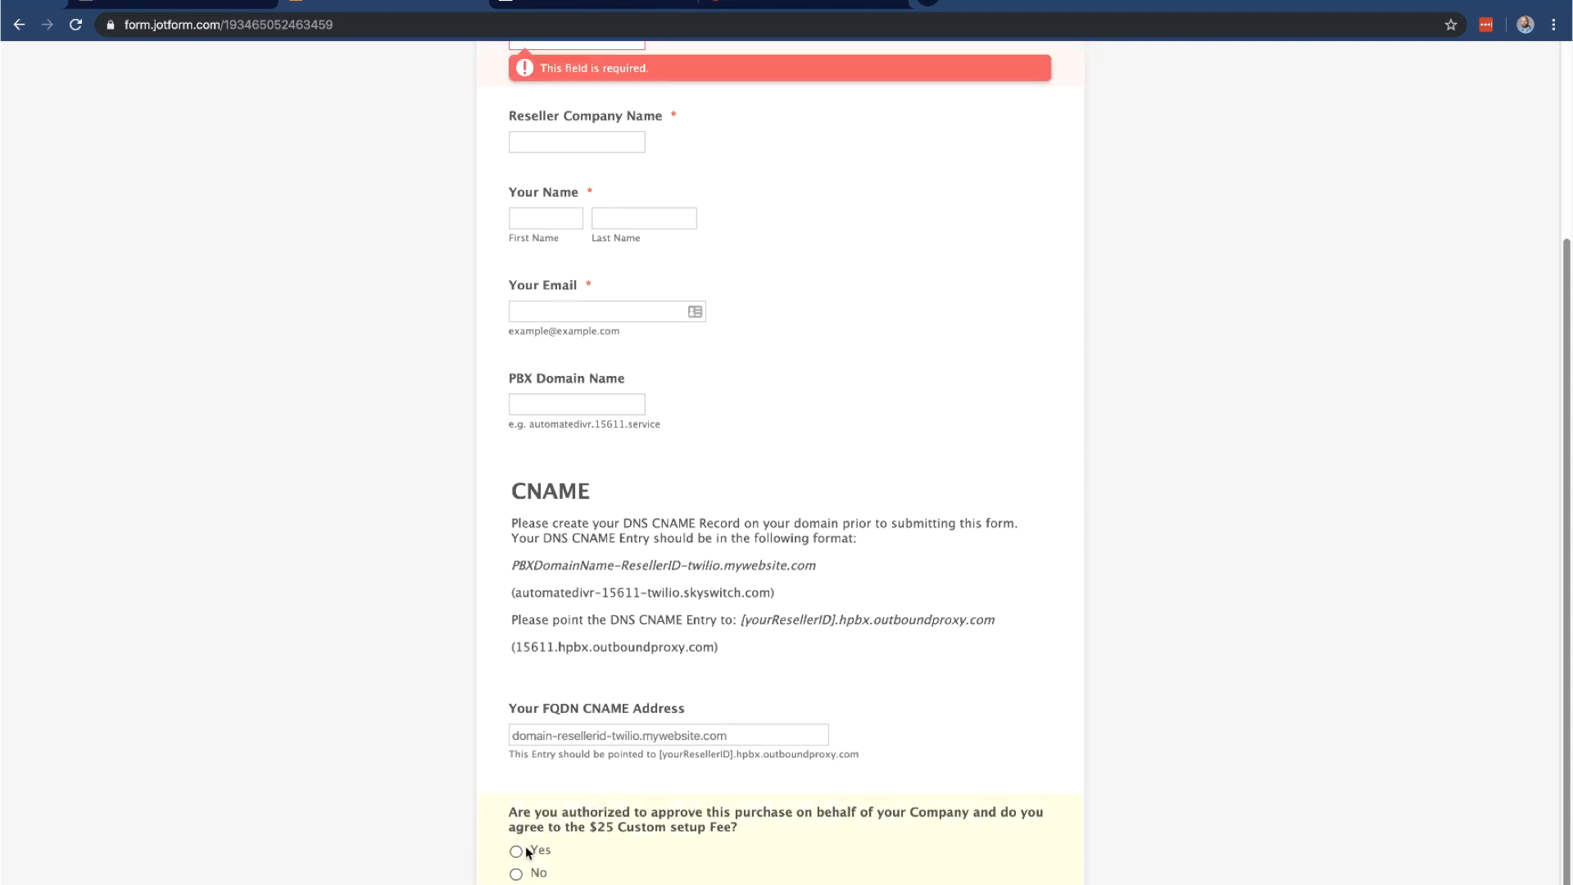
left_click(527, 853)
scroll(623, 820, "down", 2)
scroll(680, 801, "up", 3)
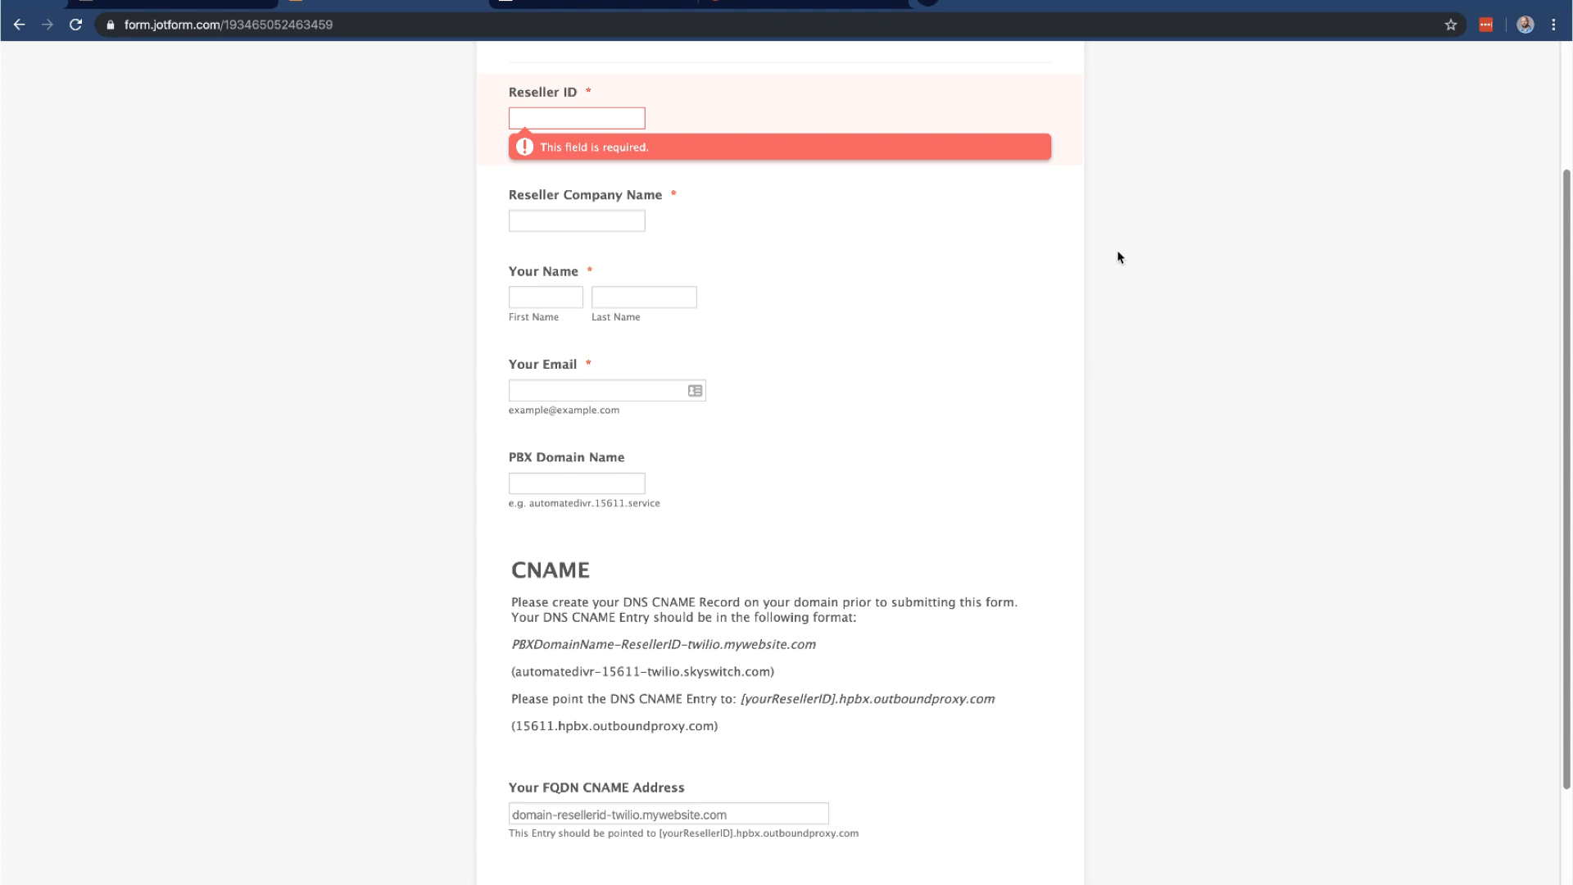
key("ctrl+Tab")
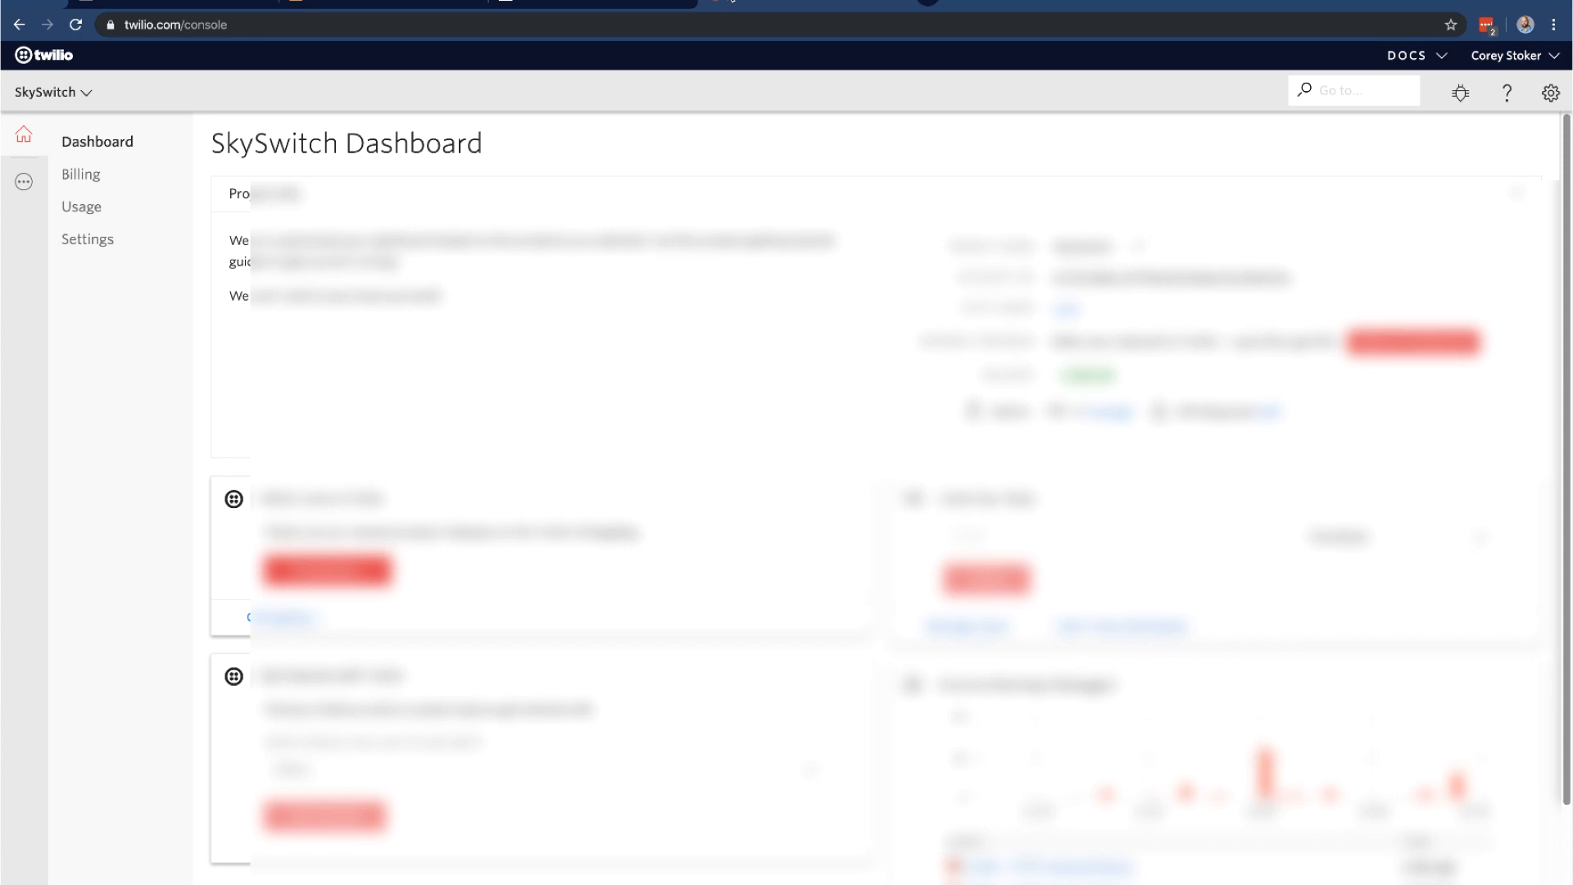
Open Studio under Runtime from the All Products & Services panel
left_click(24, 182)
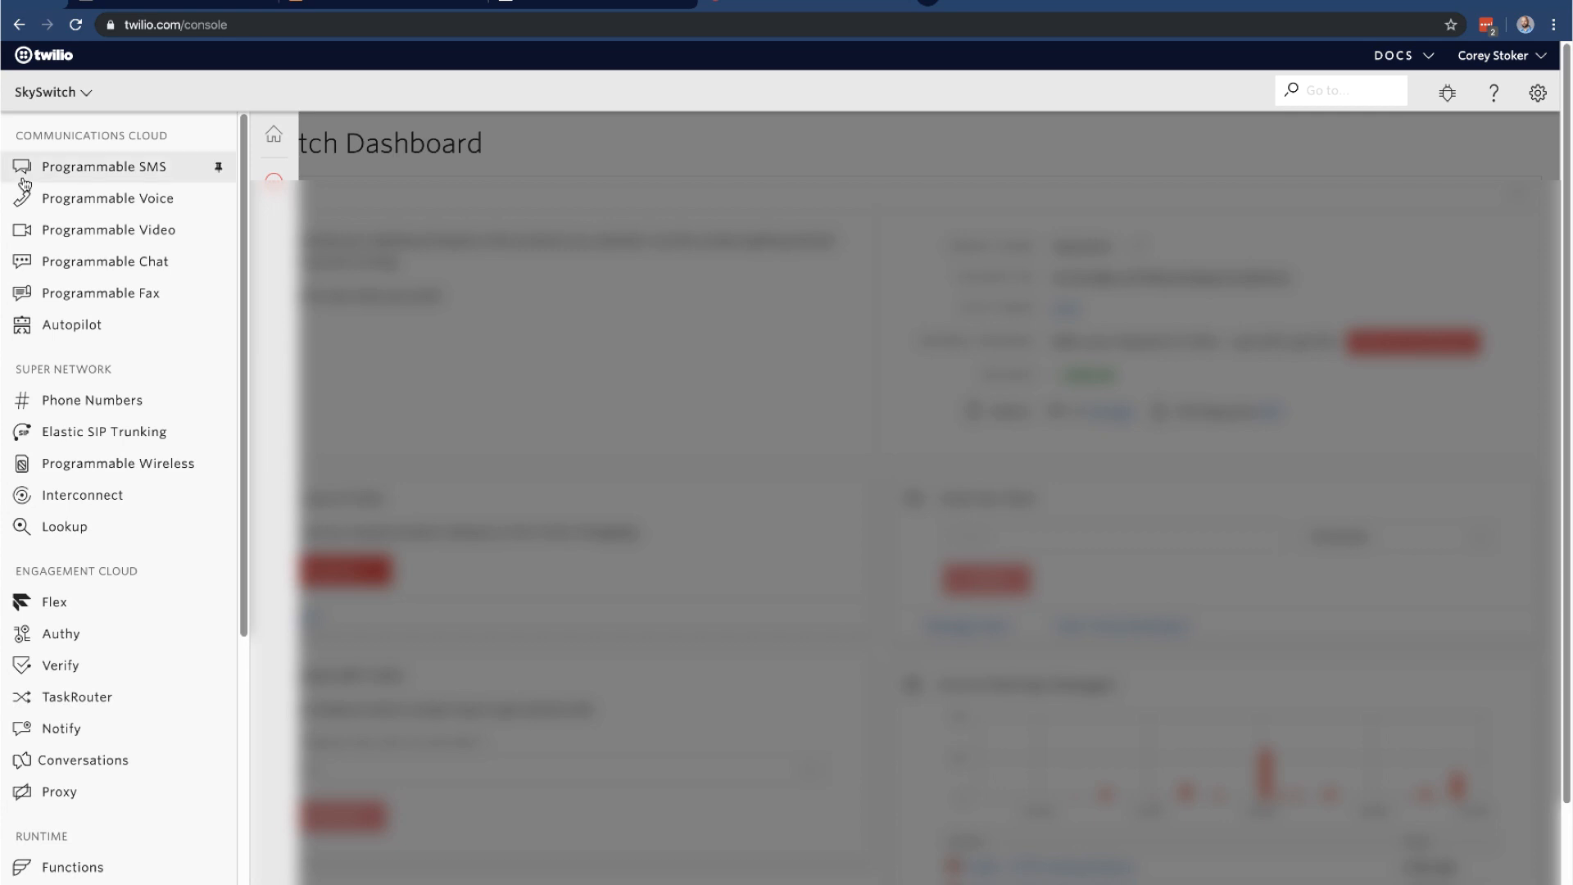
scroll(150, 288, "down", 5)
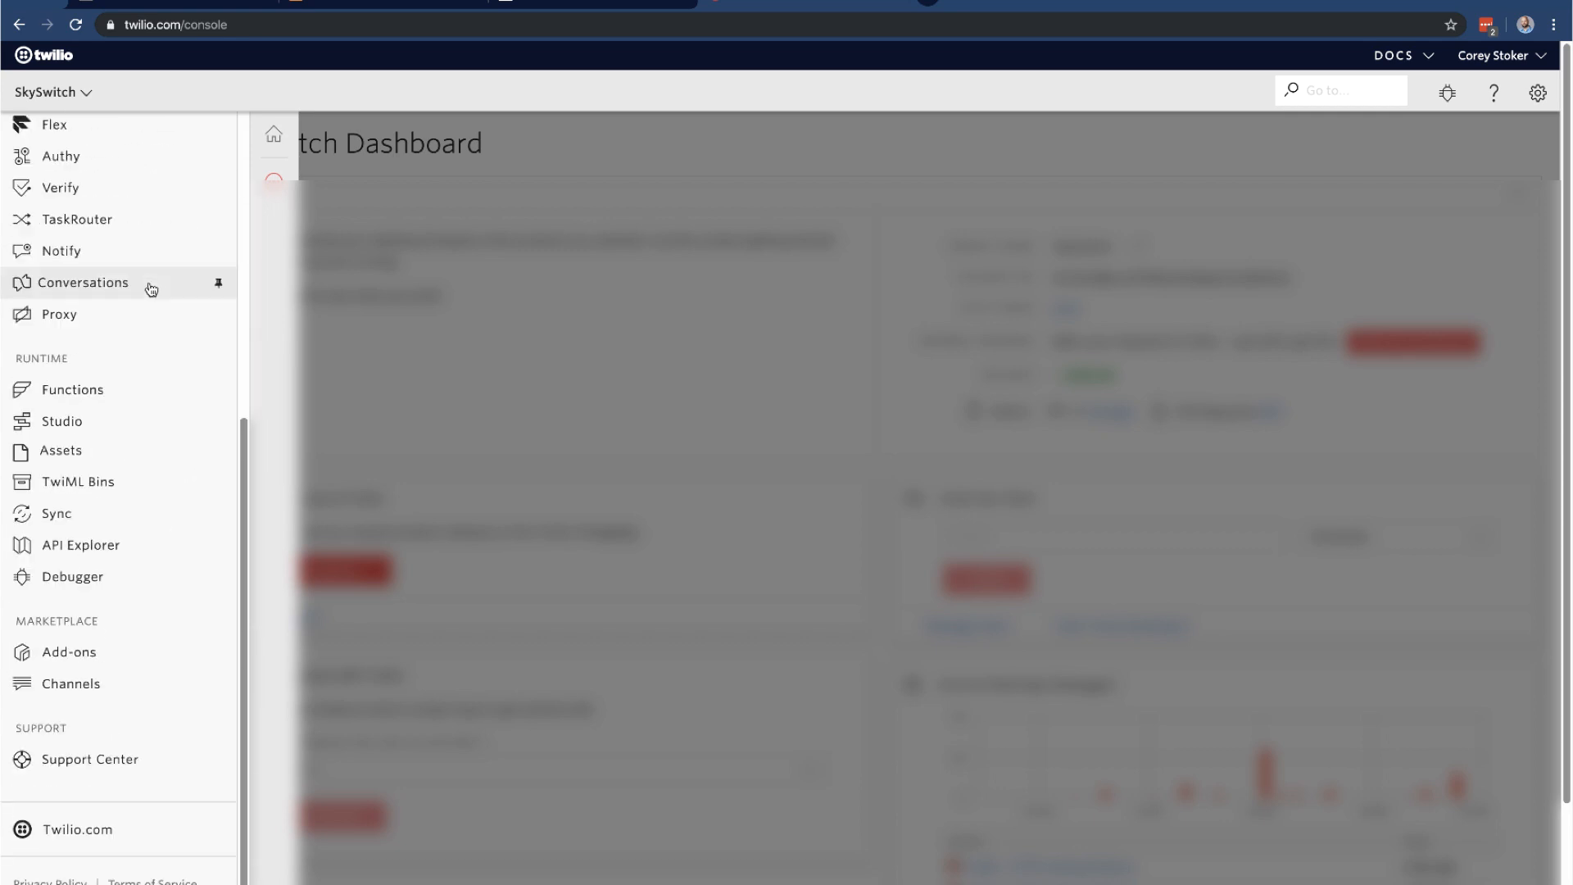
left_click(133, 421)
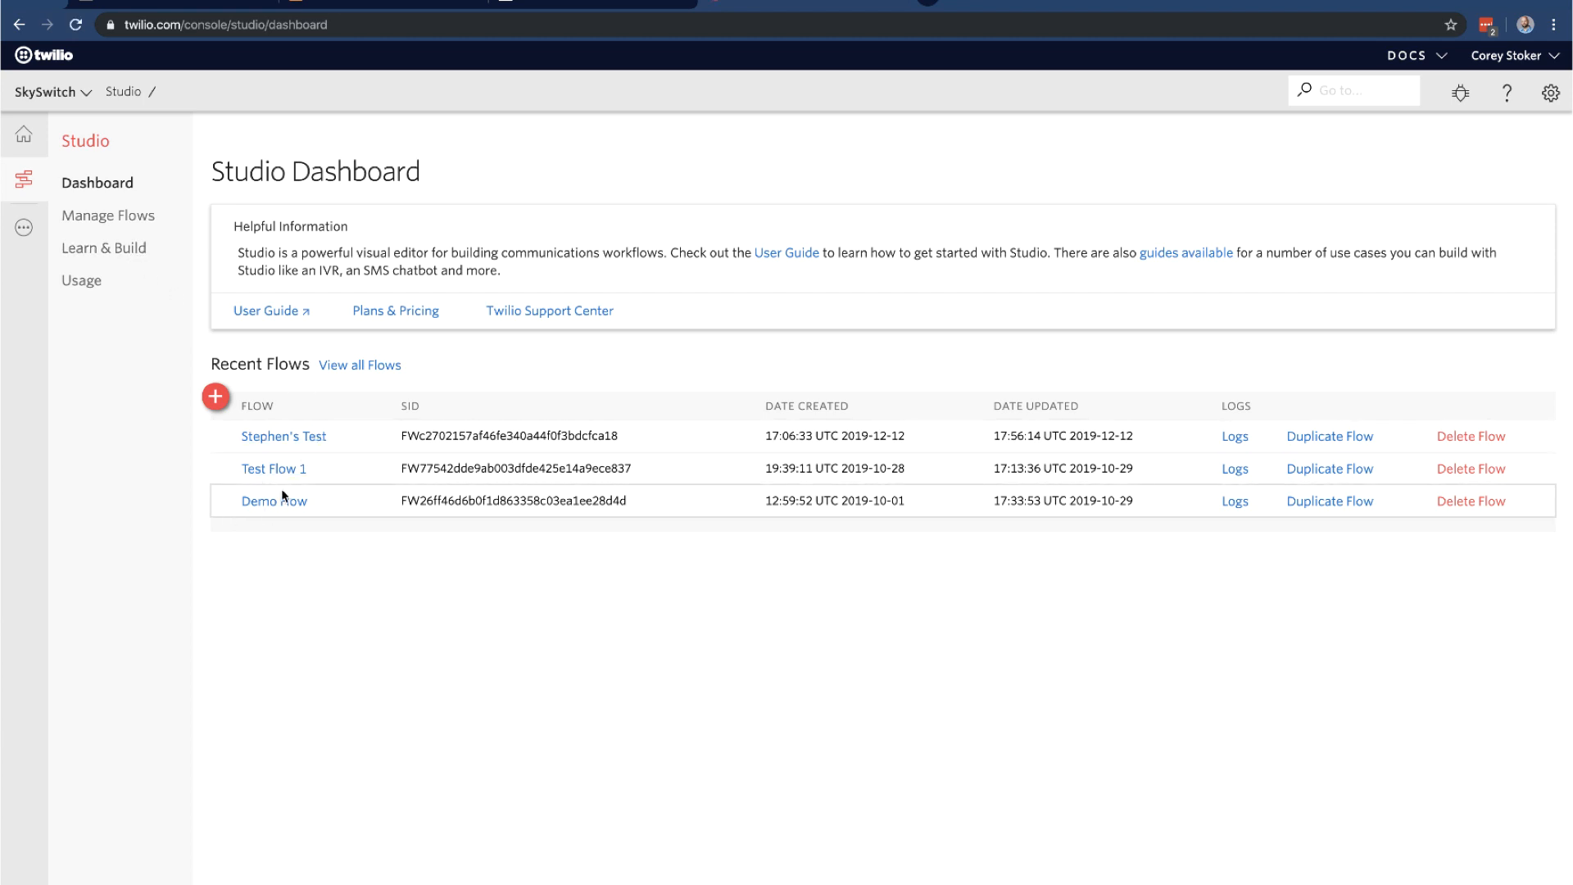
Open Studio's Learn & Build page, highlighting the create-a-flow sentence and IVR/Phone Tree template
left_click(130, 253)
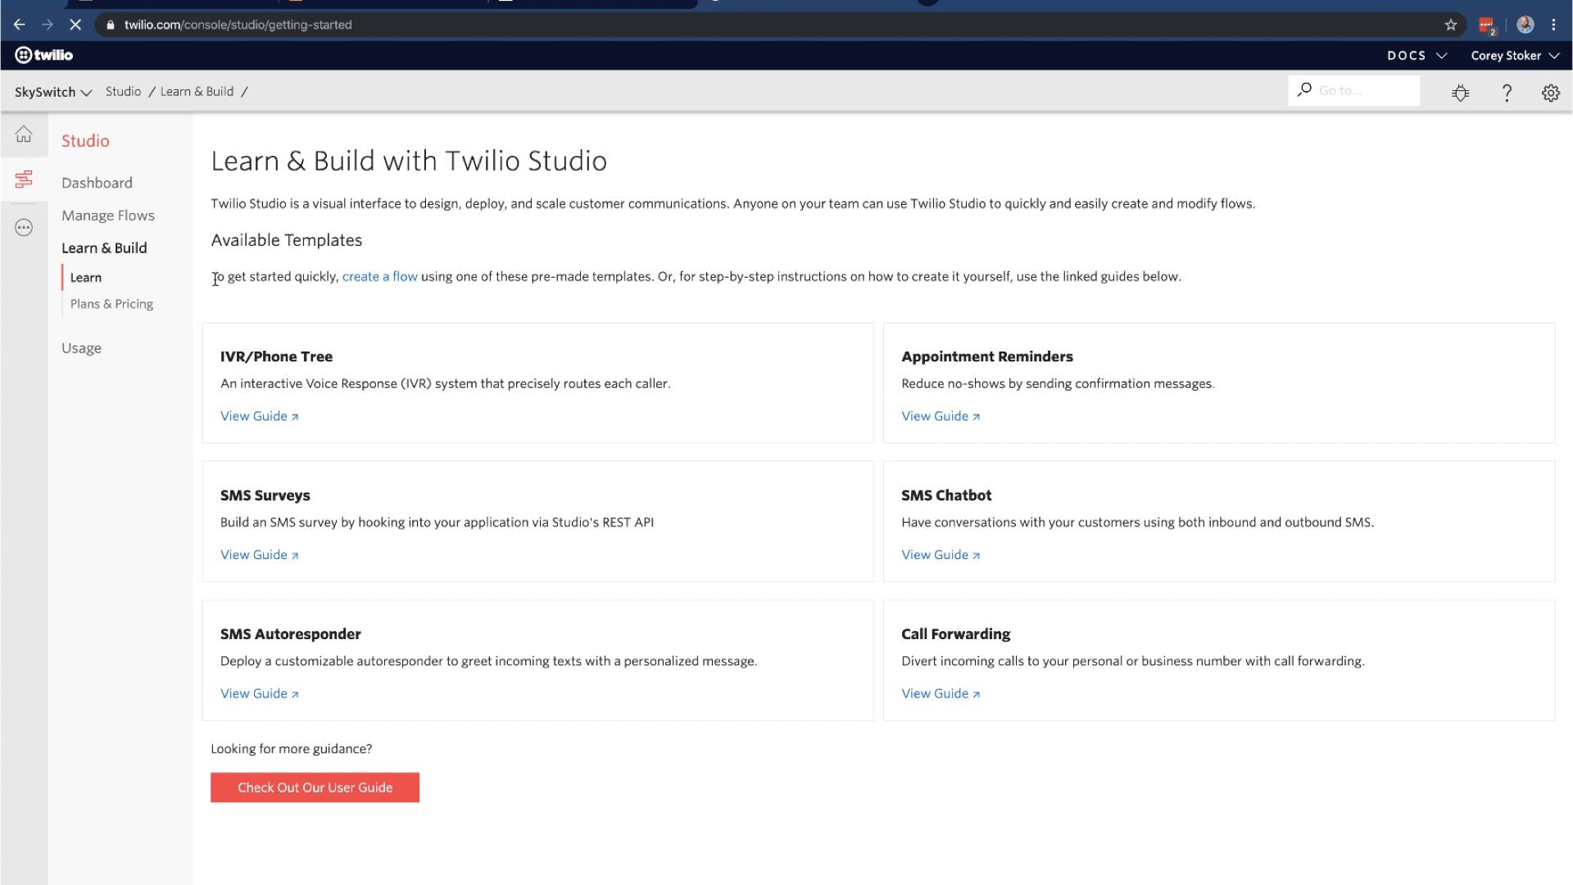
left_click_drag(212, 277, 472, 277)
left_click(524, 295)
left_click_drag(218, 357, 377, 418)
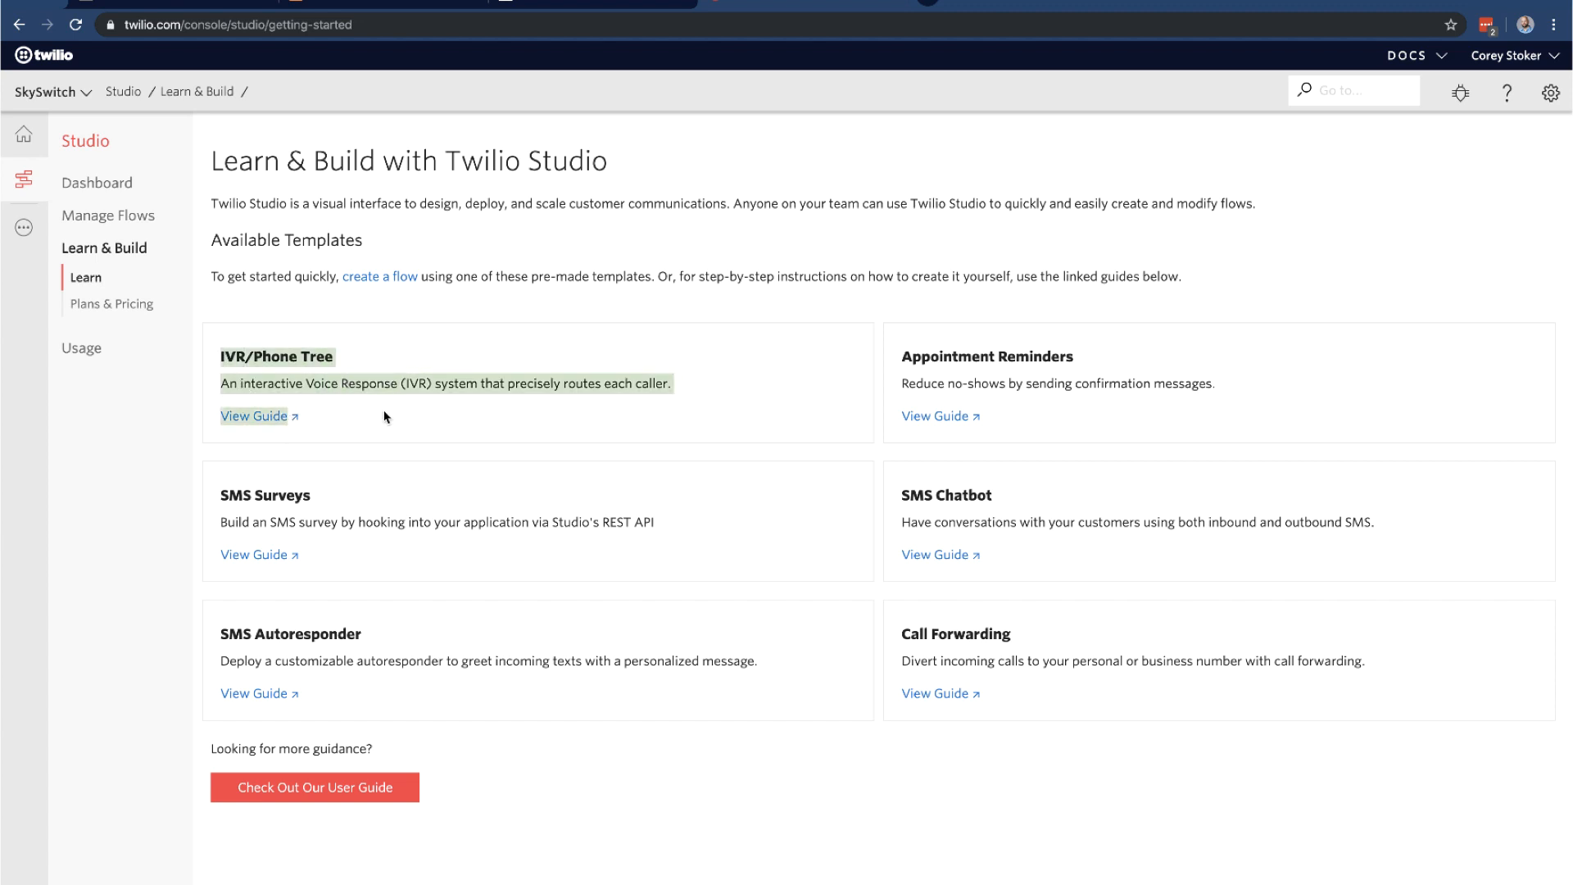
left_click(400, 403)
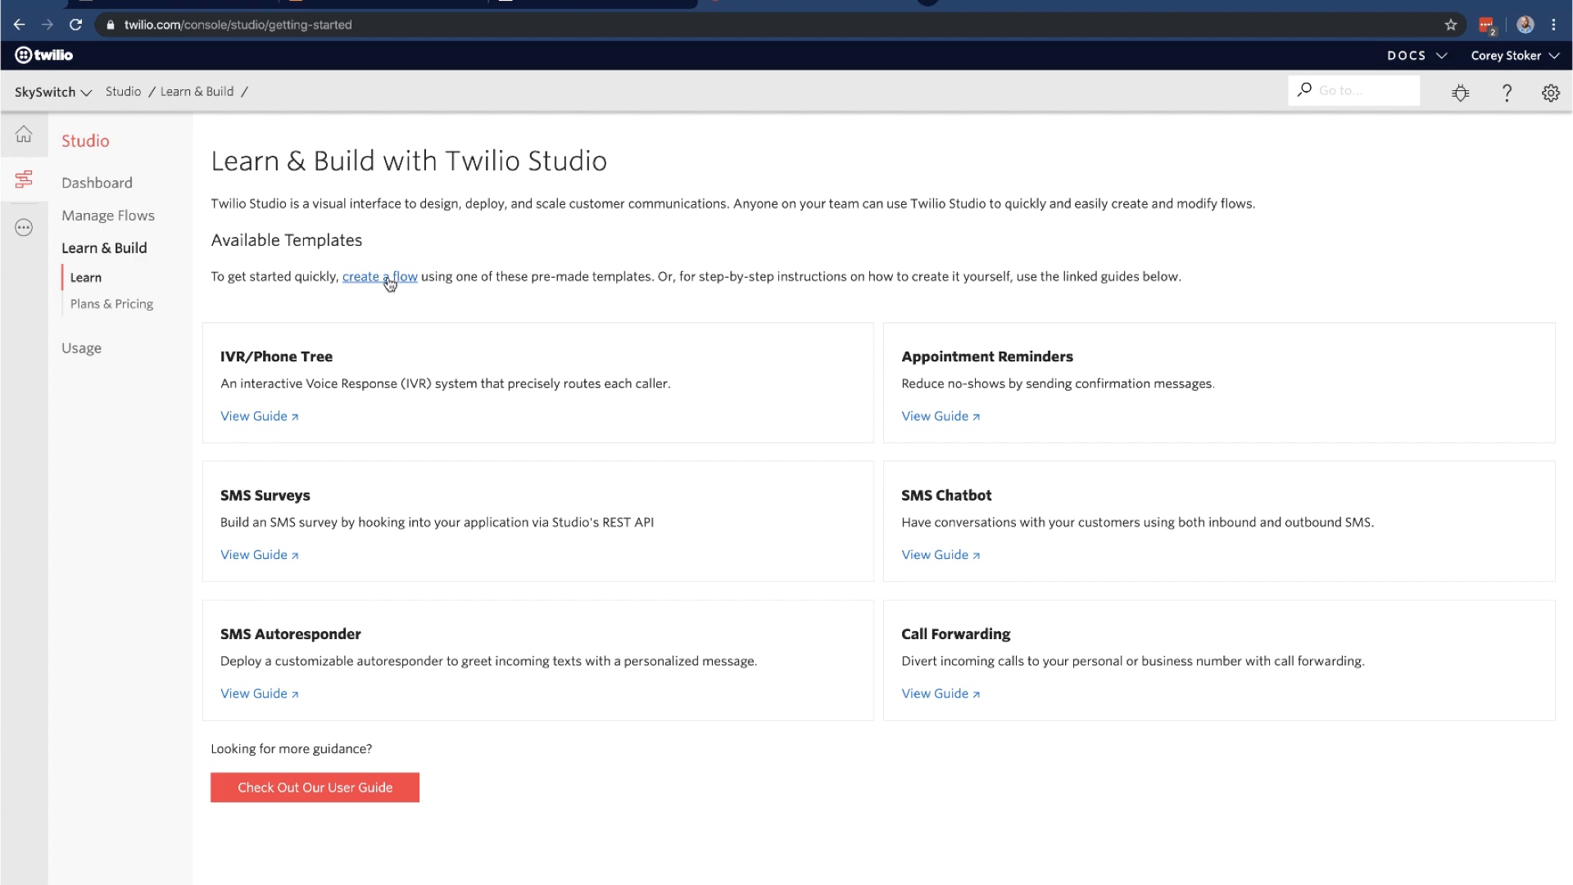
Create a flow named twilioIVR-15611 using the Start from scratch template
left_click(390, 278)
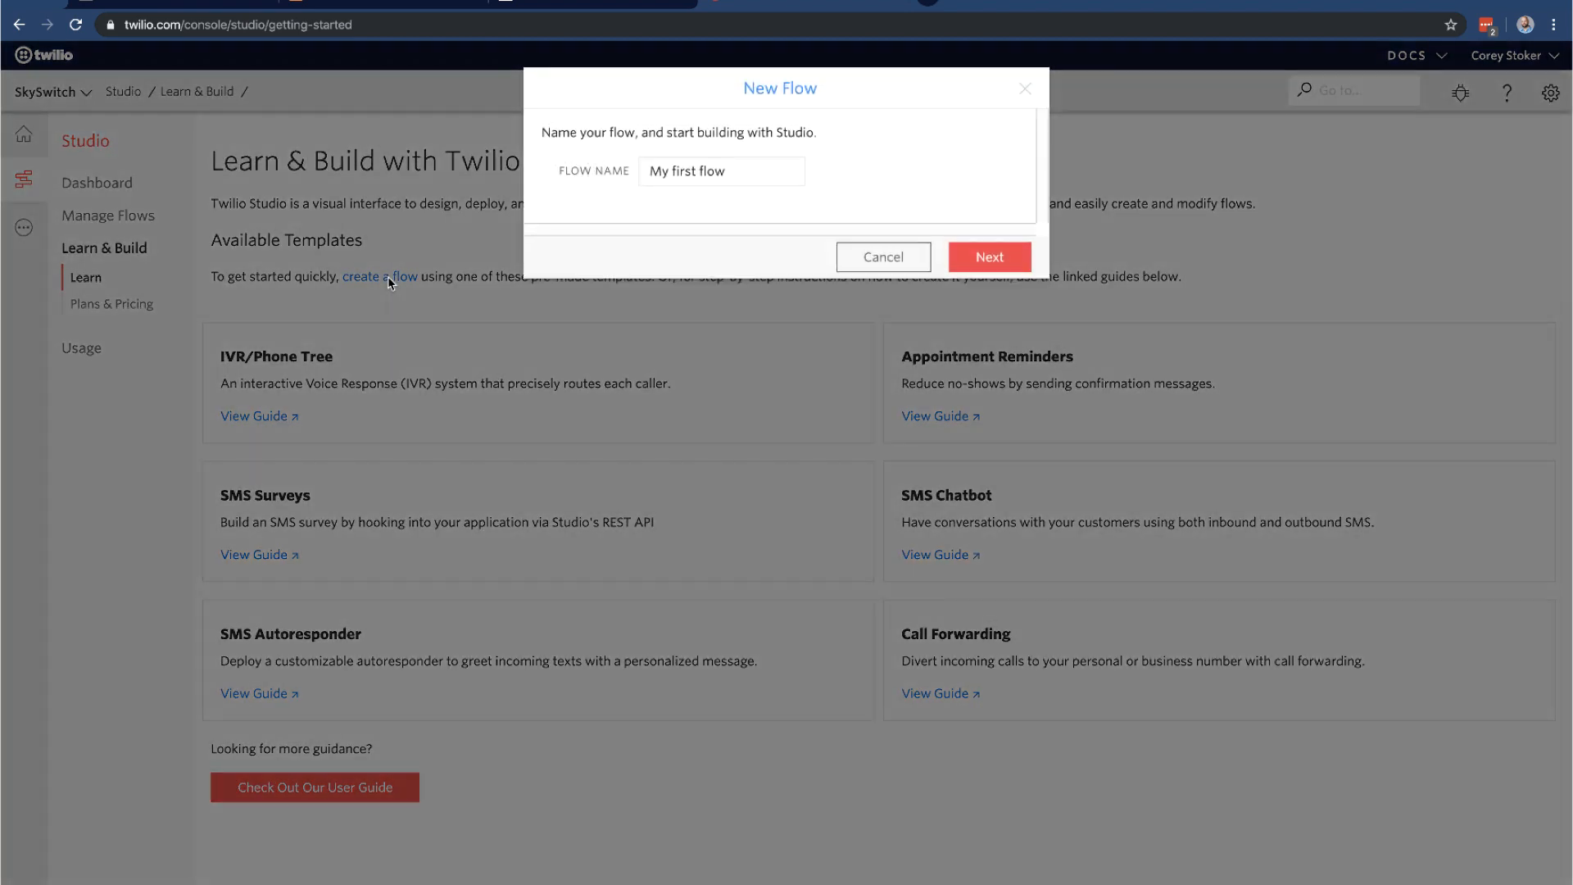
left_click_drag(776, 170, 522, 140)
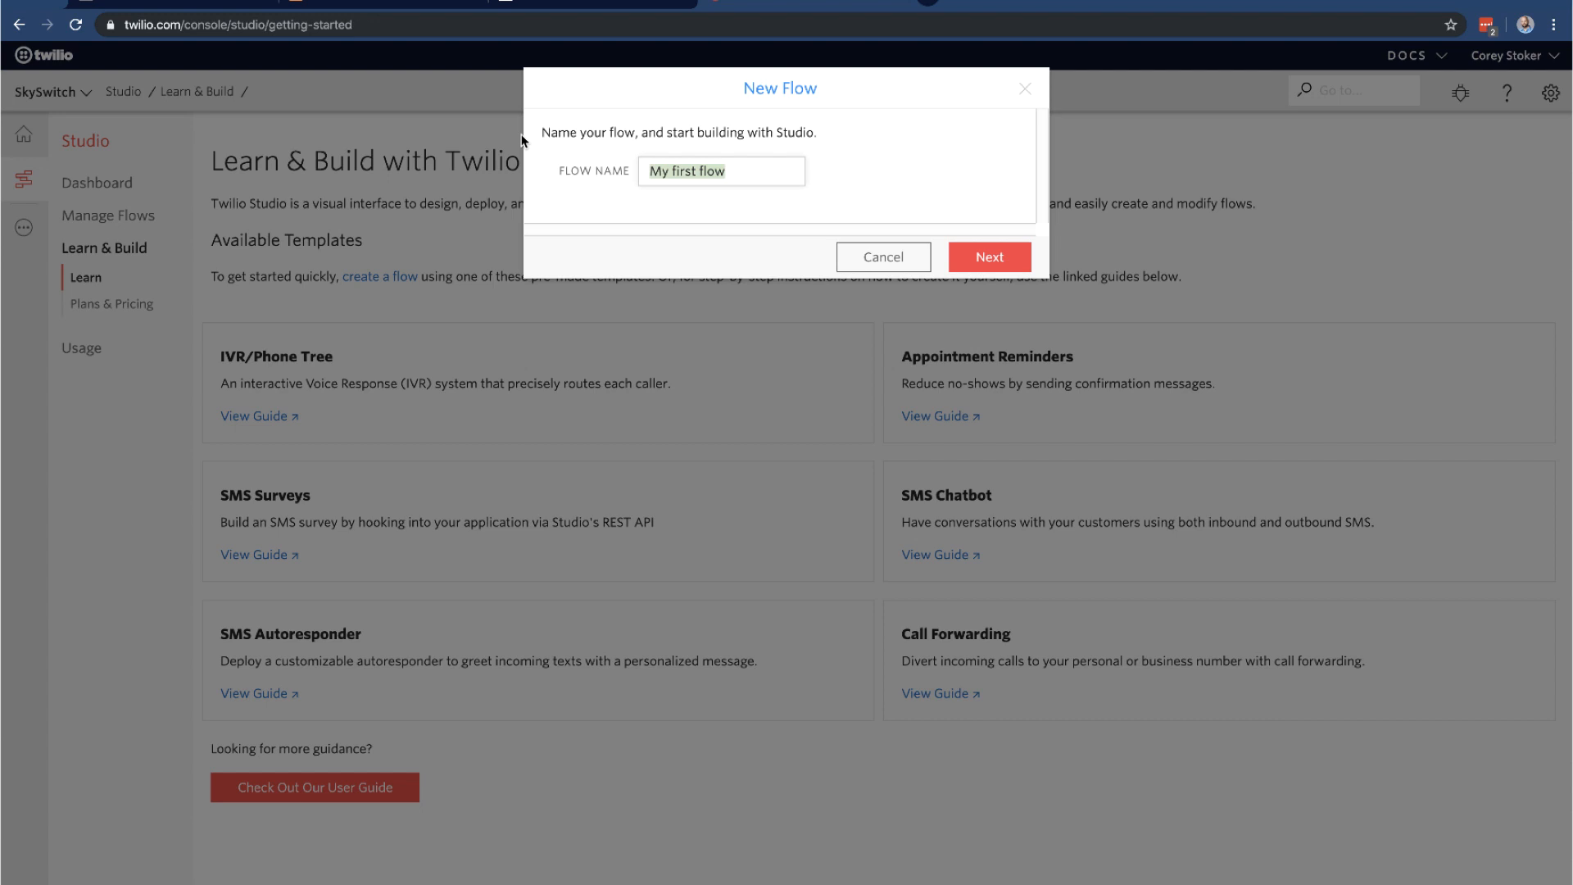
type("main")
key("BackSpace")
key("BackSpace")
type("twilioIVR-15611")
left_click(968, 246)
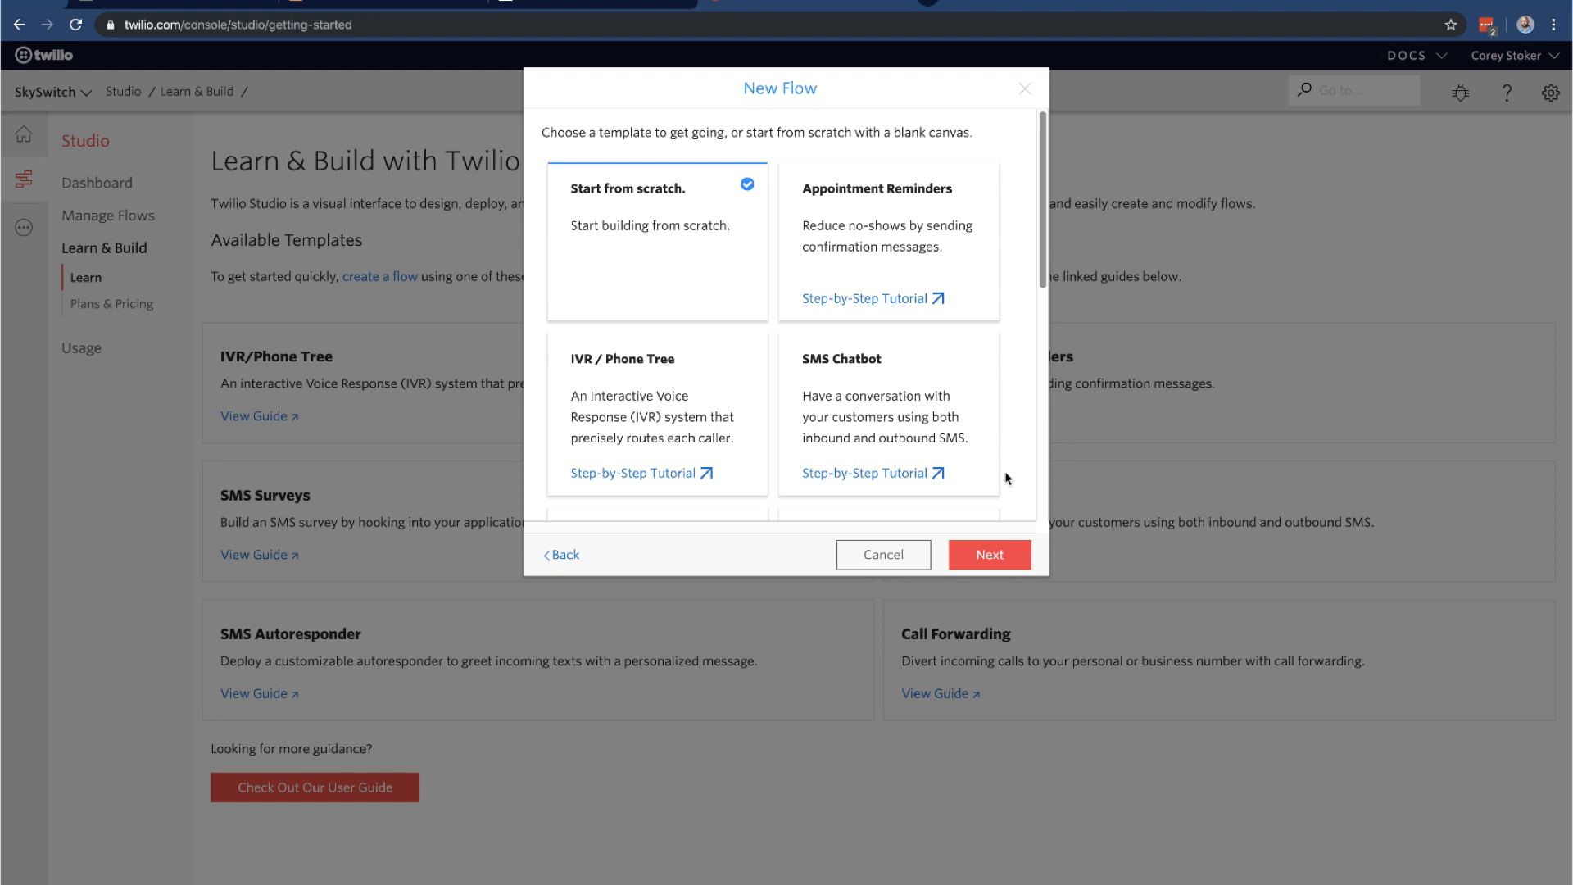
left_click(989, 557)
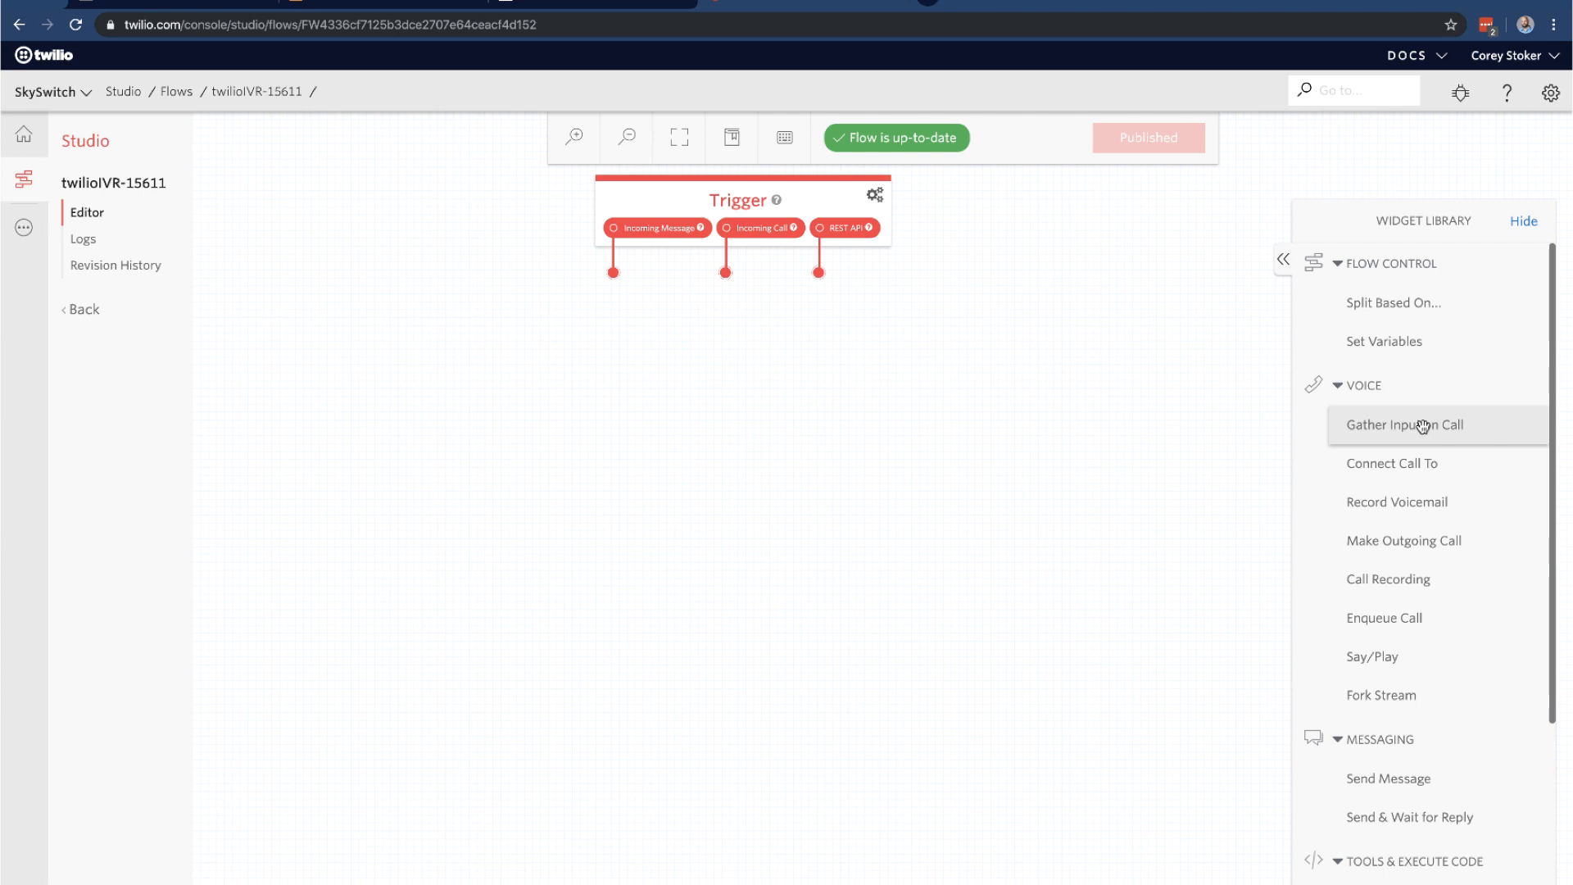
Place a Gather Input on Call widget on the canvas below the Trigger
left_click_drag(1423, 427, 730, 434)
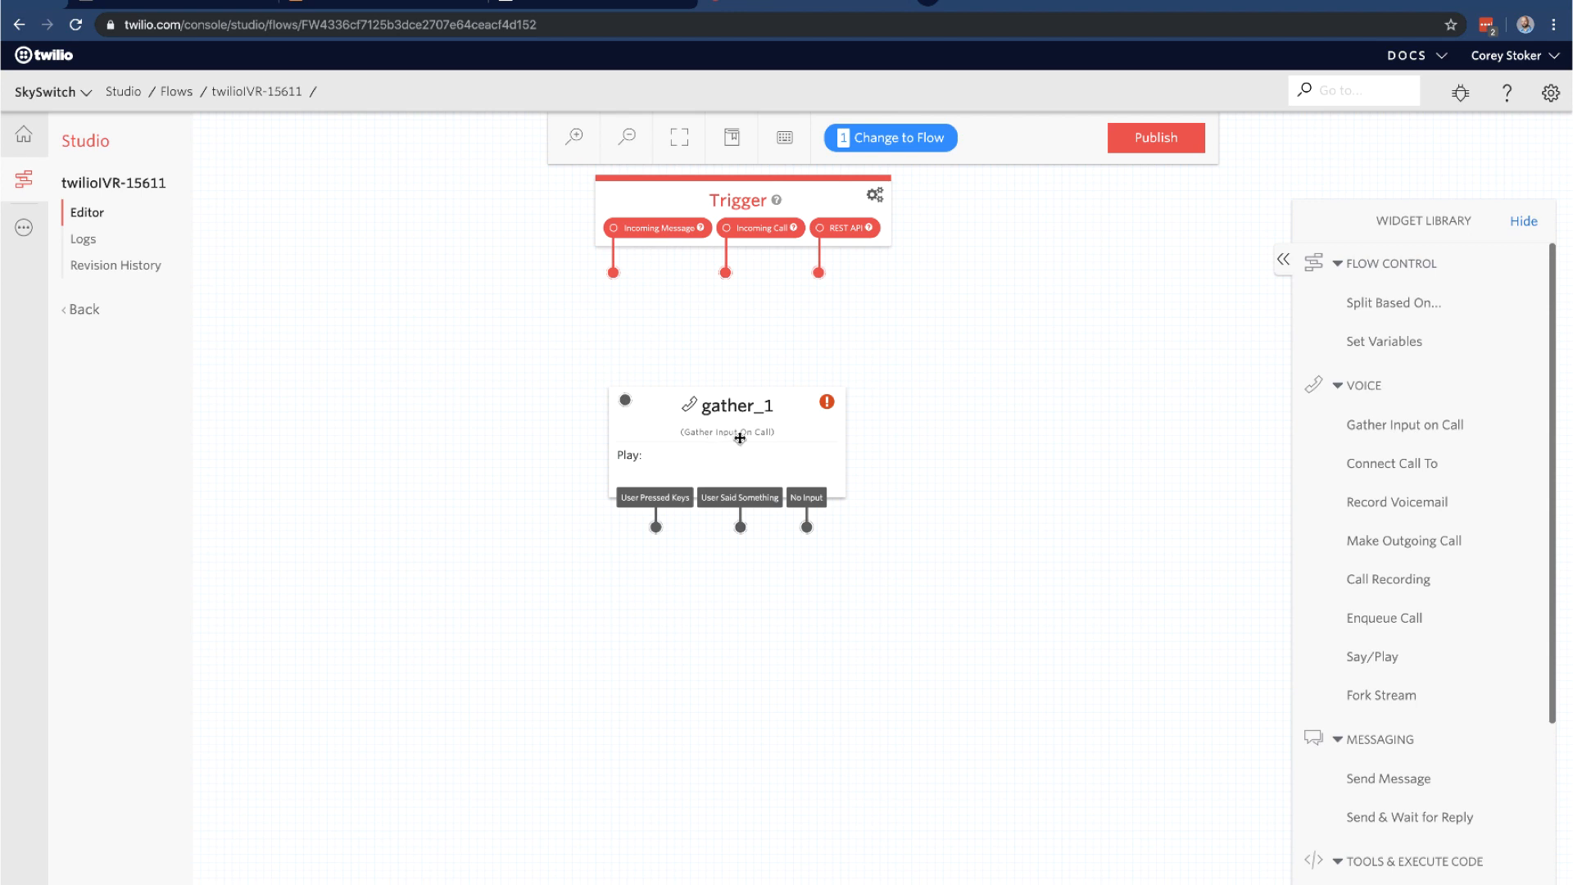
Rename gather_1 to MainAudio and keep its prompt type as Say a Message
left_click(740, 443)
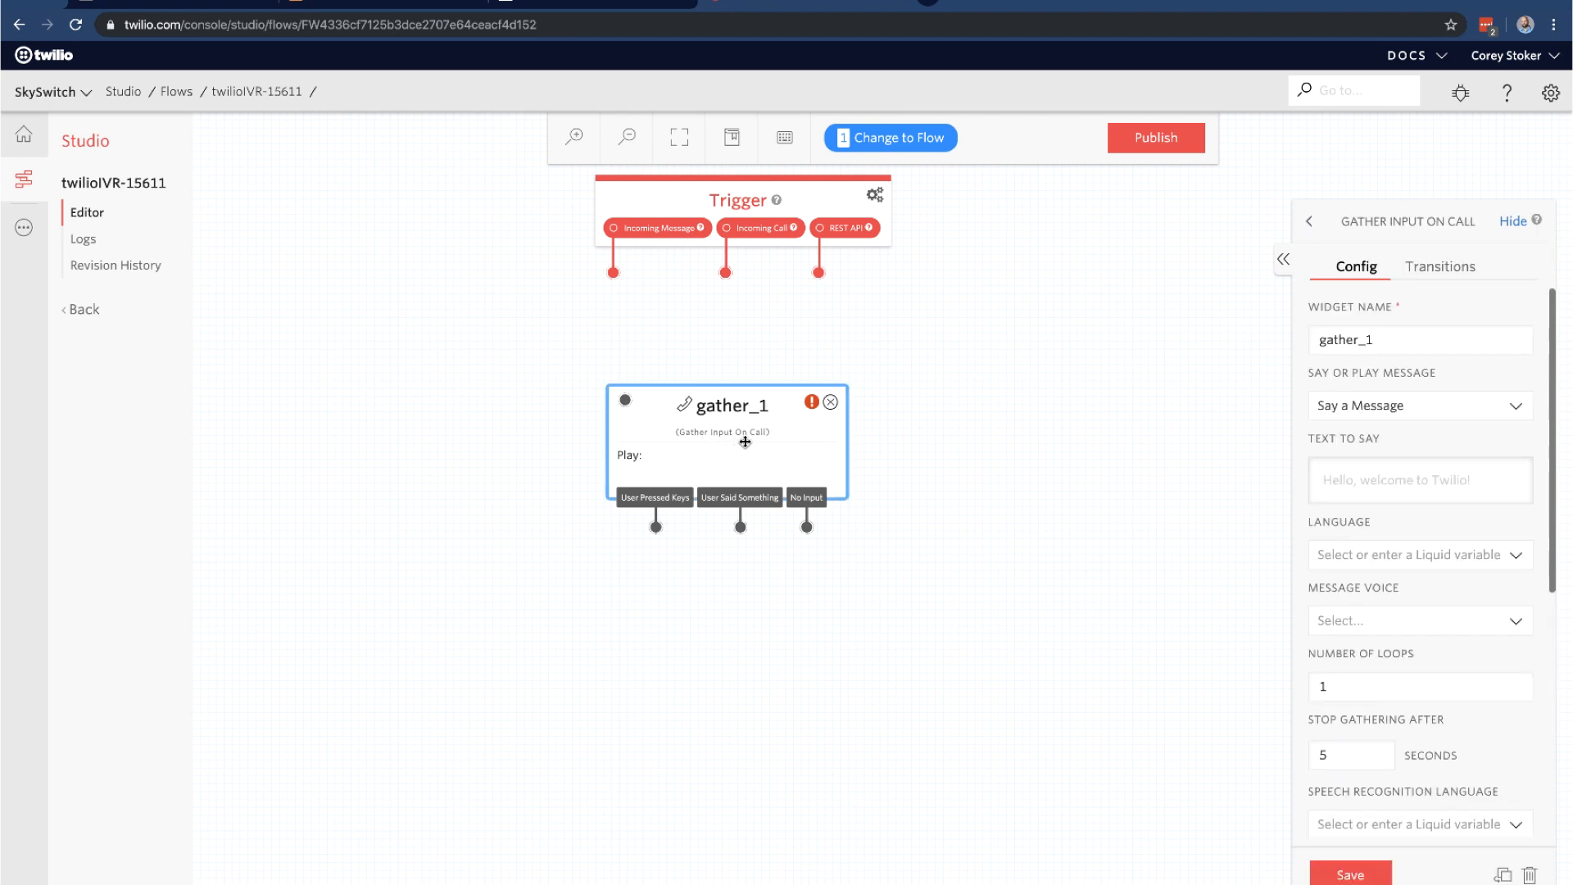
key("BackSpace")
key("BackSpace")
key("BackSpace")
key("BackSpace")
key("BackSpace")
key("BackSpace")
key("BackSpace")
key("BackSpace")
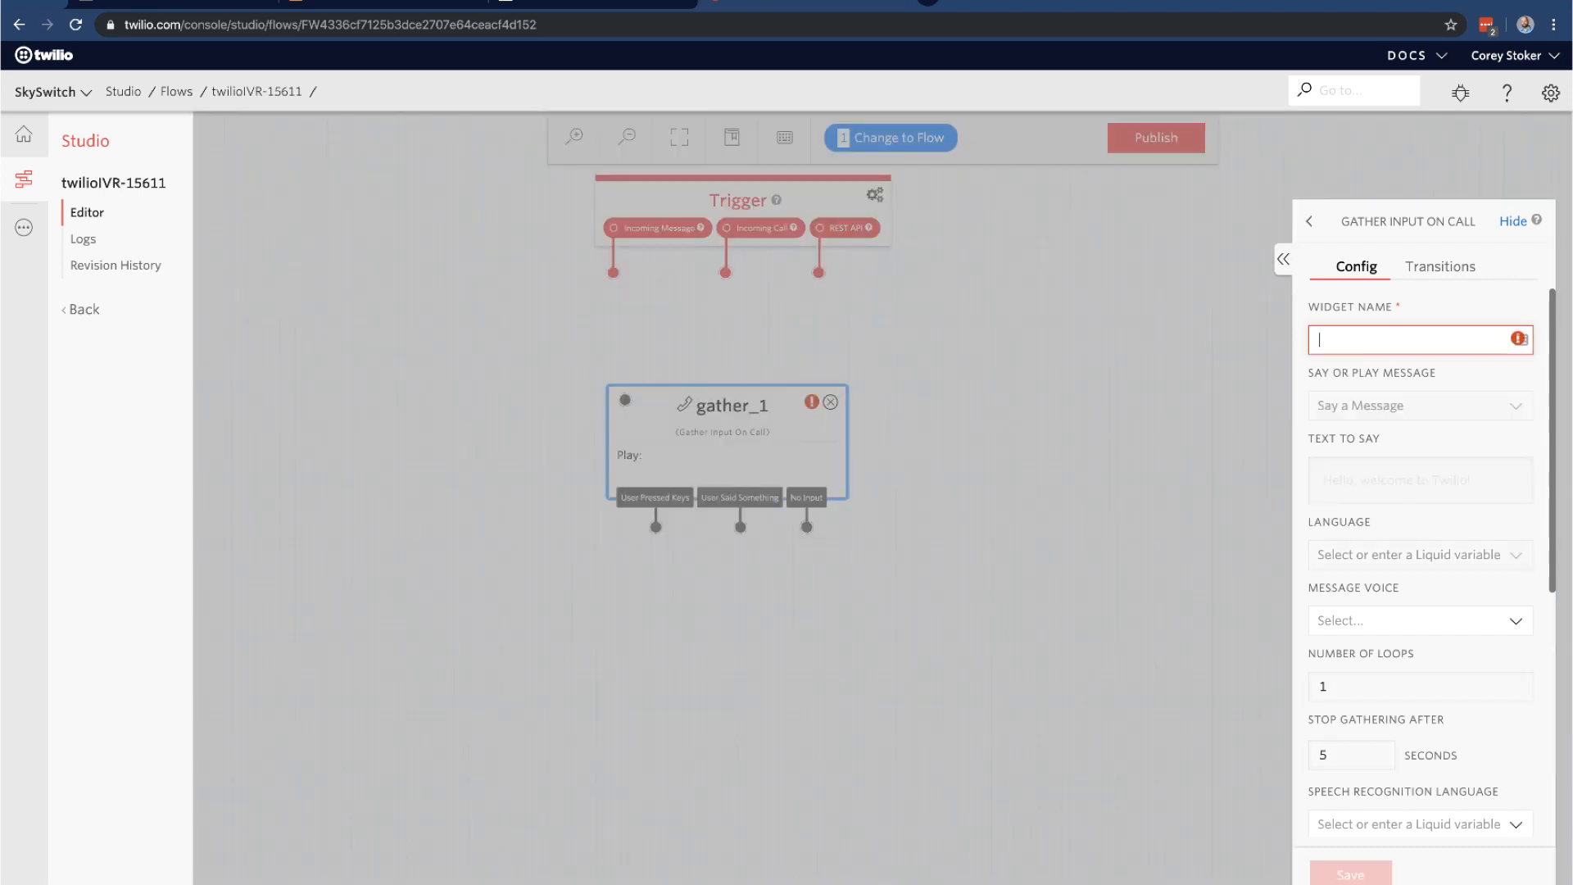
type("MainA")
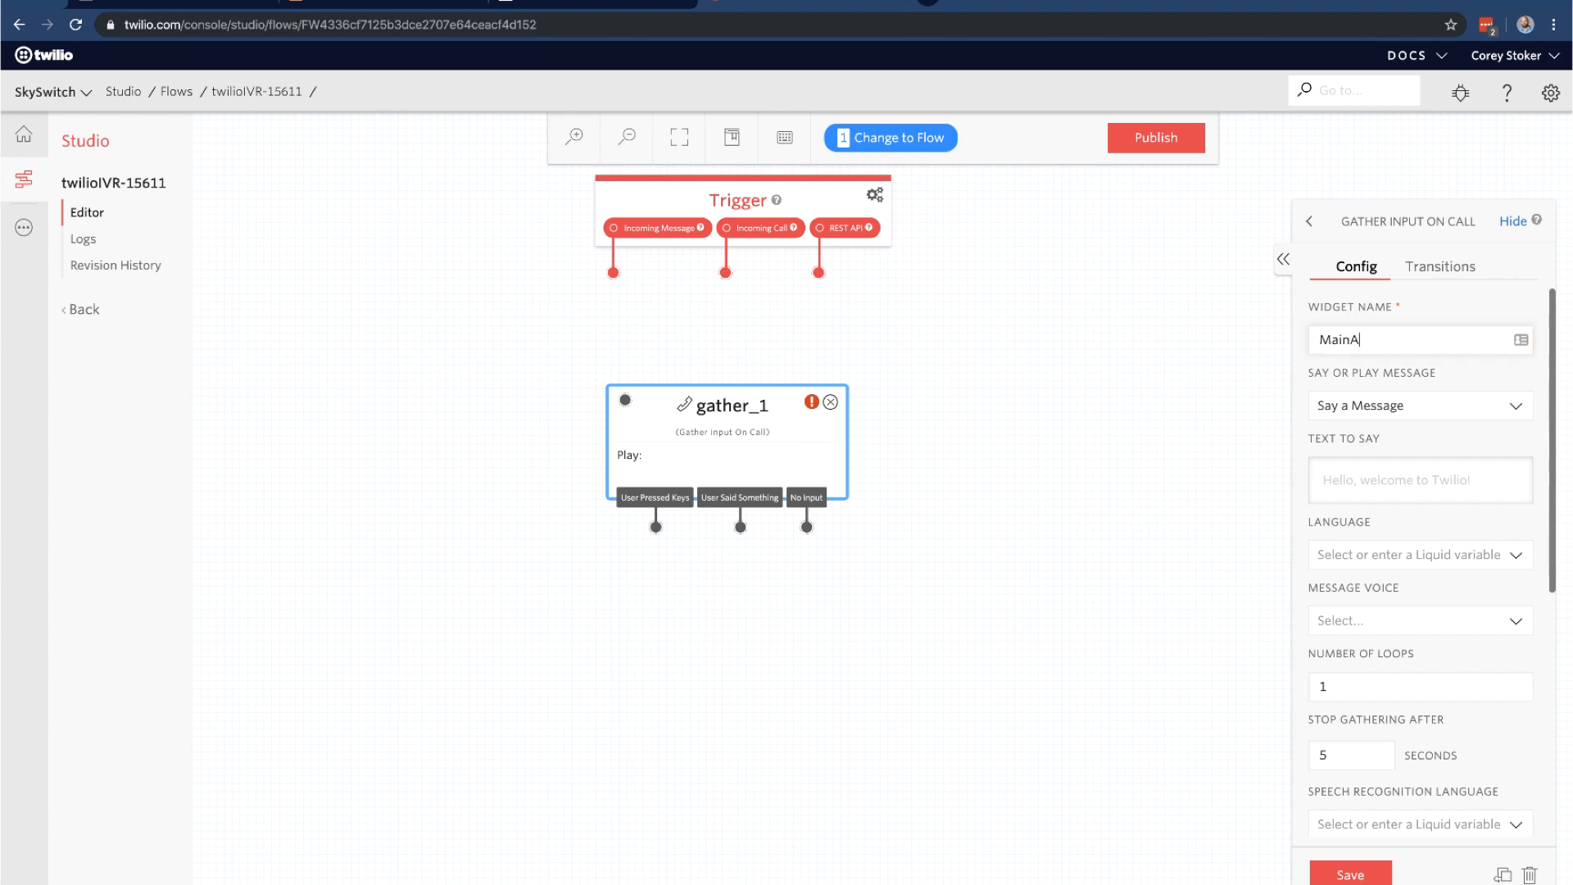
type("udio")
left_click(1473, 412)
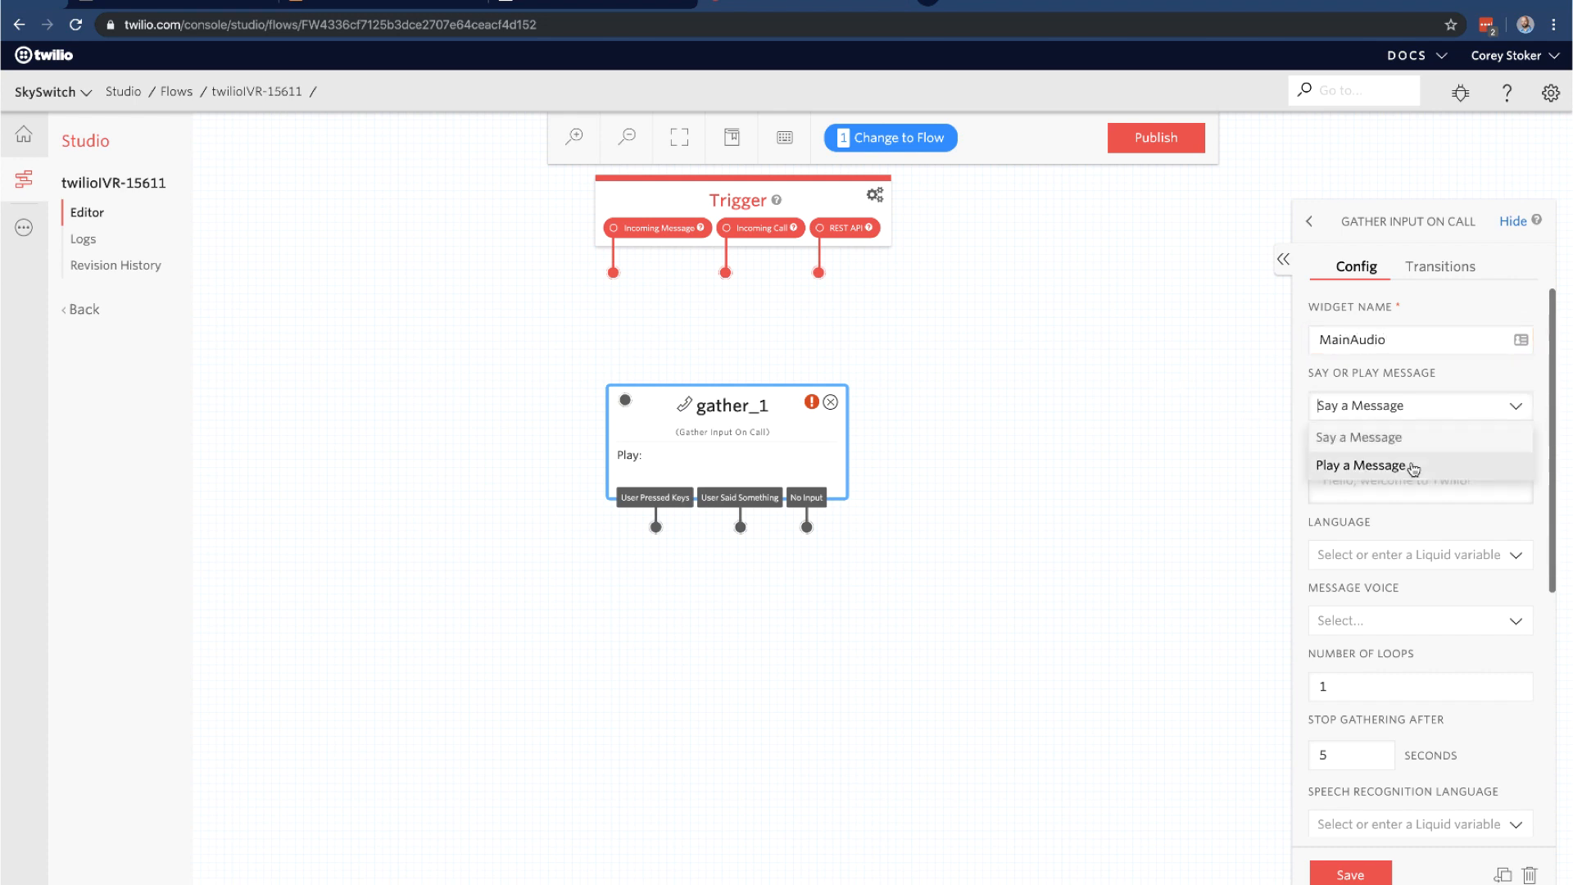
left_click(1446, 440)
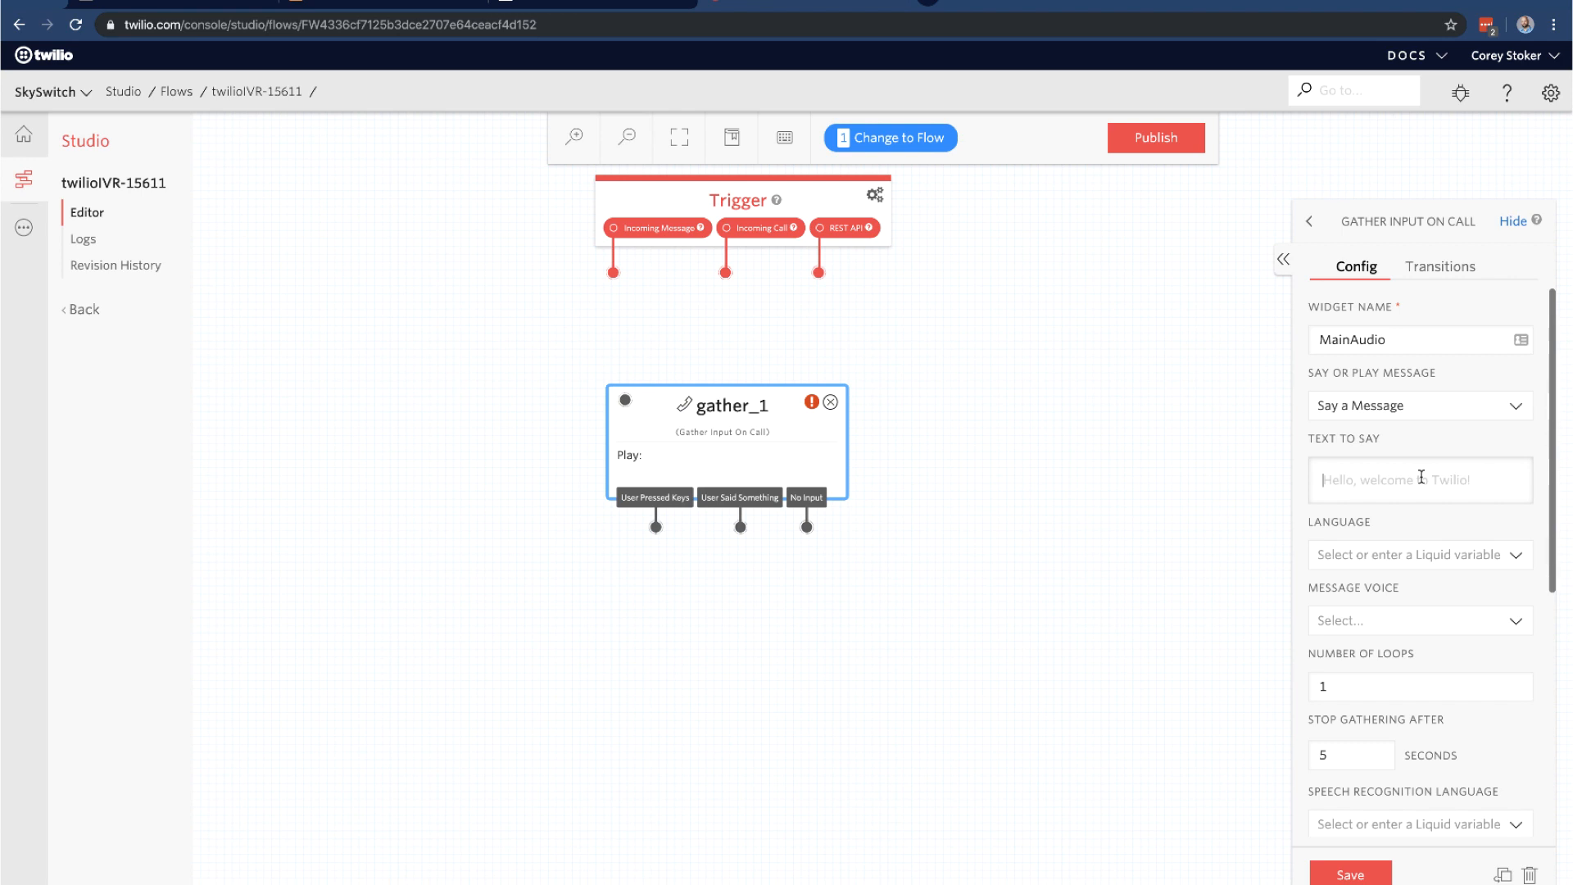
Enter the greeting: Support press 1, Sales press 2, Hours of operation press 3
type("Thanks for calling the Twilio Test IVR. Fo")
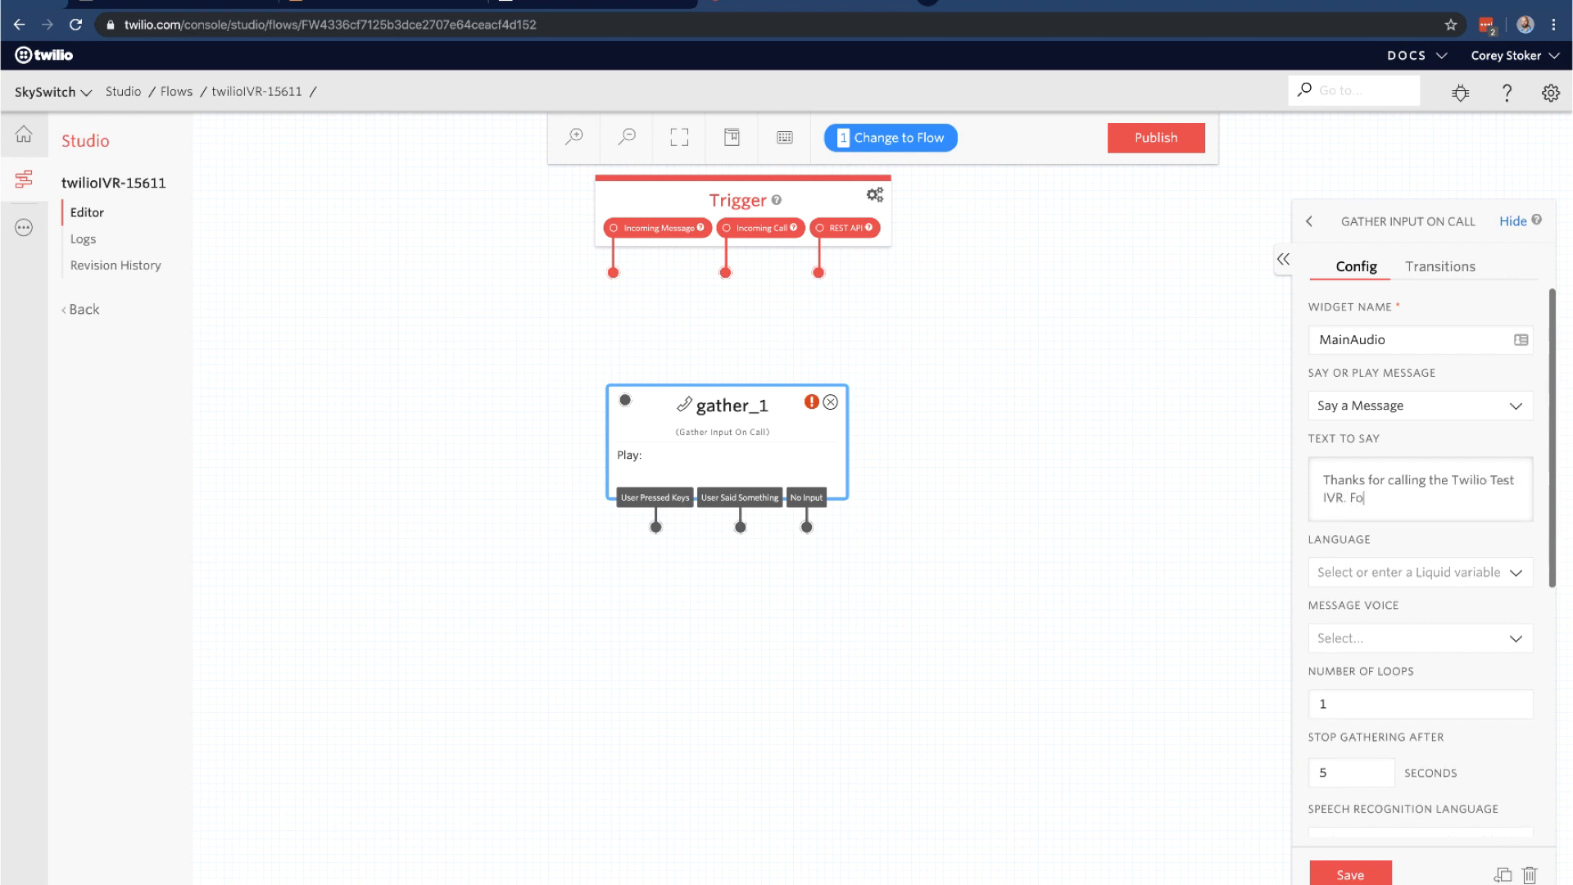
type("r Support Press 1 or Say Supp")
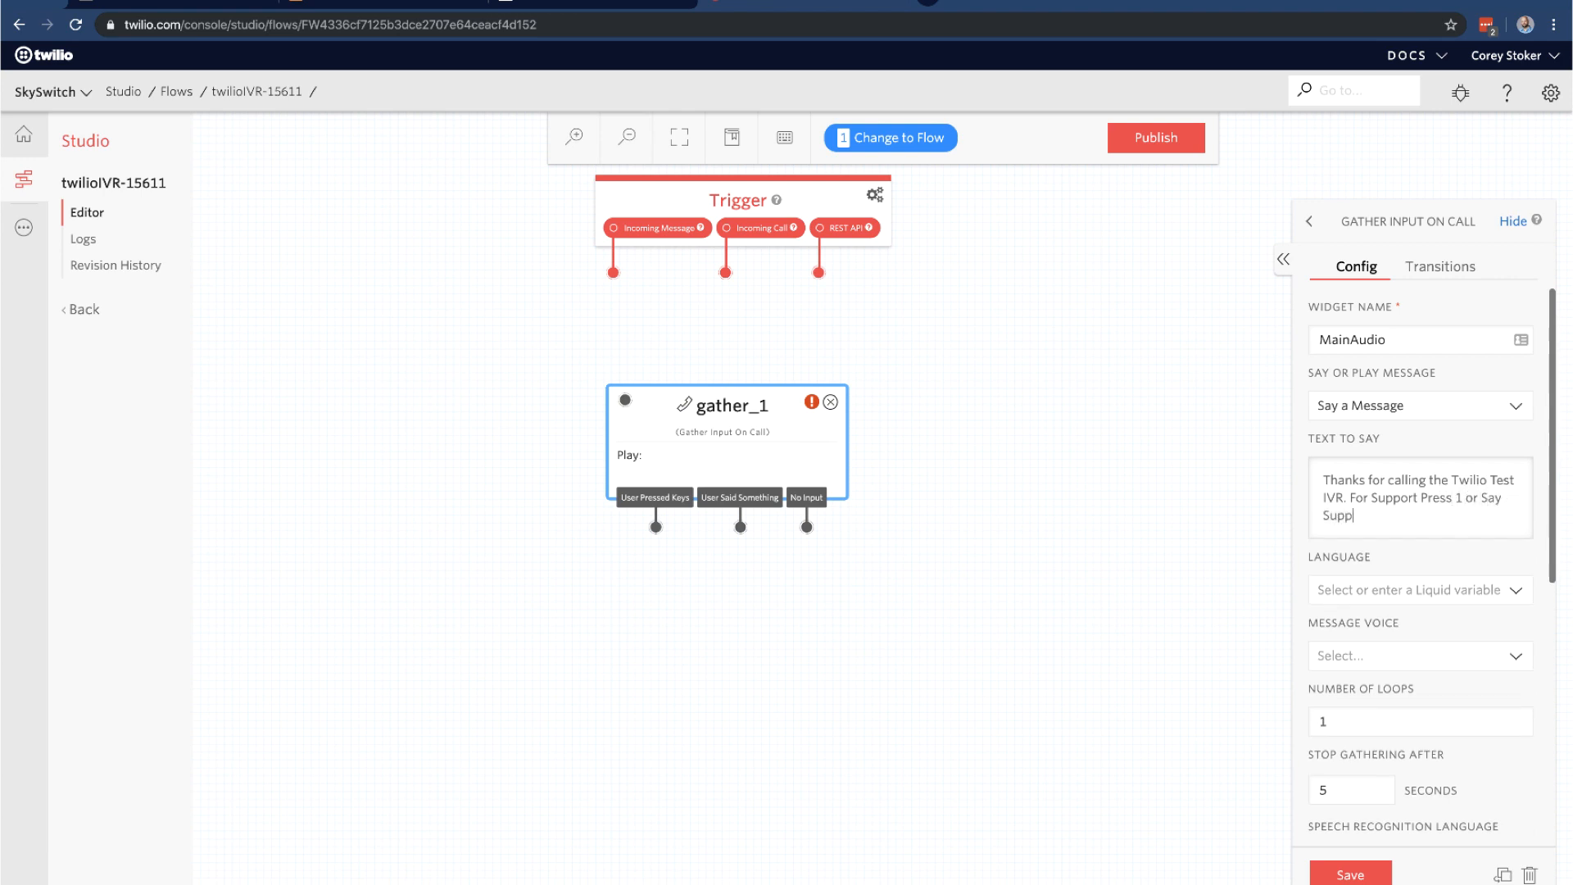
type("ort, for Sales Press 2 or say Sales.")
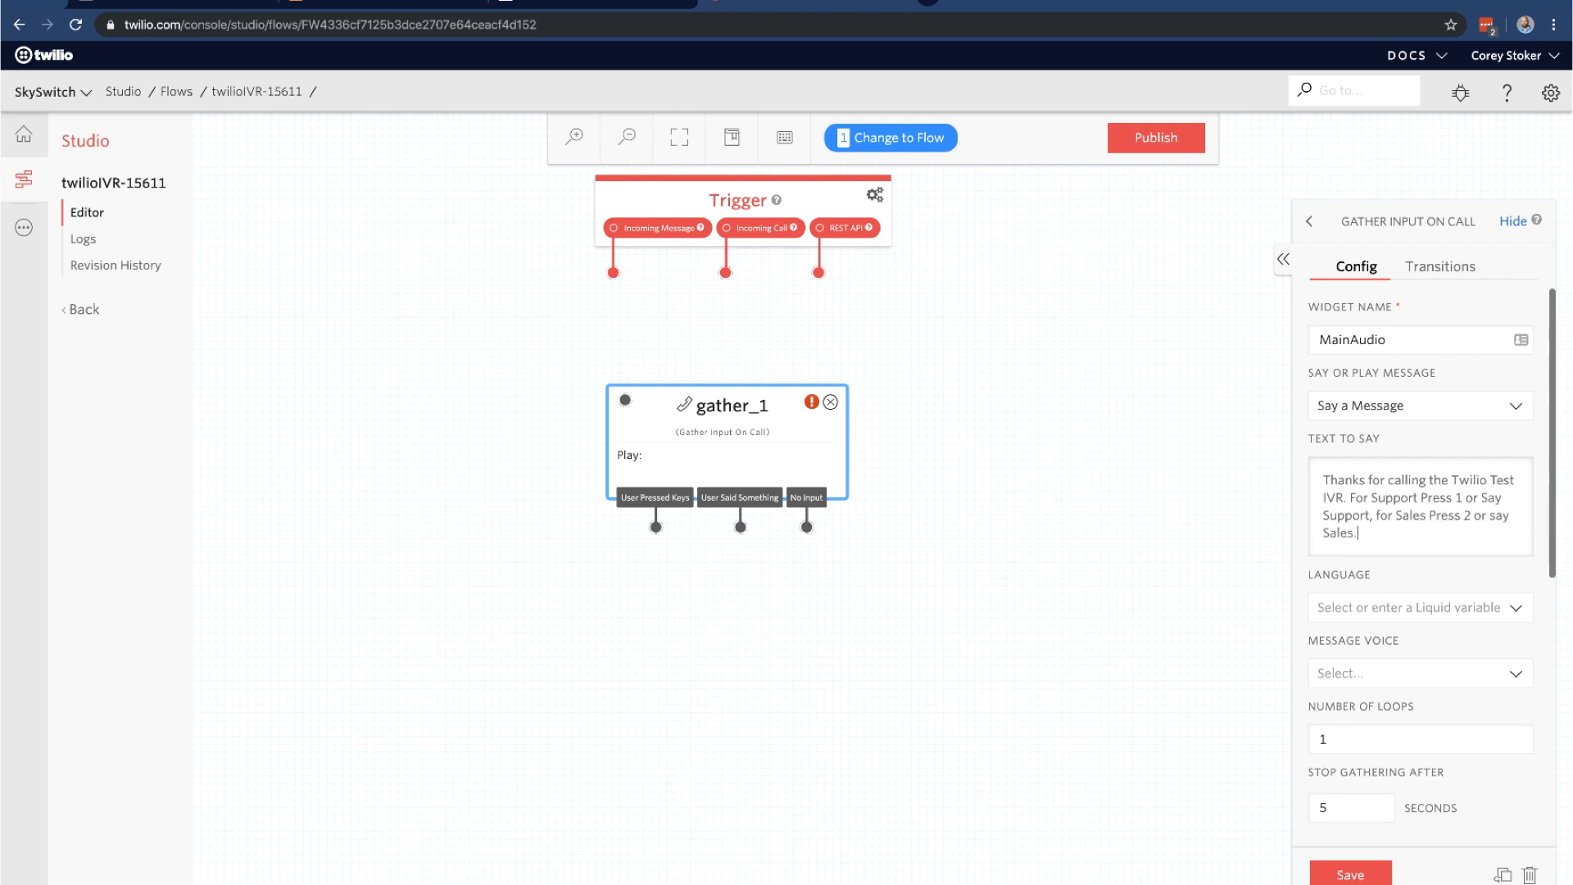
key("BackSpace")
type(", for")
type(" Hours of oep")
key("BackSpace")
key("BackSpace")
type("peration press 3 or ")
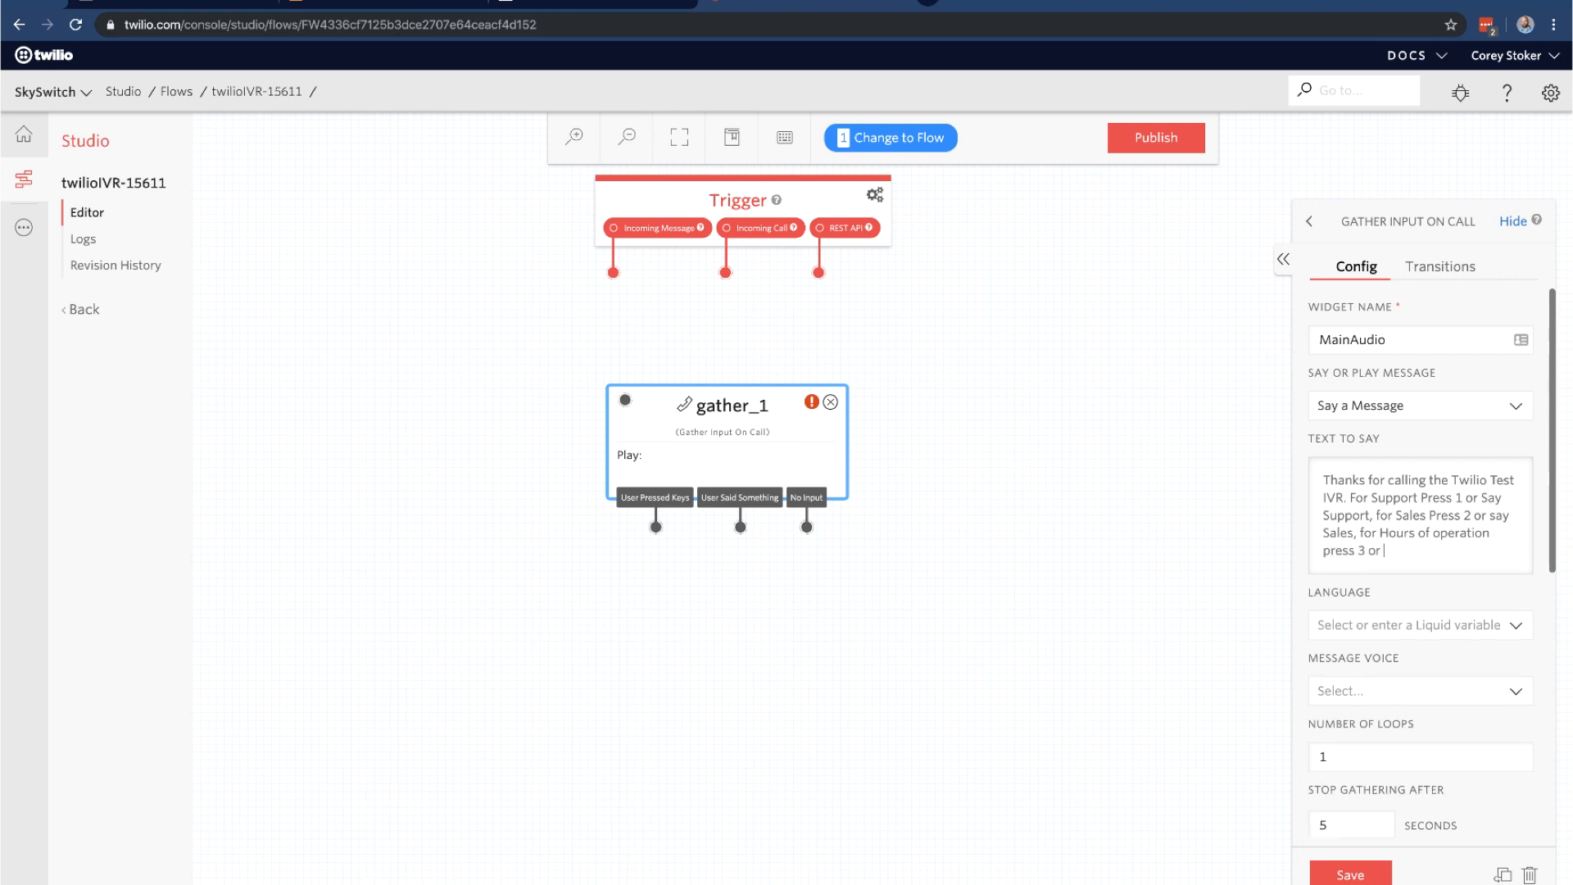
type("say Hours.")
Set the prompt language to English (US) and the message voice to Alice
left_click(1434, 629)
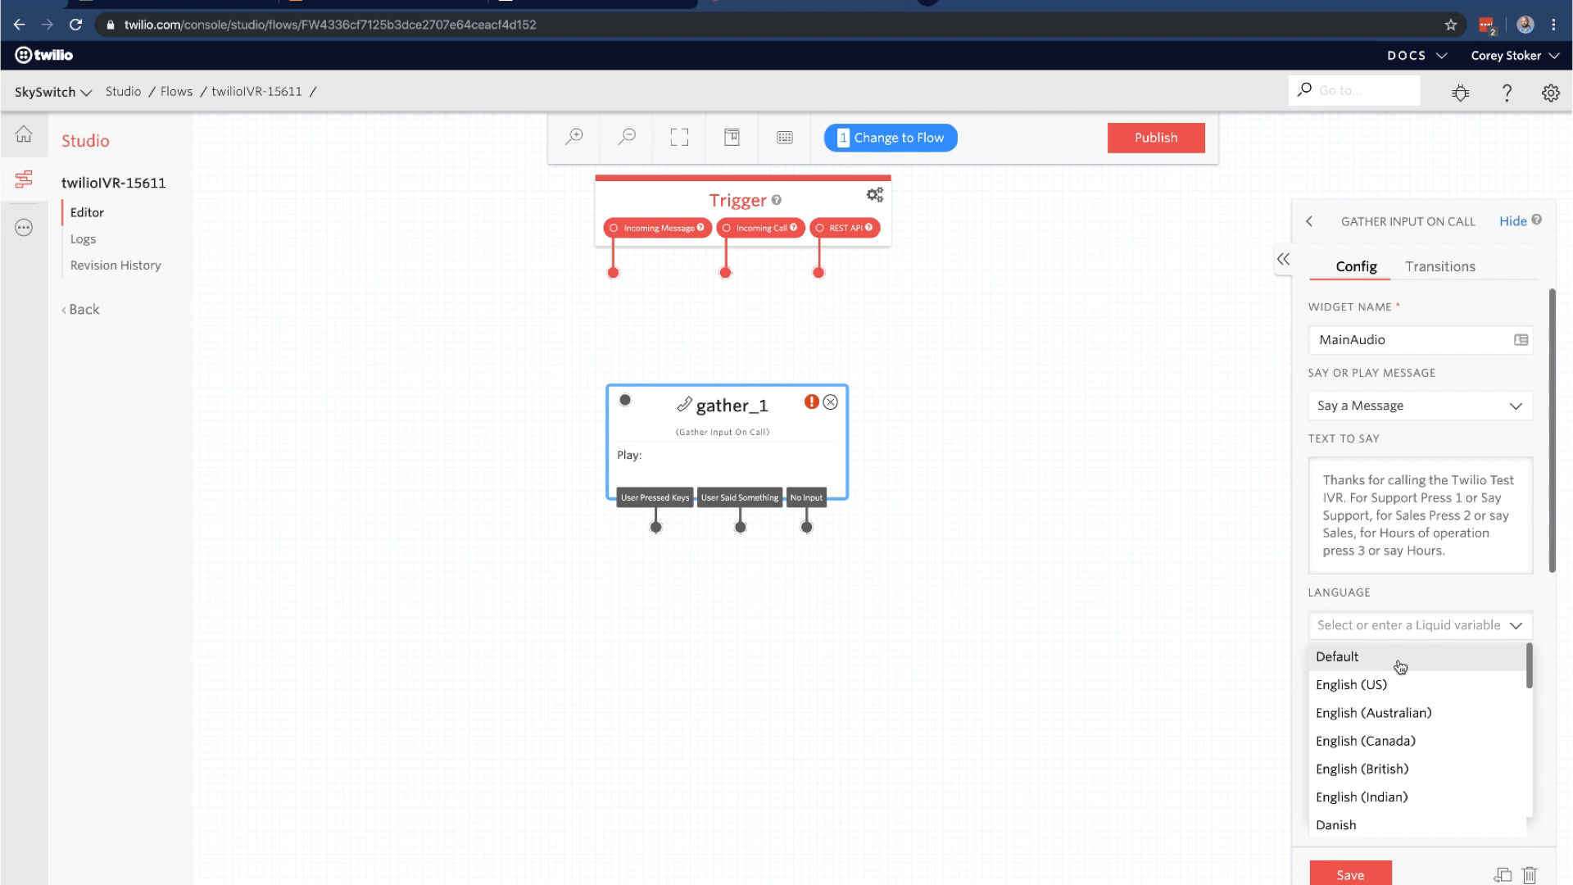
left_click(1385, 685)
scroll(1466, 631, "down", 1)
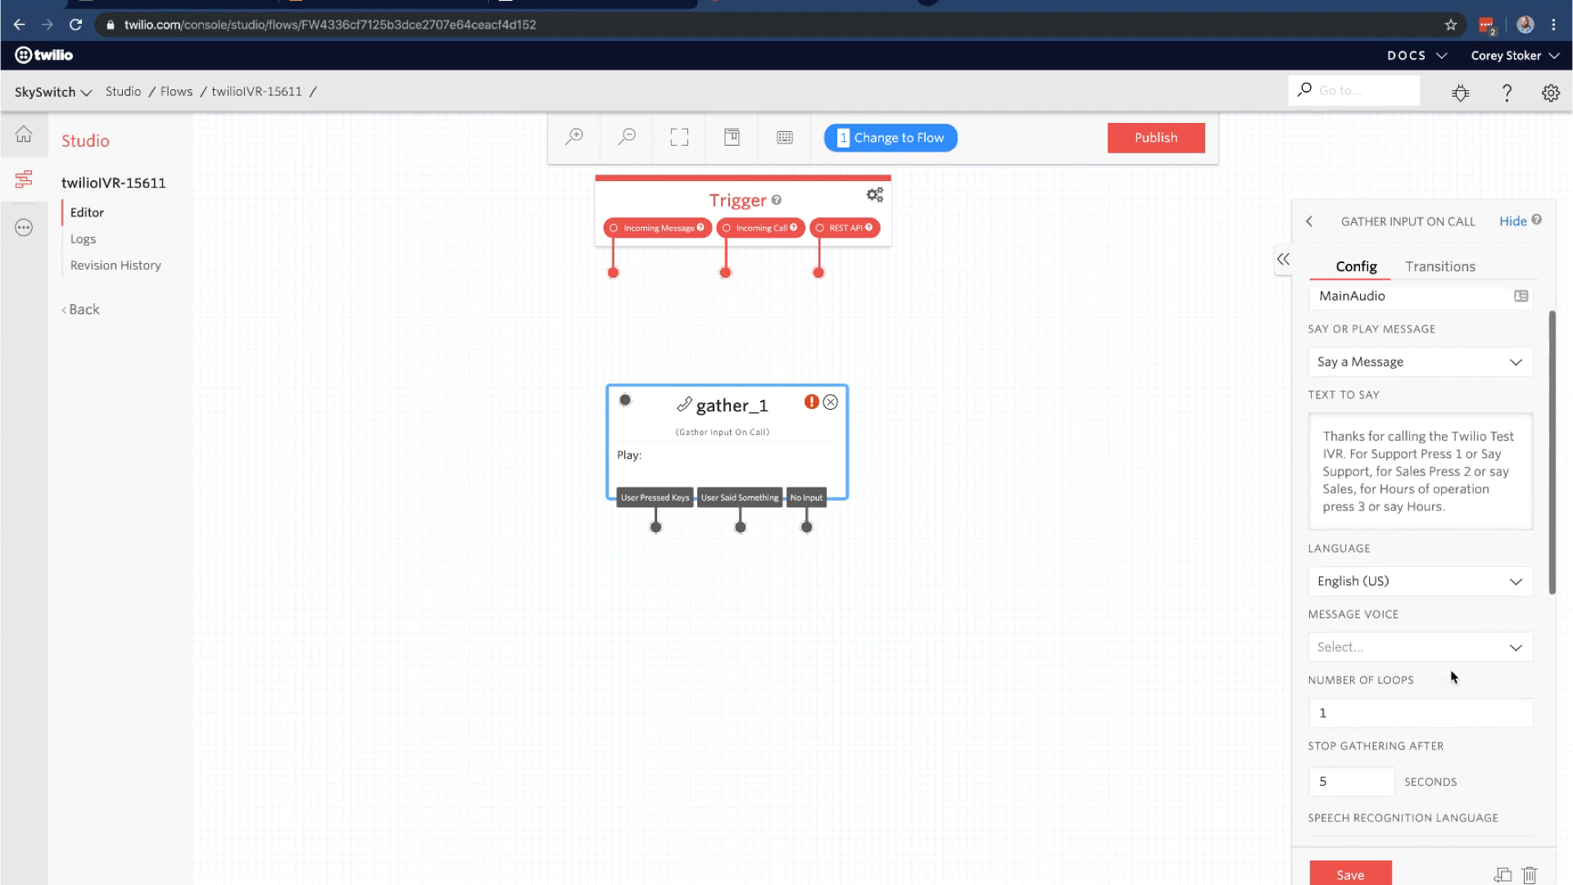
left_click(1467, 629)
scroll(1503, 622, "down", 1)
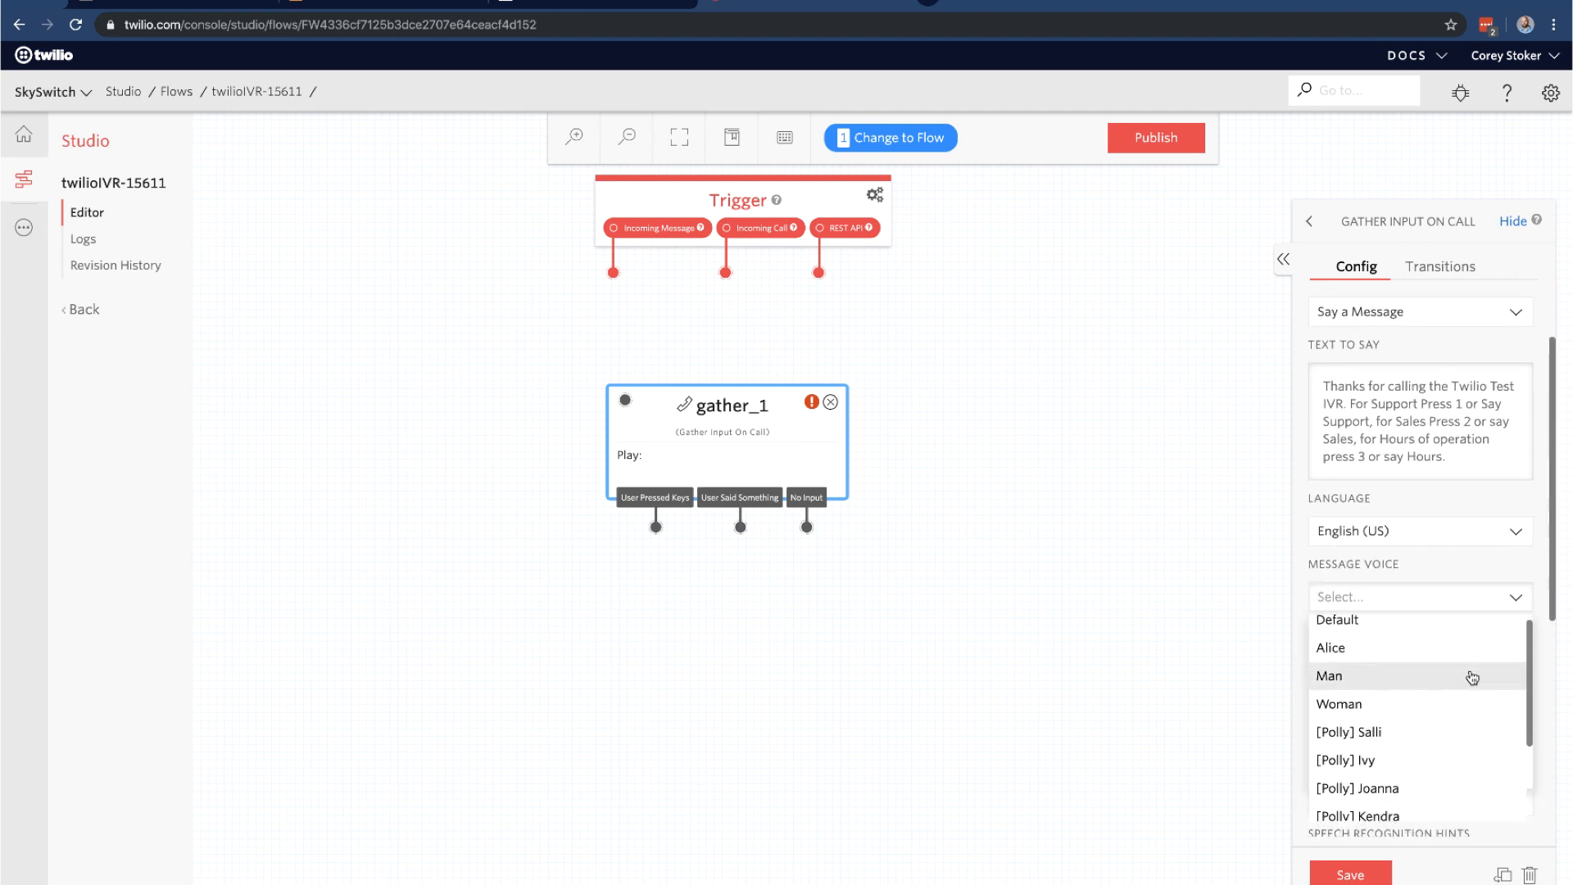
scroll(1473, 677, "down", 3)
scroll(1473, 677, "up", 3)
scroll(1473, 677, "down", 1)
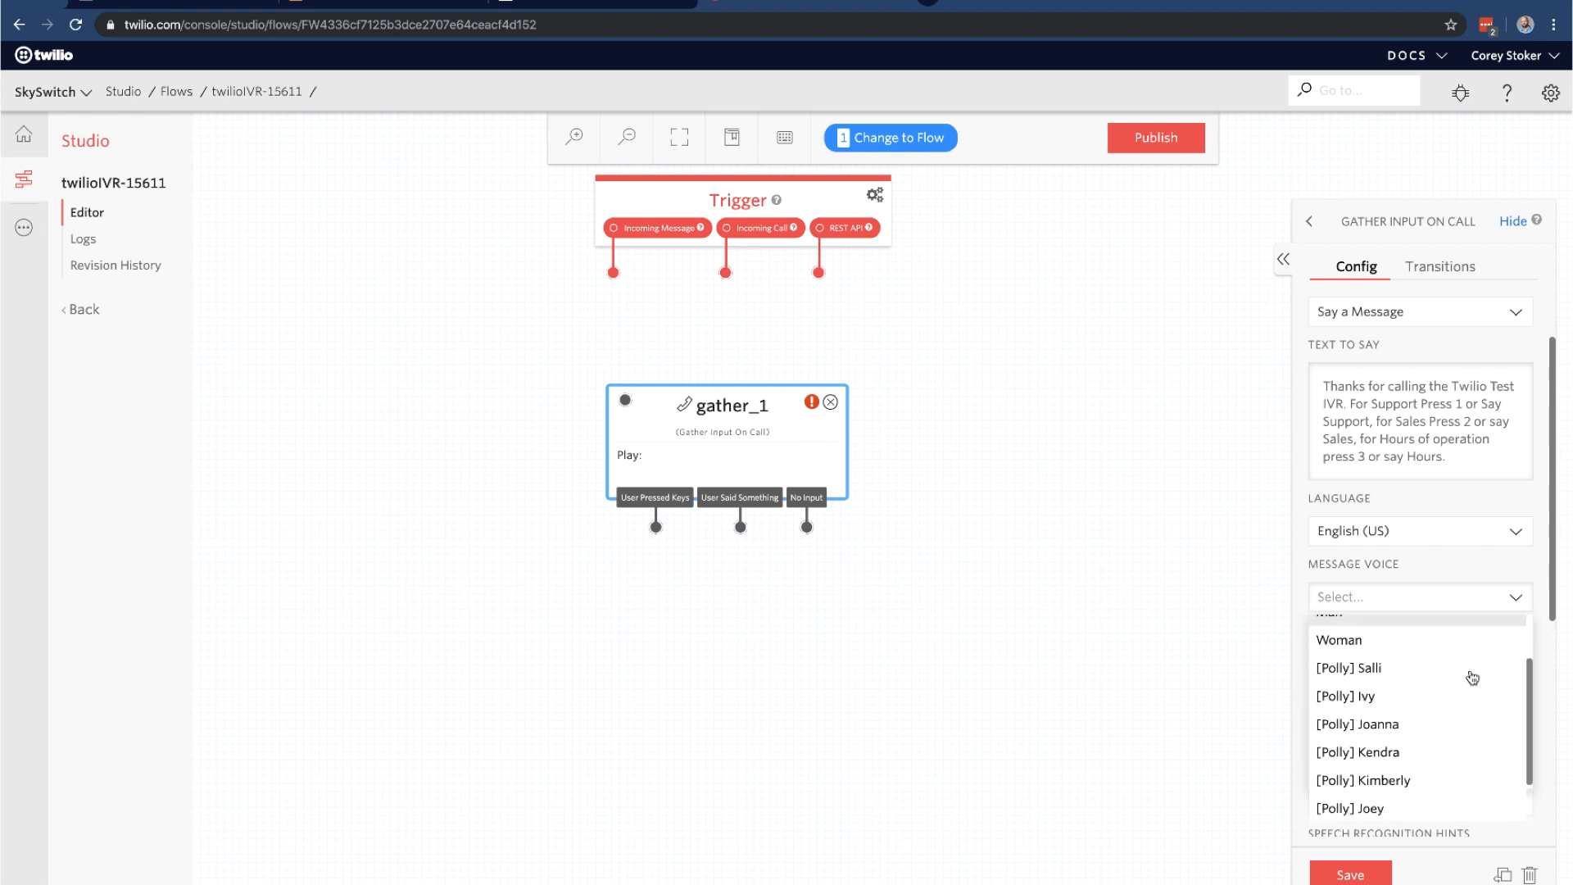
scroll(1473, 677, "up", 3)
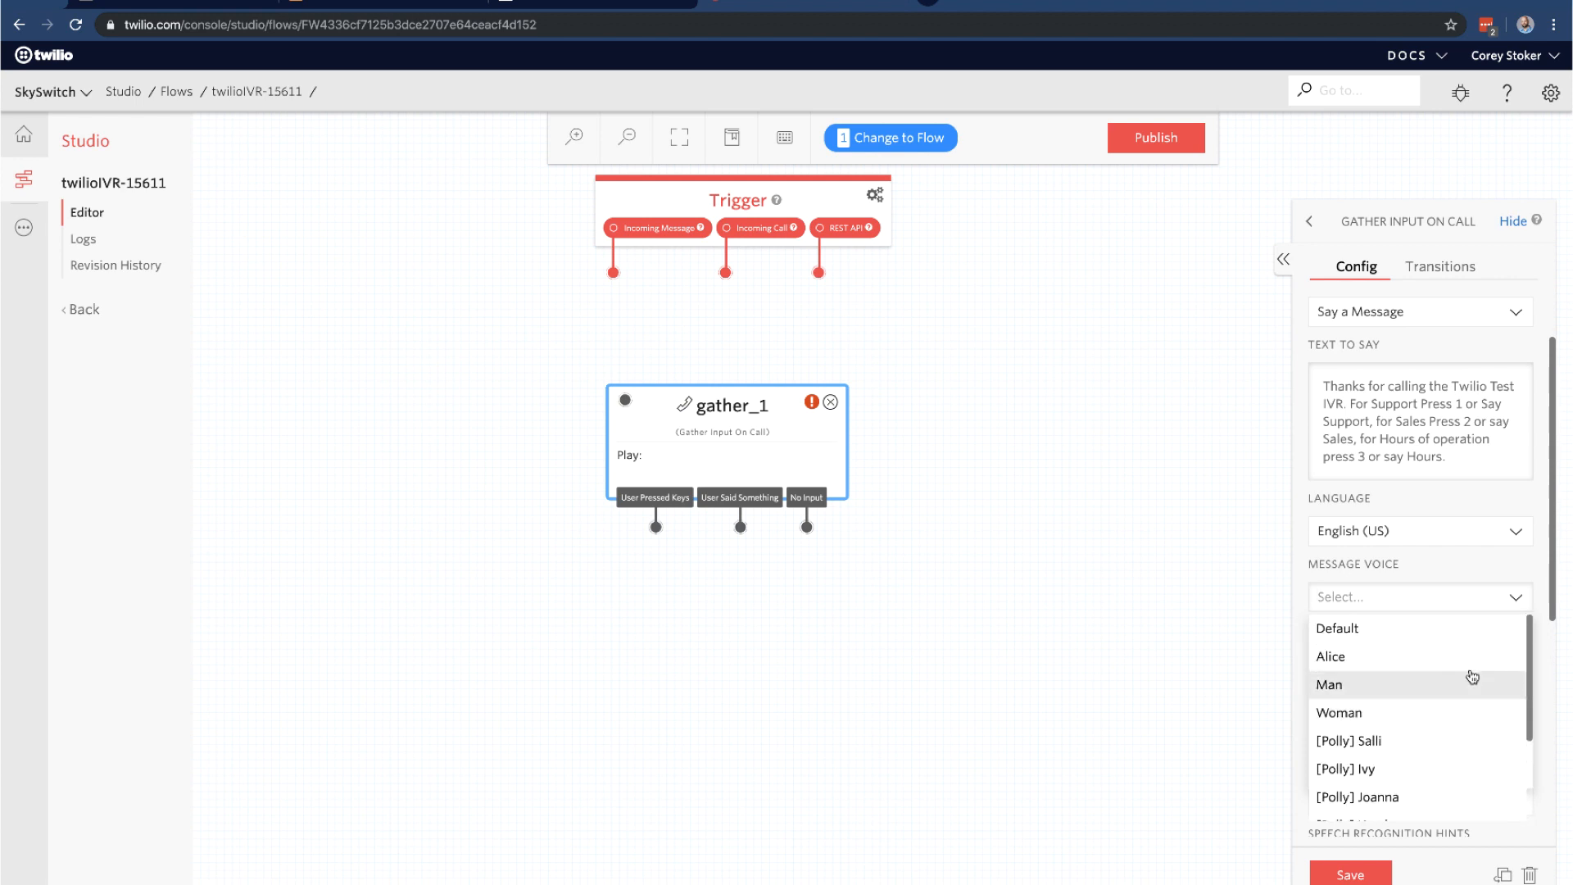
left_click(1435, 664)
Set the speech recognition language to English (United States)
scroll(1491, 649, "down", 1)
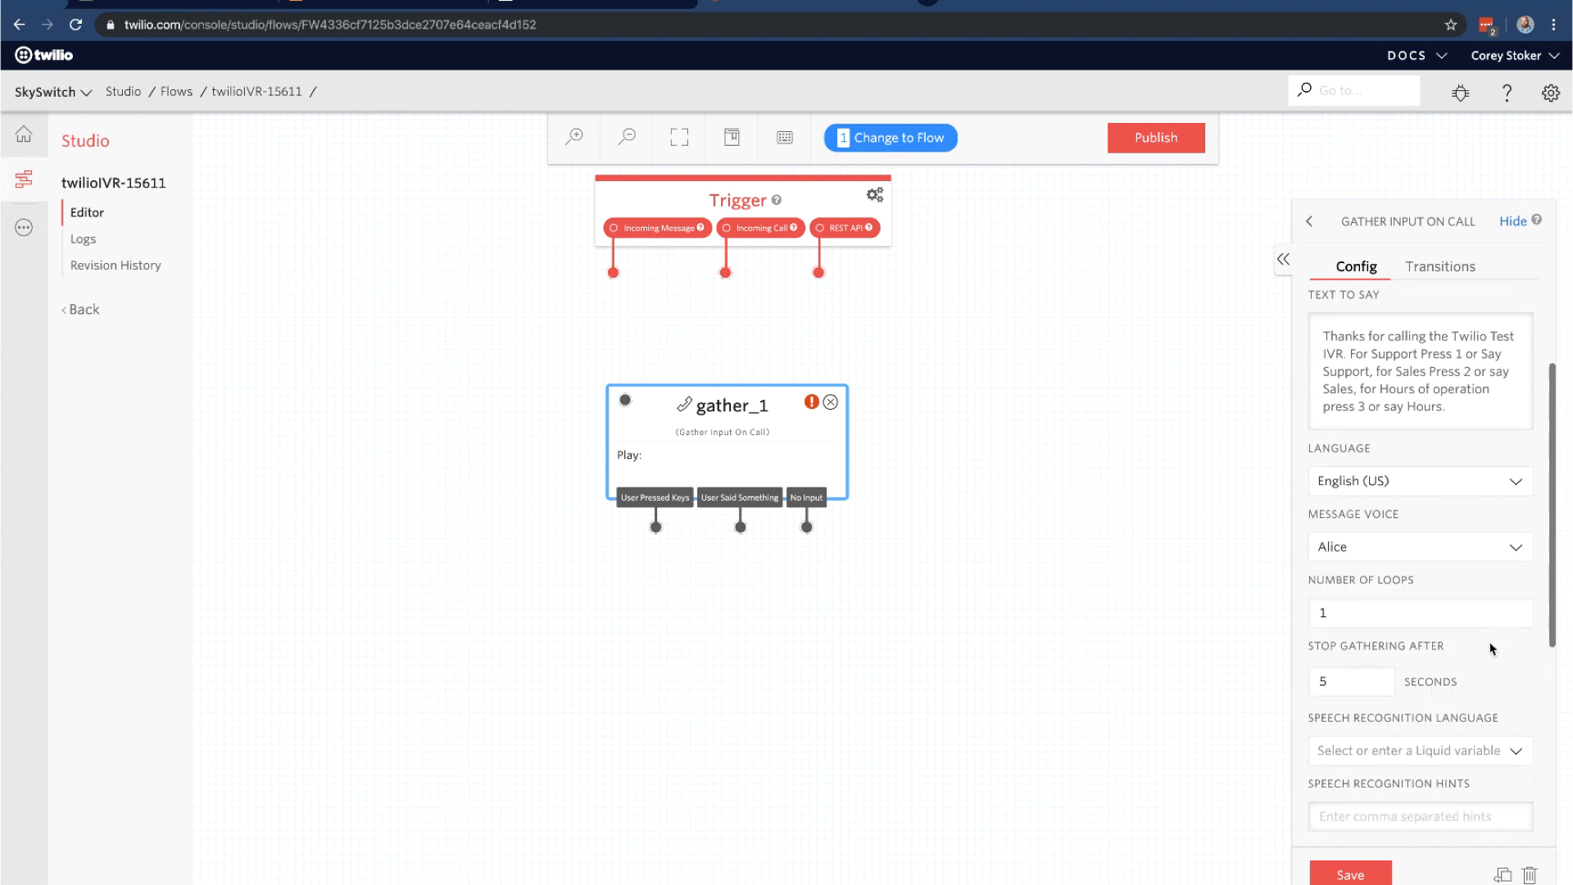
scroll(1415, 640, "down", 1)
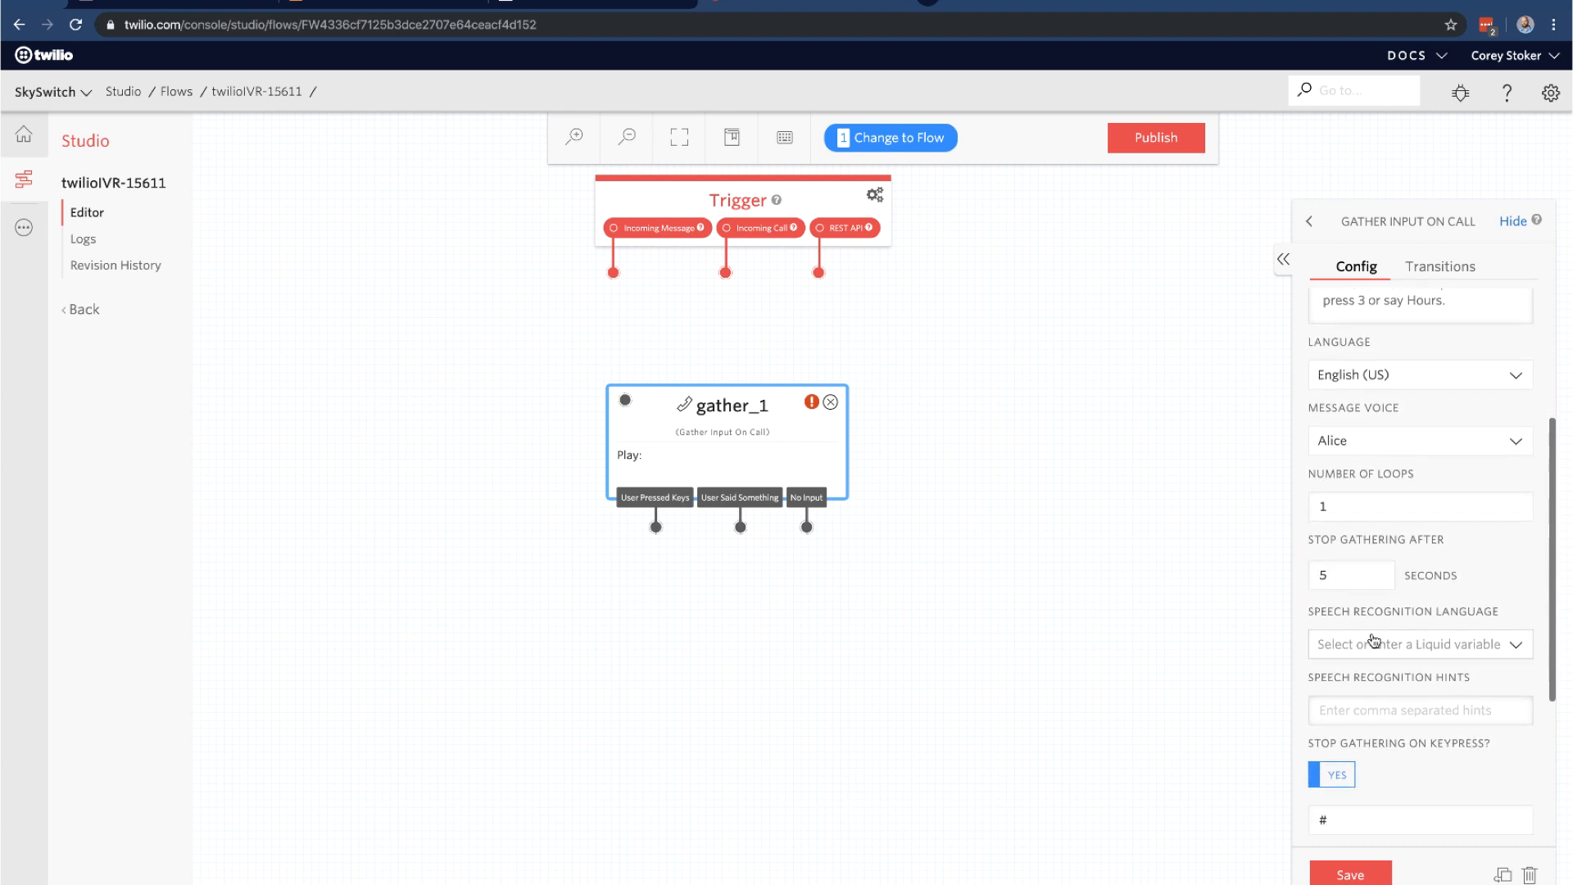
left_click(1374, 661)
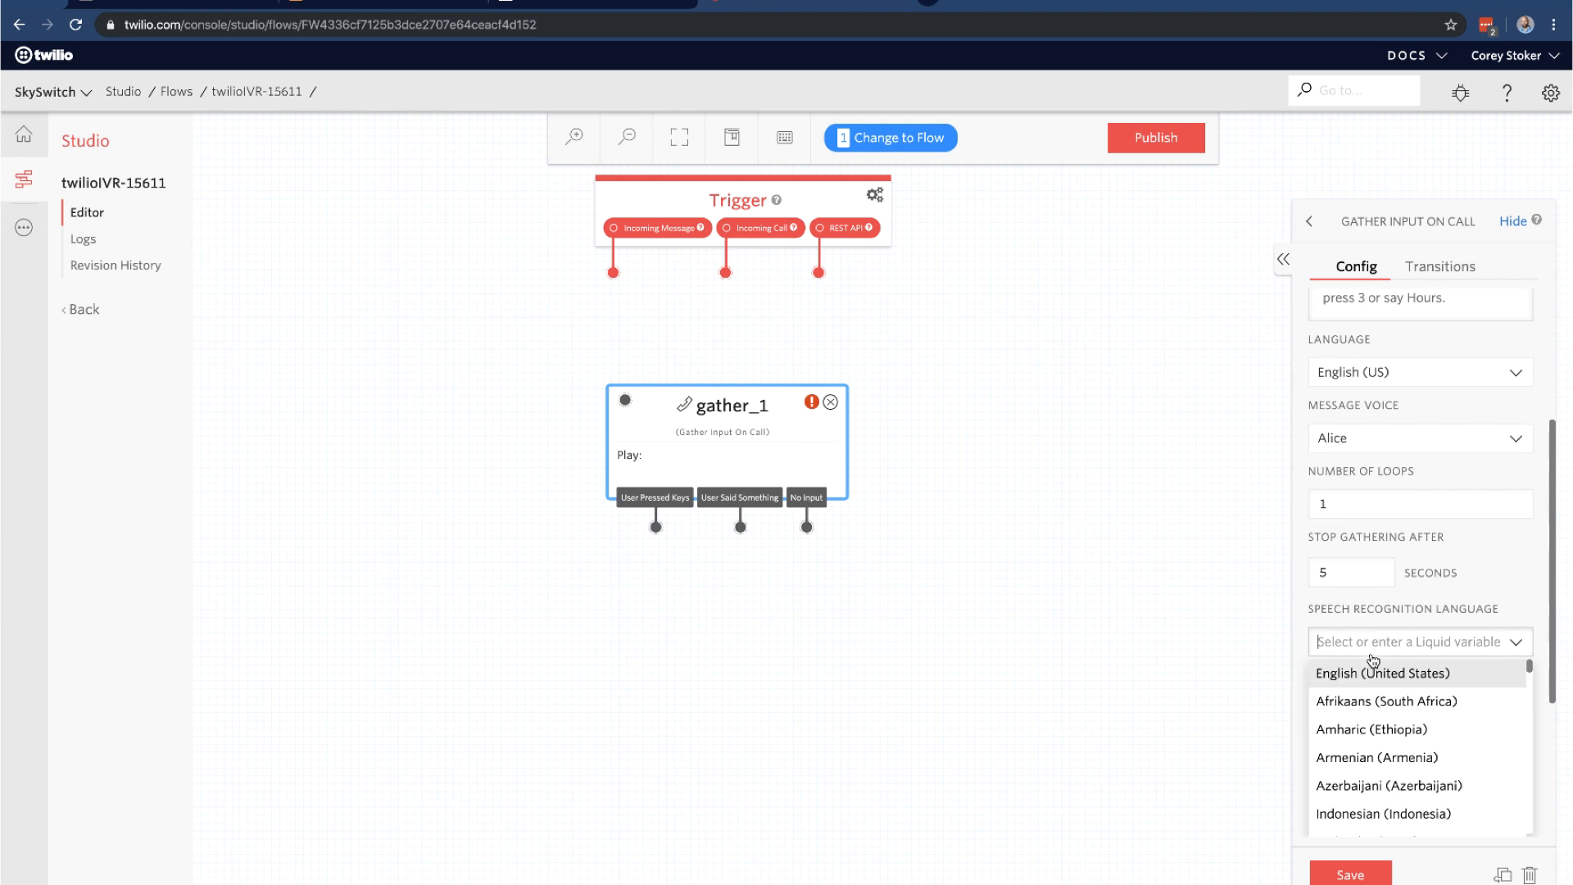
left_click(1394, 671)
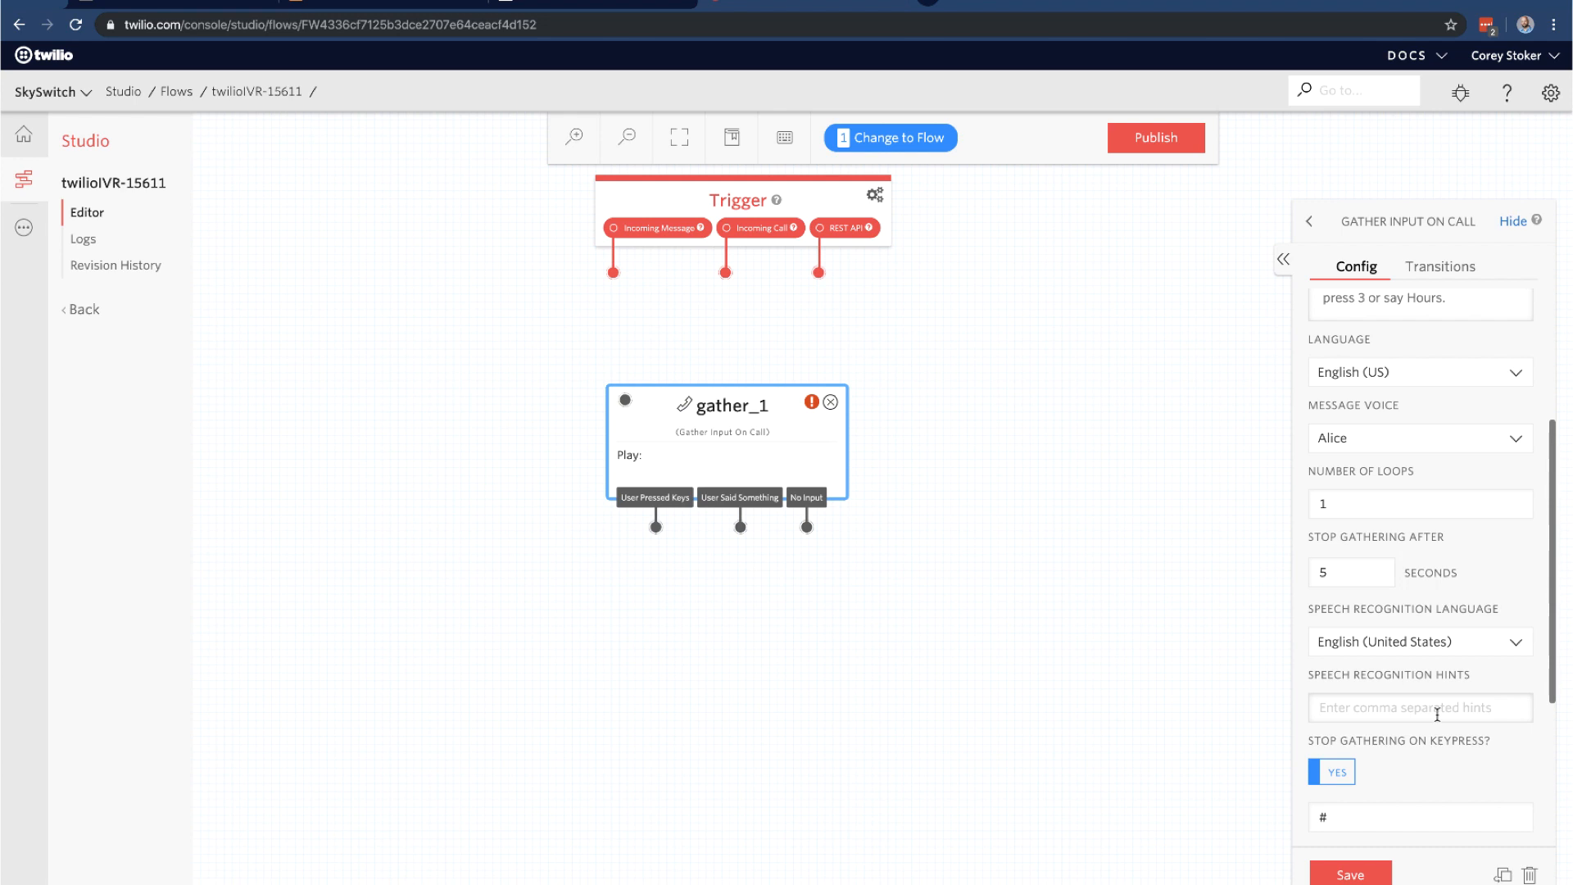
scroll(1437, 716, "up", 1)
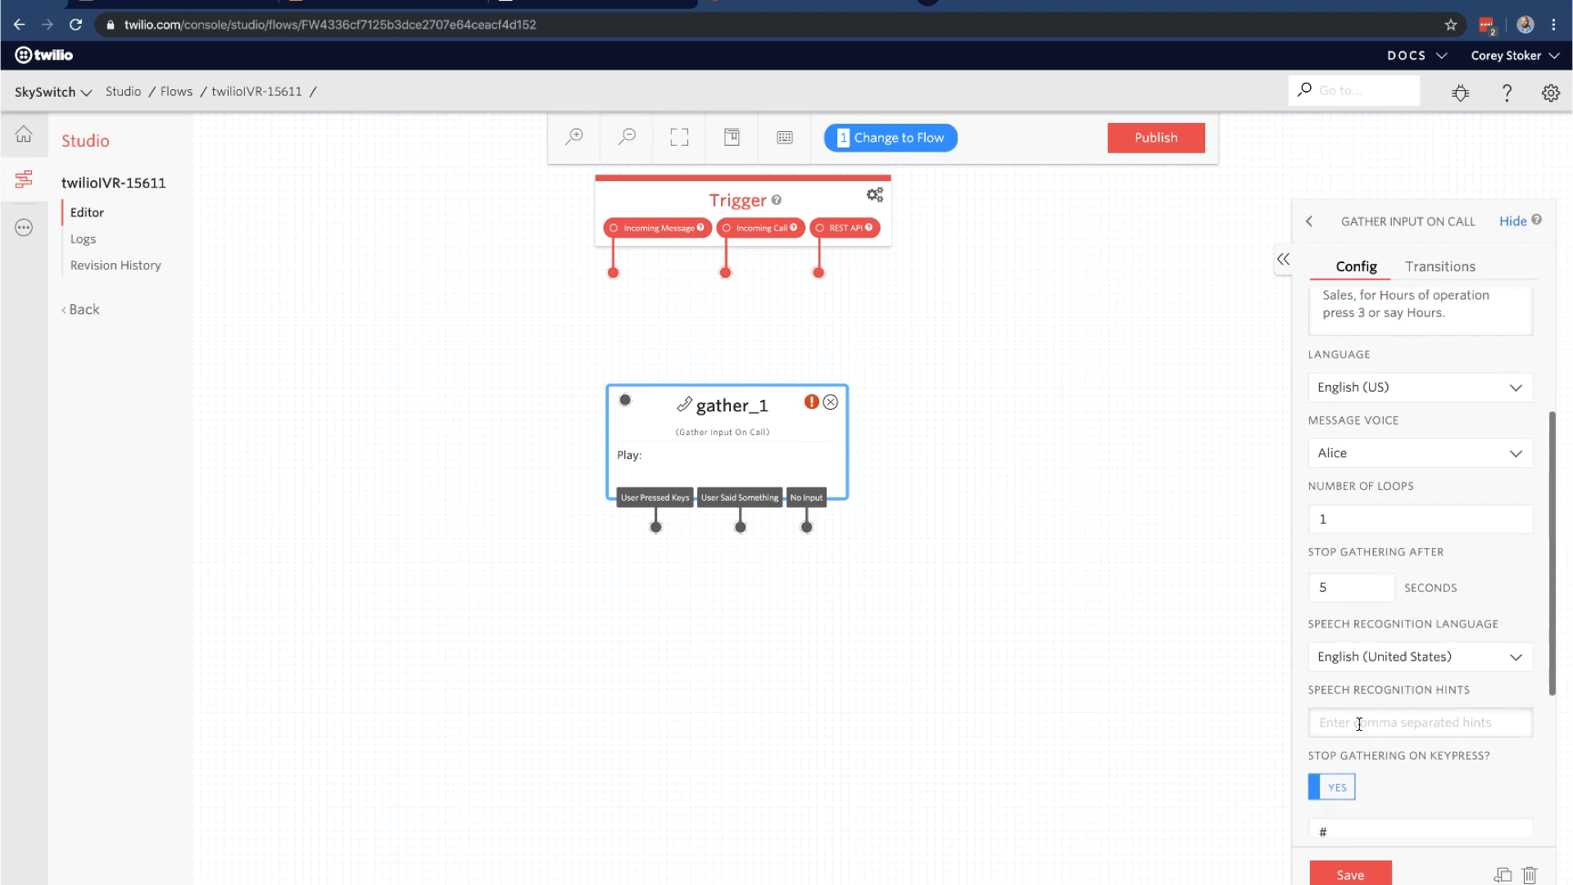
scroll(1360, 731, "up", 3)
scroll(1393, 693, "down", 4)
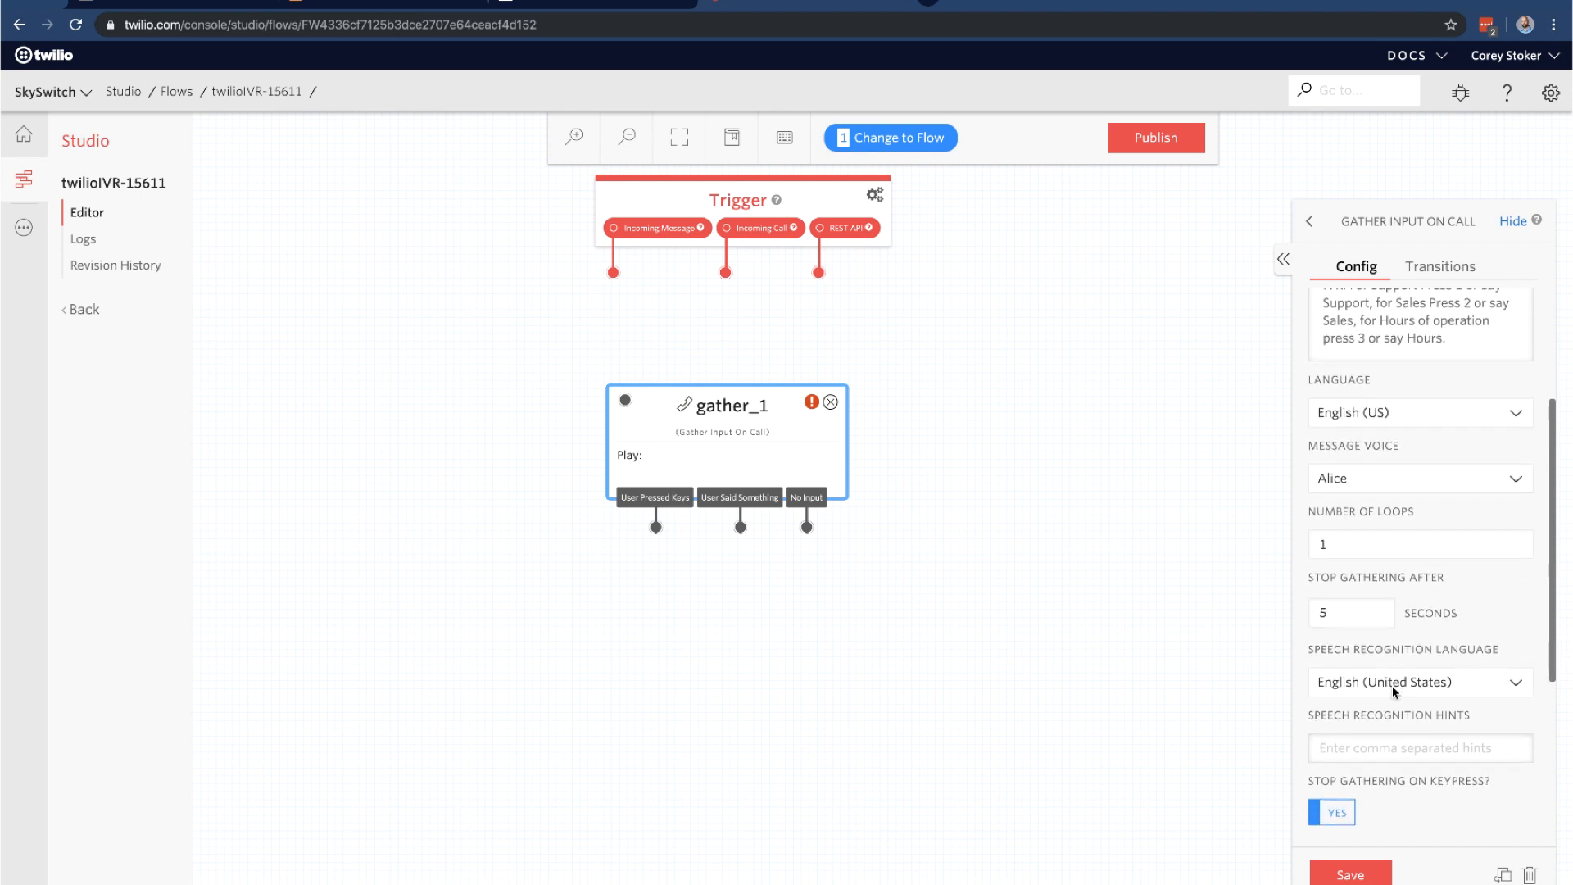
Add speech hints 'Support, Sales, Hours', stop gathering after 1 digit, and save MainAudio
type("Sup")
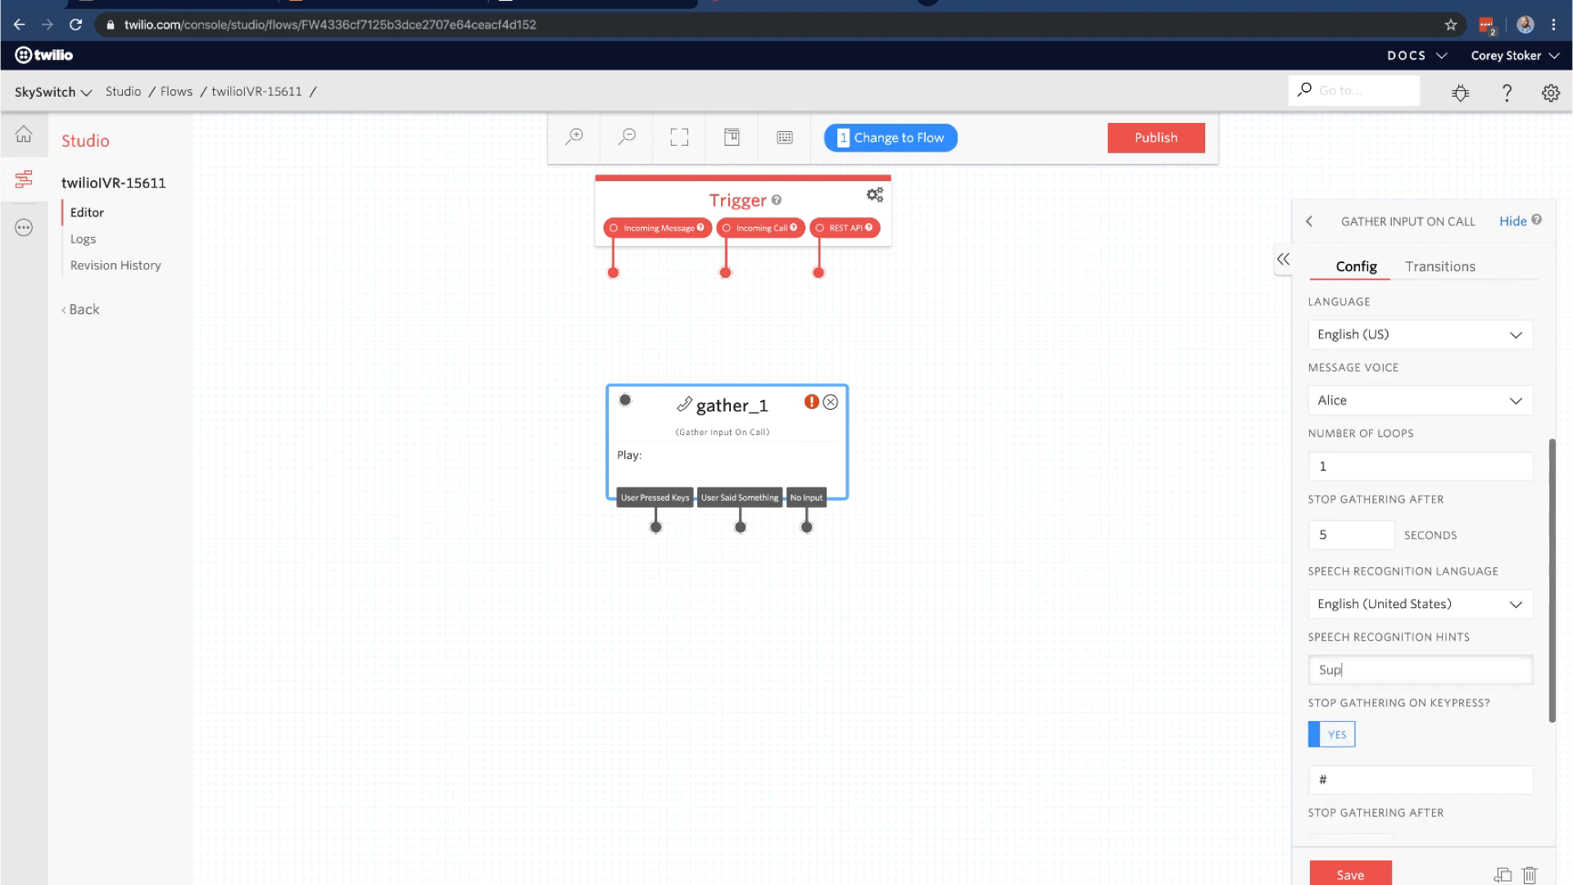
type("port, Sales, Hours")
scroll(1388, 718, "down", 1)
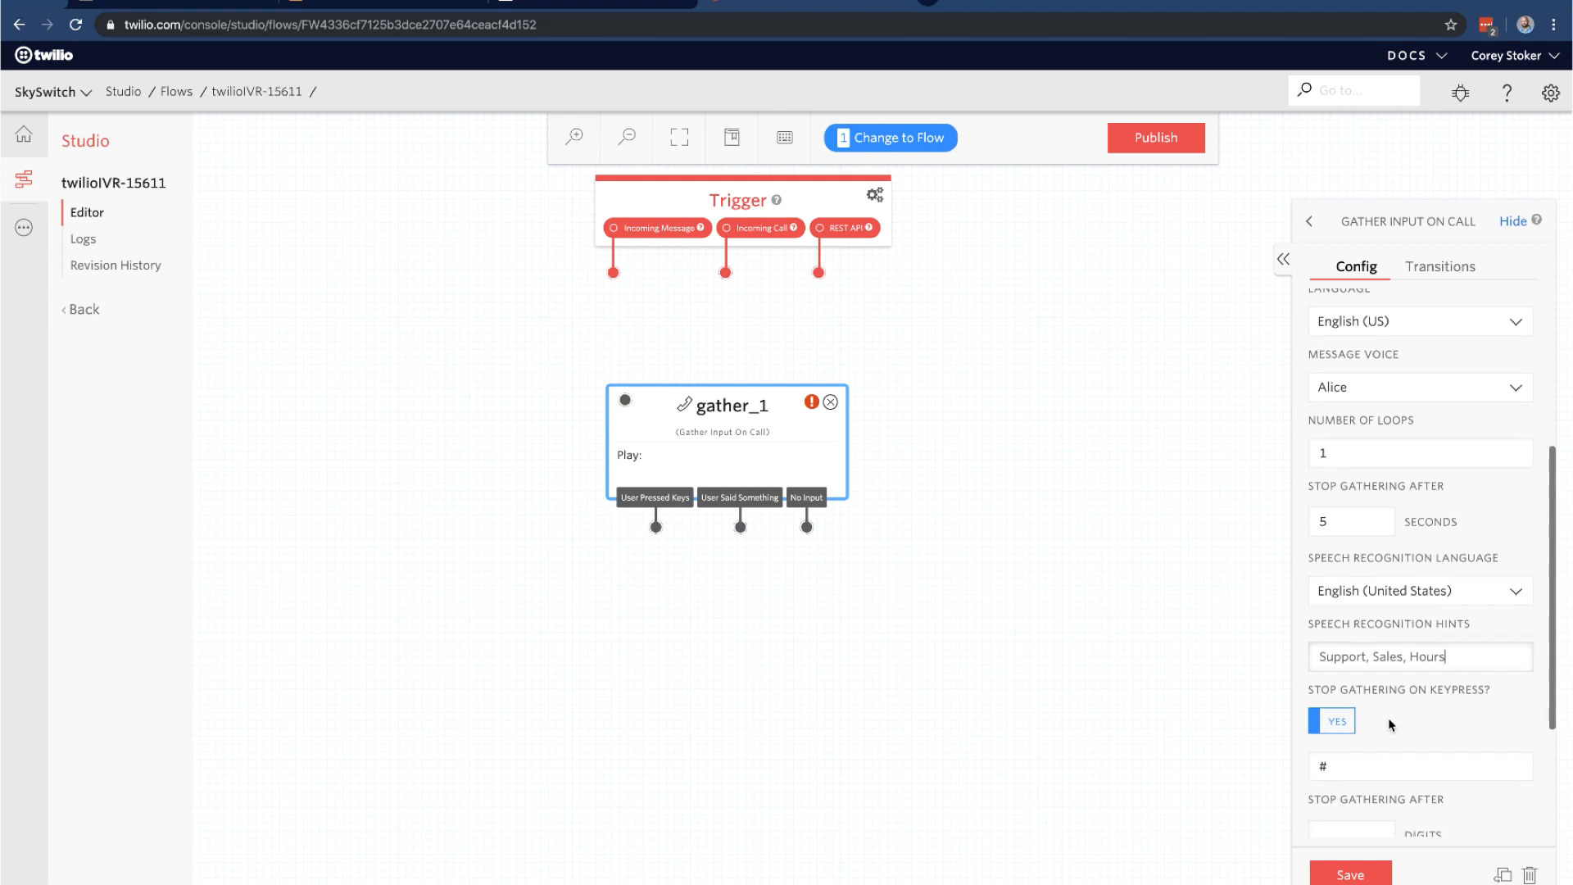
scroll(1388, 718, "down", 1)
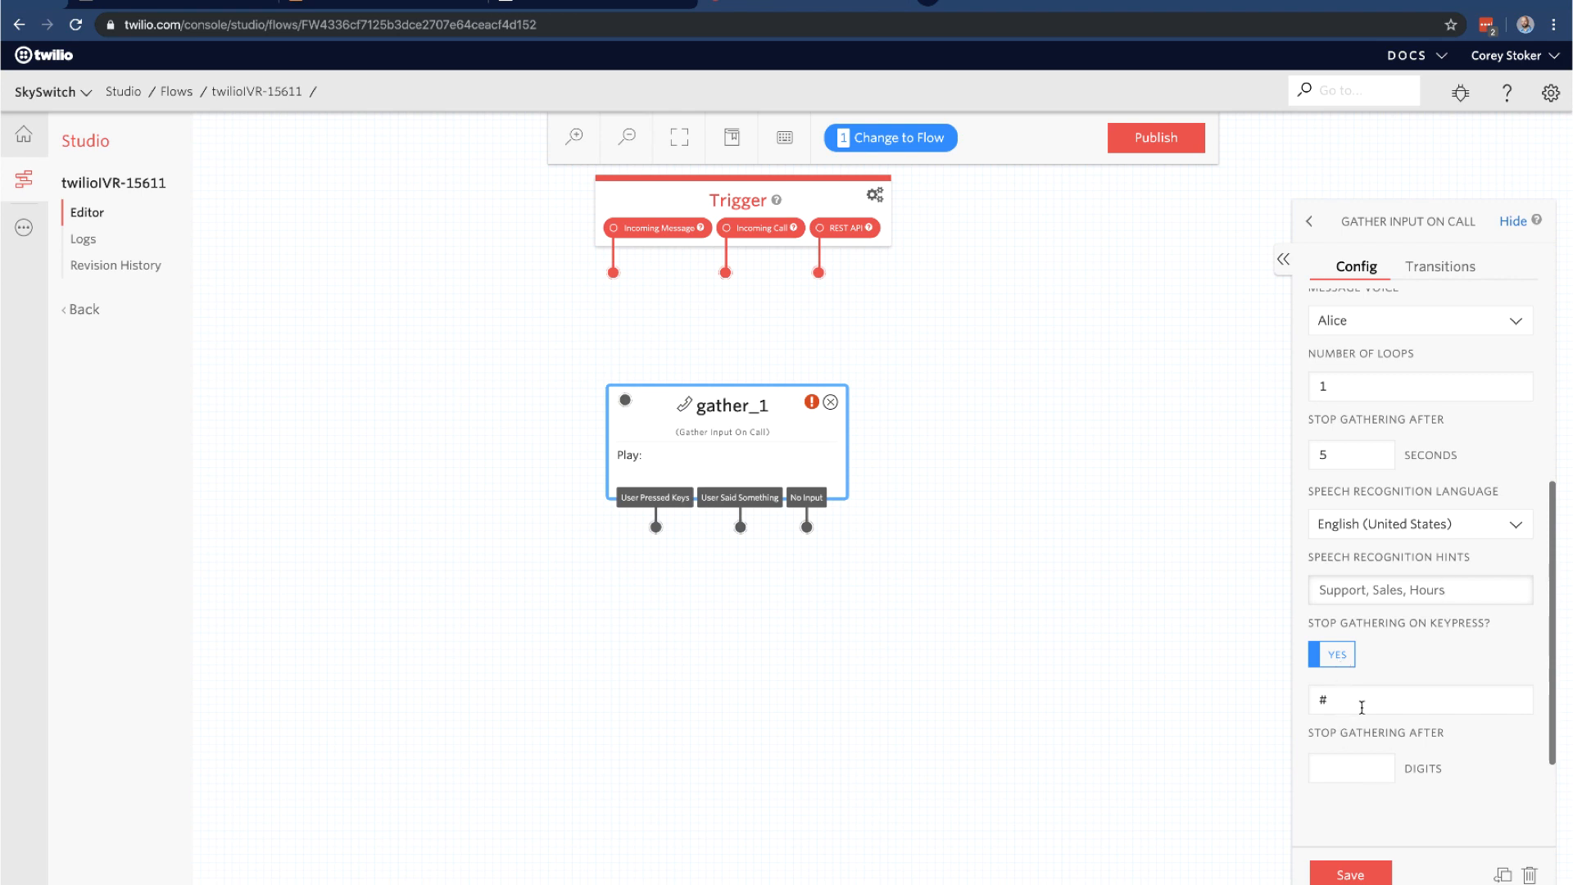
left_click(1336, 762)
scroll(1393, 758, "up", 6)
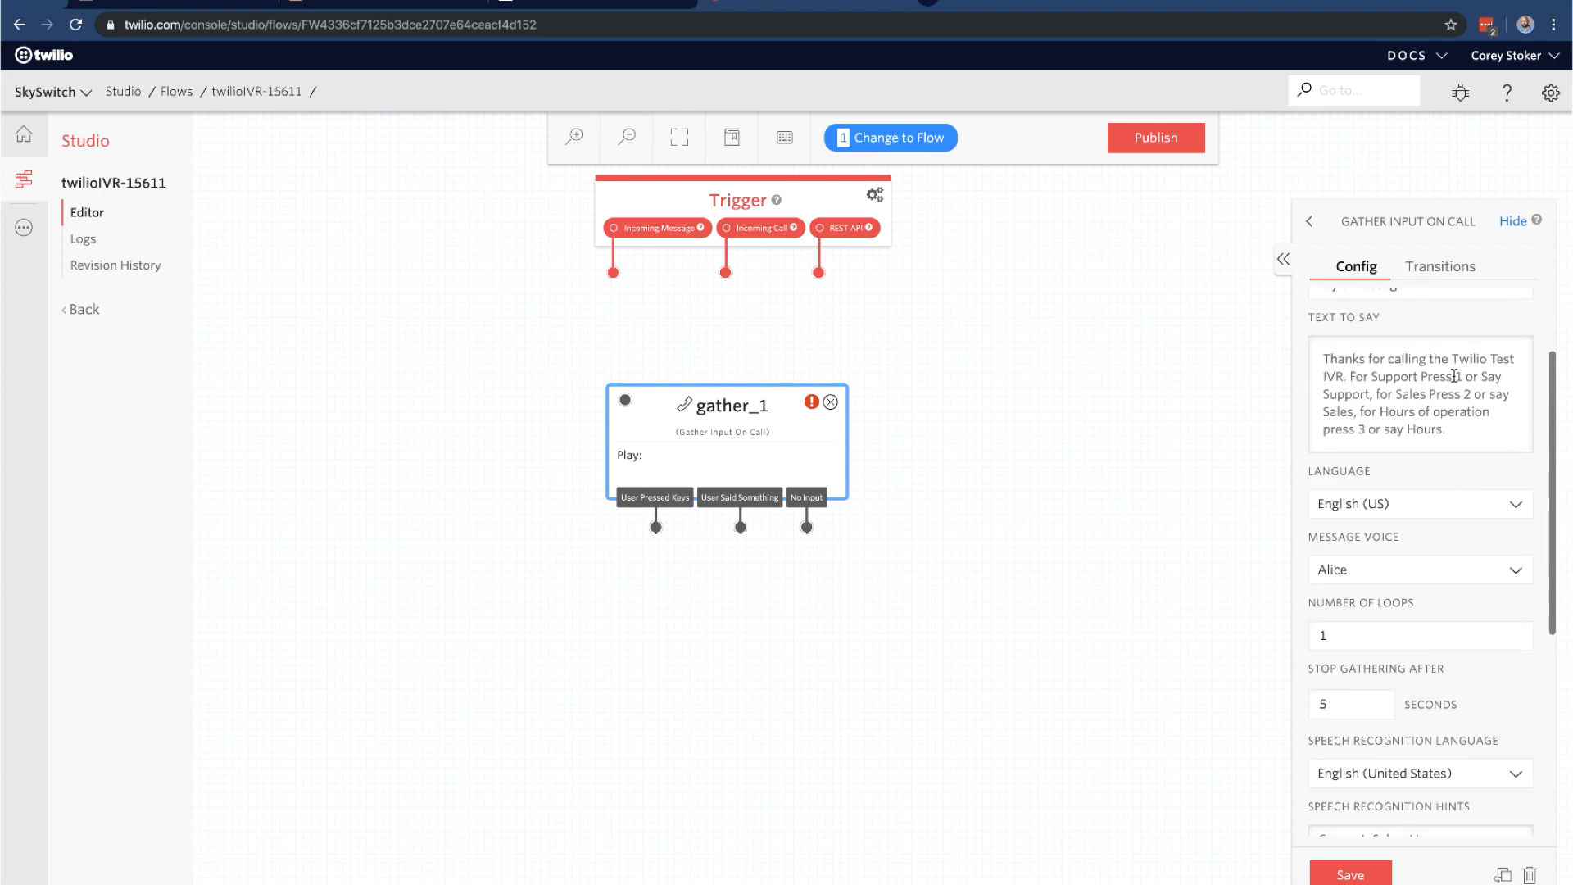
scroll(1456, 384, "down", 9)
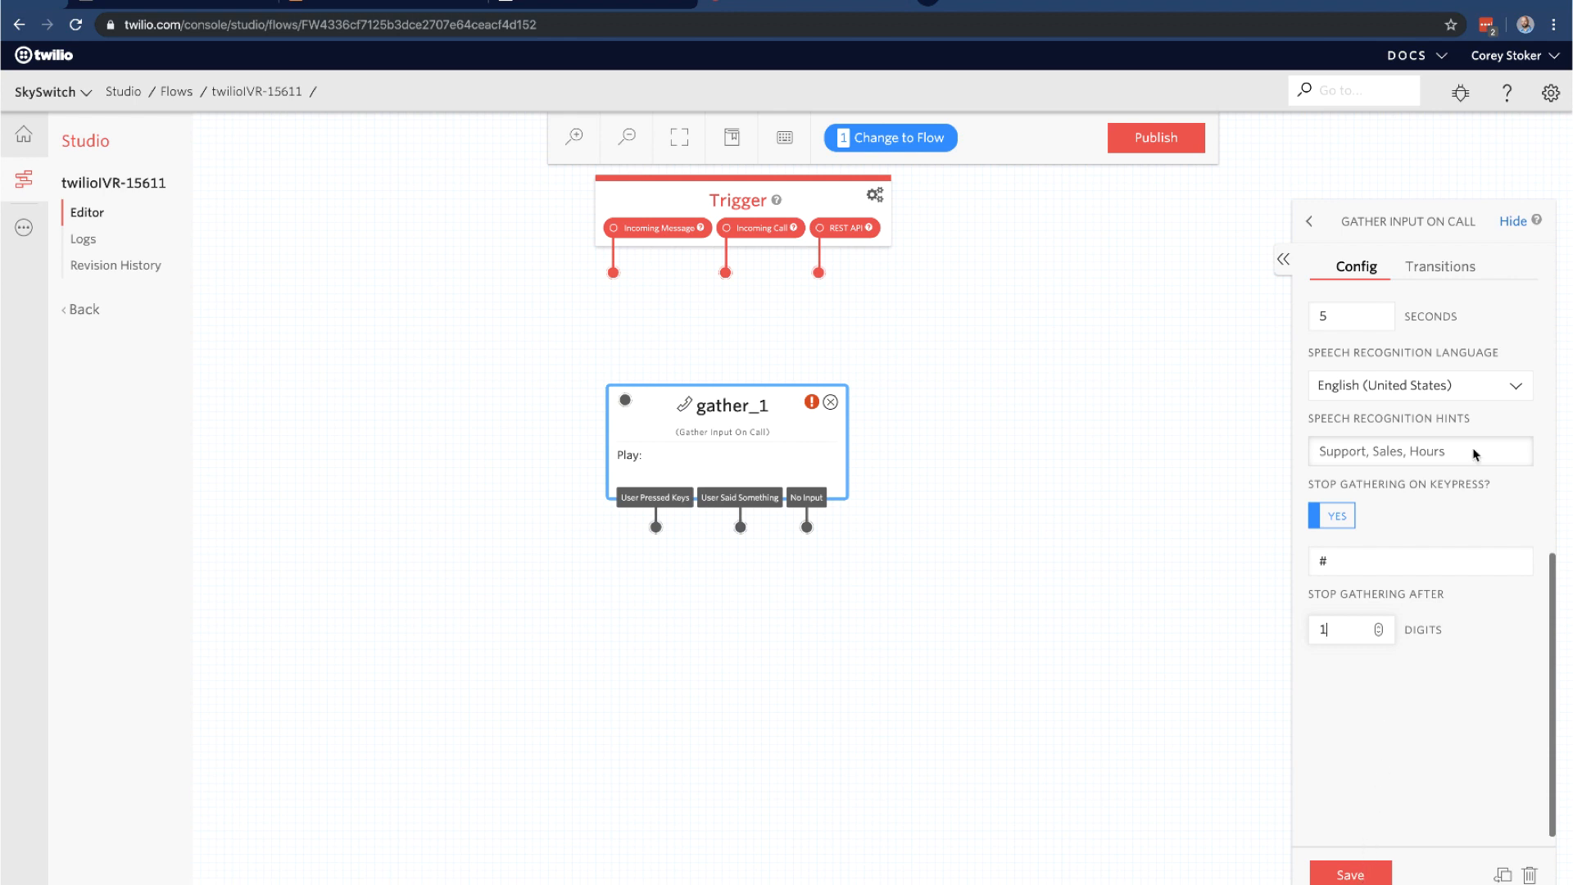
left_click(1354, 872)
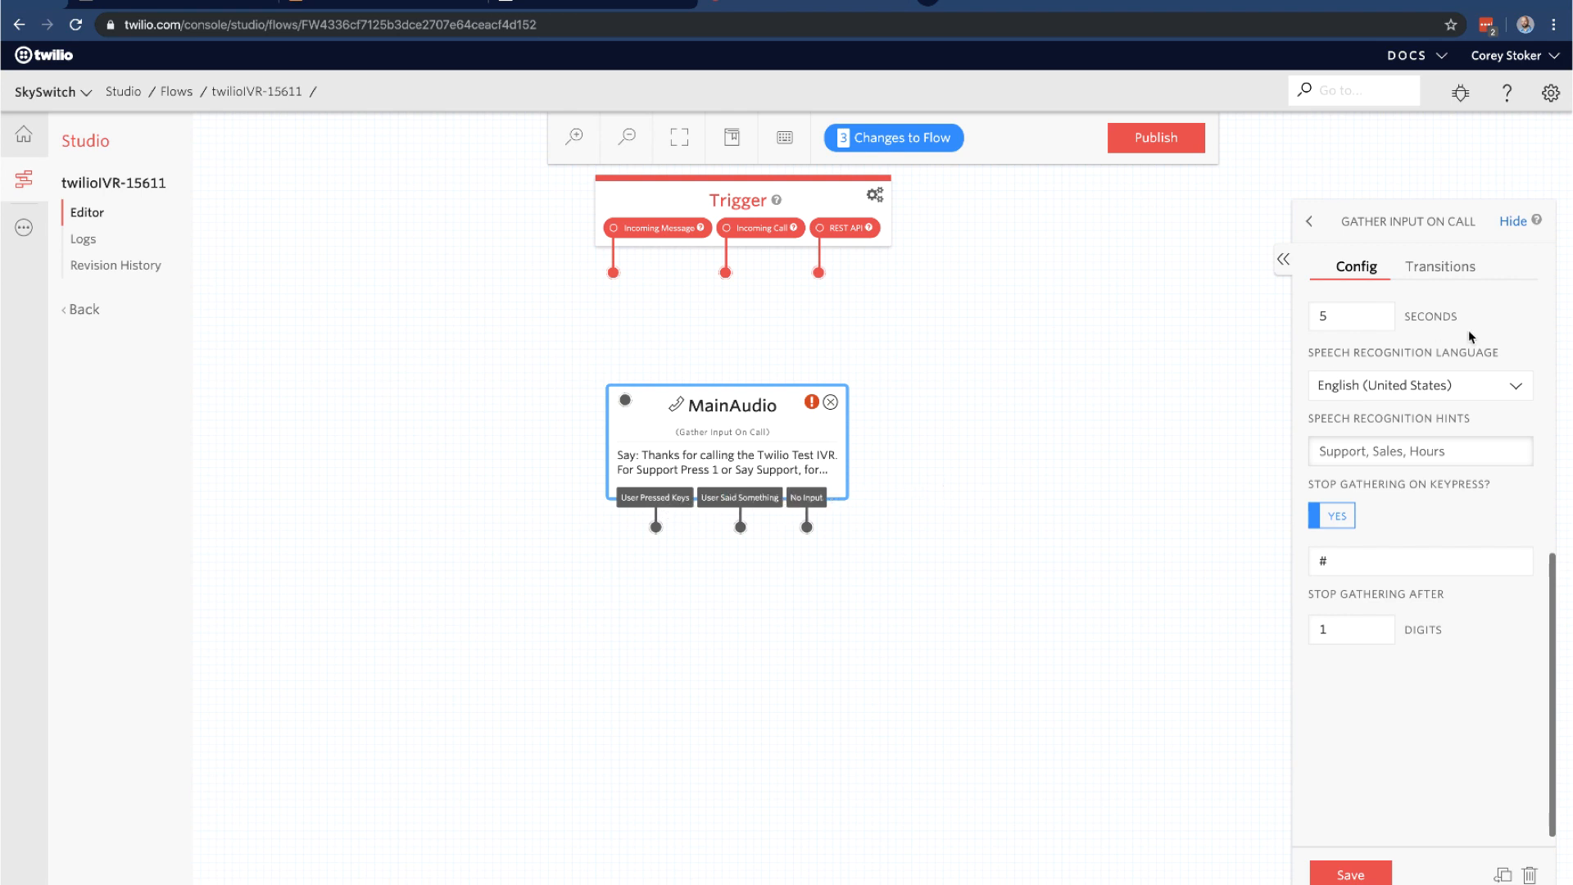
left_click(1310, 224)
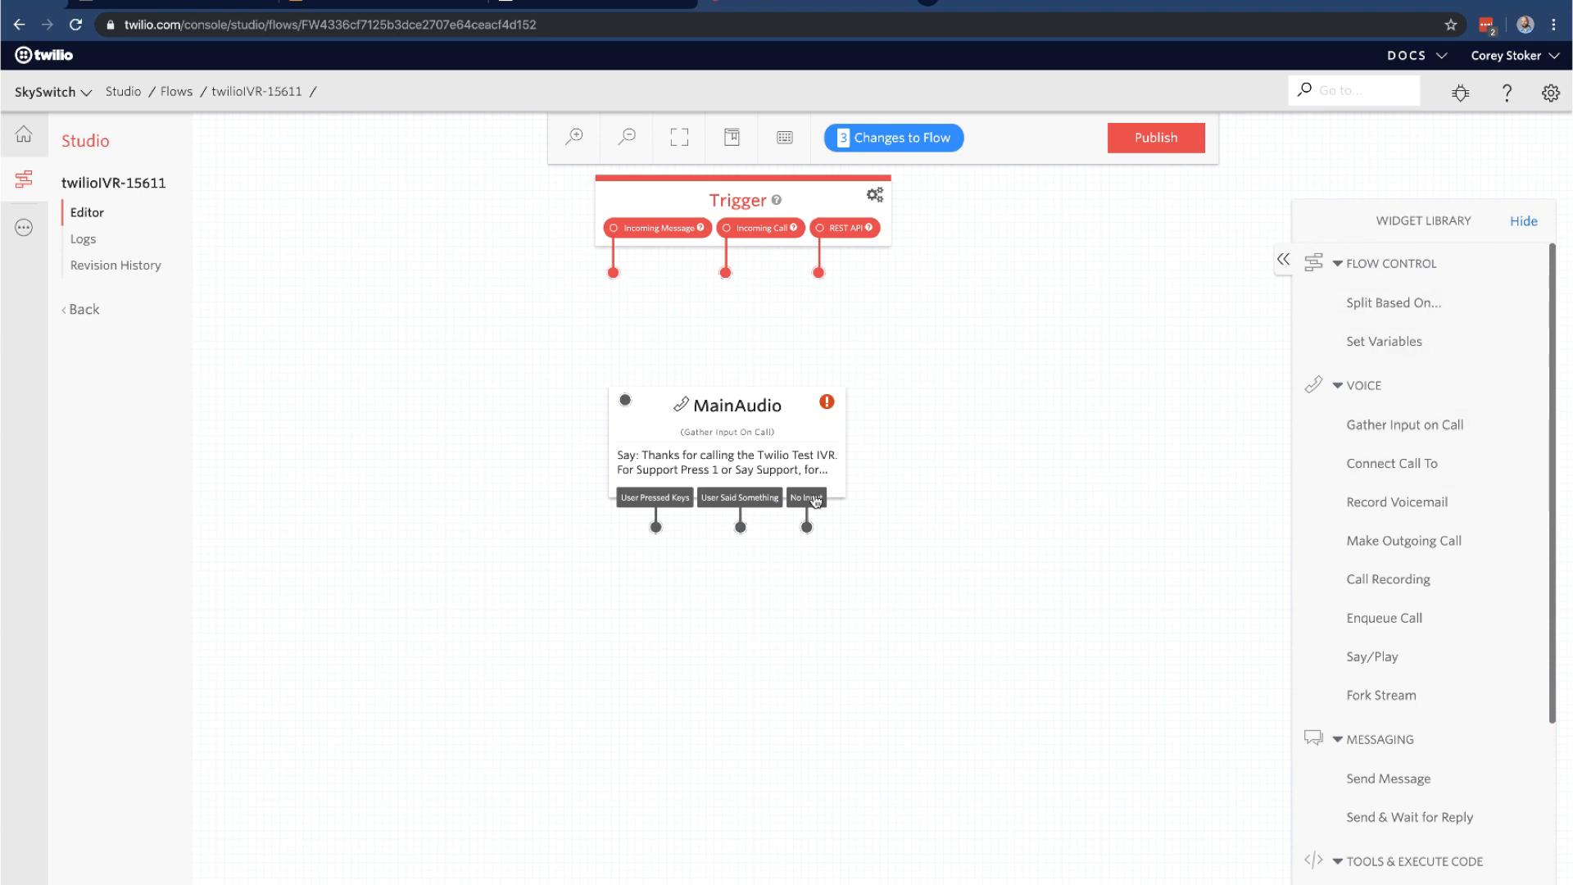
Loop MainAudio's No Input exit back into its own input so the greeting replays
left_click_drag(807, 527, 626, 400)
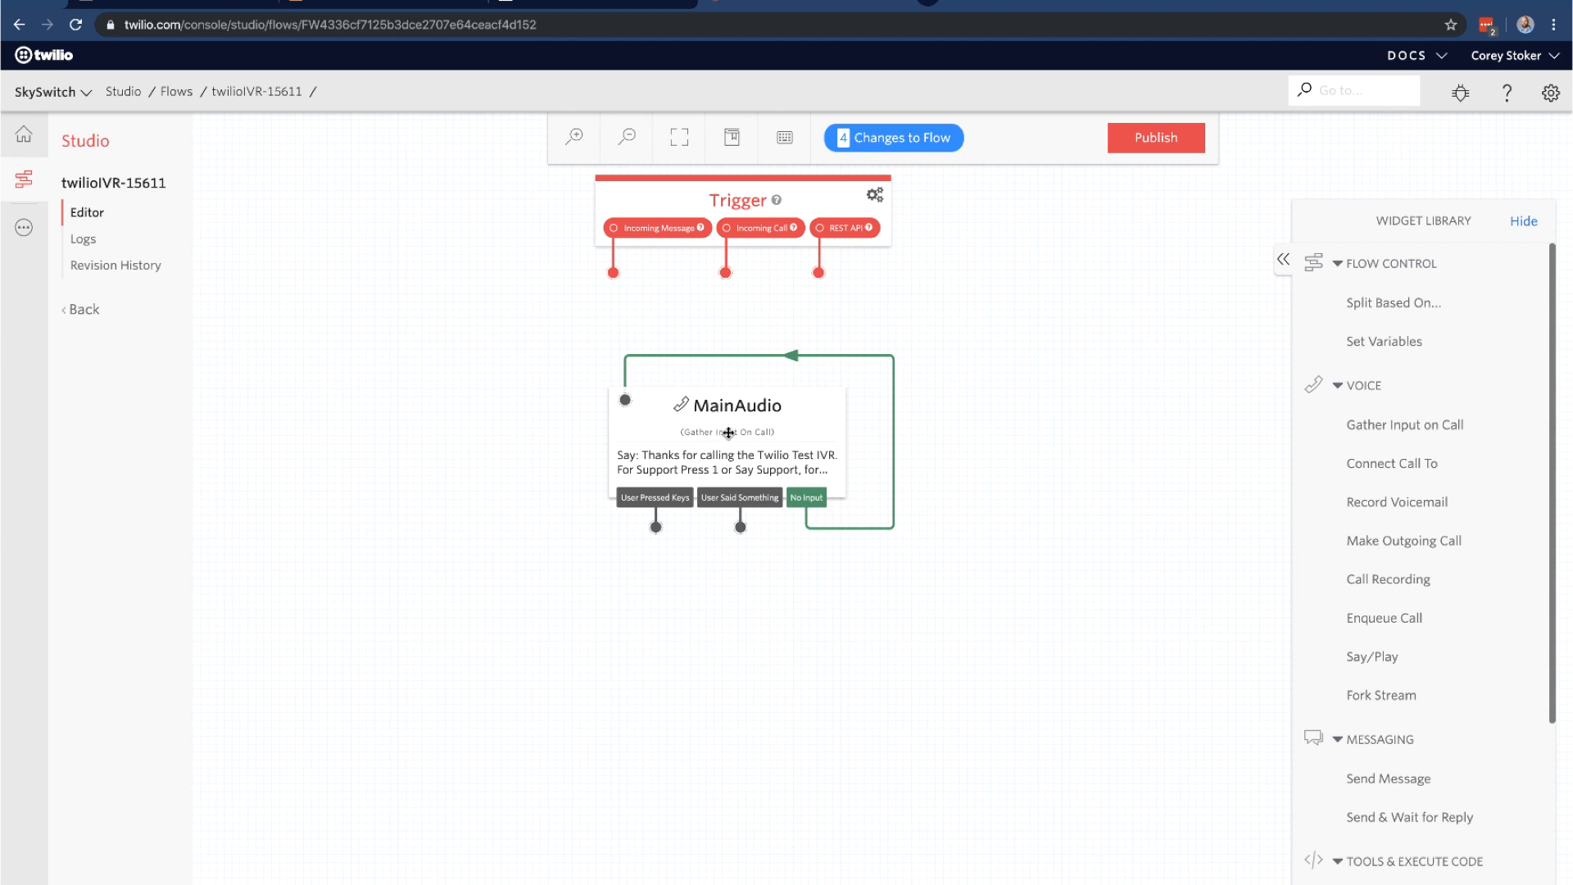
left_click_drag(729, 435, 731, 436)
scroll(1359, 617, "down", 1)
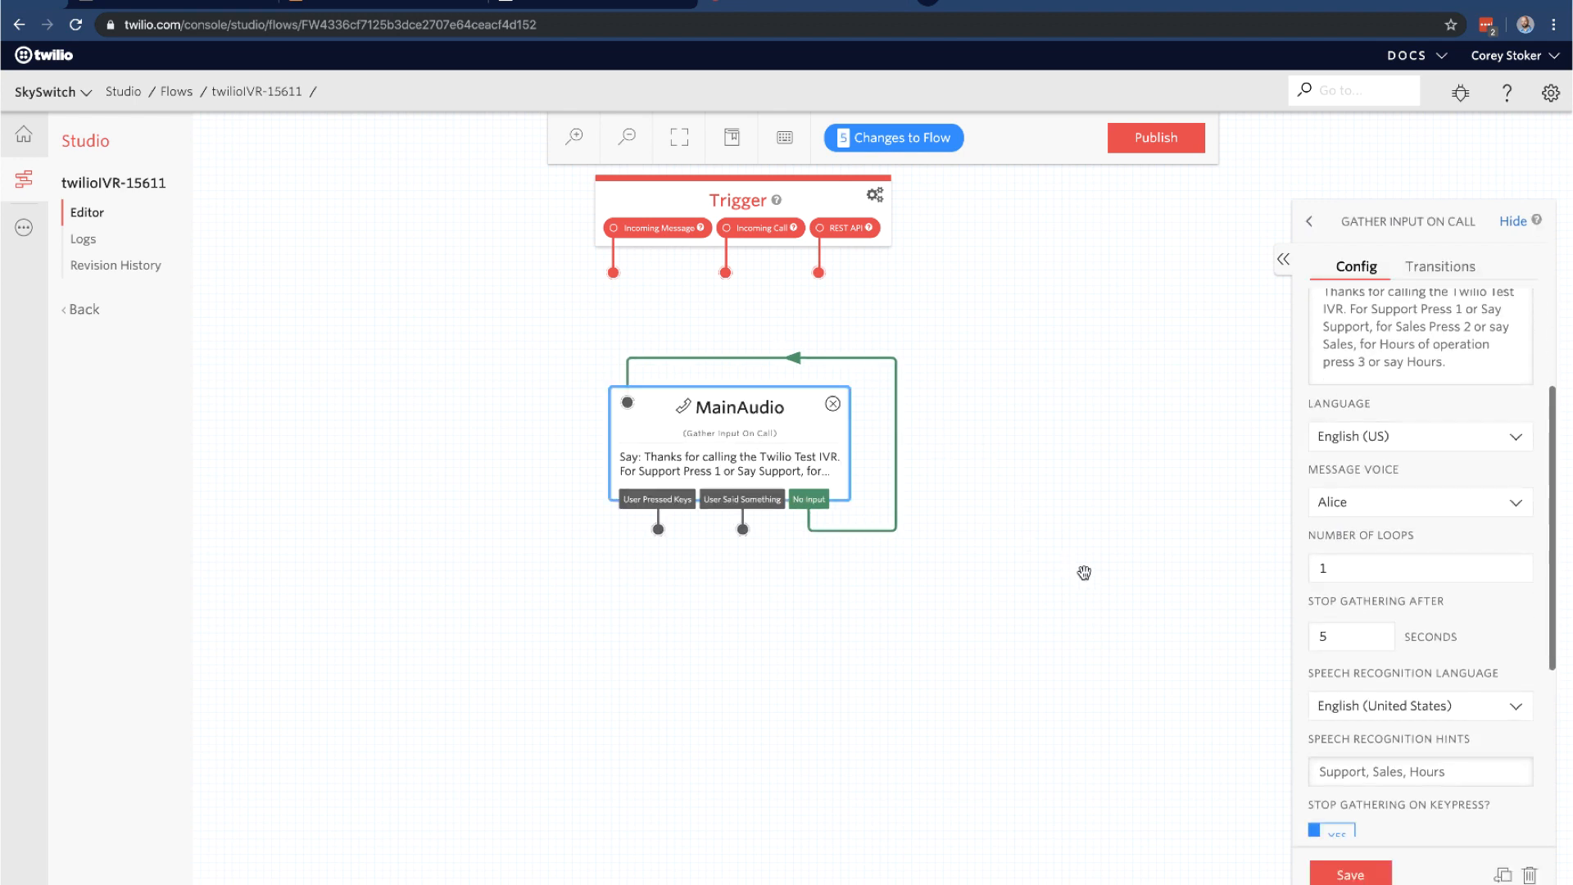
left_click(1085, 566)
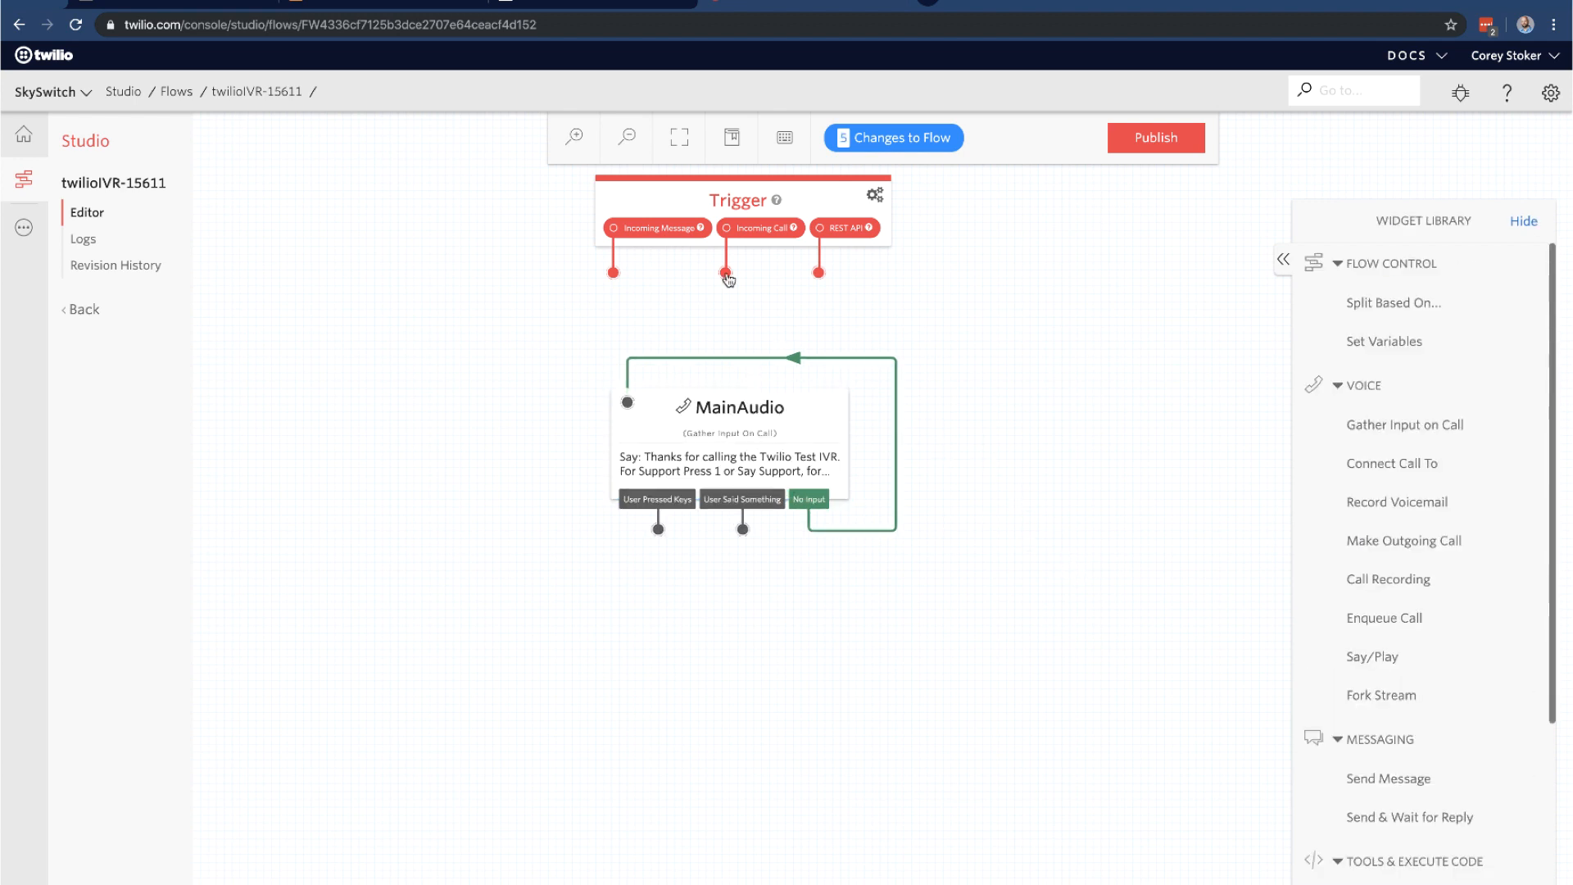
Connect the Trigger's Incoming Call to MainAudio and move MainAudio up beneath the Trigger
left_click_drag(726, 274, 643, 409)
left_click_drag(770, 442, 768, 399)
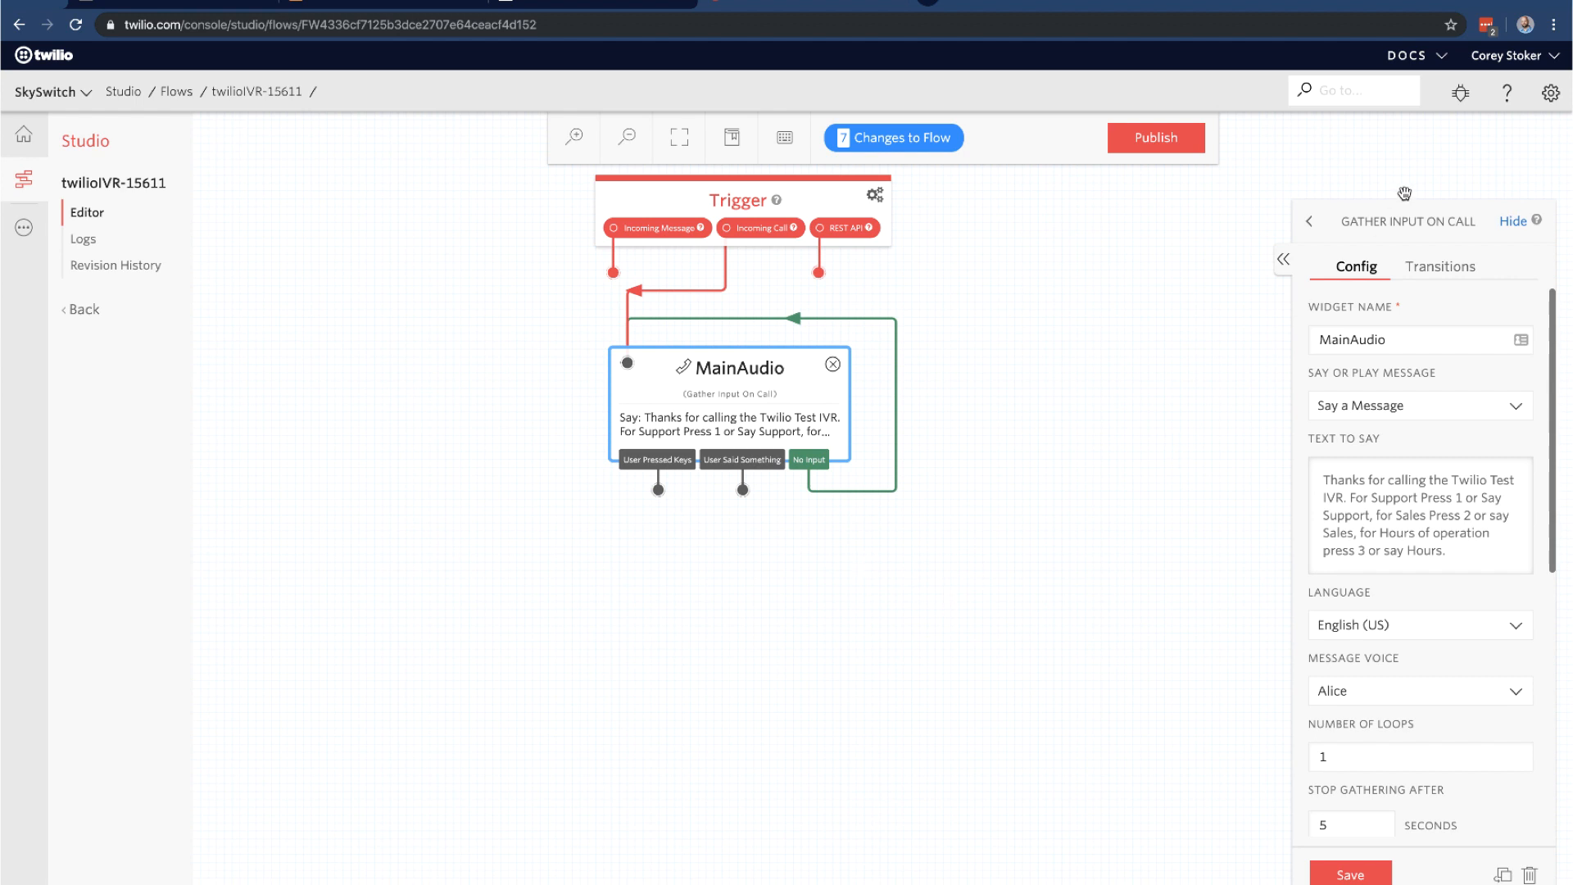
left_click(1309, 222)
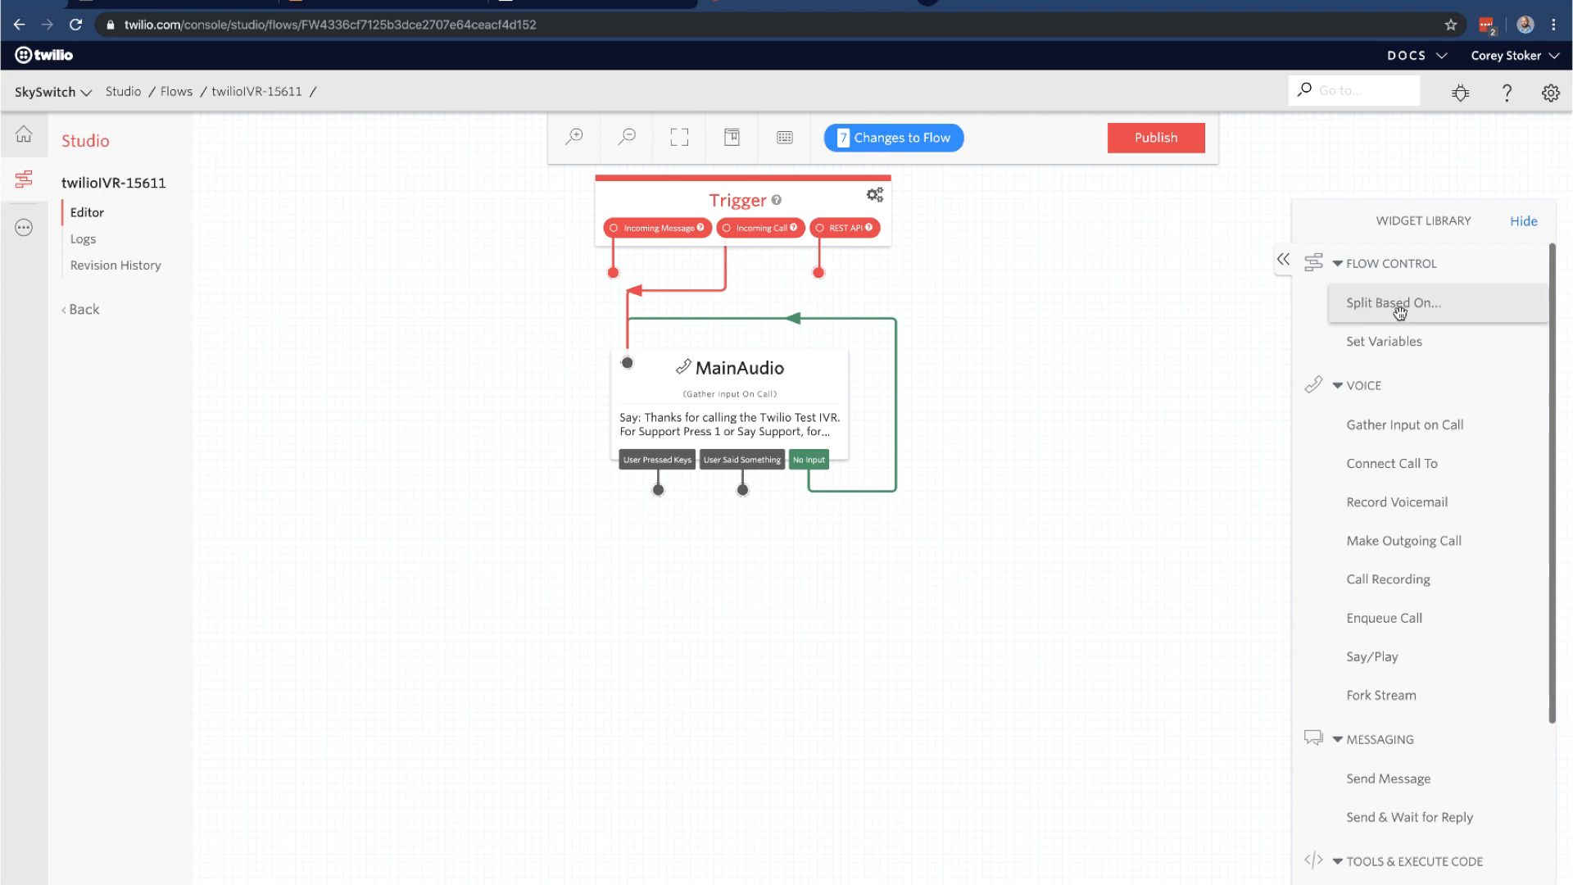
Place two Split Based On widgets, split_1 and split_2, below MainAudio
left_click_drag(1400, 312, 495, 639)
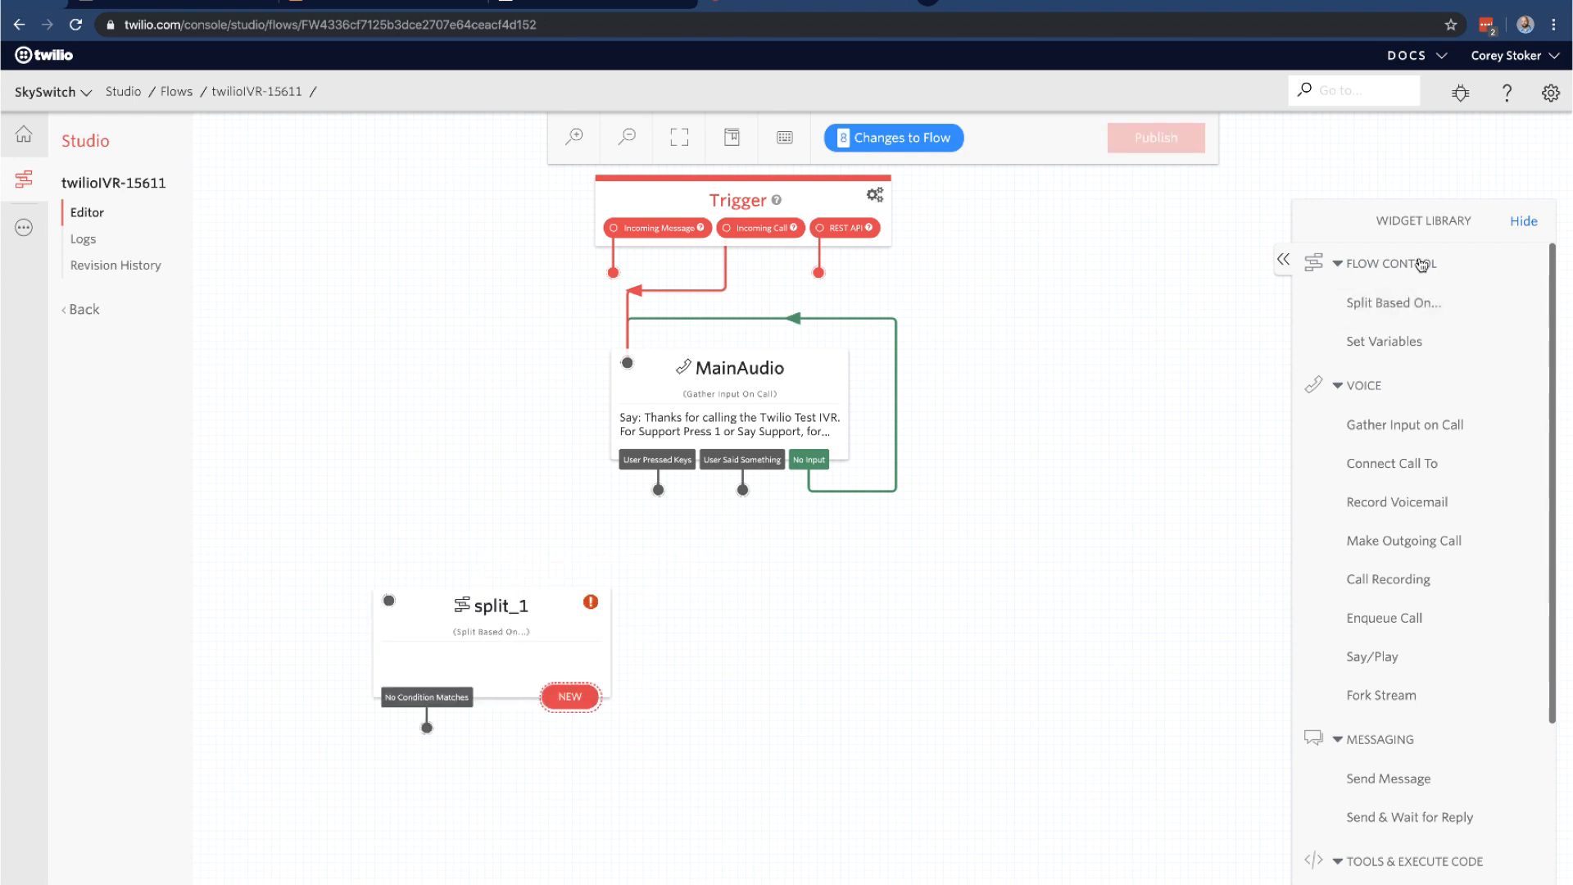
left_click_drag(1387, 304, 836, 647)
left_click_drag(570, 628, 602, 603)
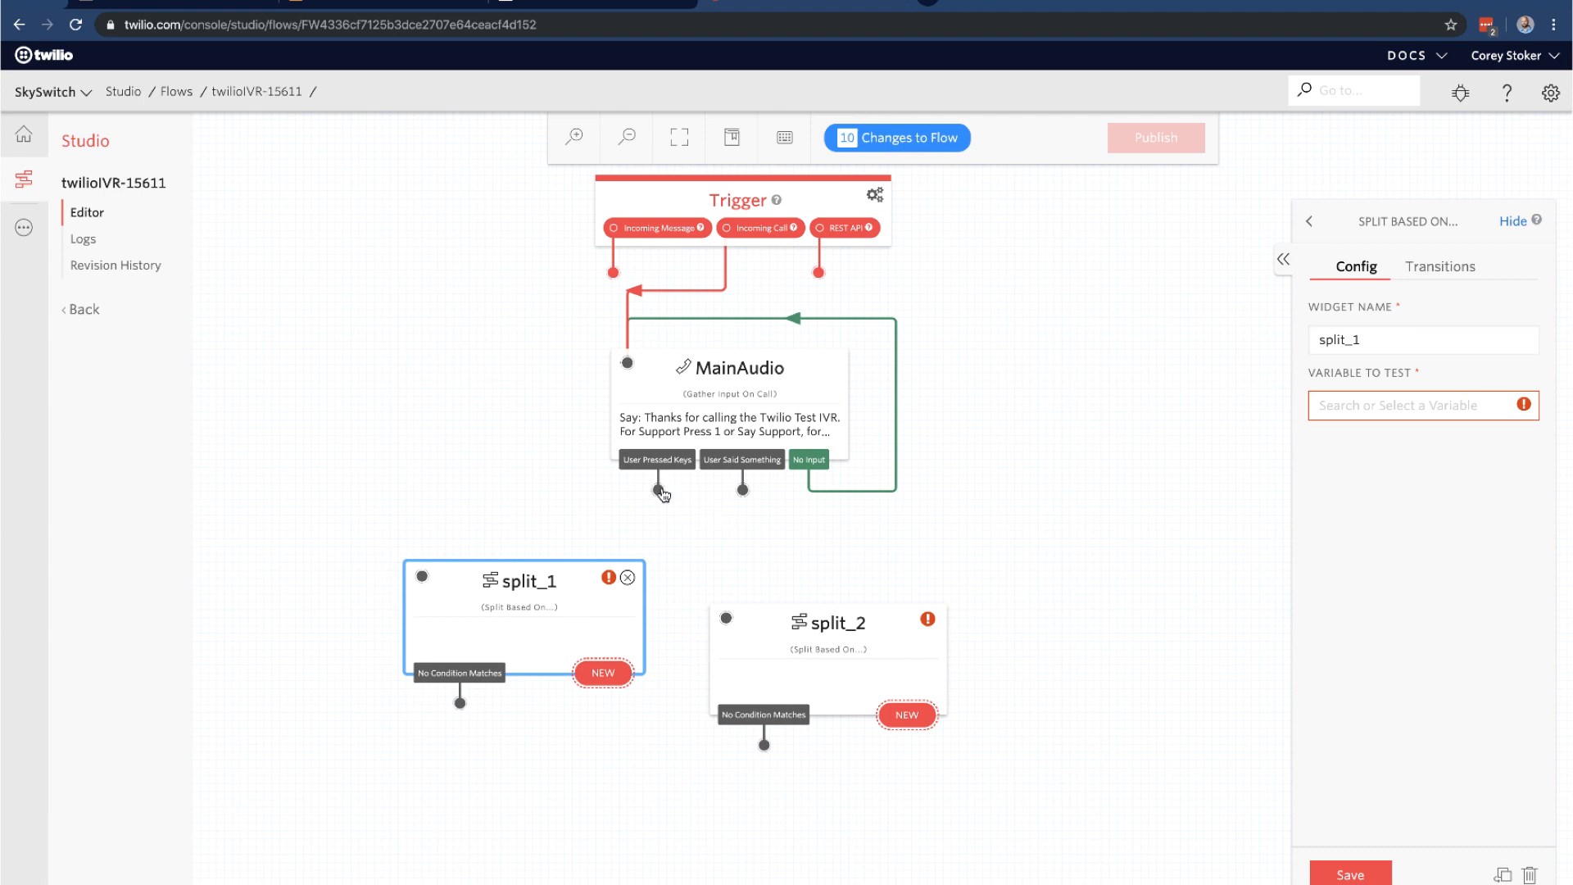
Wire MainAudio's key presses to split_1 and its spoken answers to split_2
left_click_drag(658, 490, 421, 576)
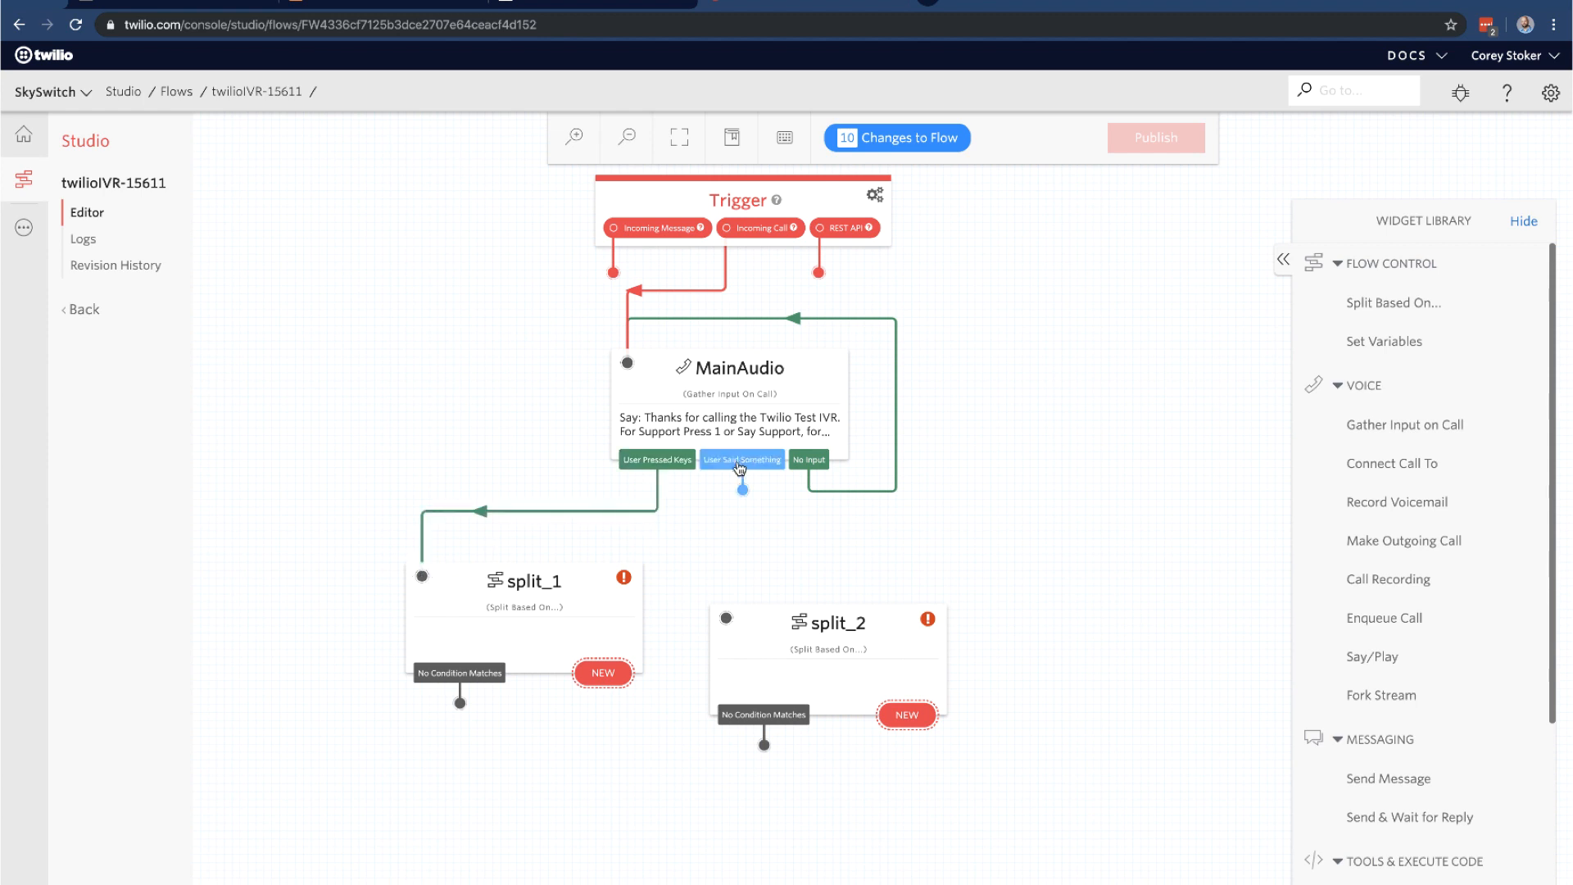
left_click_drag(742, 490, 829, 580)
left_click(794, 623)
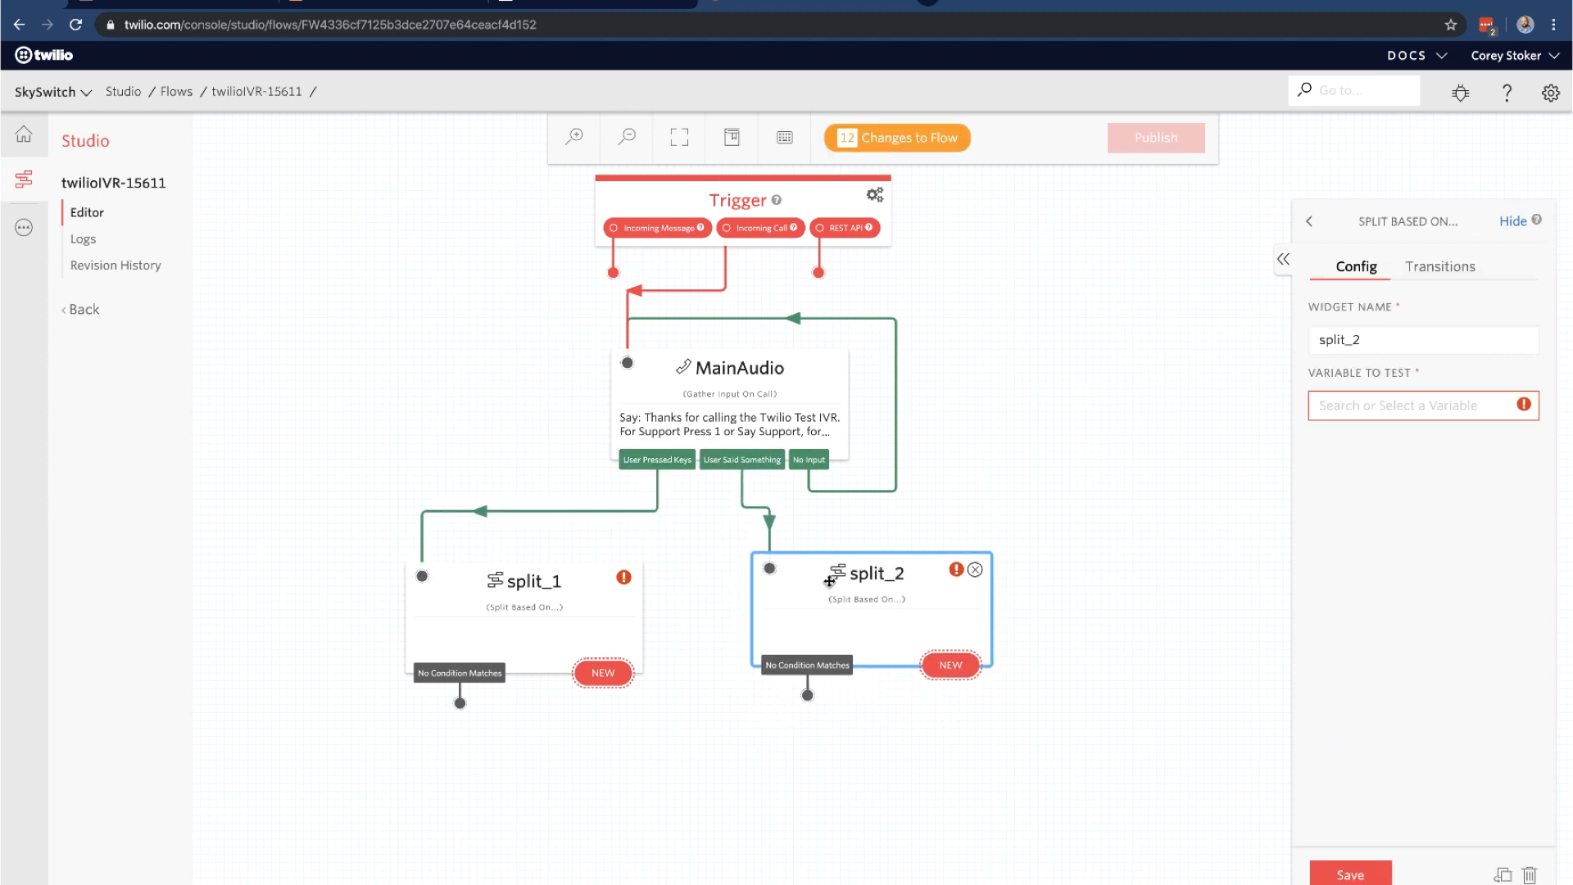
left_click(504, 590)
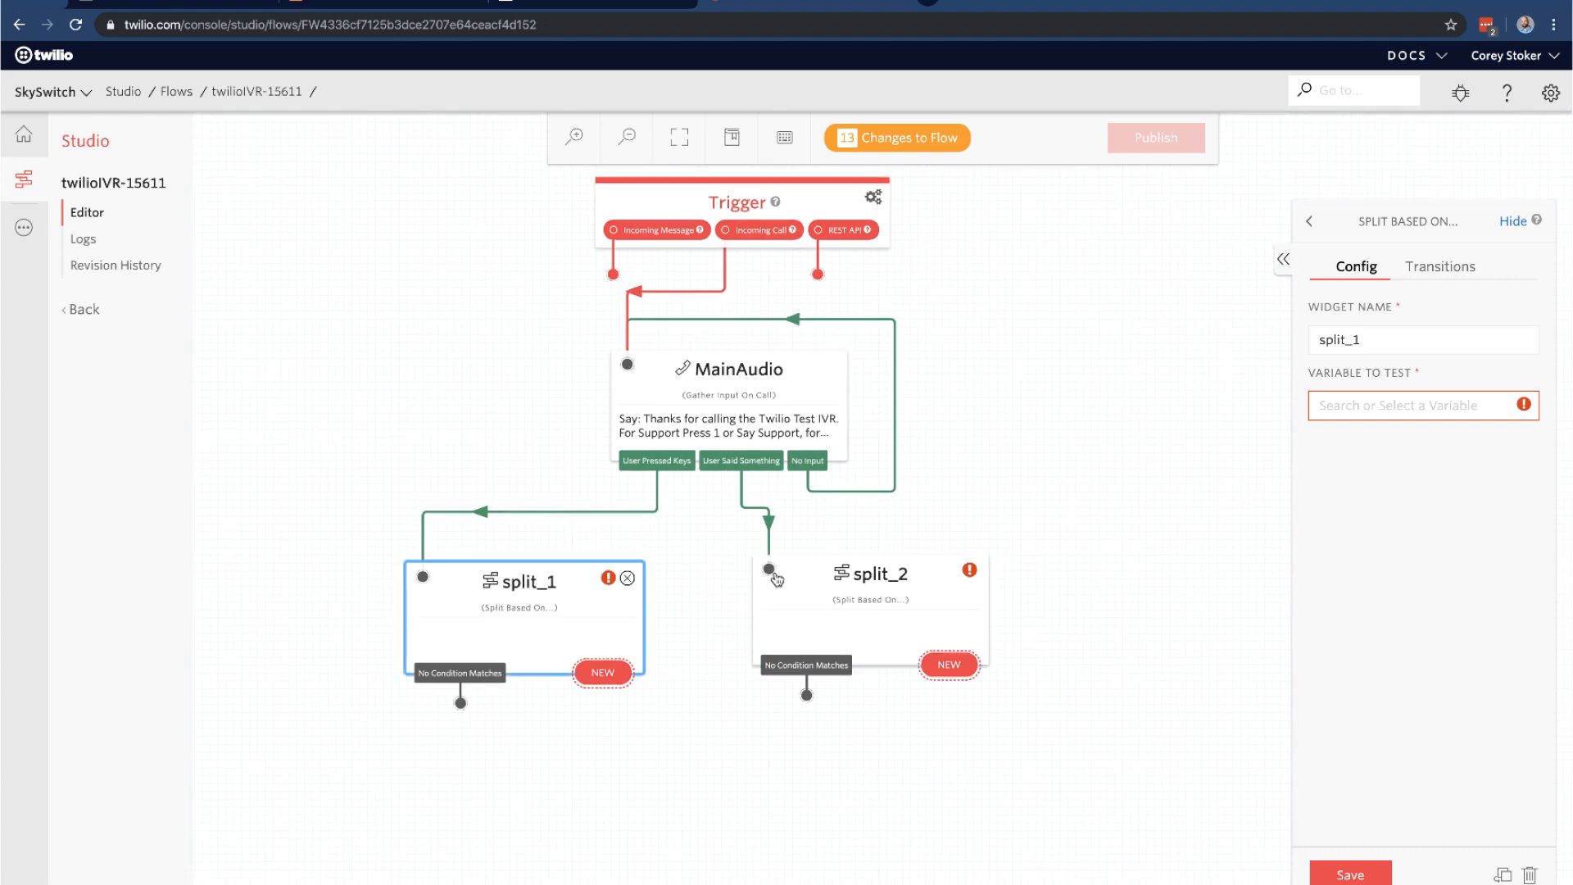
Make split_1 test widgets.MainAudio.Digits and view its transitions
left_click(1458, 415)
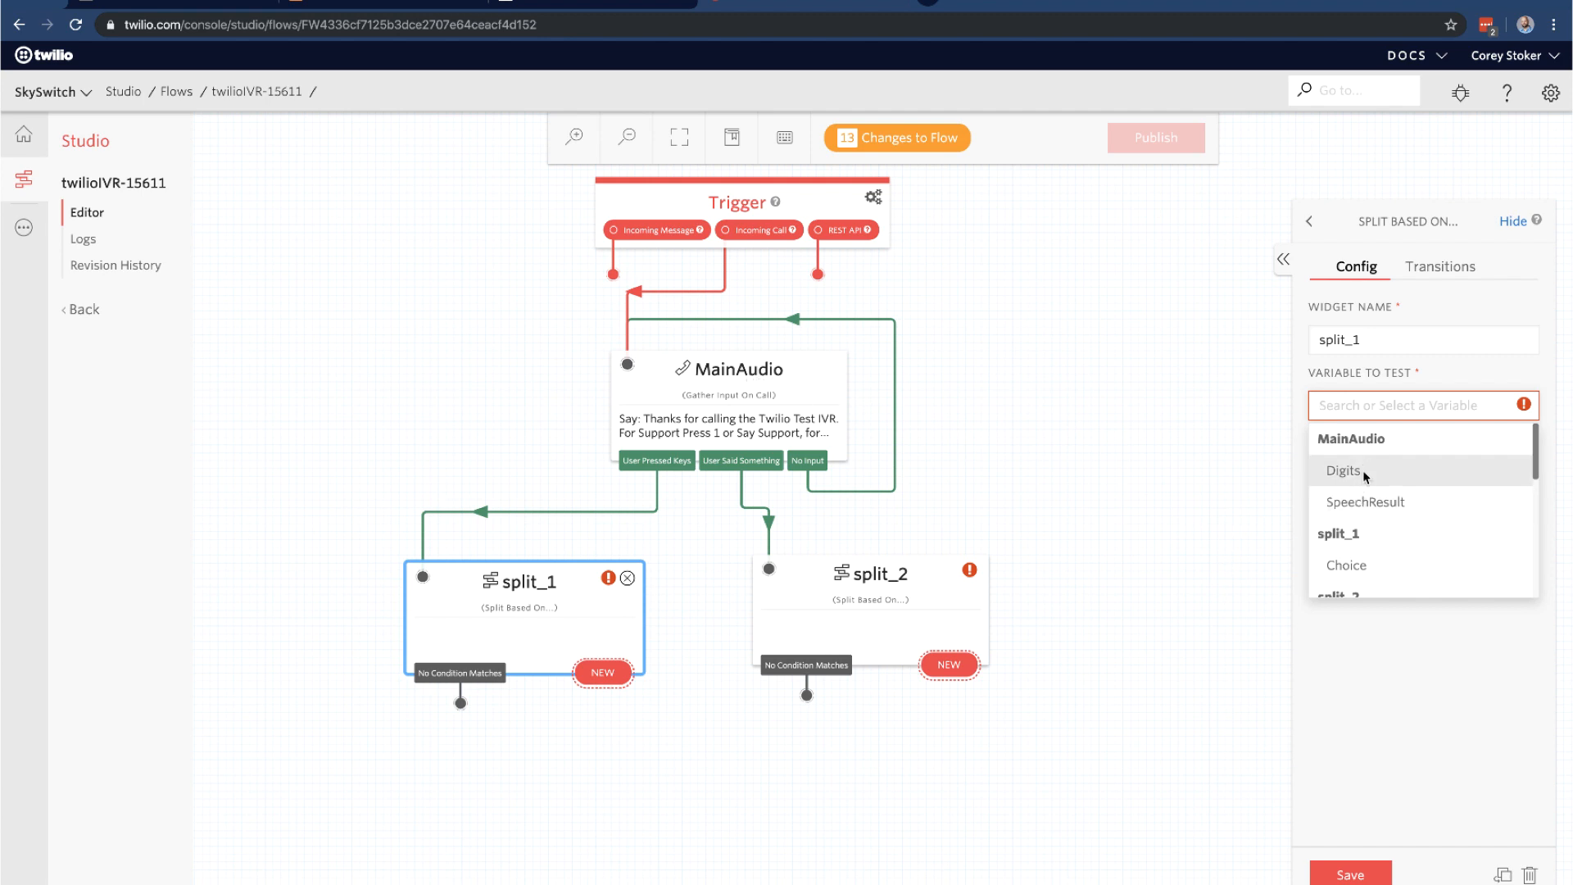
scroll(1364, 470, "down", 2)
scroll(1361, 497, "up", 2)
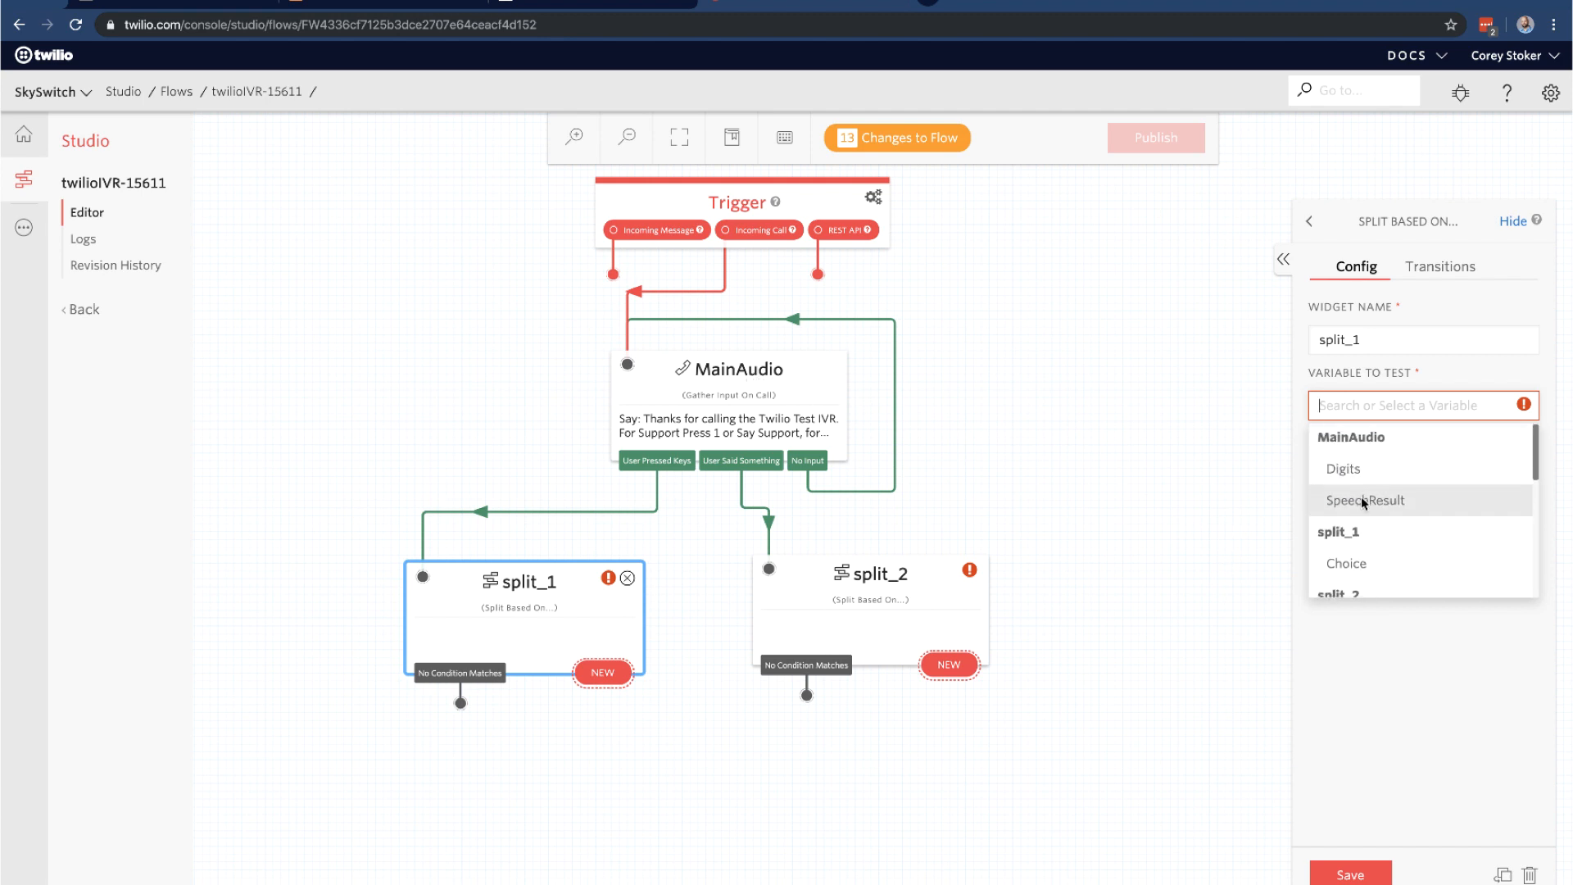
left_click(1400, 471)
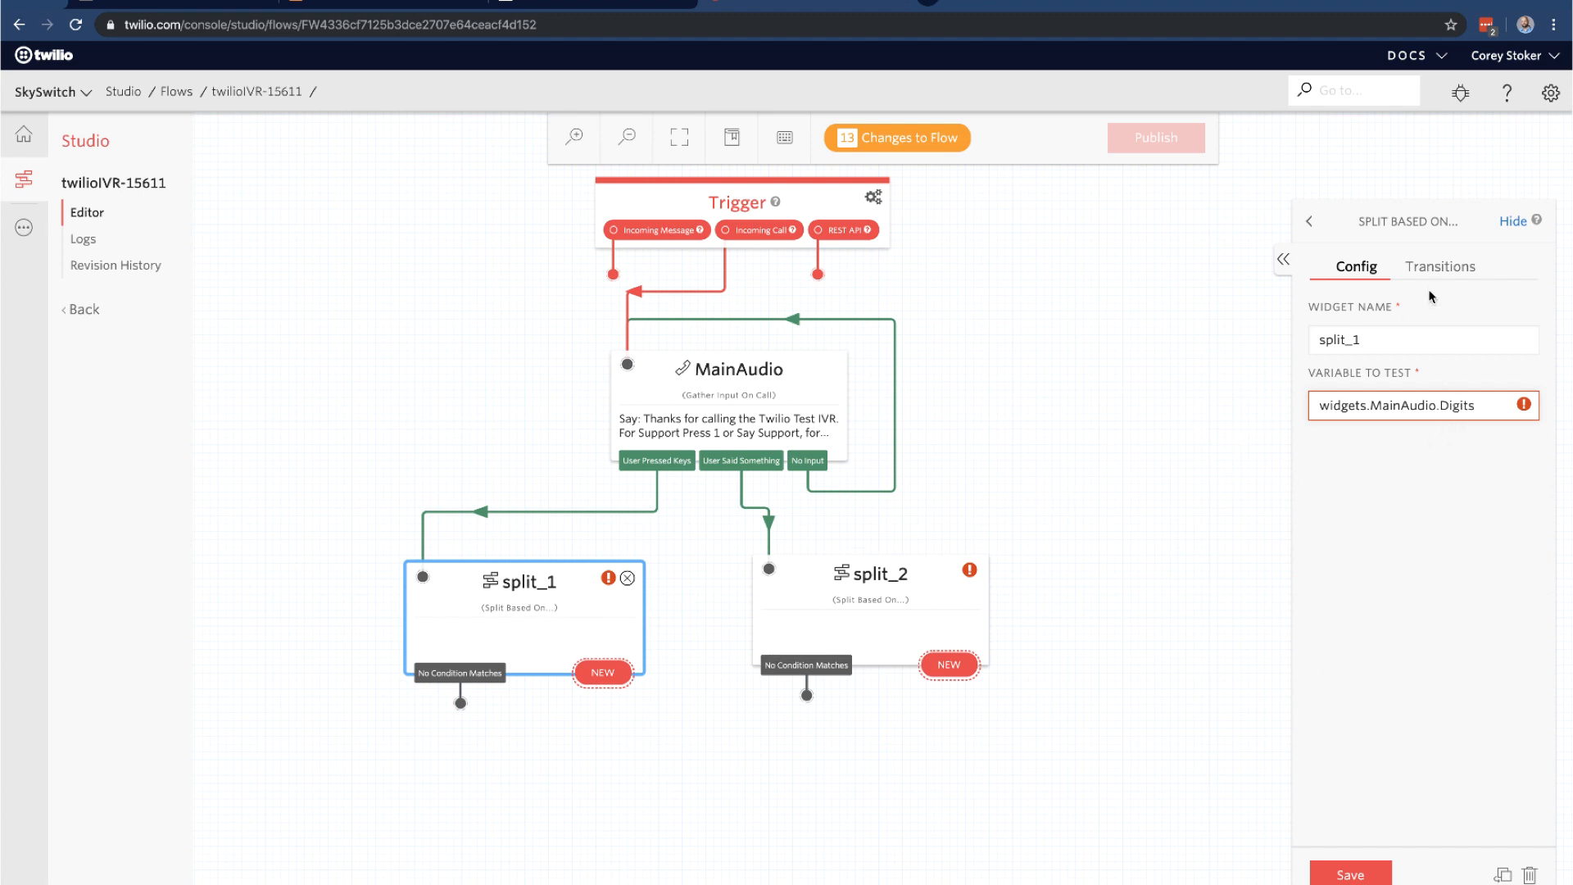
left_click(1440, 267)
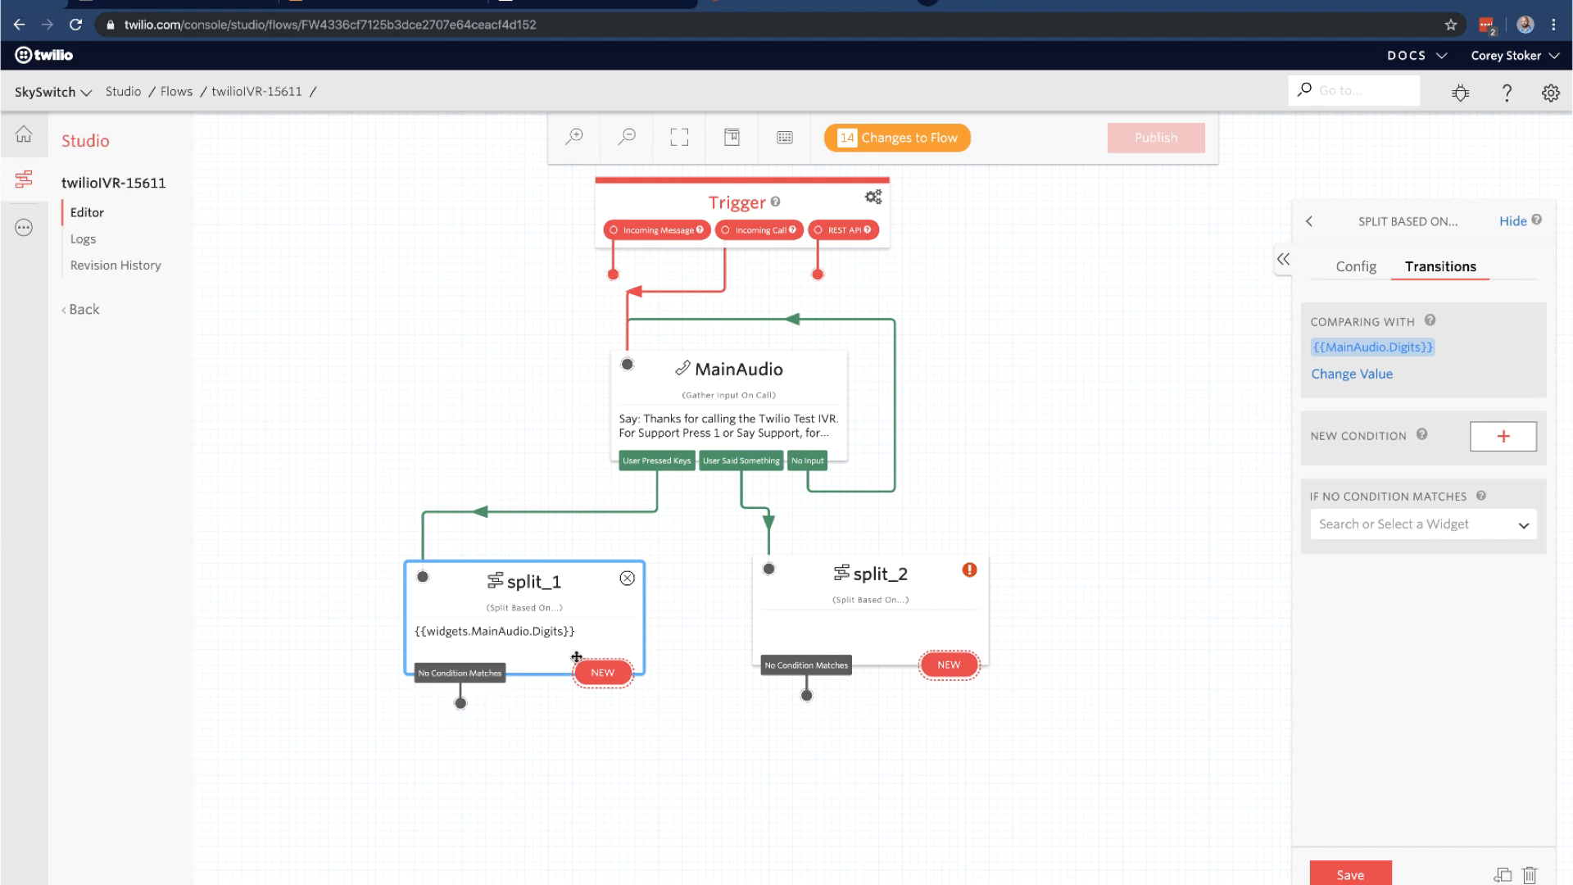
Add split_1 conditions for values equal to 1 and 2
left_click(1487, 445)
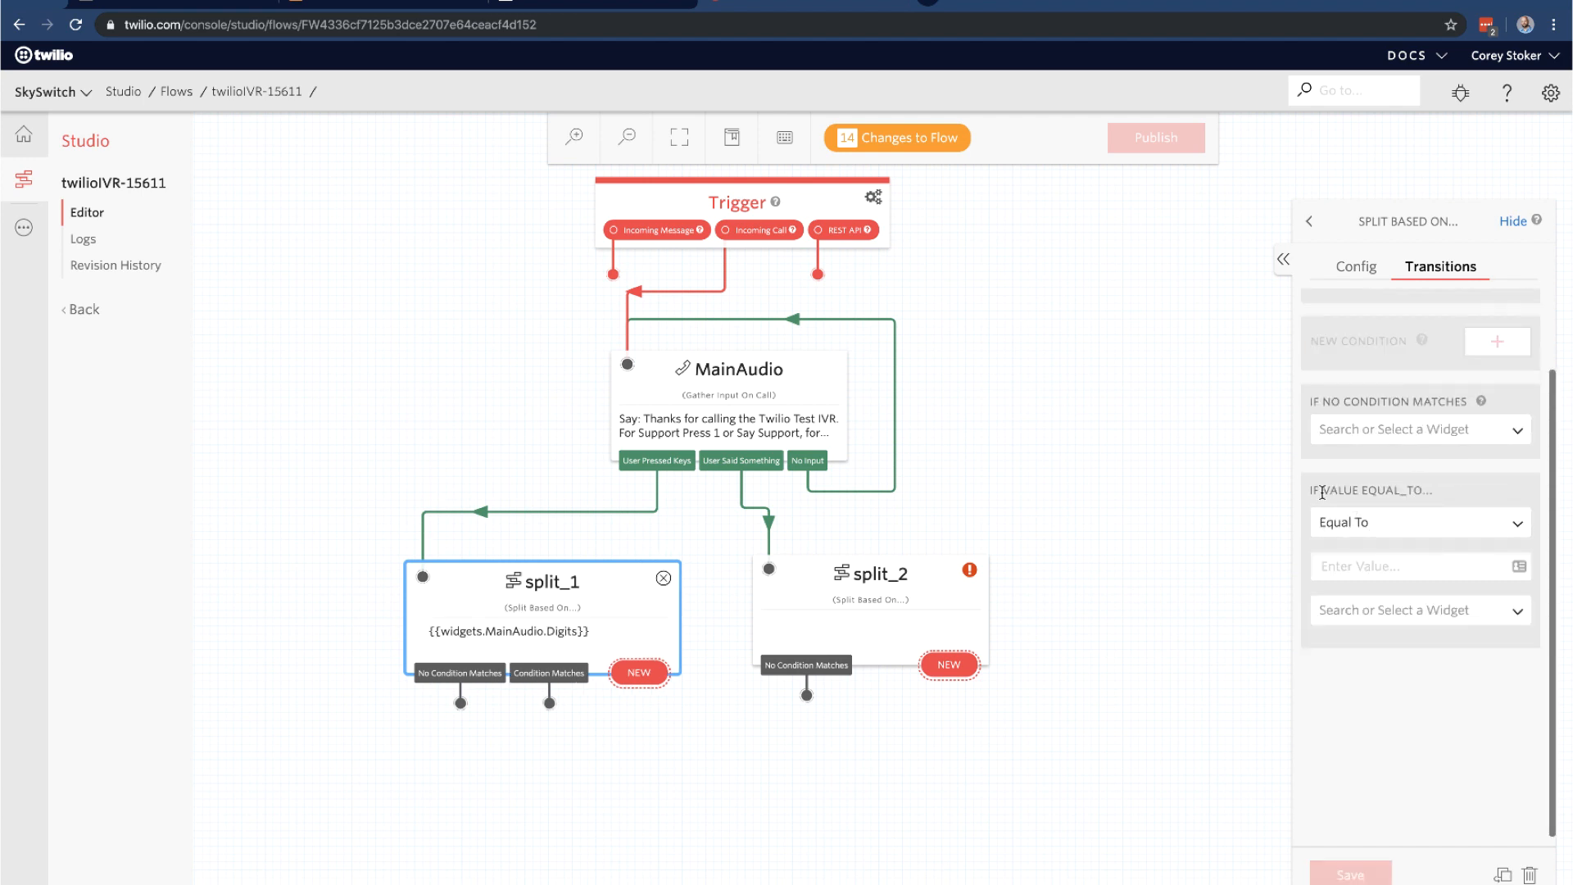
left_click(1366, 565)
type("1")
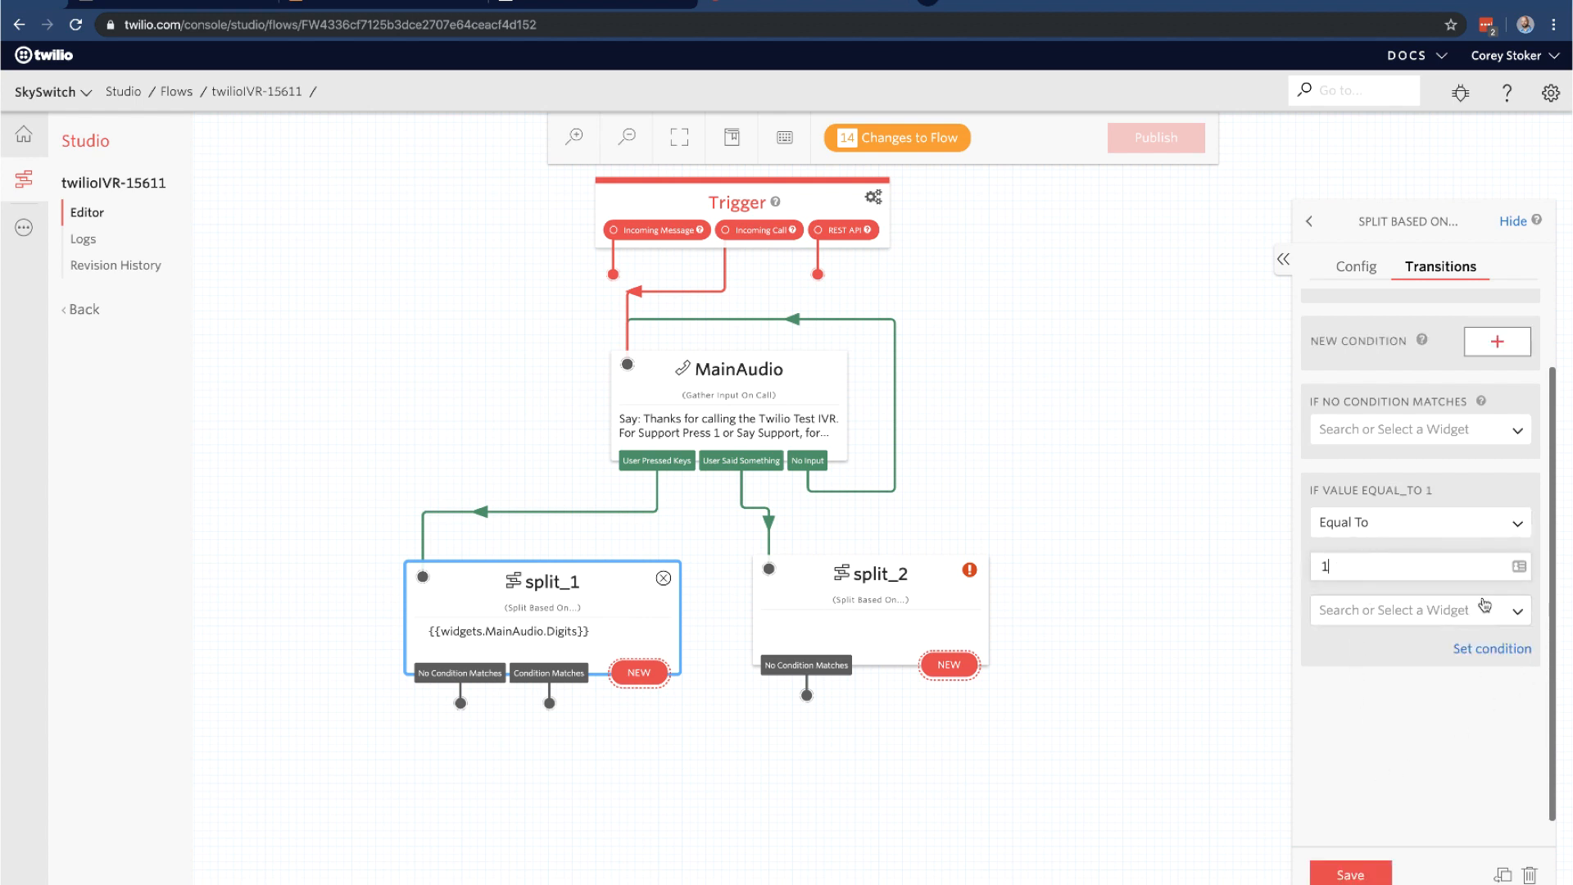
left_click(1350, 873)
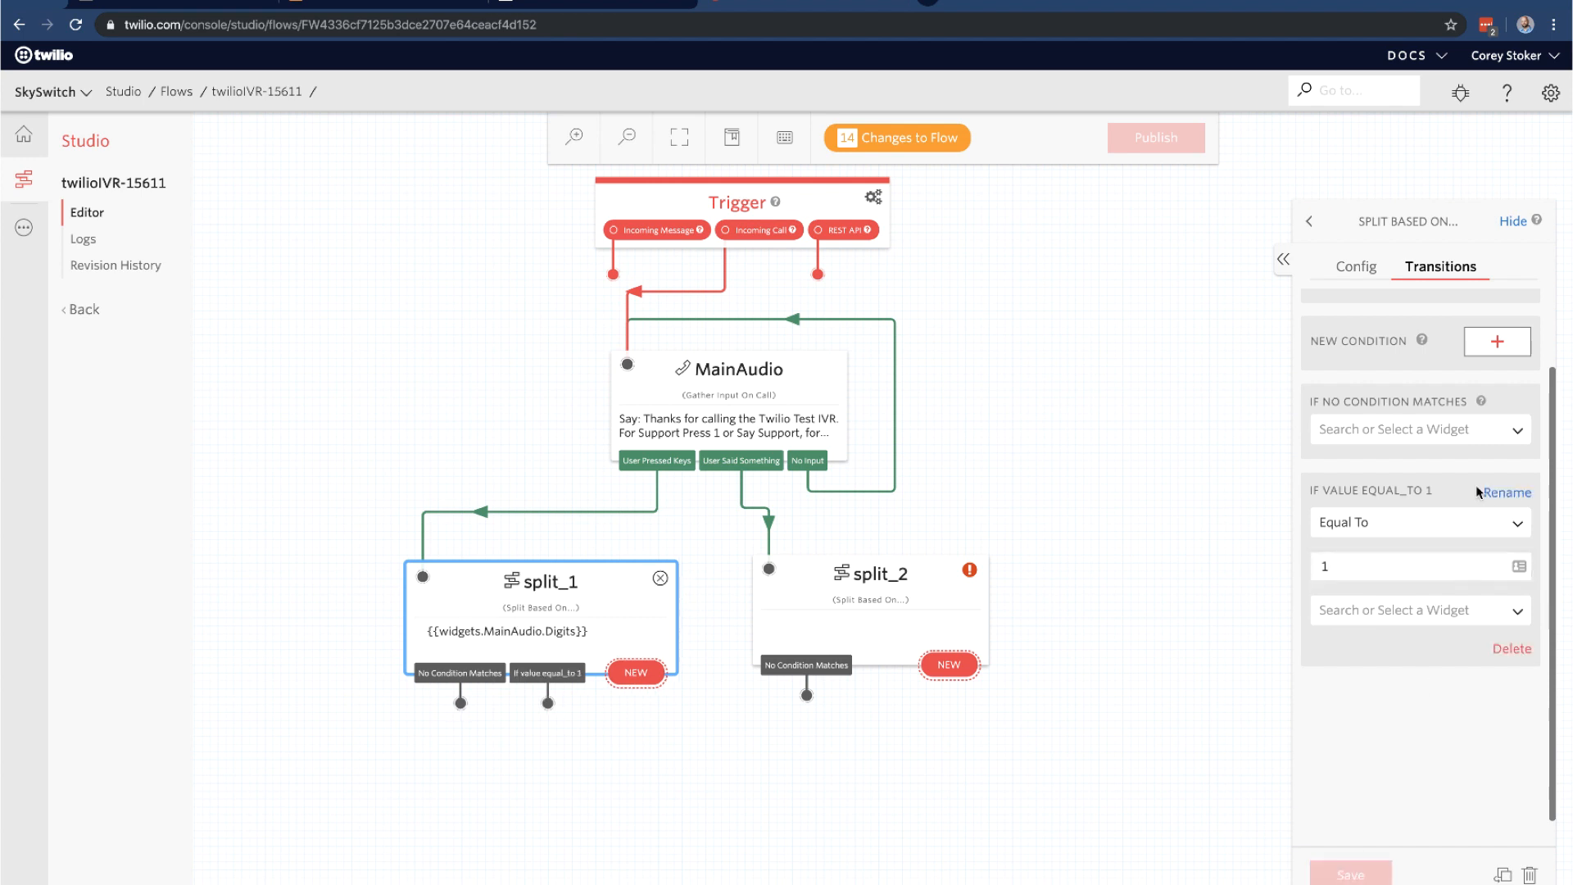
left_click(1498, 341)
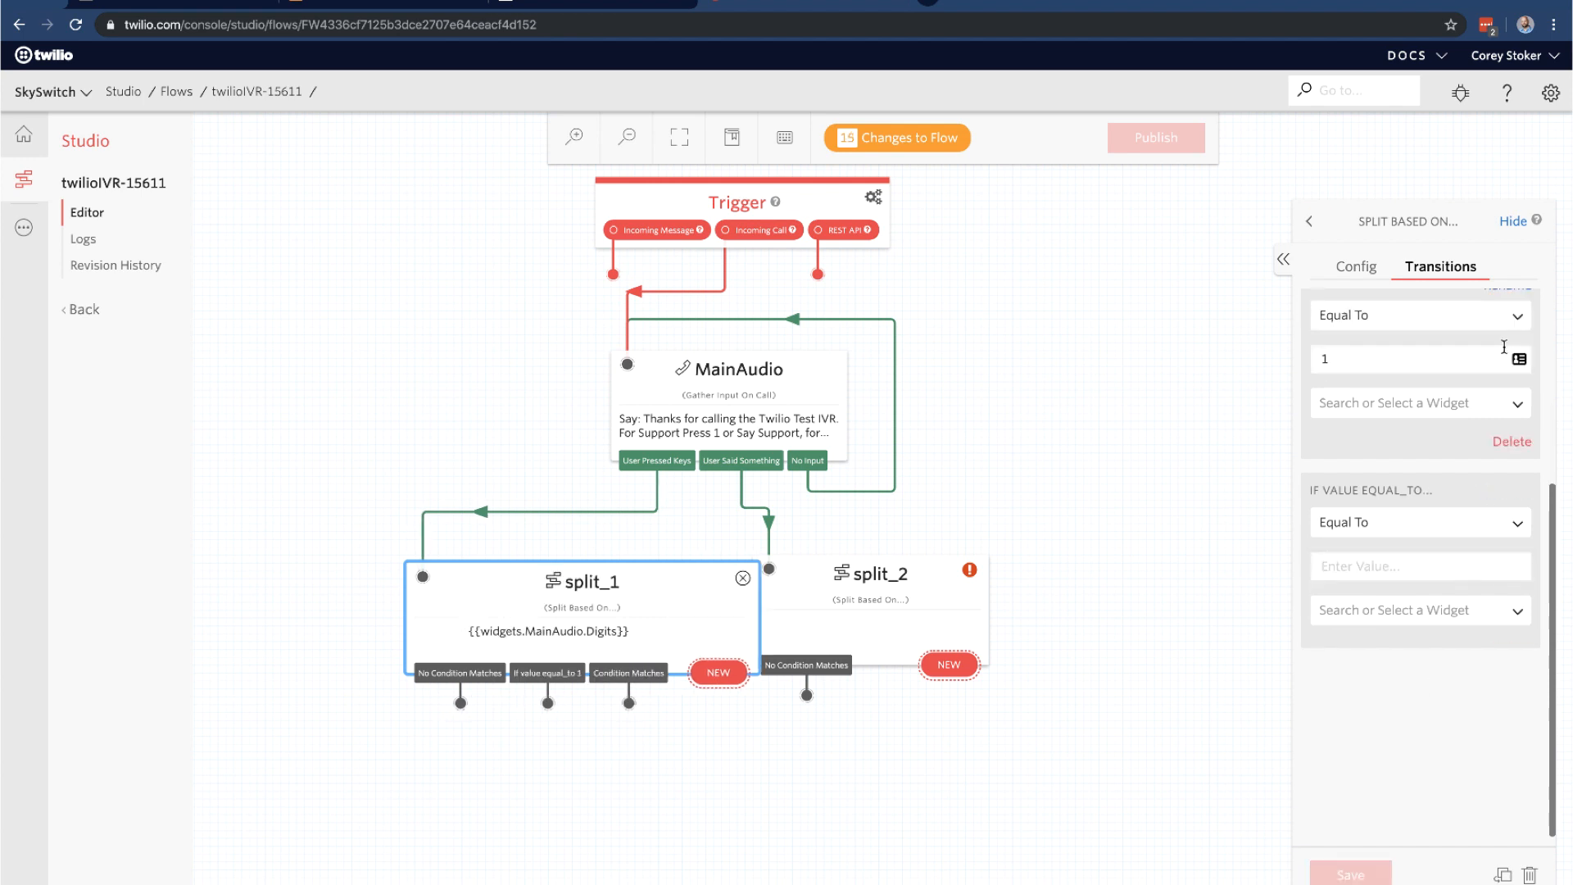
left_click(1351, 563)
type("2")
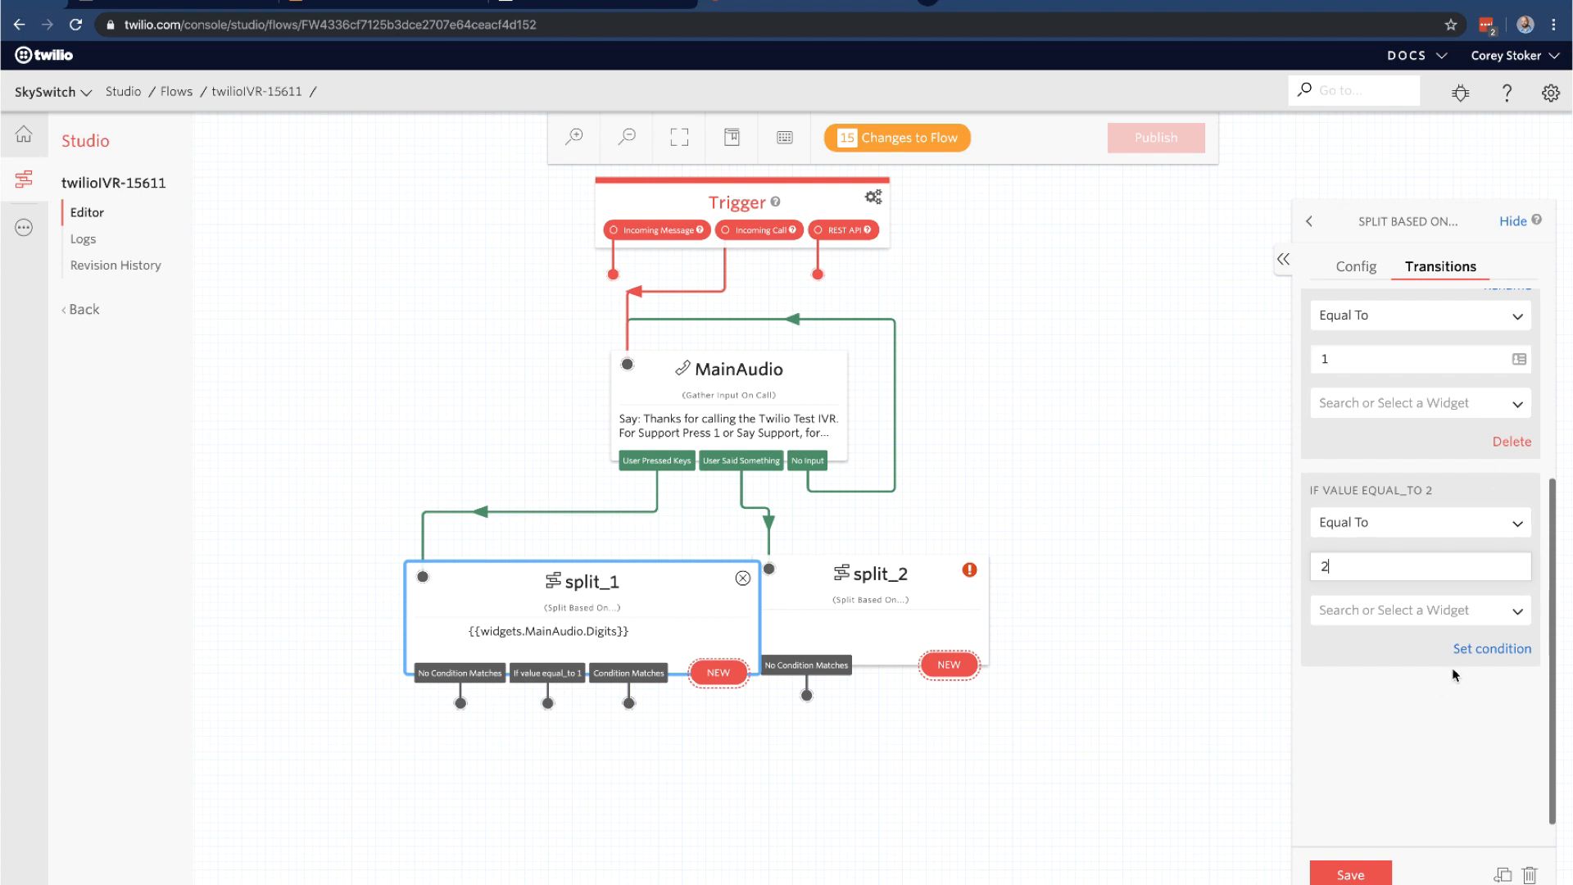
left_click(1348, 872)
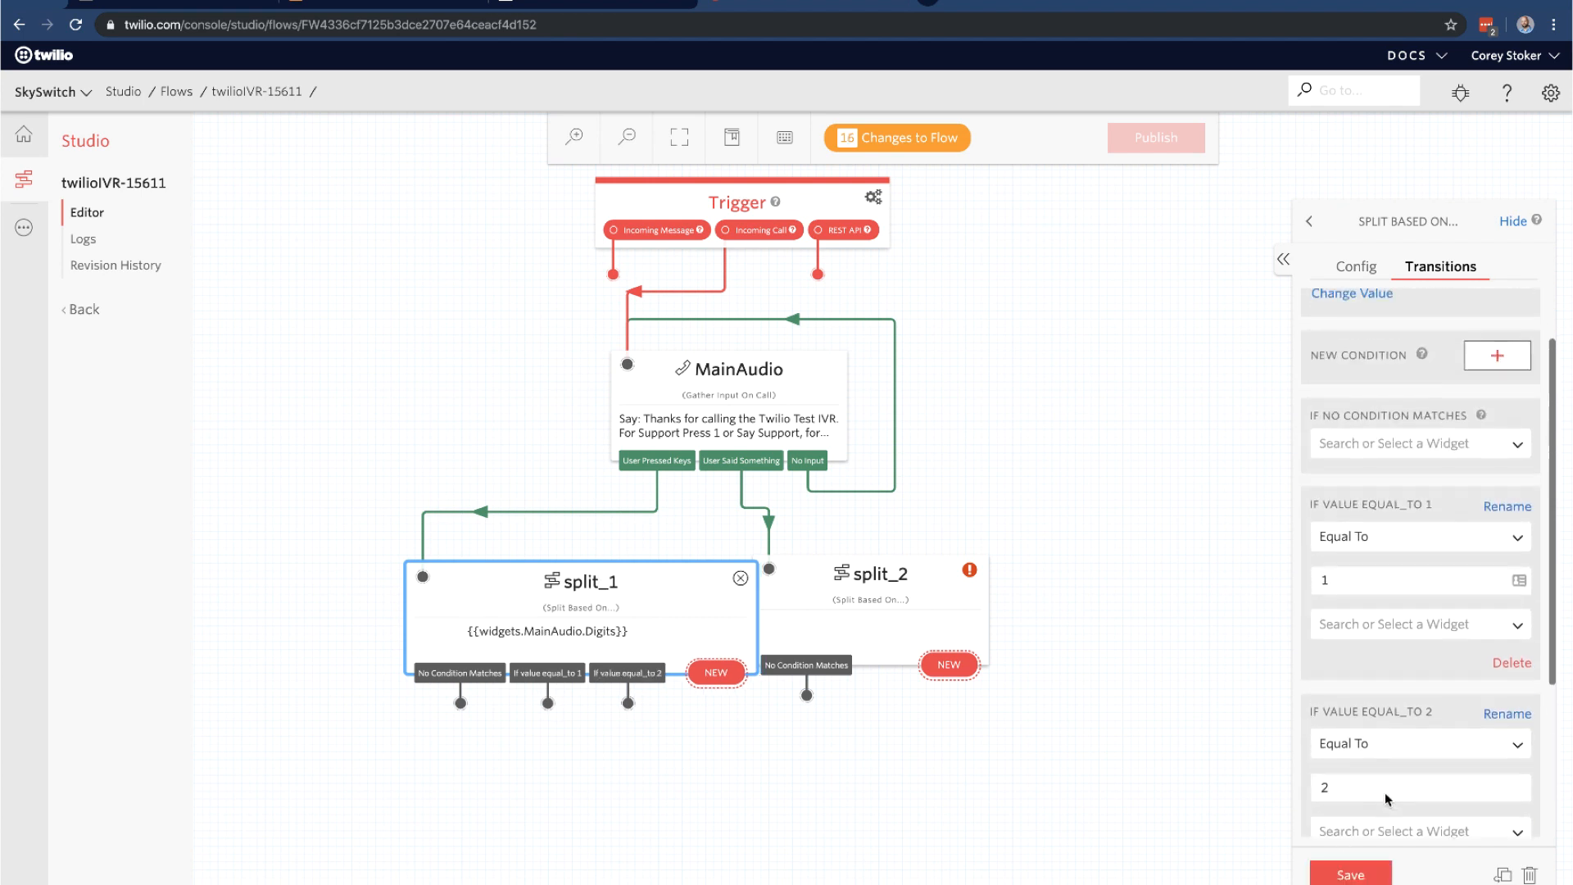
Add split_1's equal-to-3 condition and shift split_1 left to make room
left_click(1497, 387)
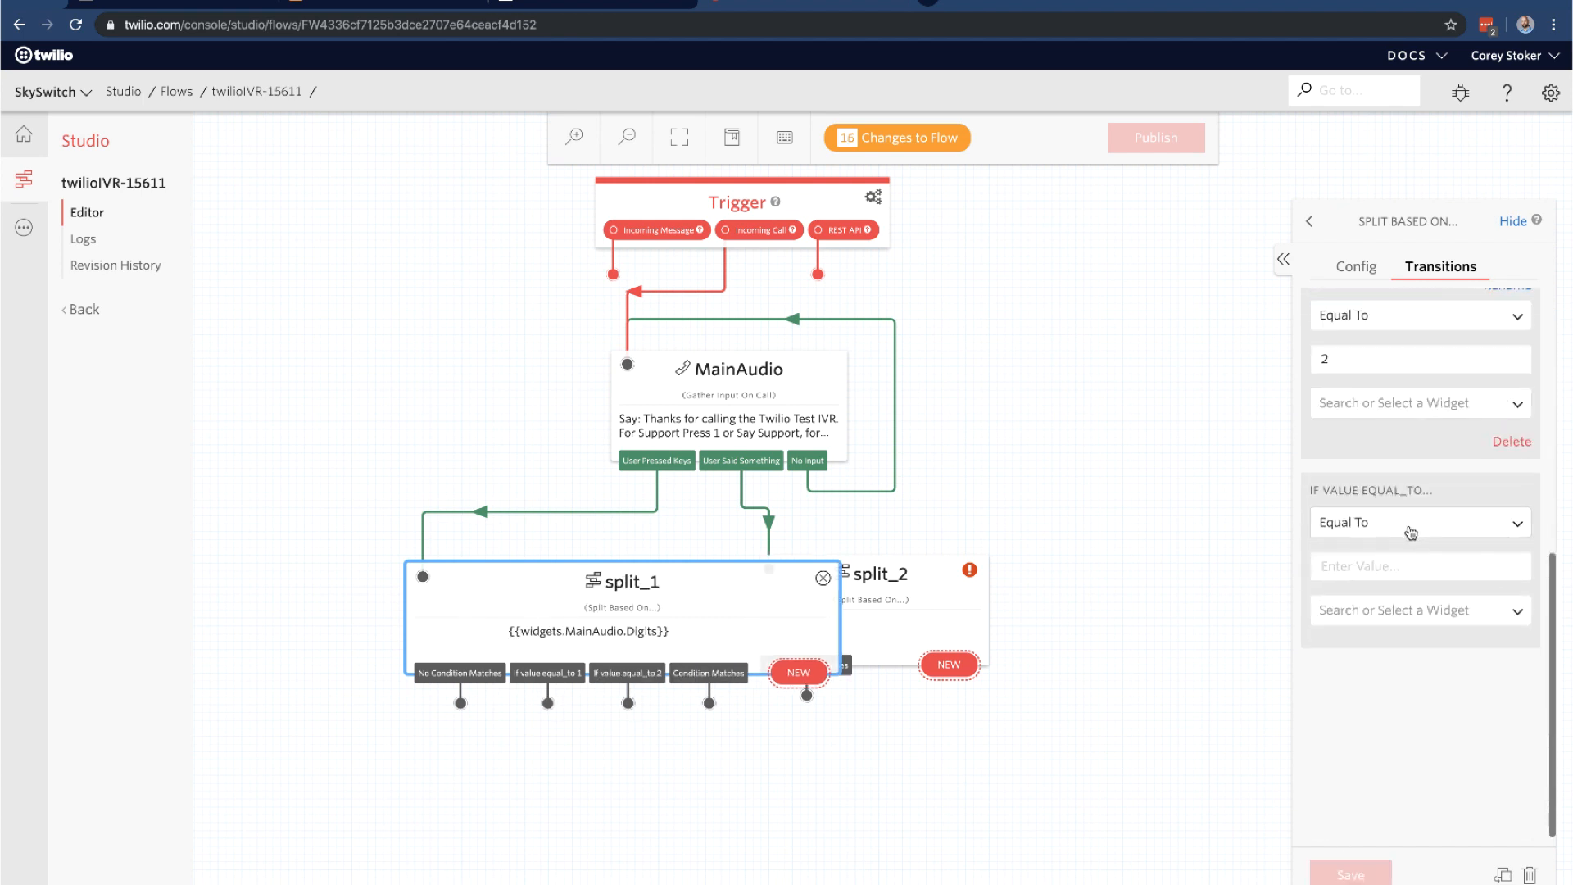
left_click(1381, 567)
type("3")
left_click(1334, 871)
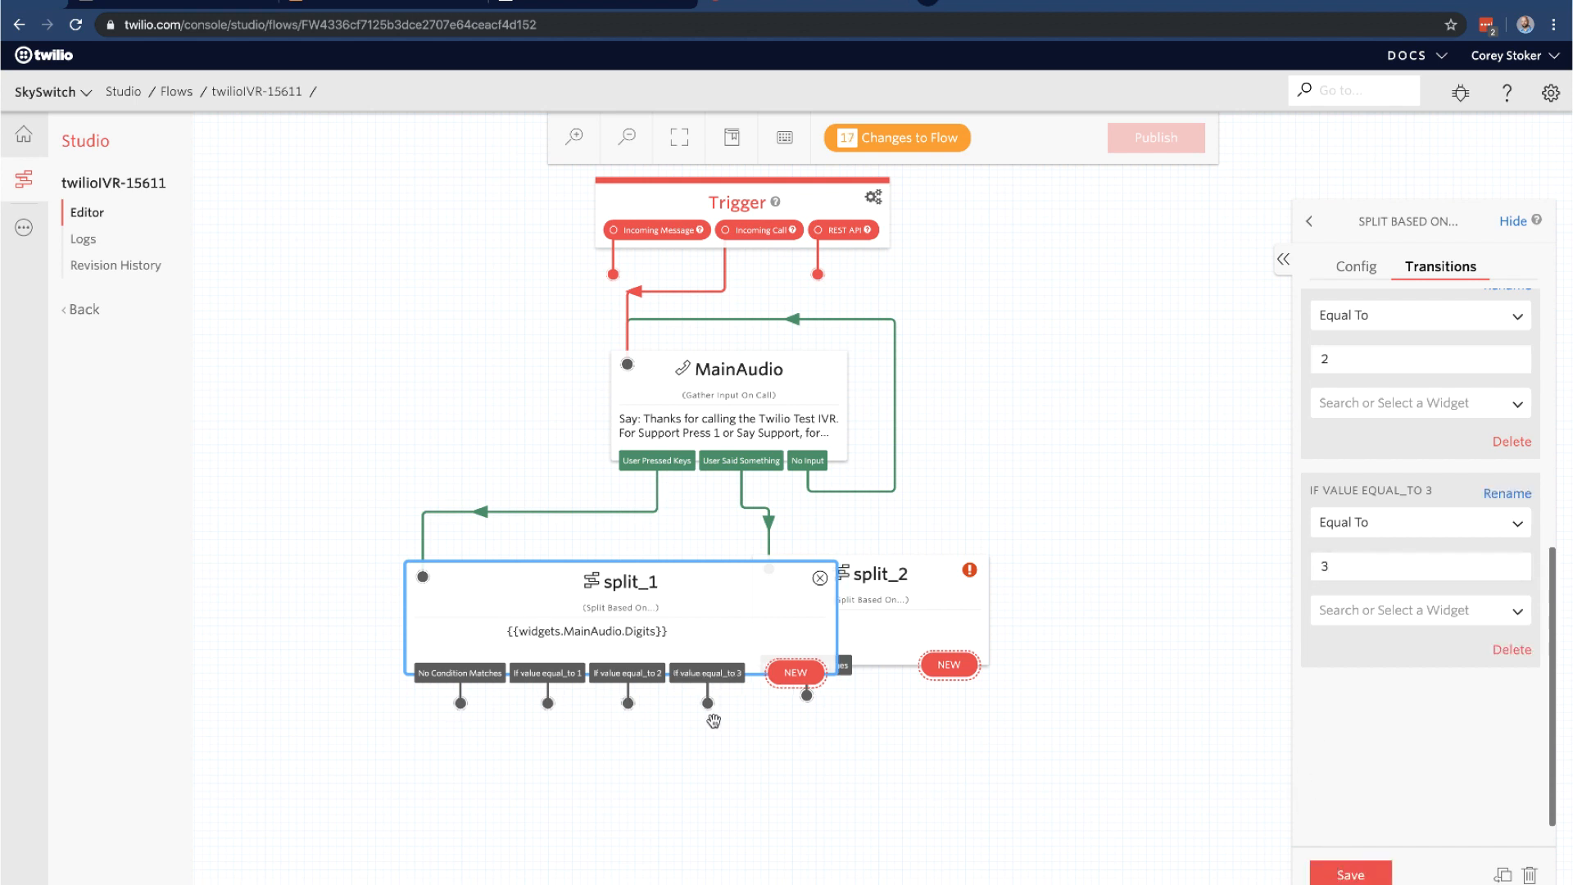
left_click_drag(644, 584, 494, 575)
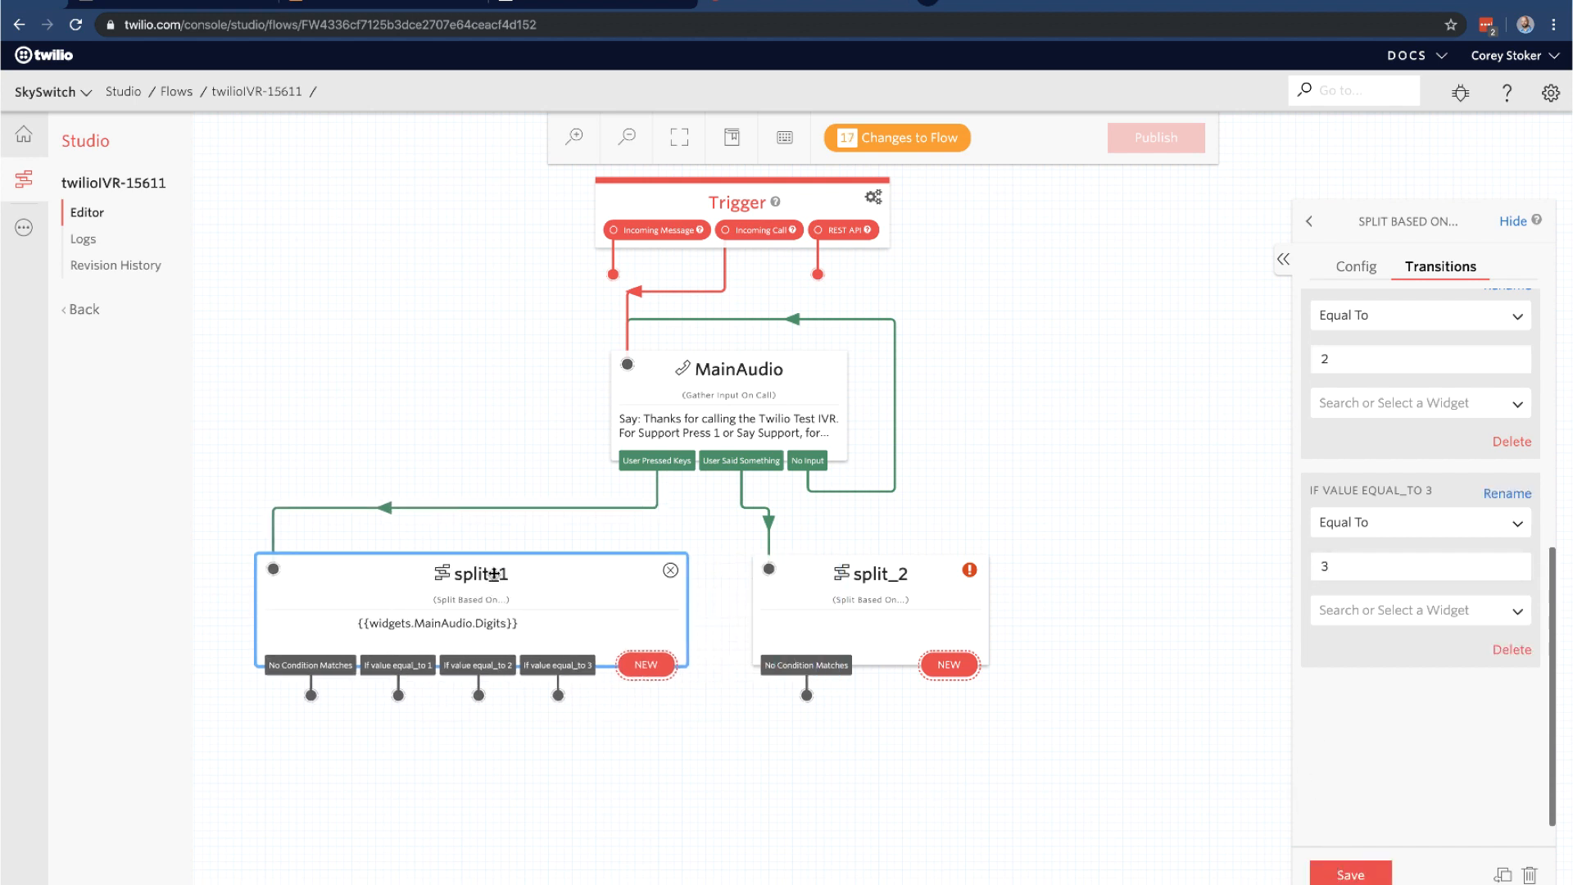
left_click(885, 568)
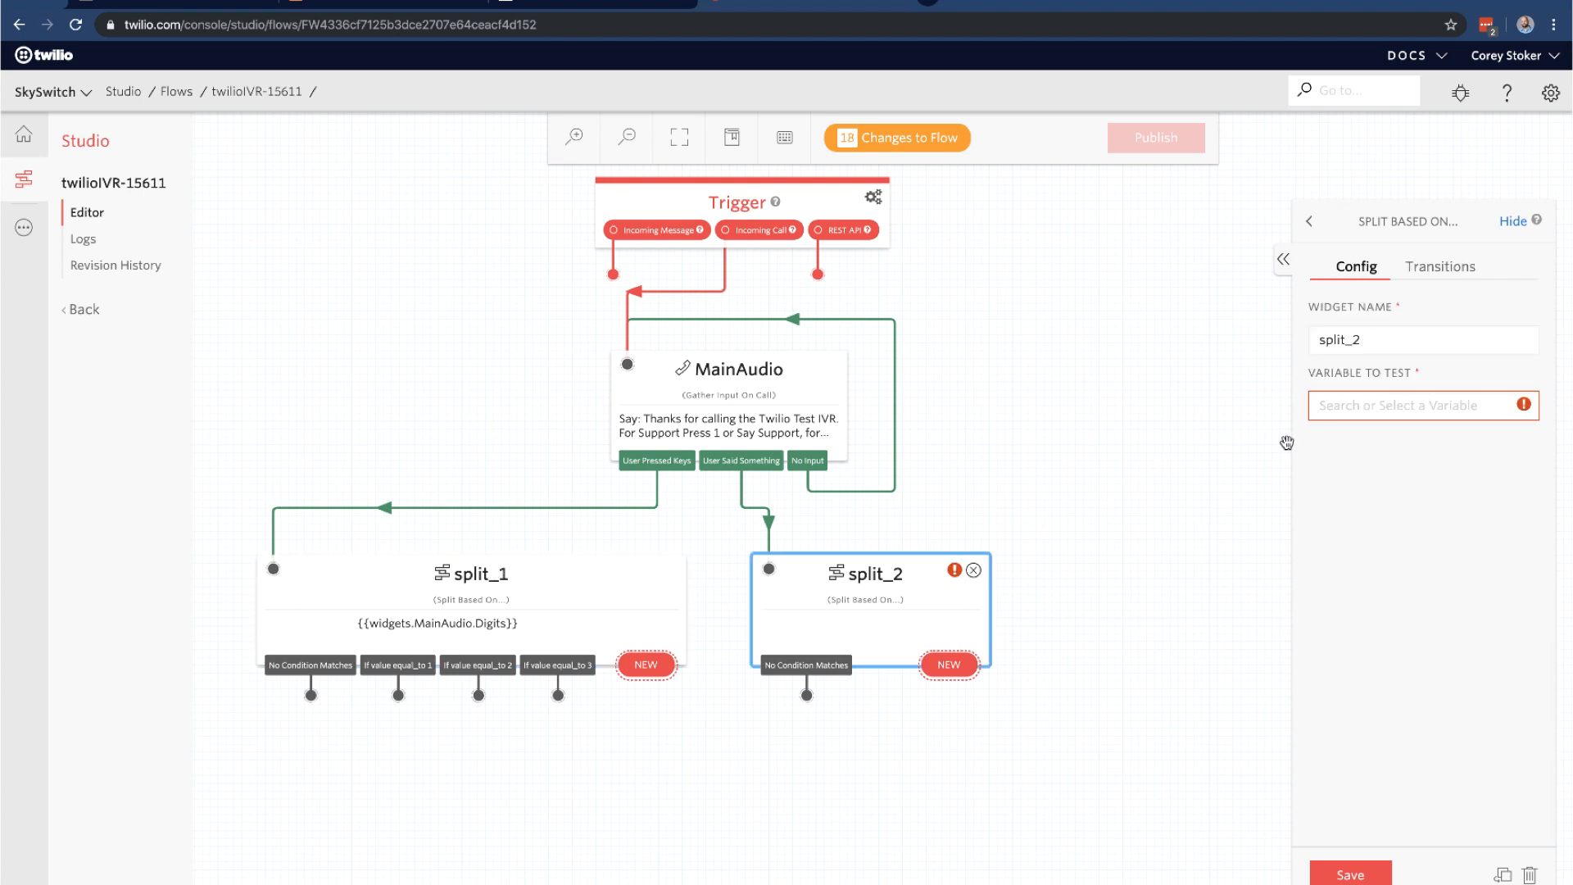
Make split_2 test MainAudio.SpeechResult and add a condition equal to 'Support'
left_click(1384, 410)
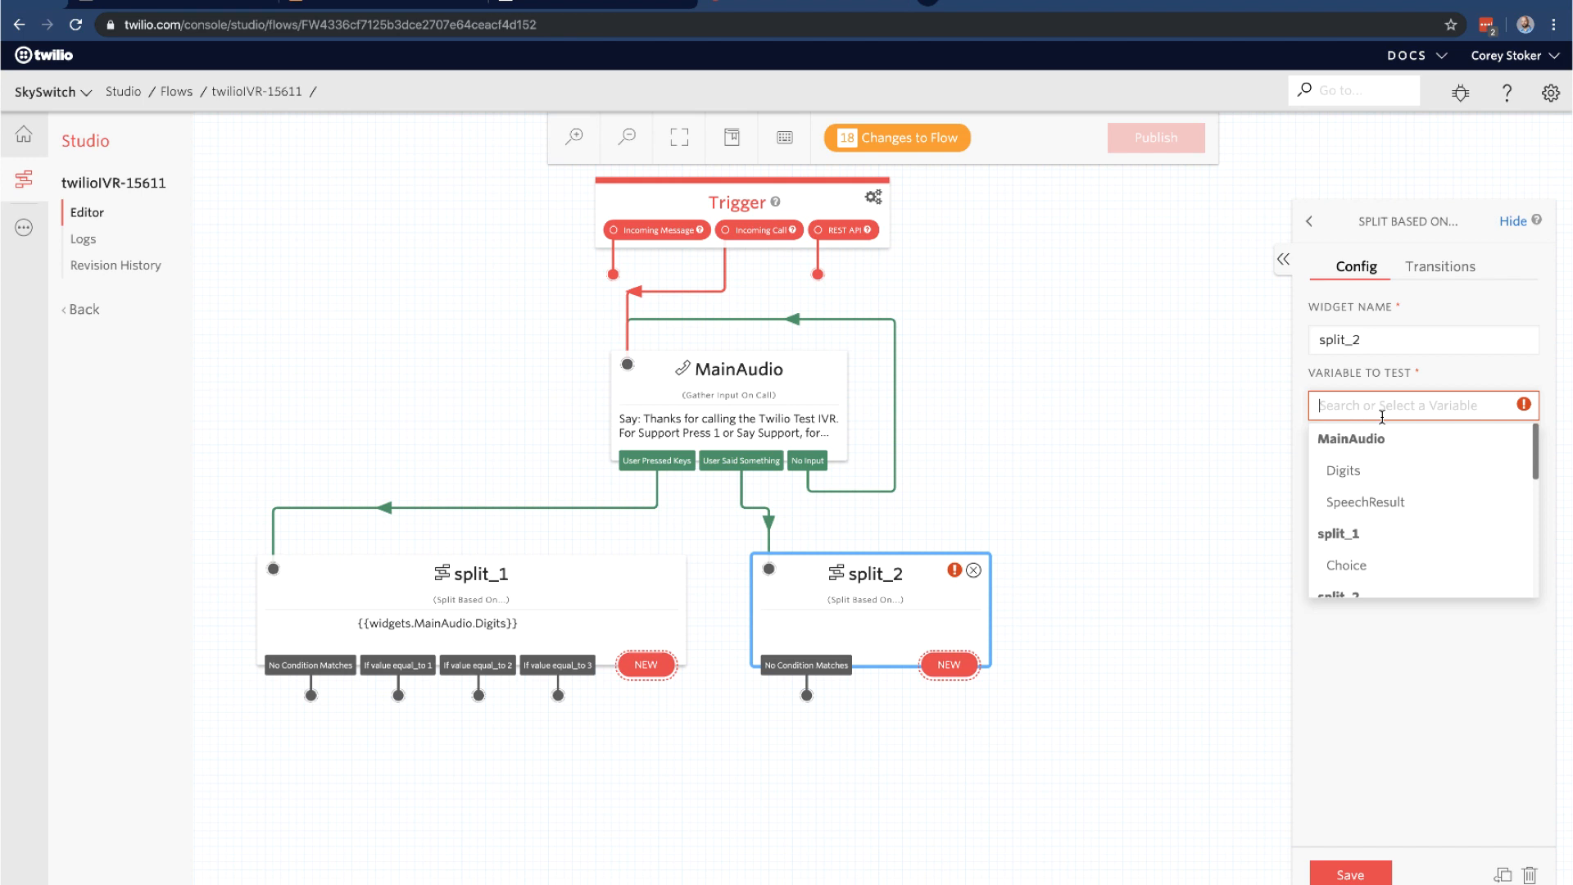
left_click(1368, 497)
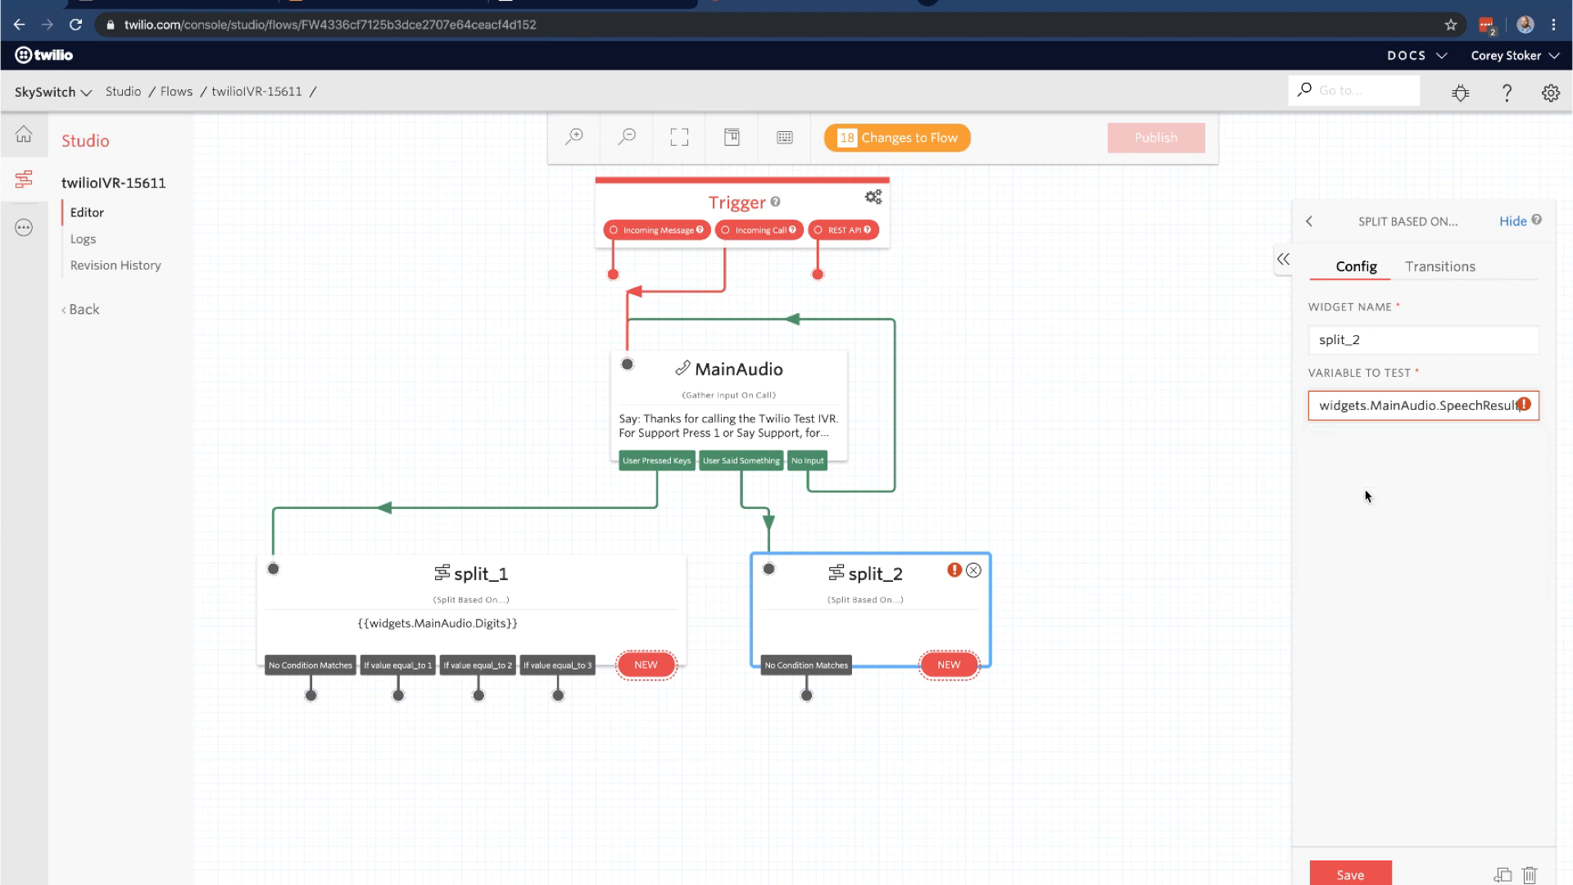
left_click(1444, 266)
left_click(1503, 436)
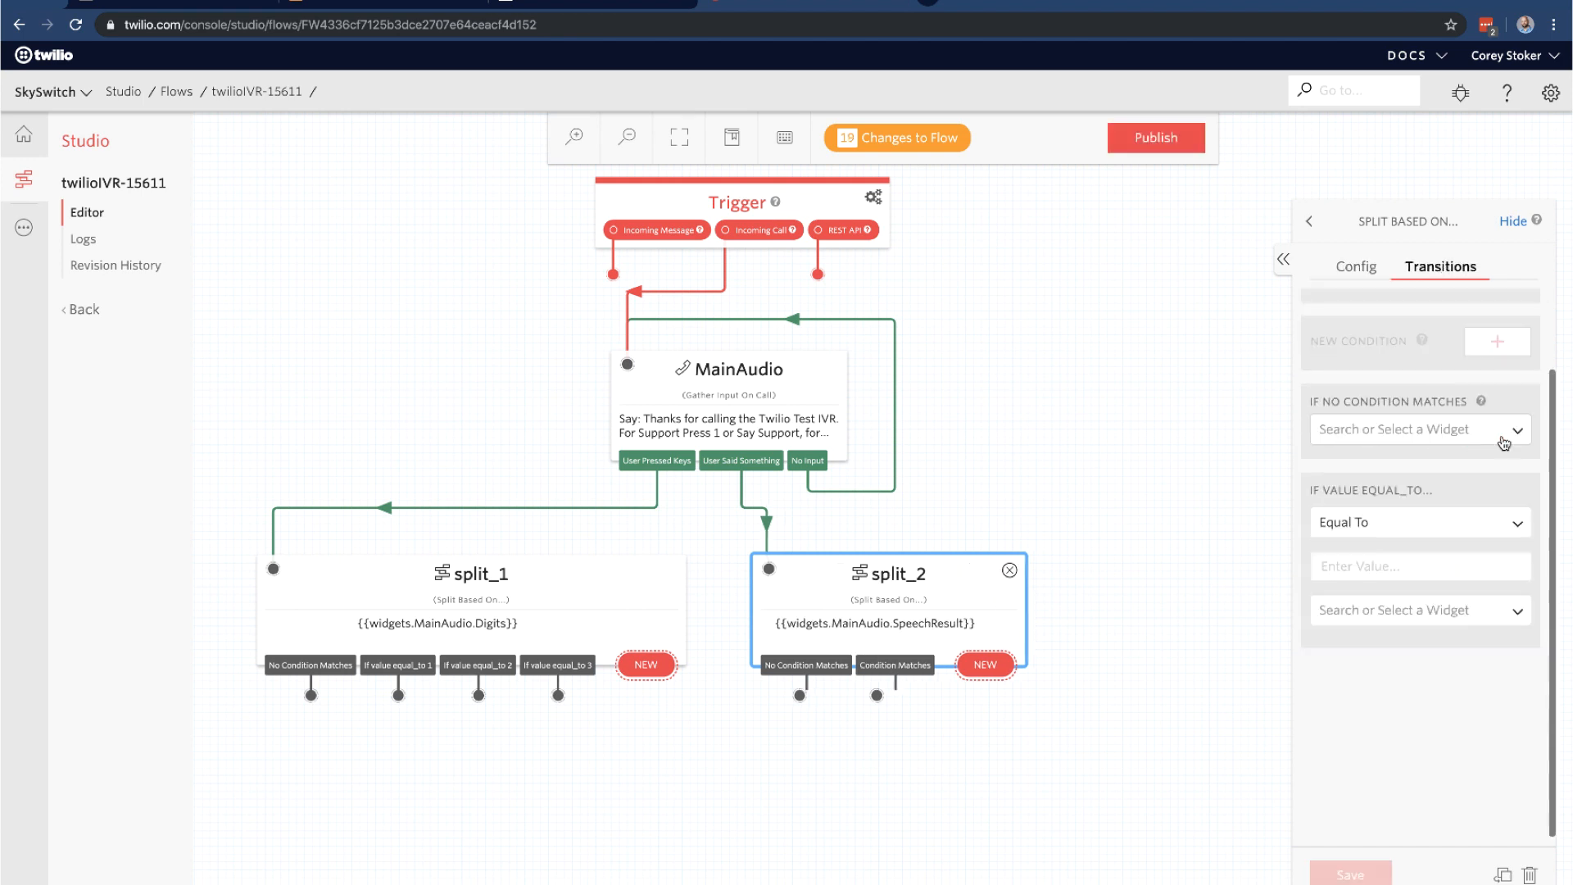
left_click(1413, 551)
type("Sppor")
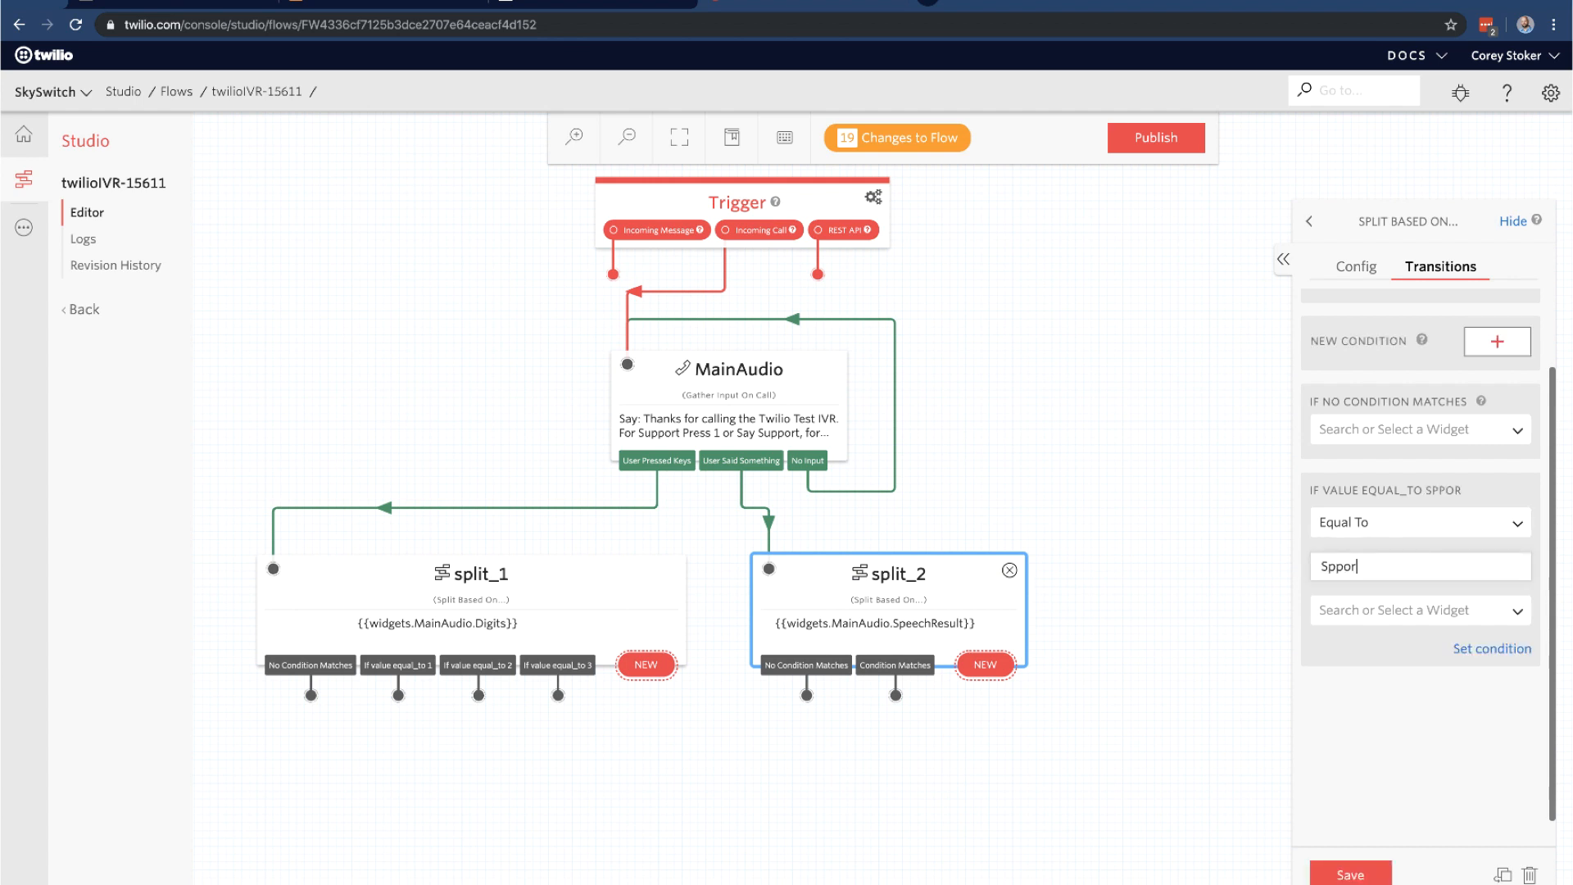
key("BackSpace")
key("BackSpace")
key("BackSpace")
key("BackSpace")
type("uppor")
left_click(1493, 650)
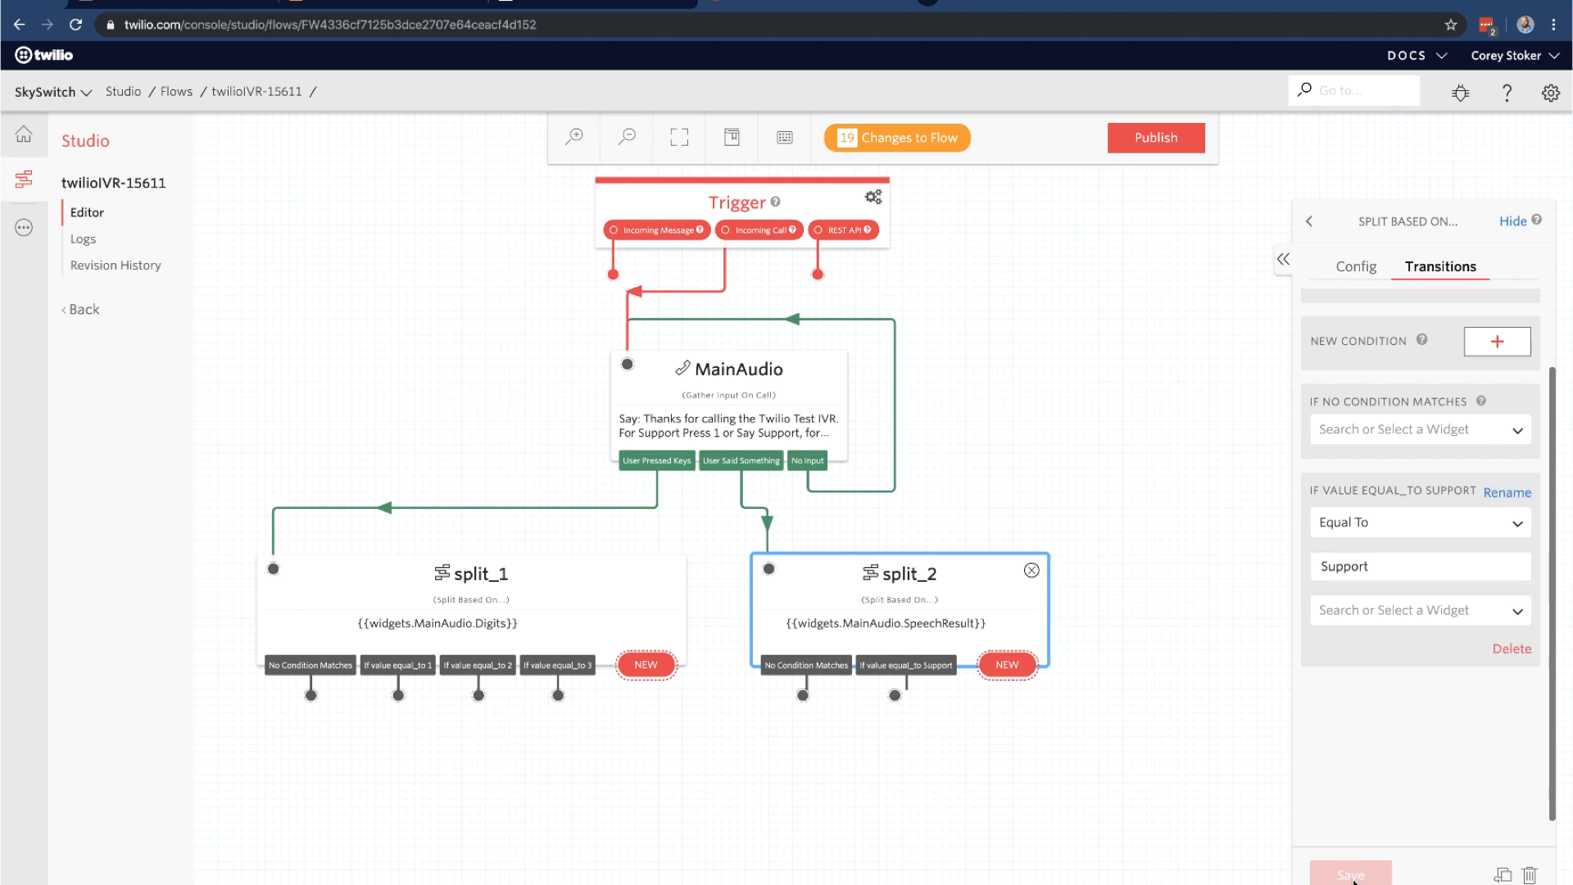
Add split_2 conditions equal to 'Sales' and 'Hours'
left_click(1497, 341)
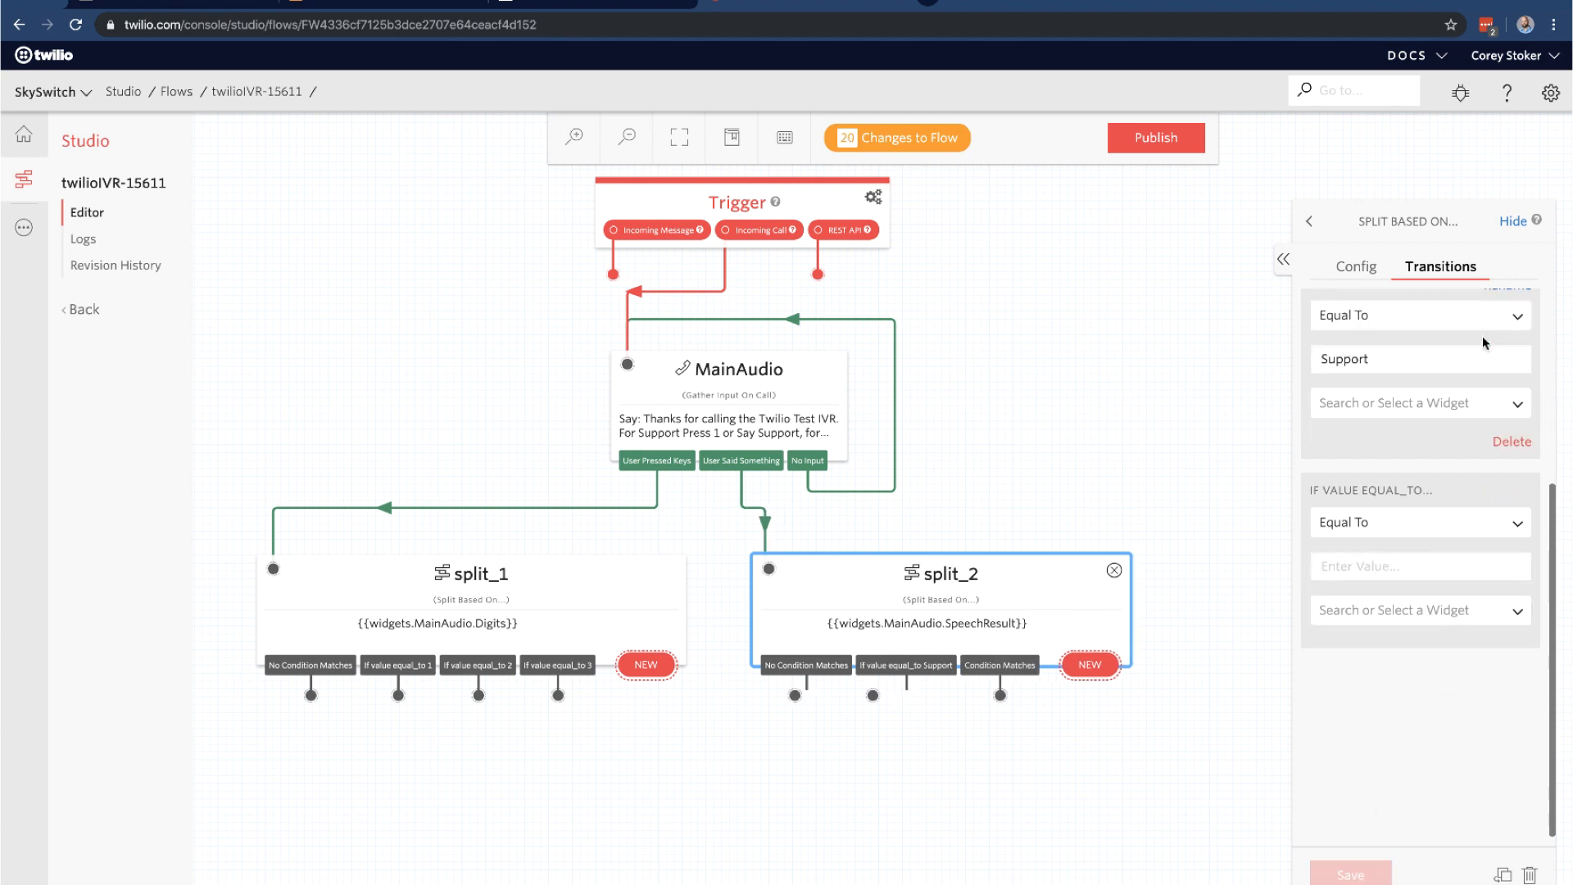
left_click(1392, 573)
type("Sales")
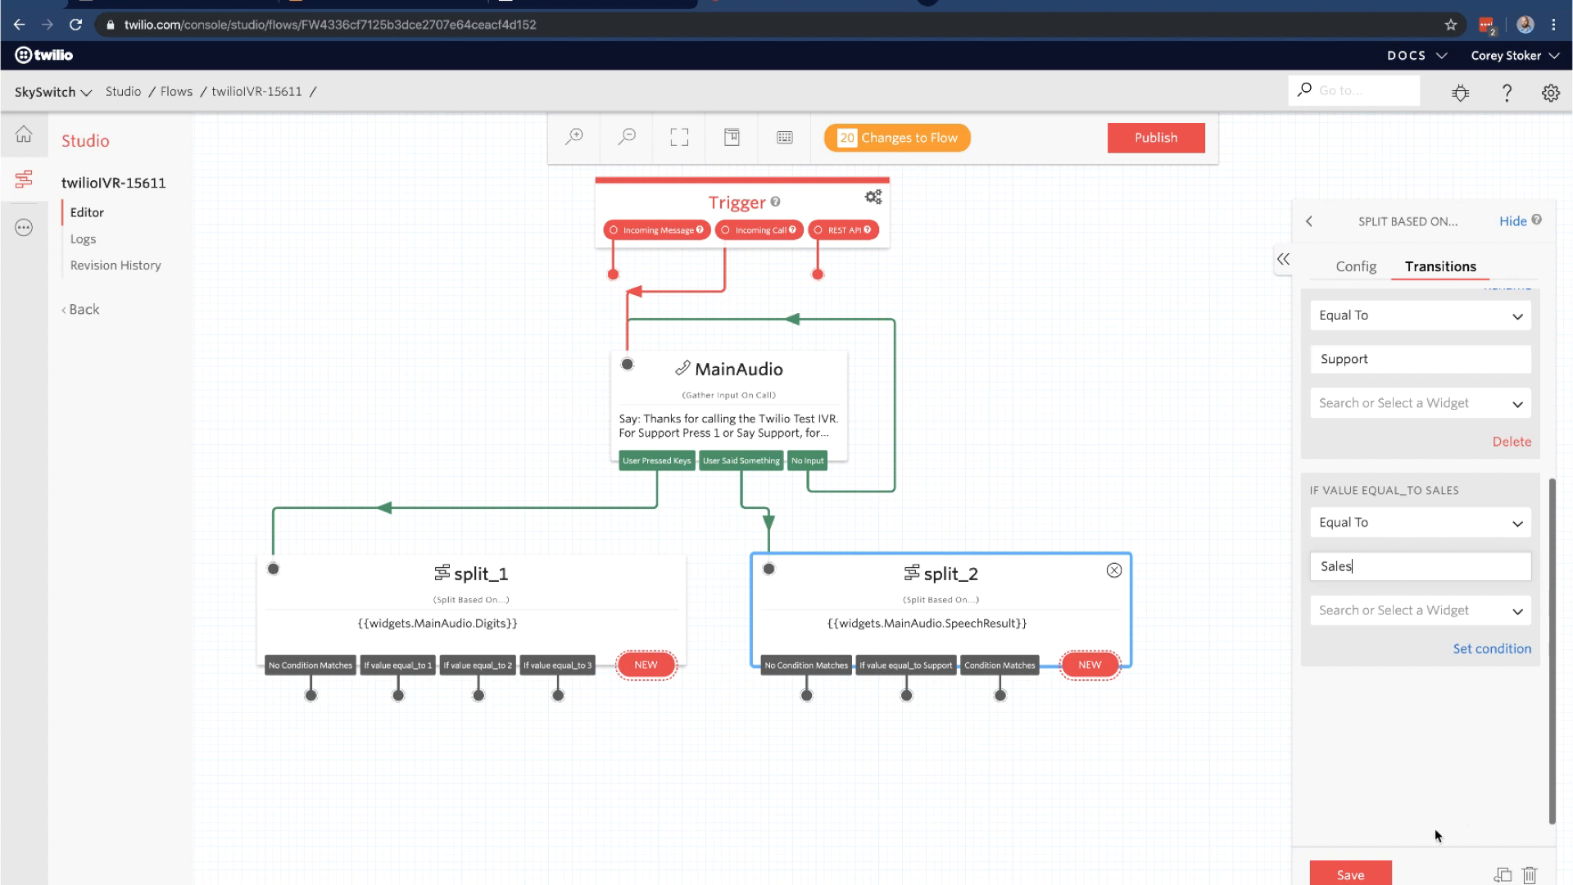
left_click(1344, 875)
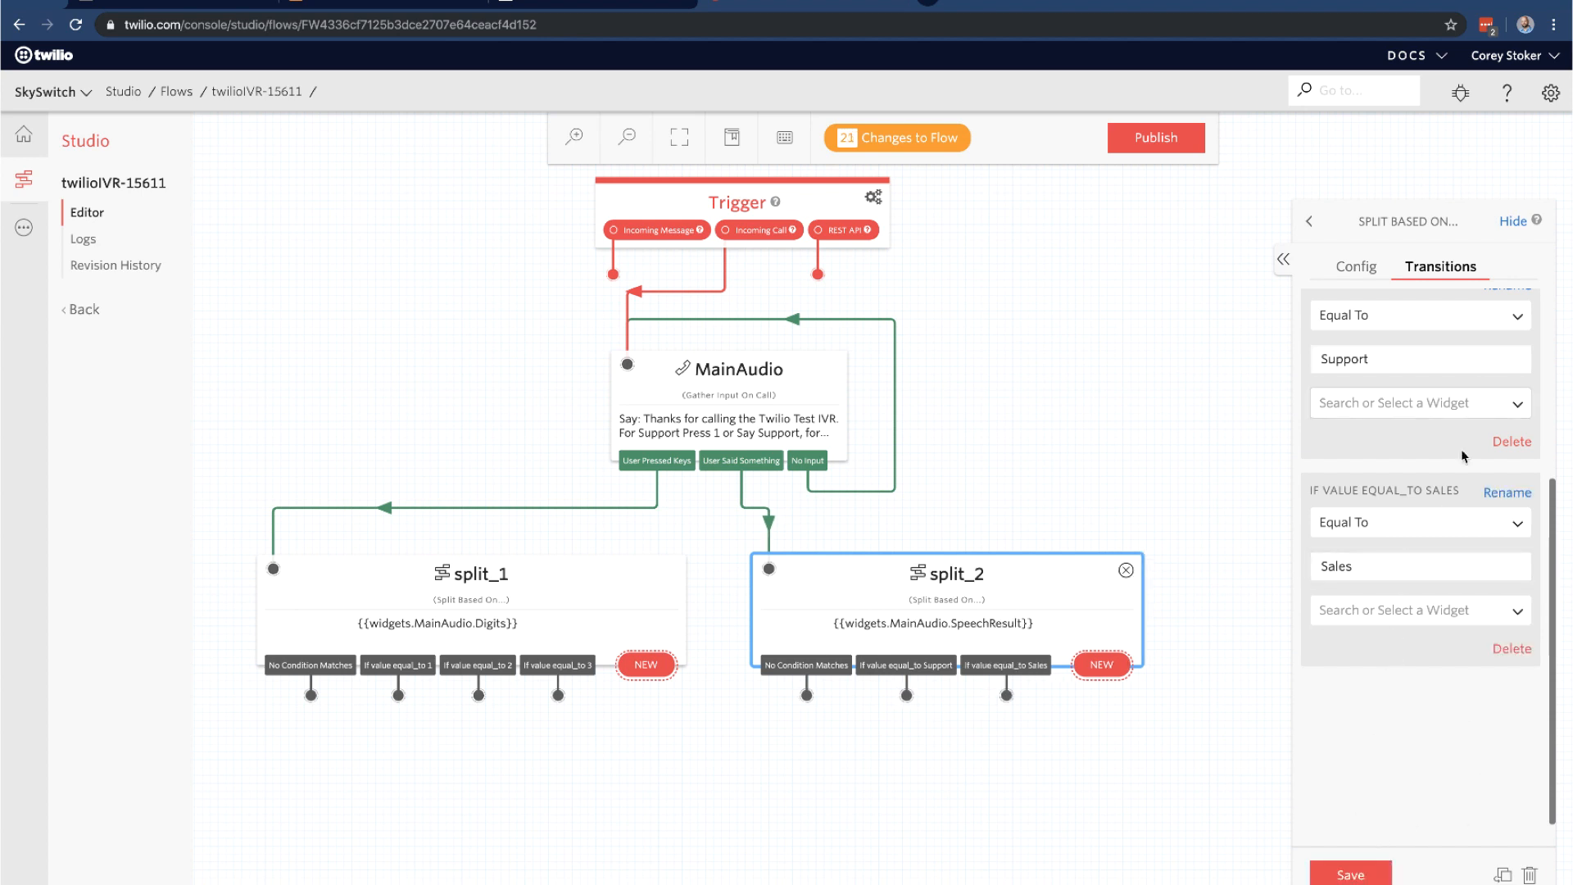
left_click(1496, 405)
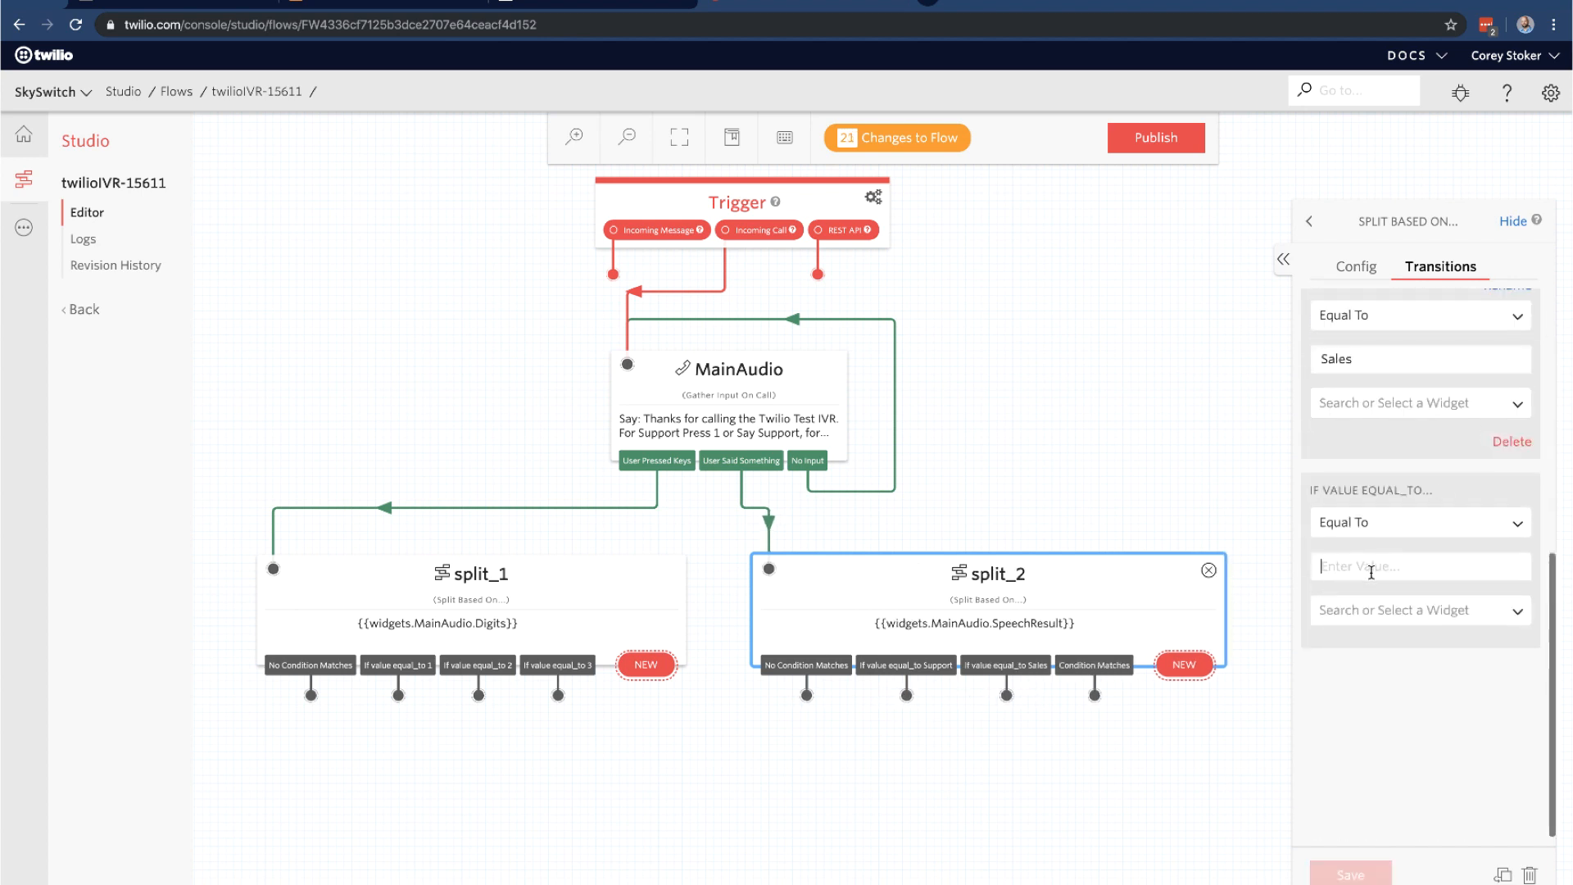
left_click(1371, 572)
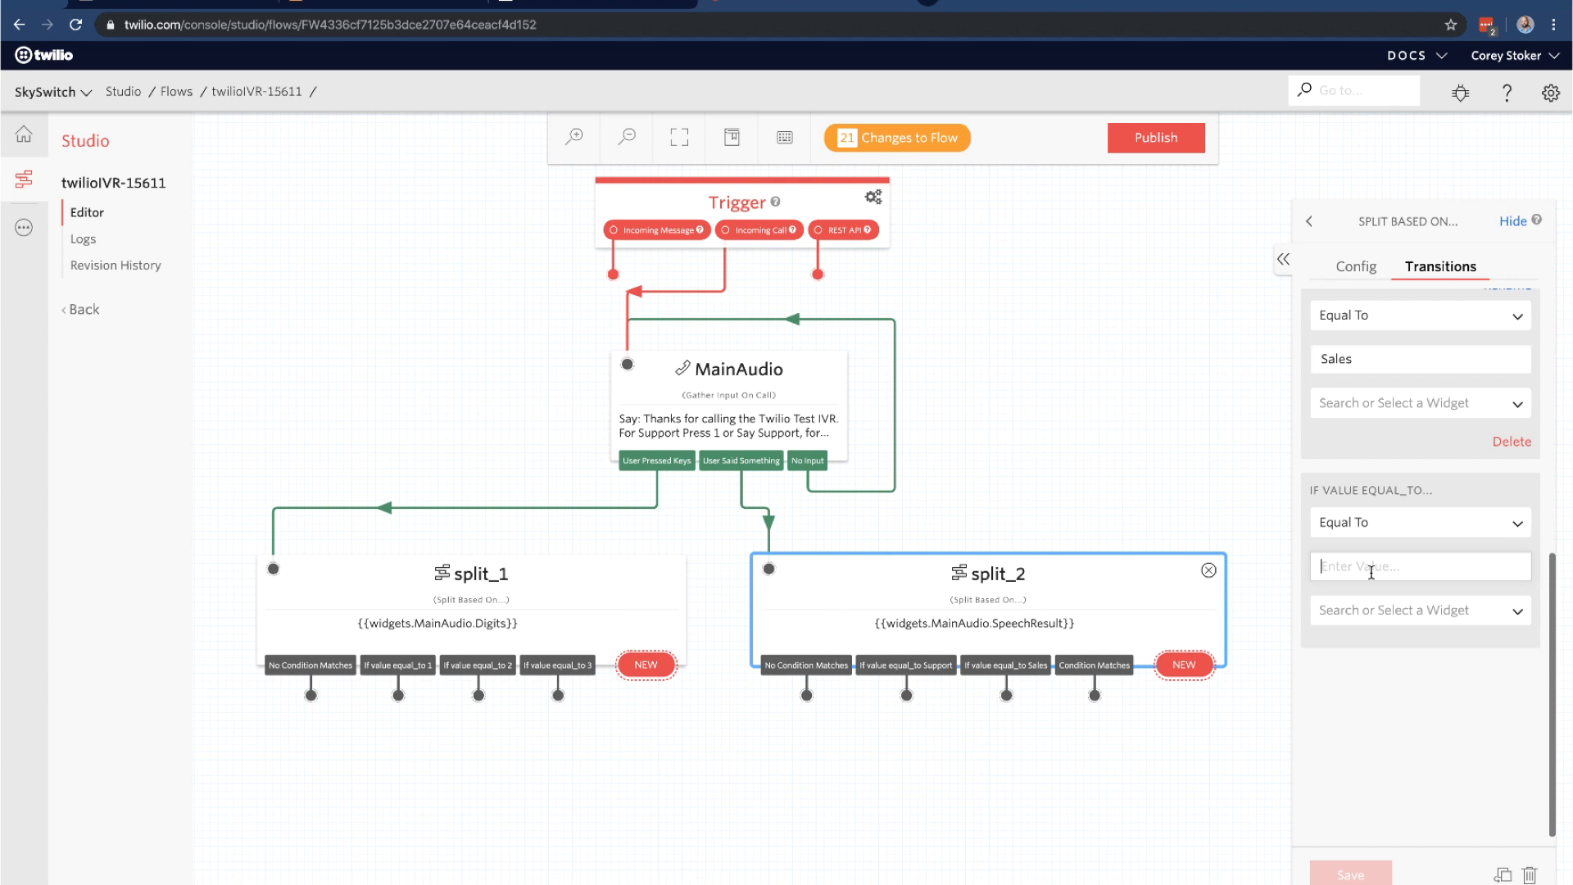
type("Hours")
left_click(1351, 873)
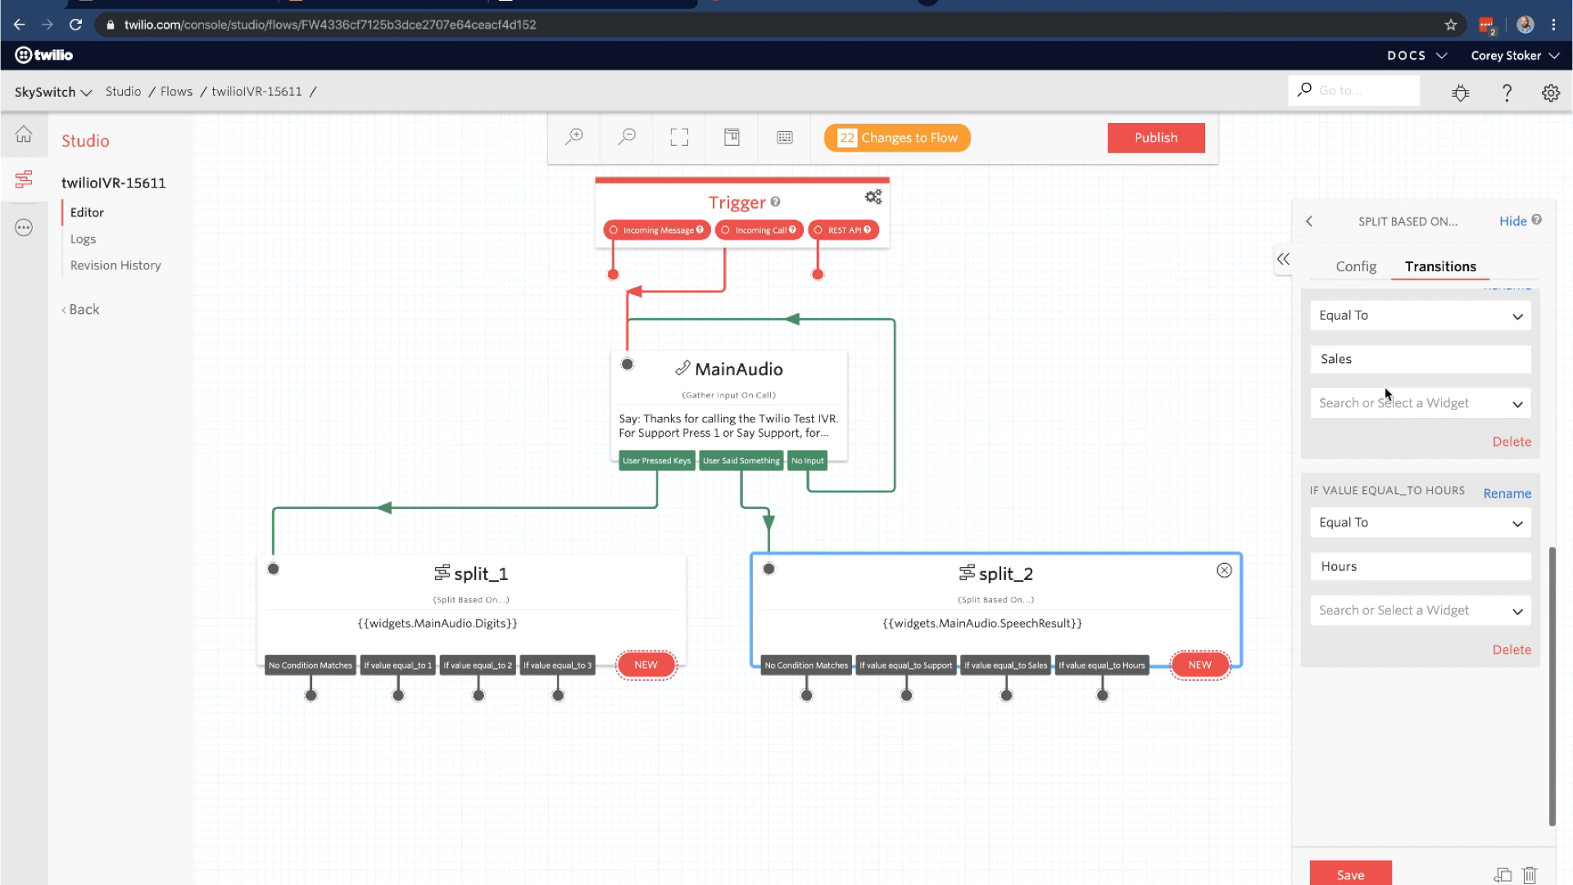
scroll(1377, 414, "up", 2)
scroll(1380, 409, "down", 1)
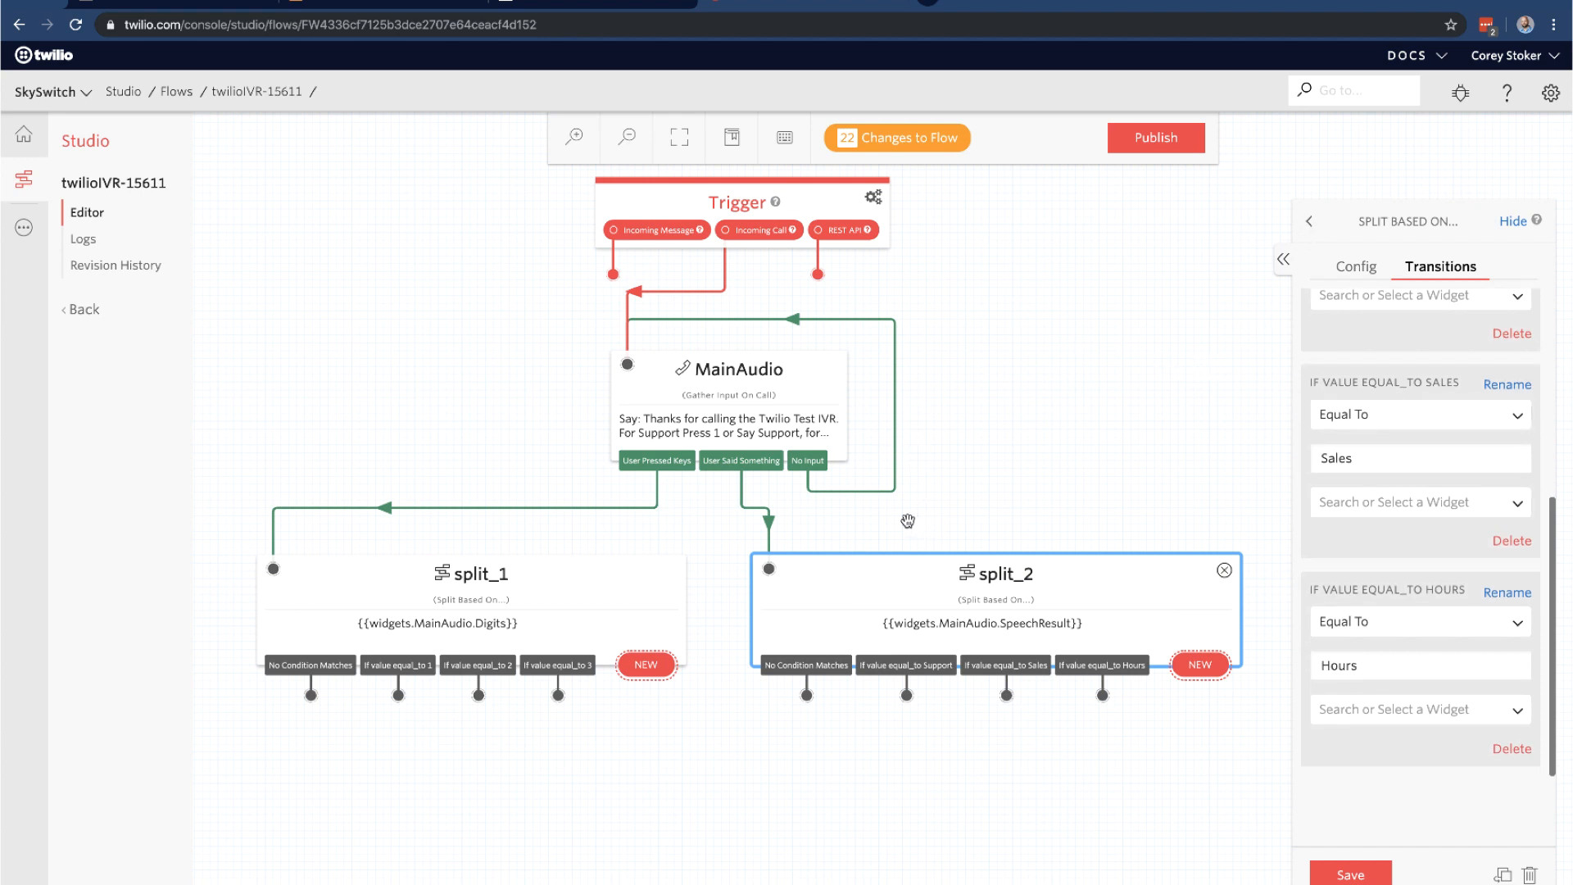
left_click(799, 391)
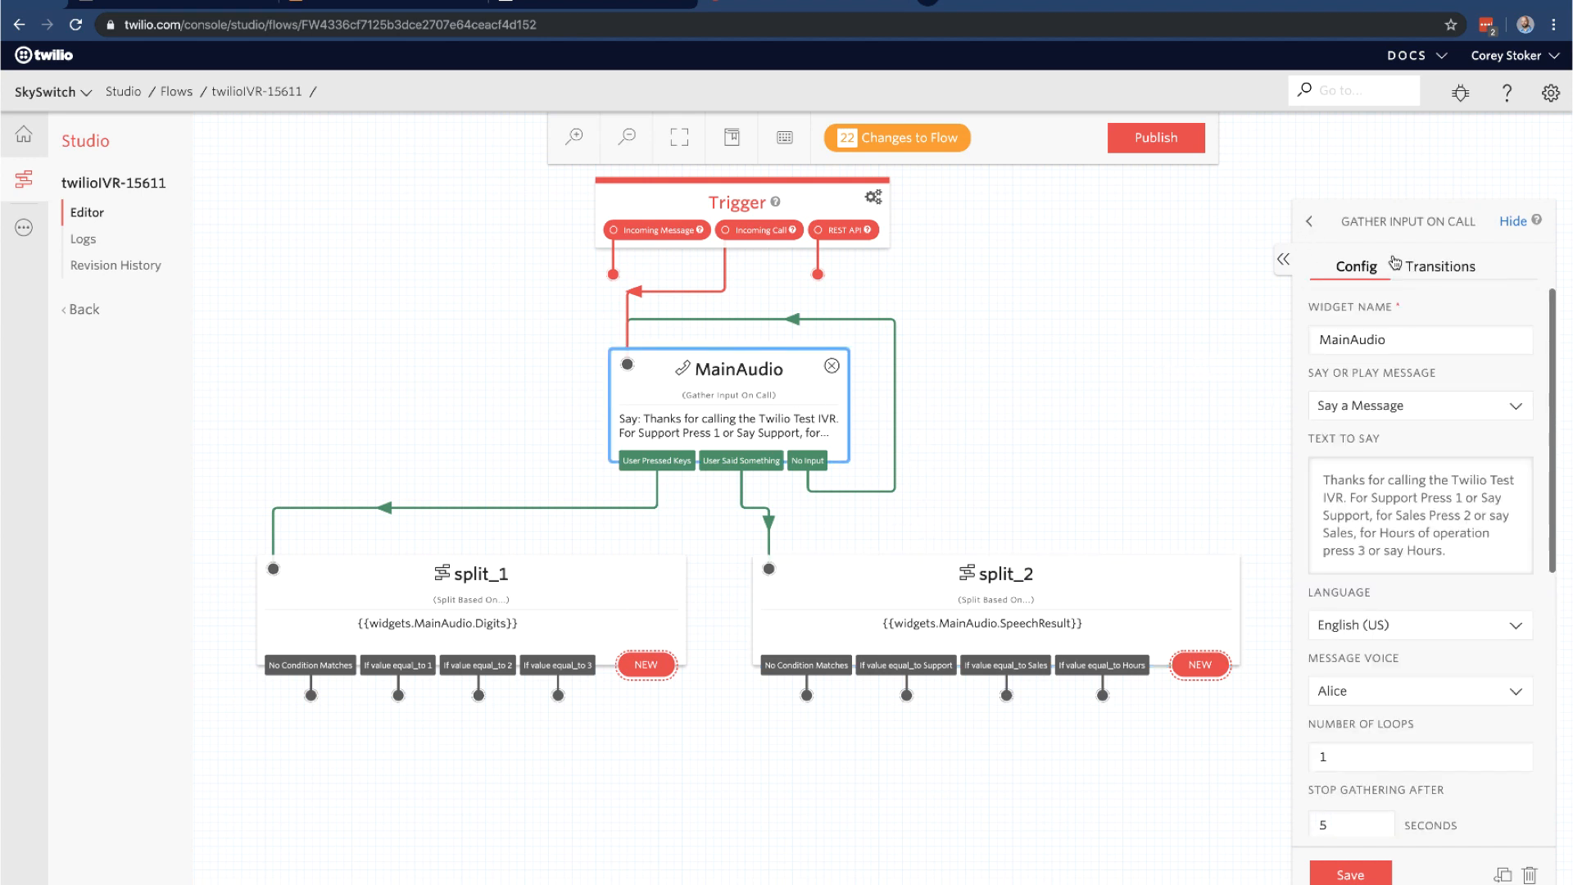
Rename split_1 to MainAudioDigits and save it
left_click(1417, 267)
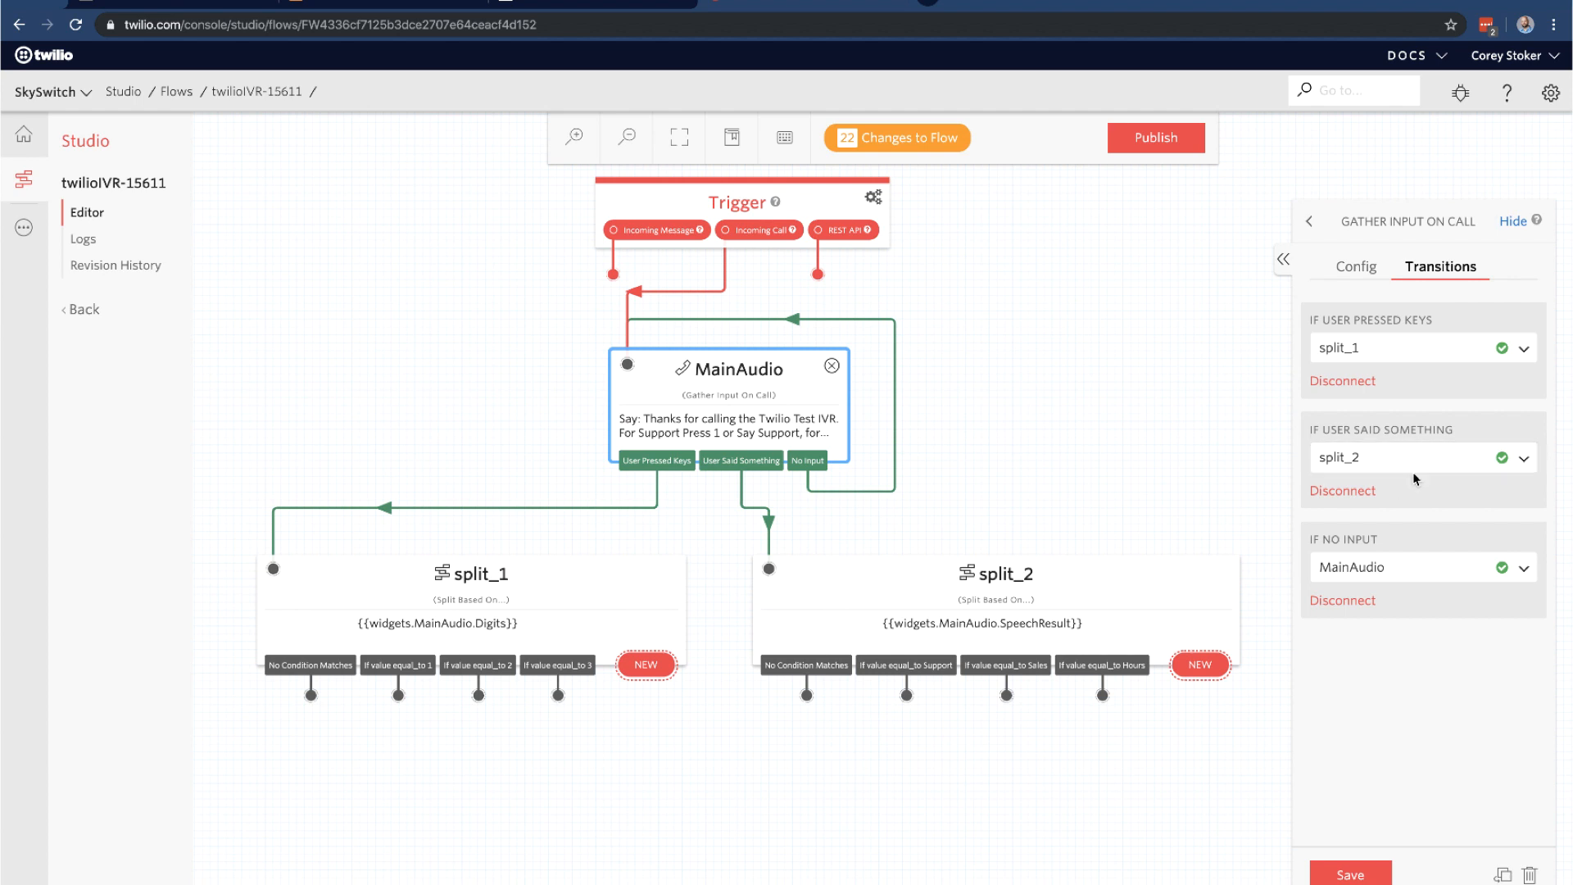
left_click(562, 585)
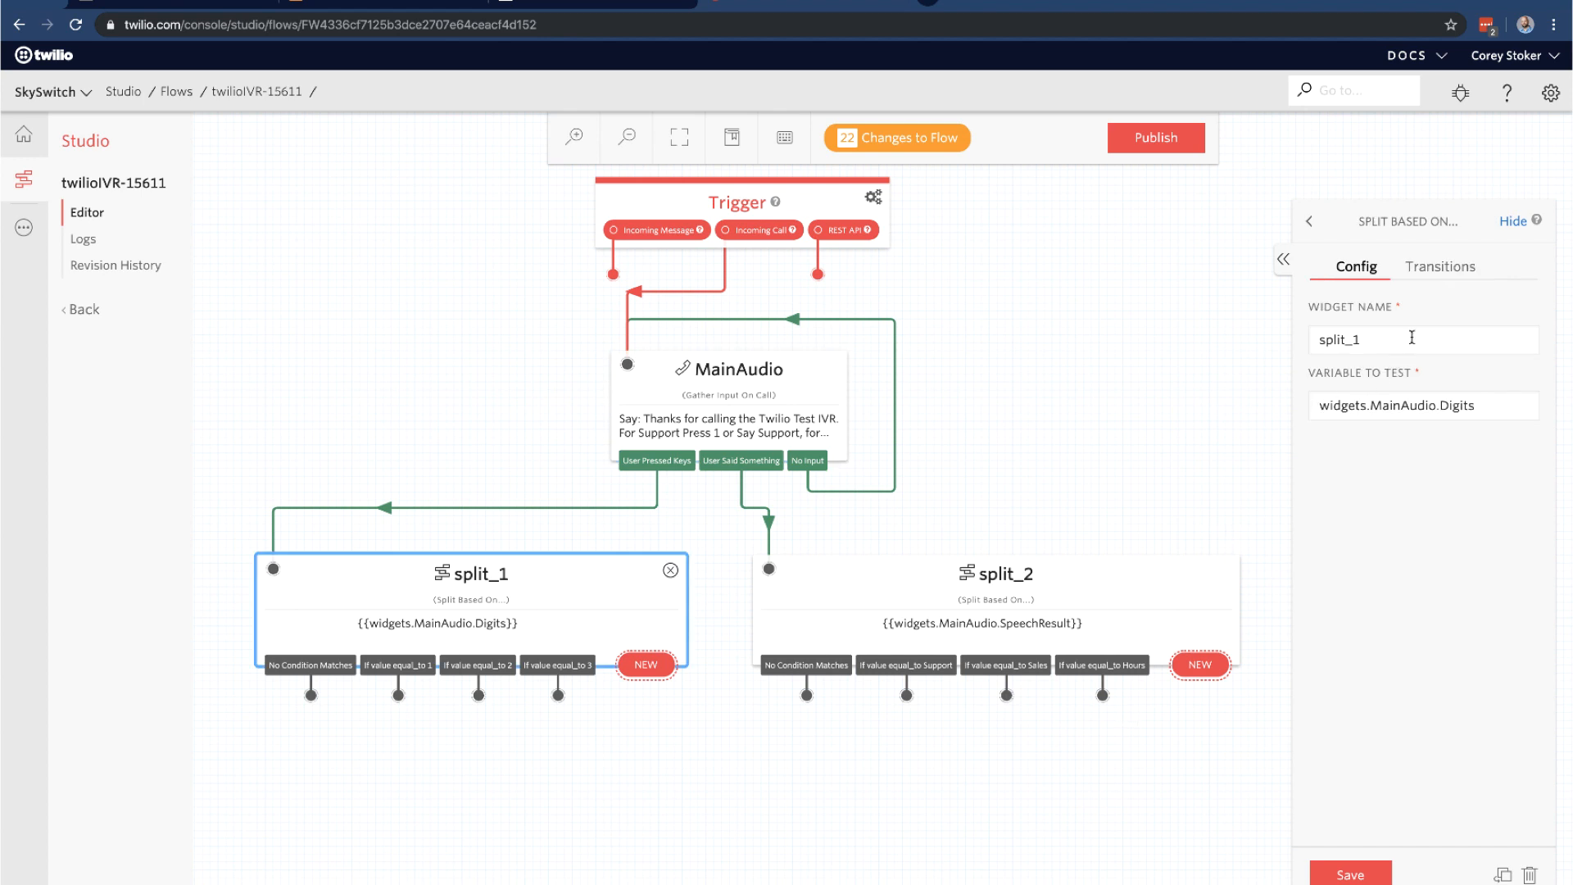
left_click_drag(1402, 333, 1037, 314)
type("MainAudioDigits")
left_click(1344, 870)
Rename split_2 to MainAudioVoice, save it, and pan the flow up
left_click(997, 583)
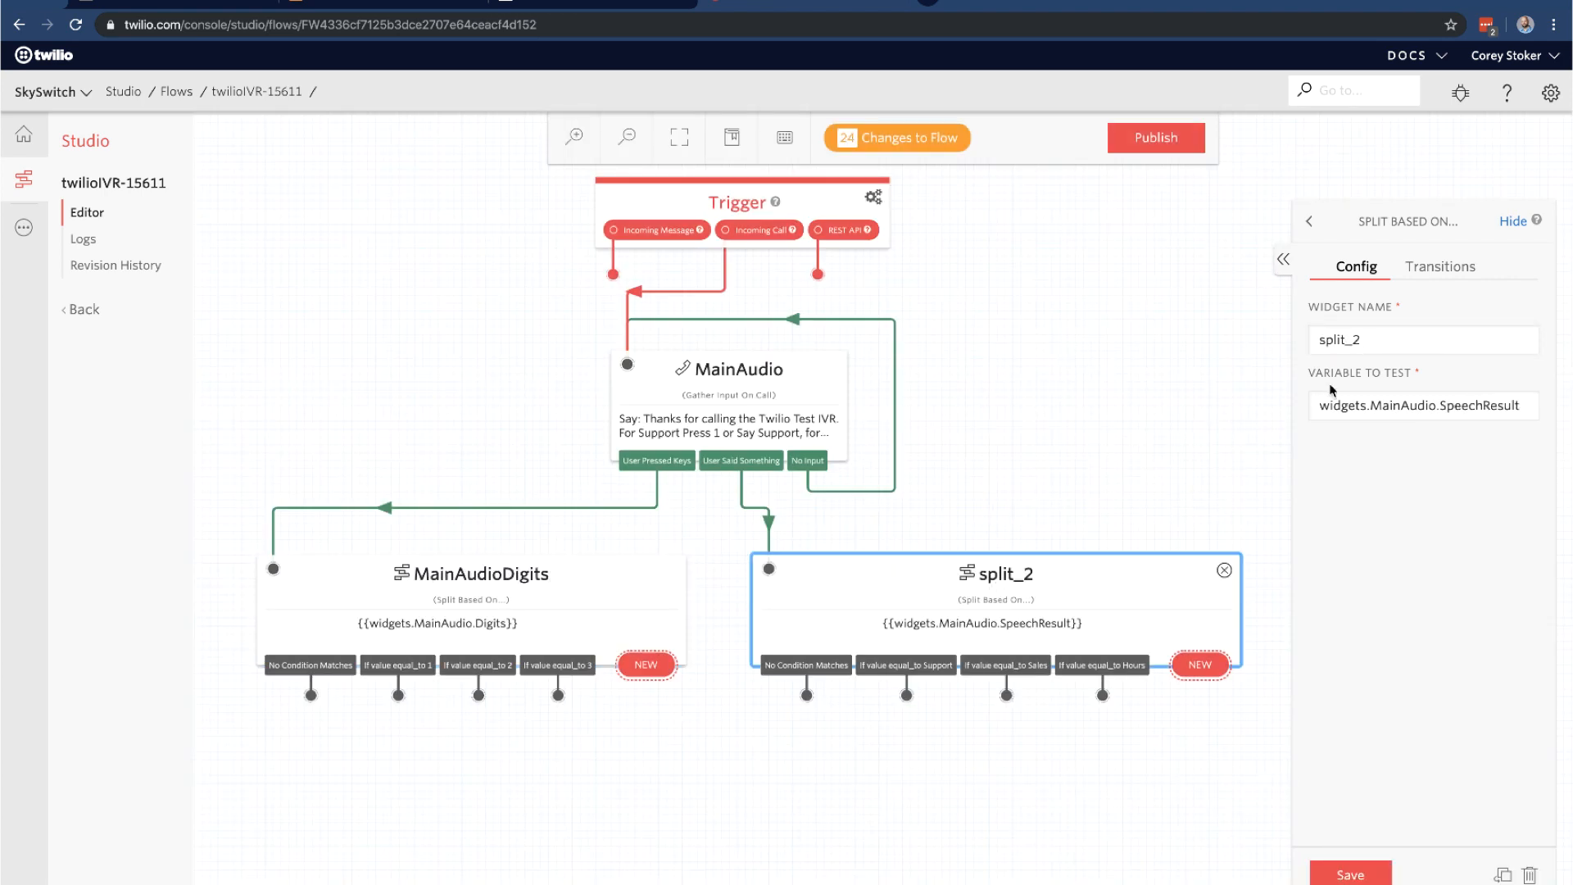
left_click(1427, 327)
type("N")
key("ctrl+a")
type("MainAudioVoice")
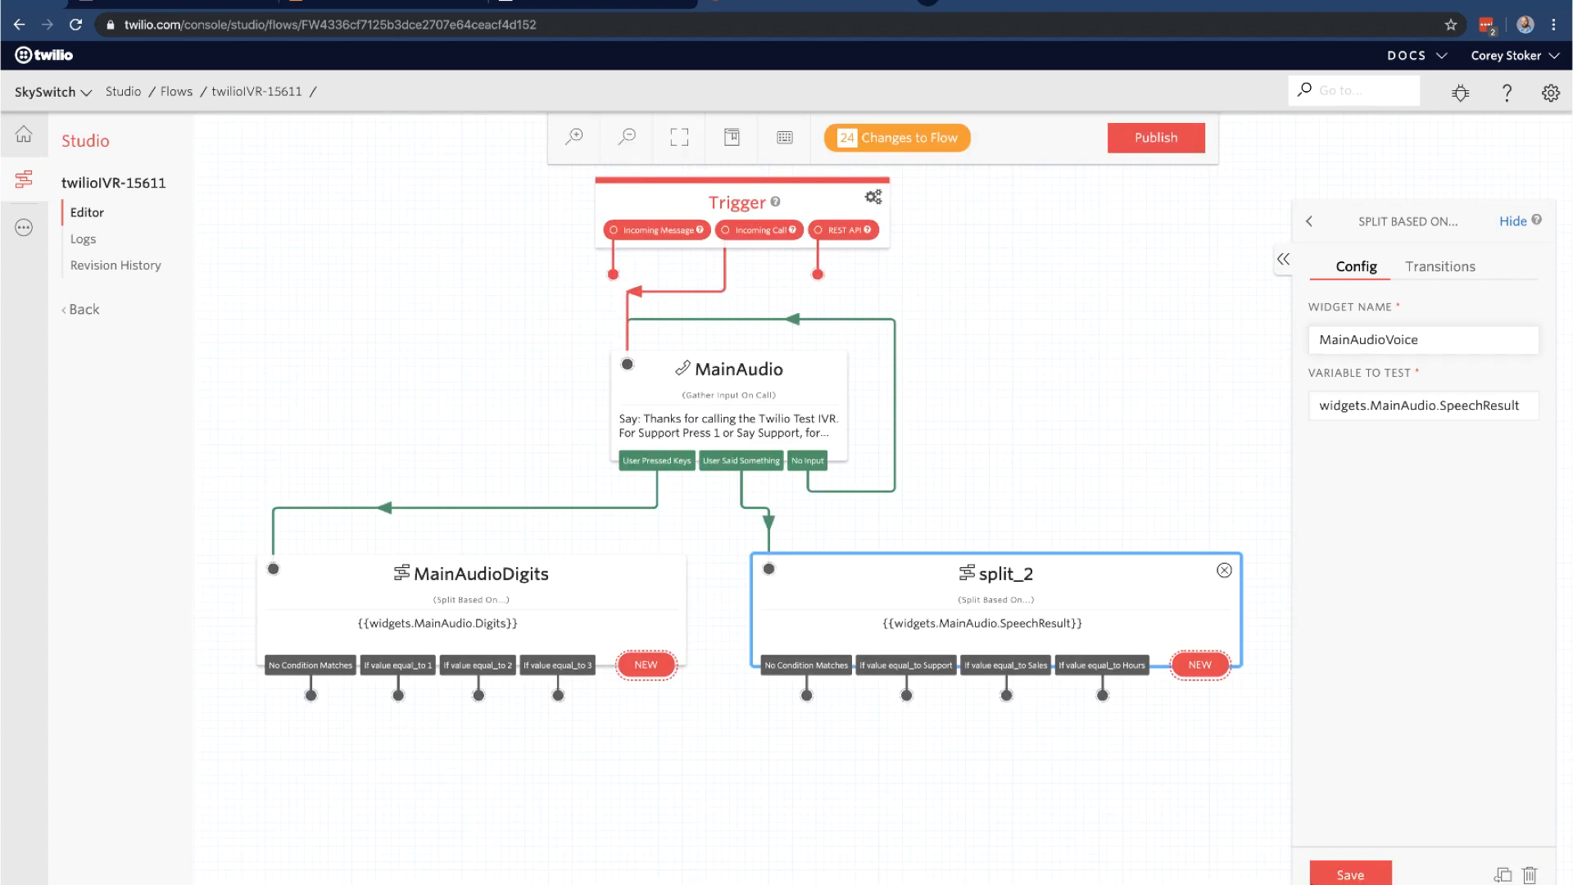
left_click(1350, 874)
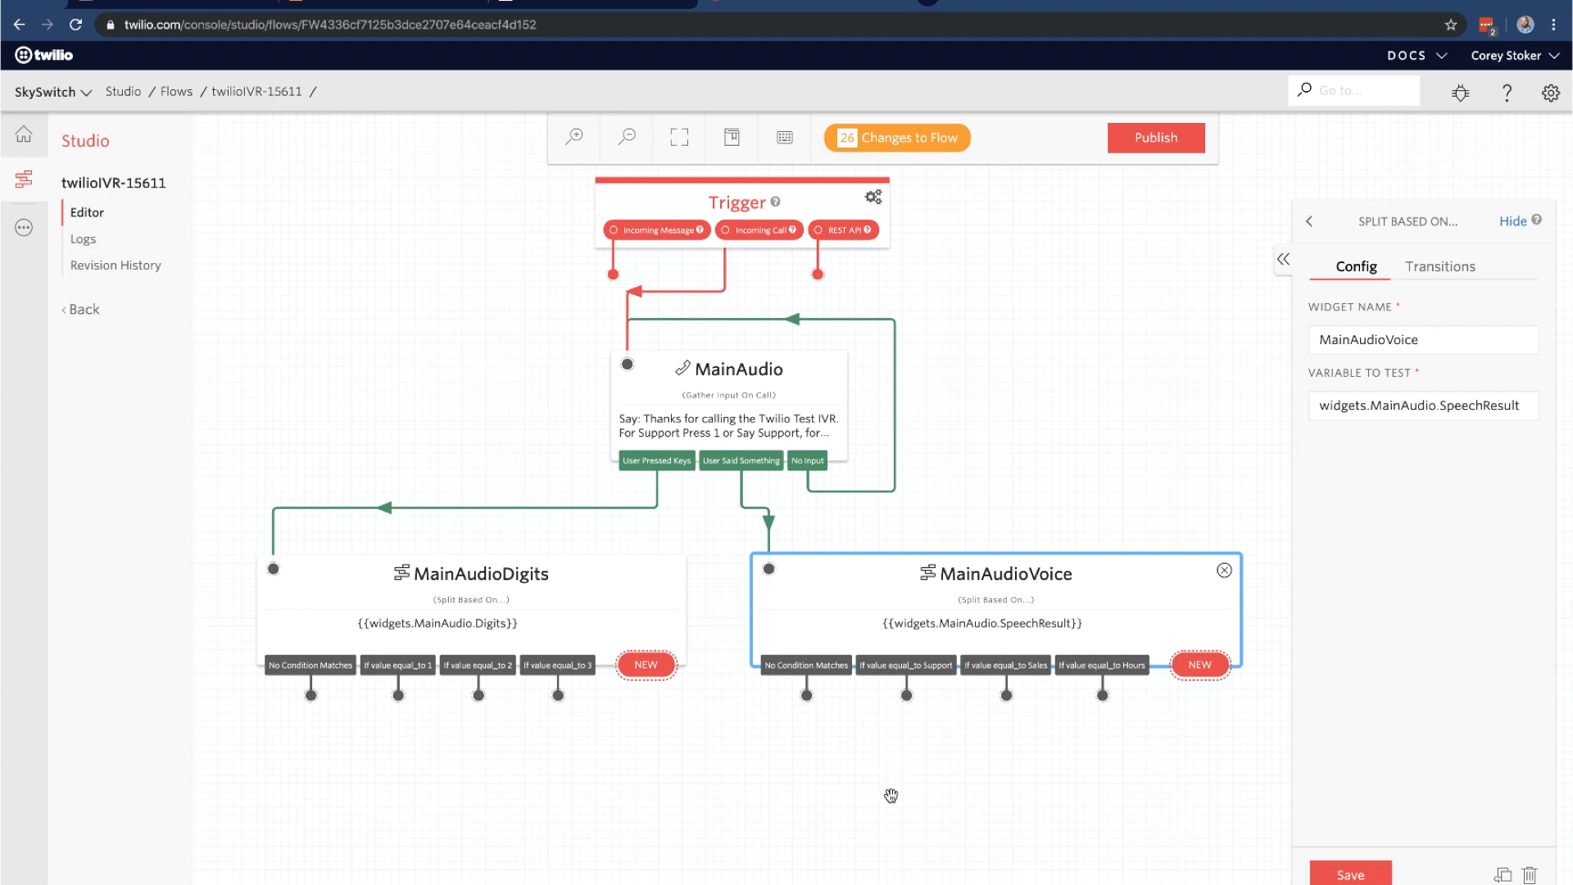
left_click_drag(891, 793, 859, 622)
left_click_drag(866, 720, 756, 711)
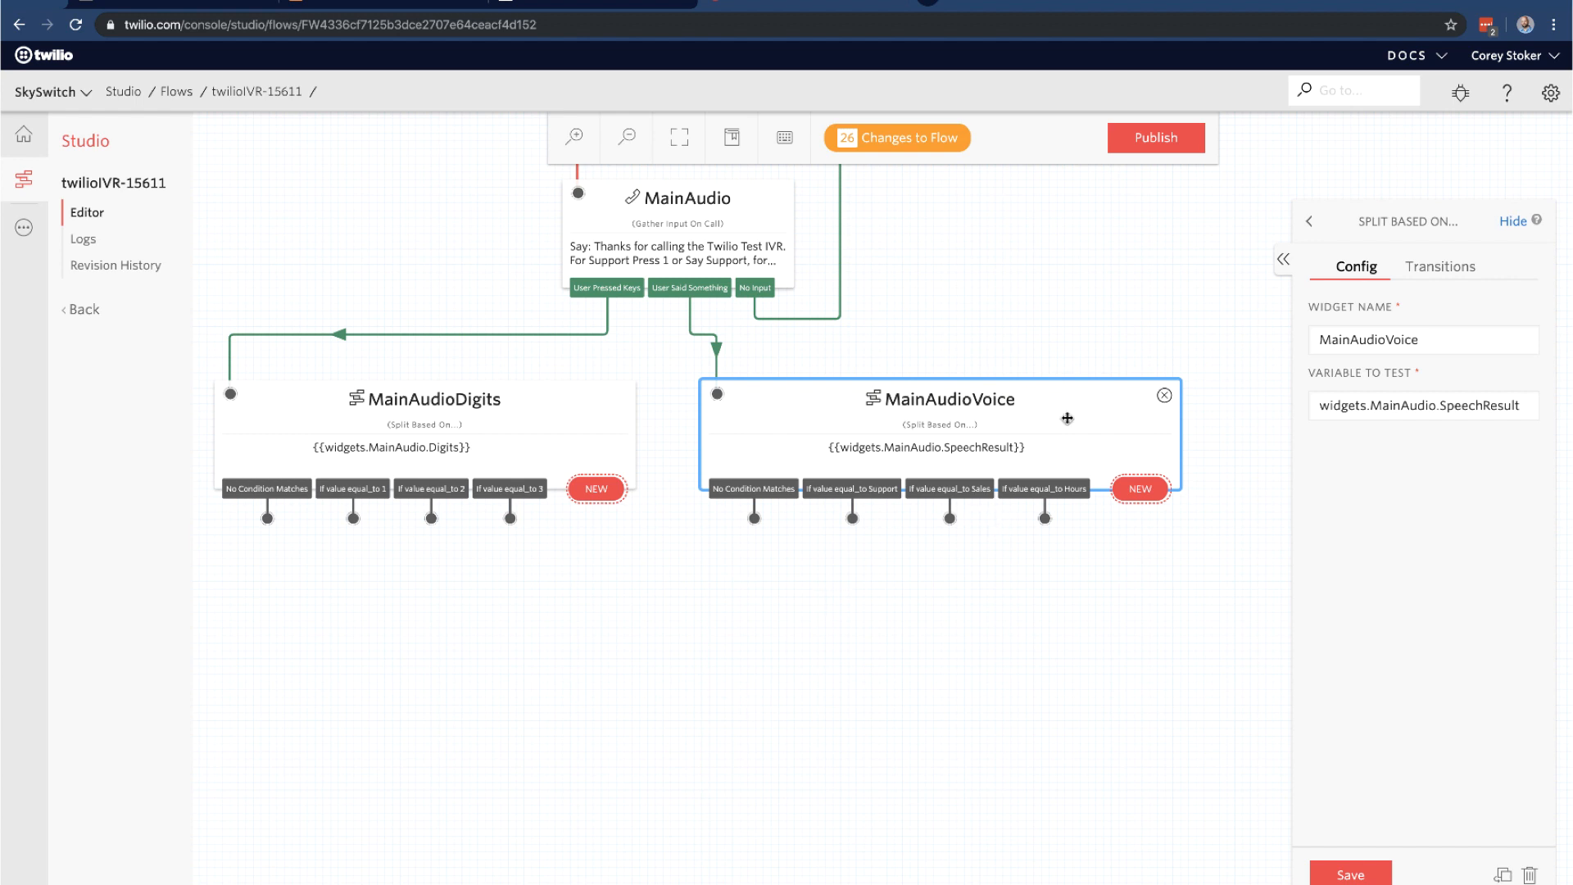
Place a Connect Call To widget below the split widgets
left_click(1309, 223)
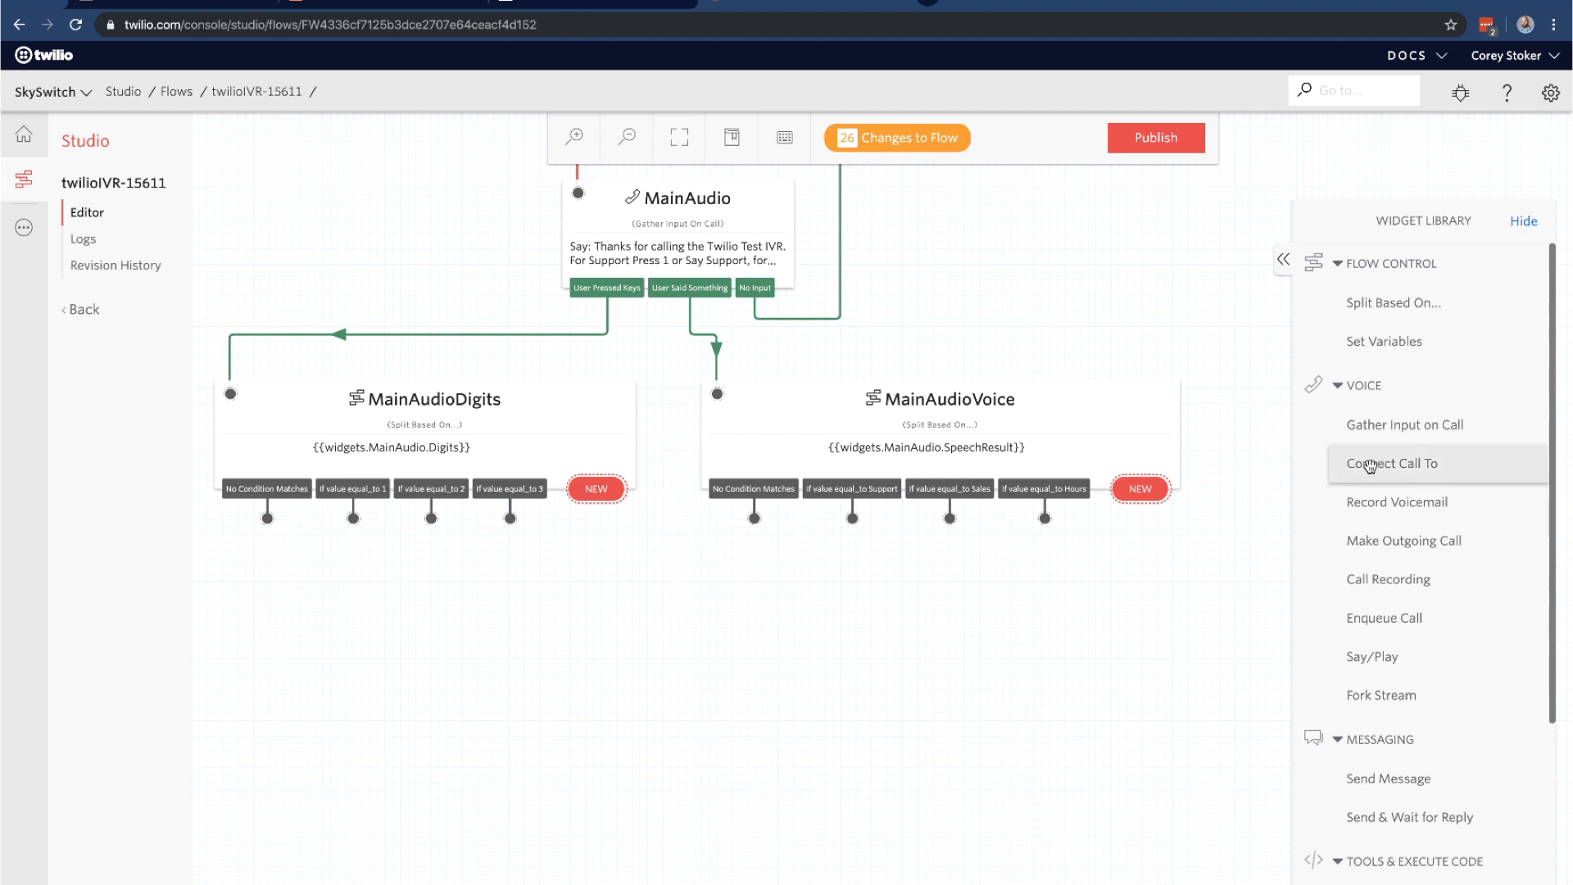
left_click_drag(1362, 461, 320, 701)
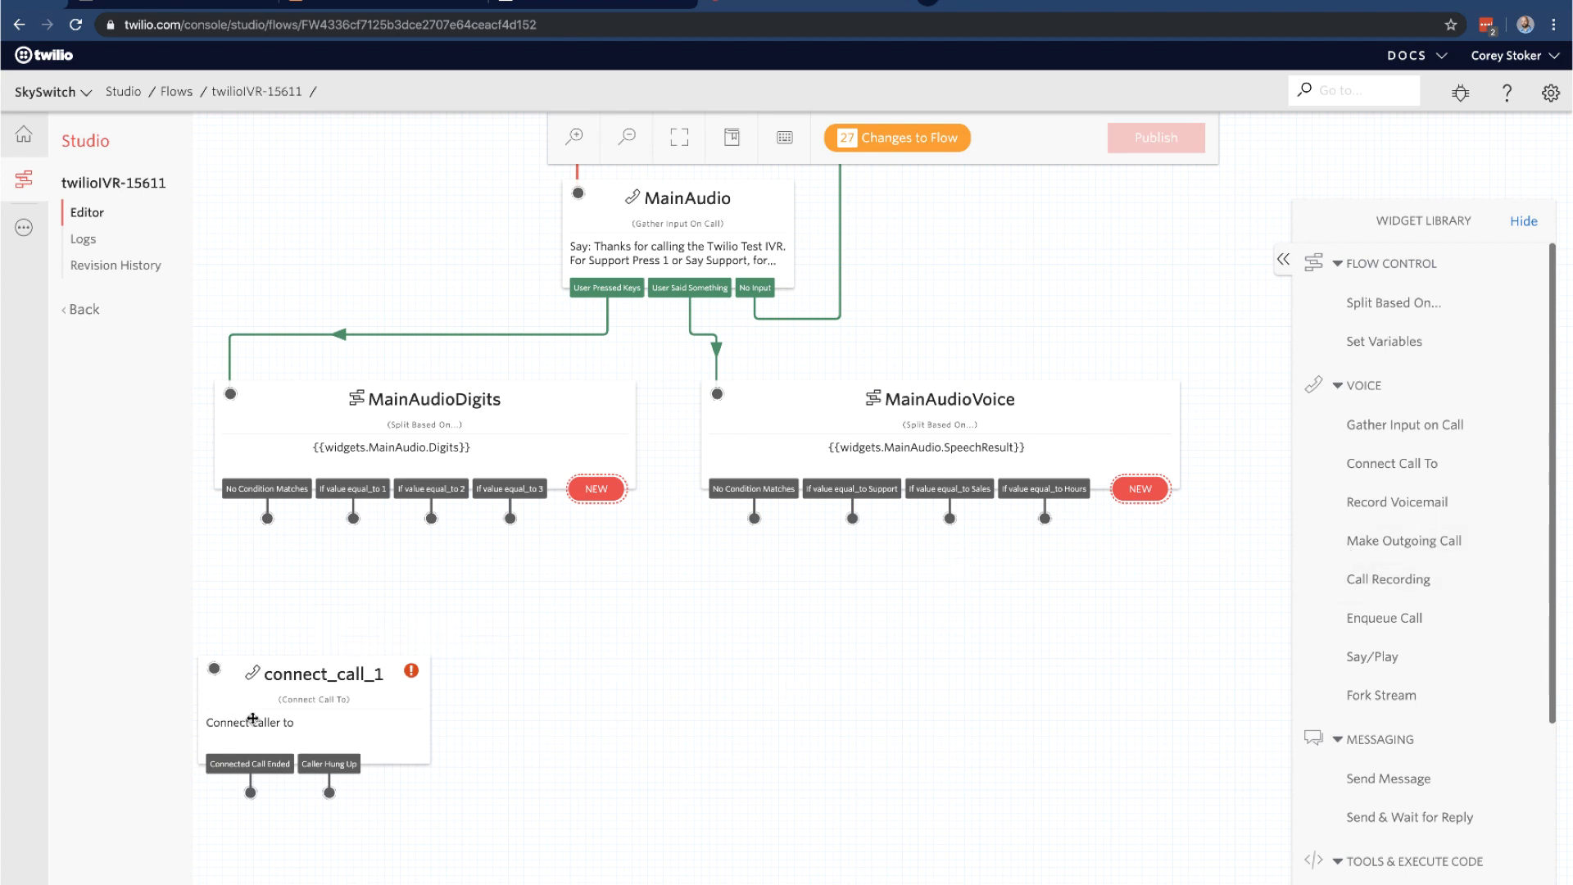
left_click(279, 717)
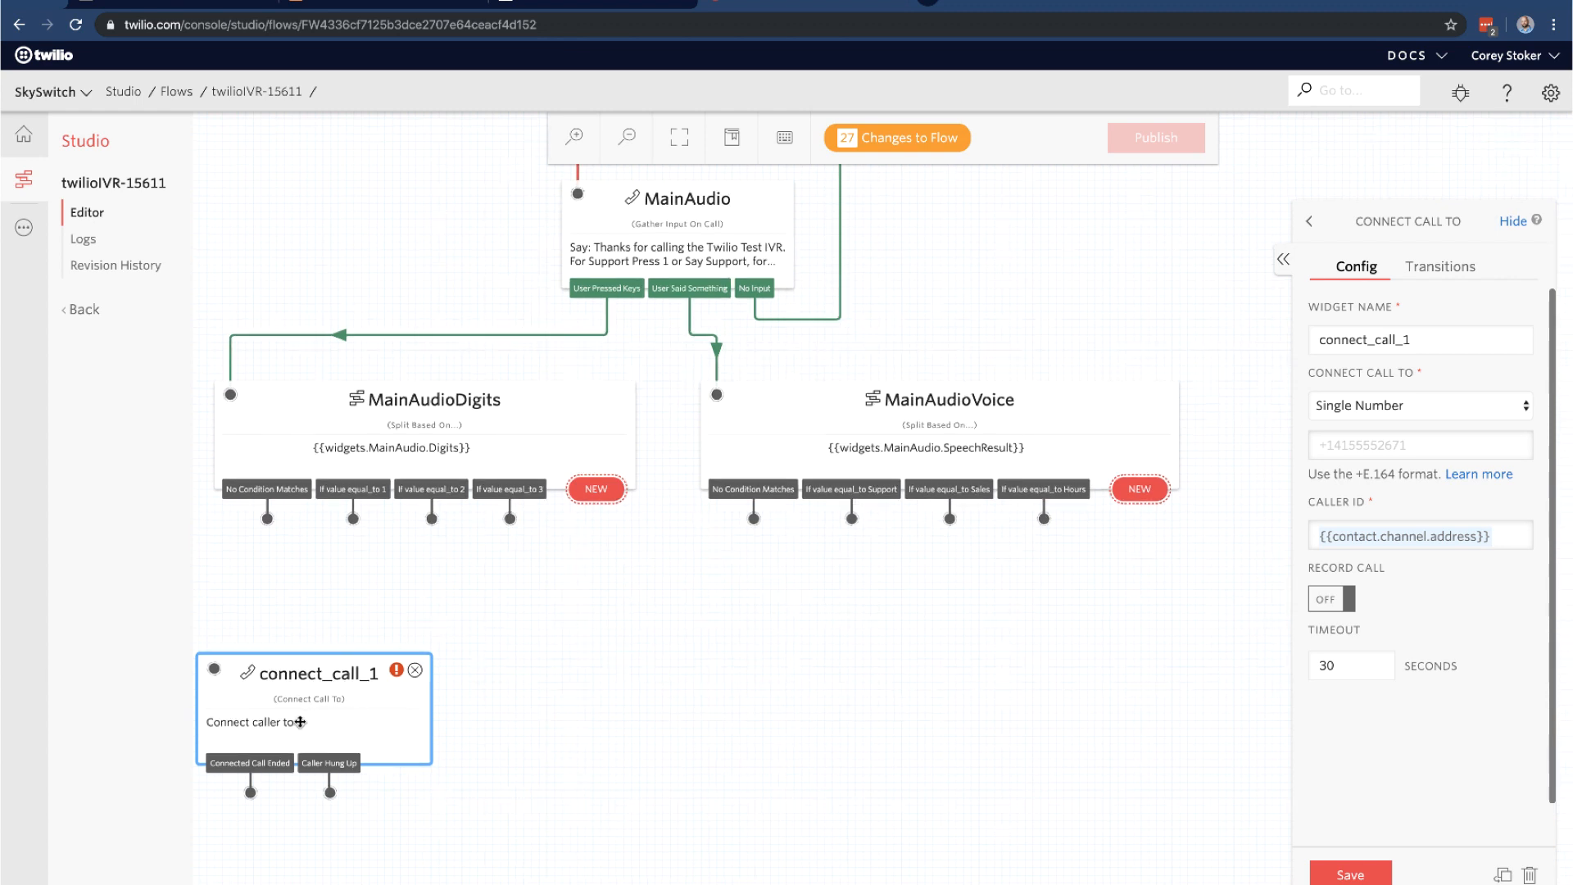
left_click_drag(304, 720, 421, 723)
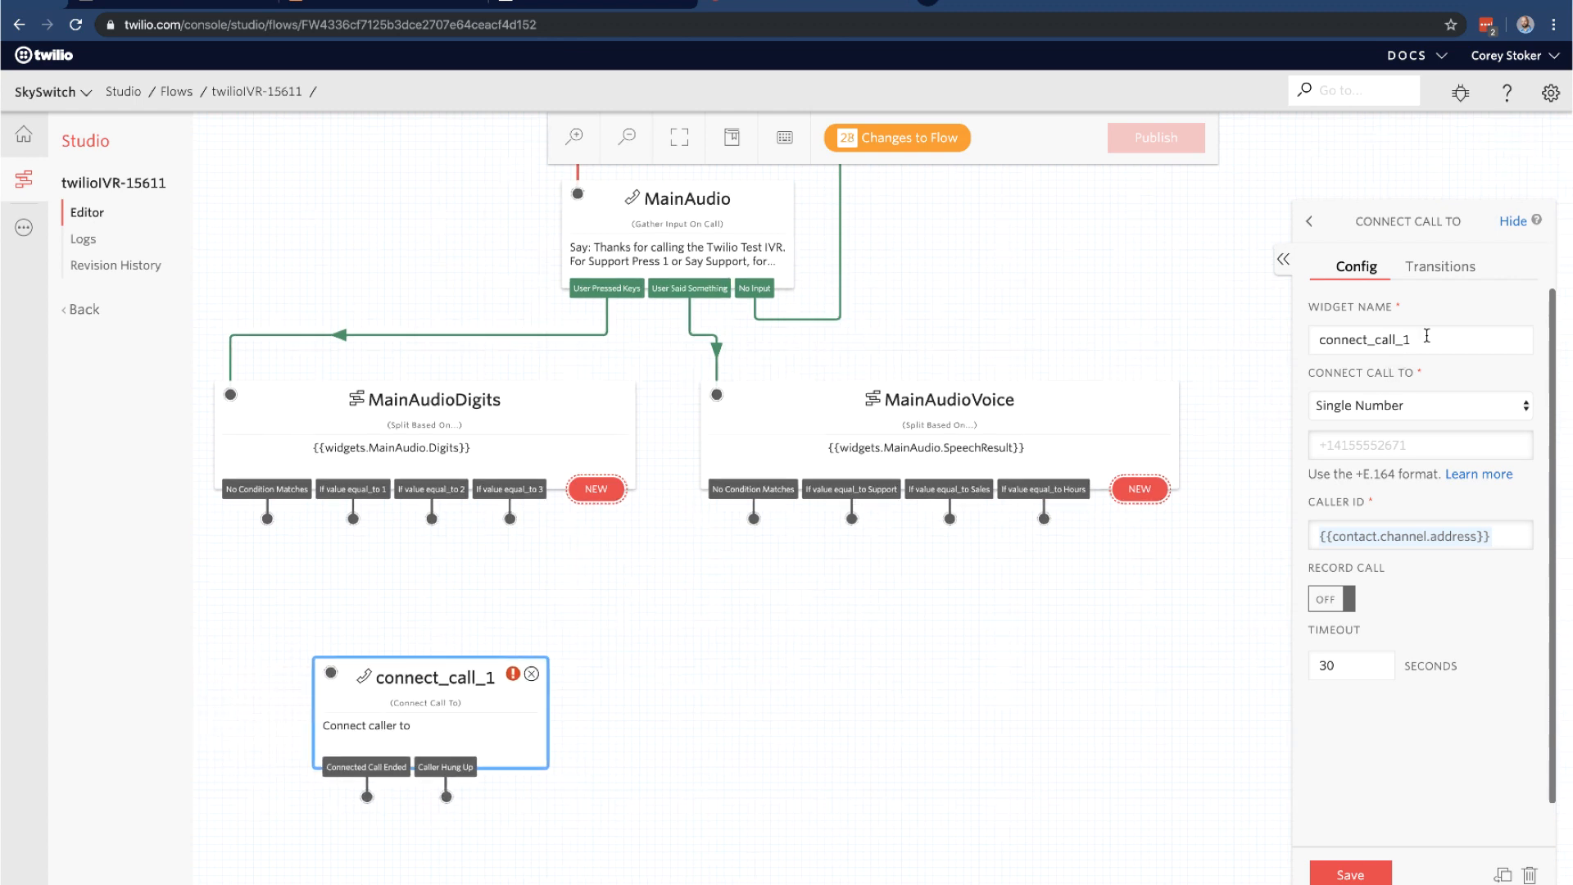
Name the widget ConnectCallSupport, set it to connect to a SIP Endpoint, then switch to Dashmanager
left_click_drag(1437, 340, 1064, 310)
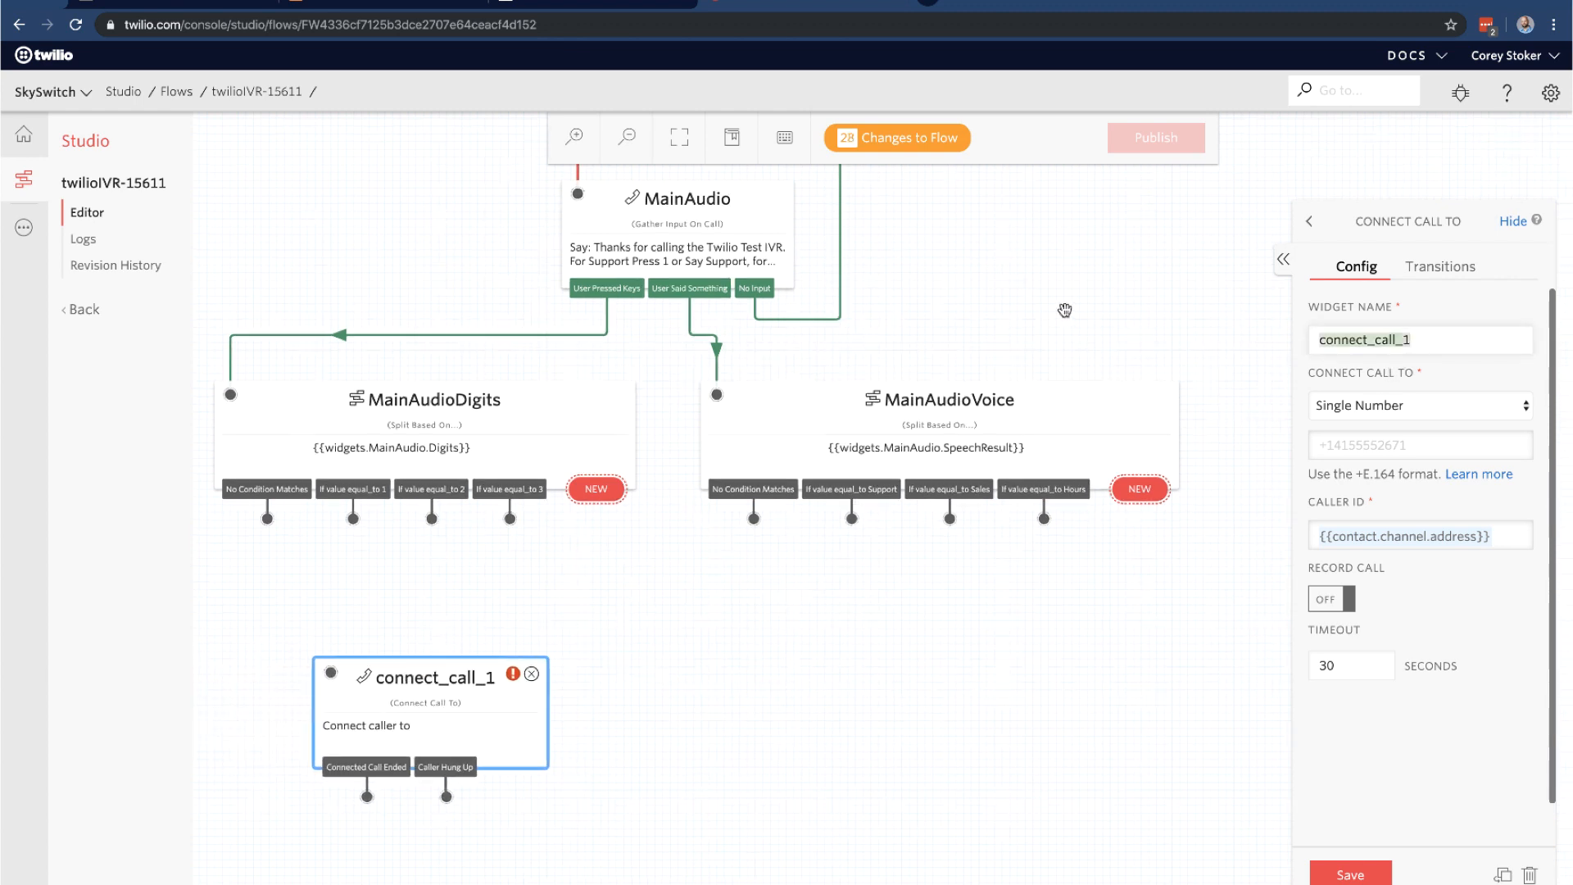
type("Connect")
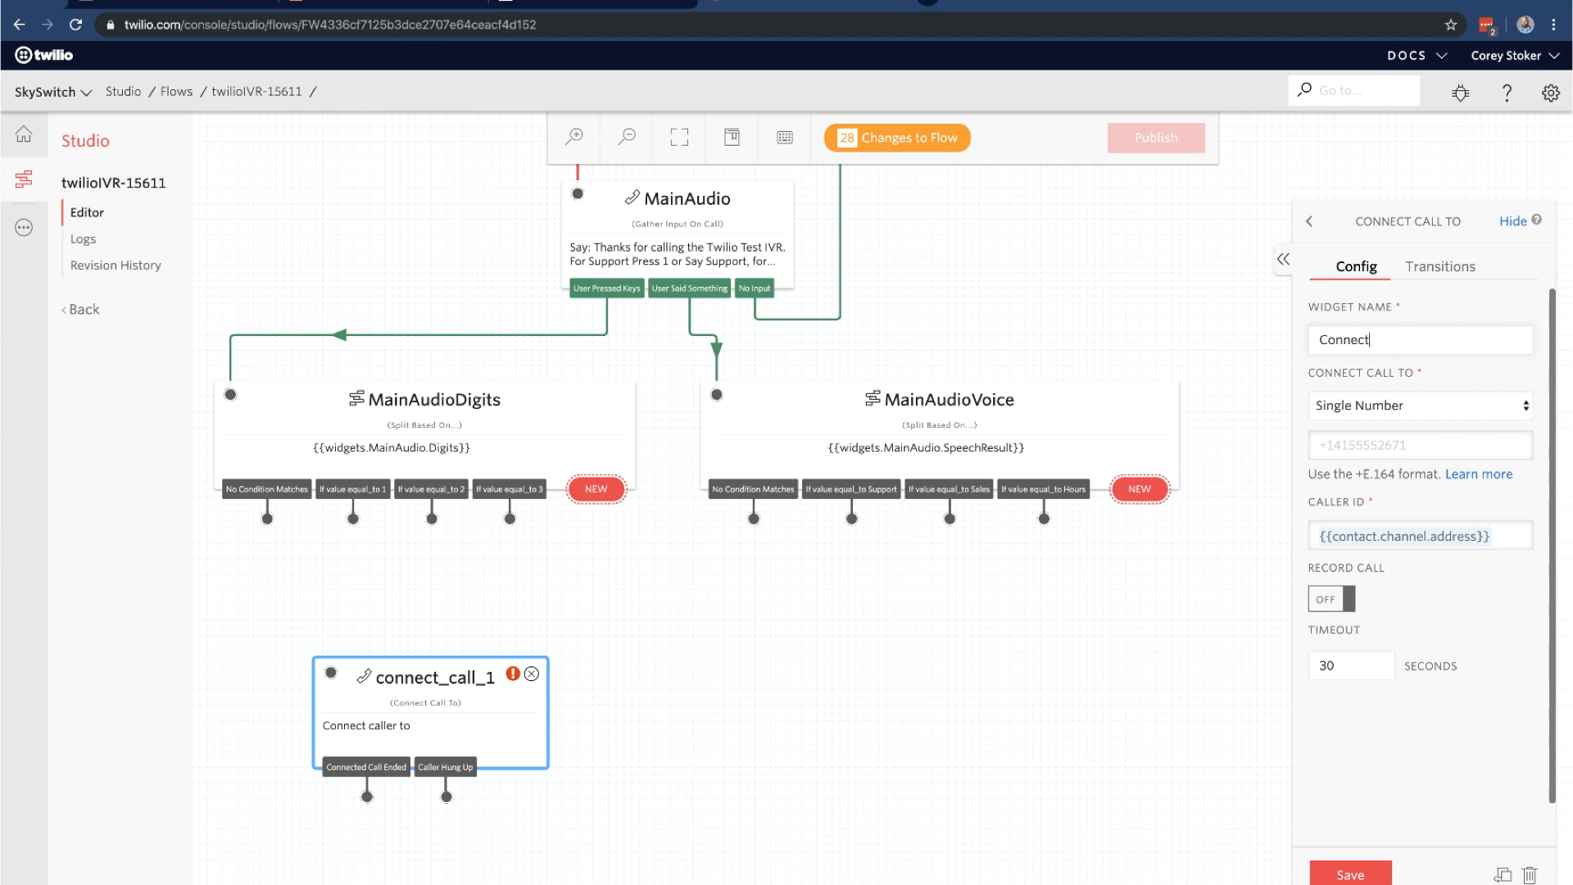
type("CallSupport")
left_click(1410, 414)
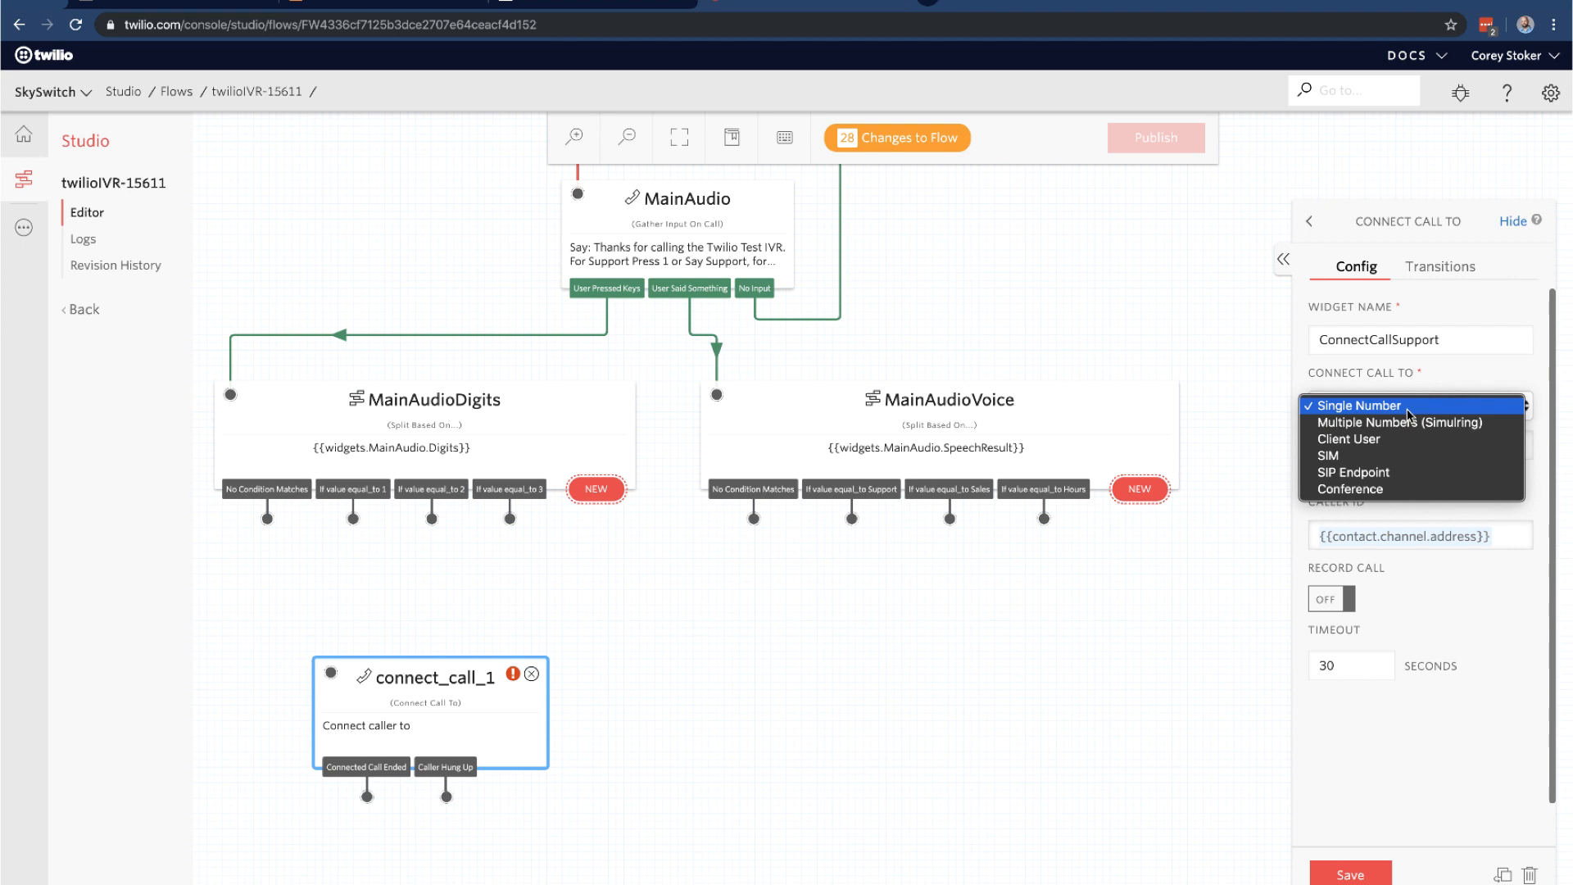
left_click(1393, 474)
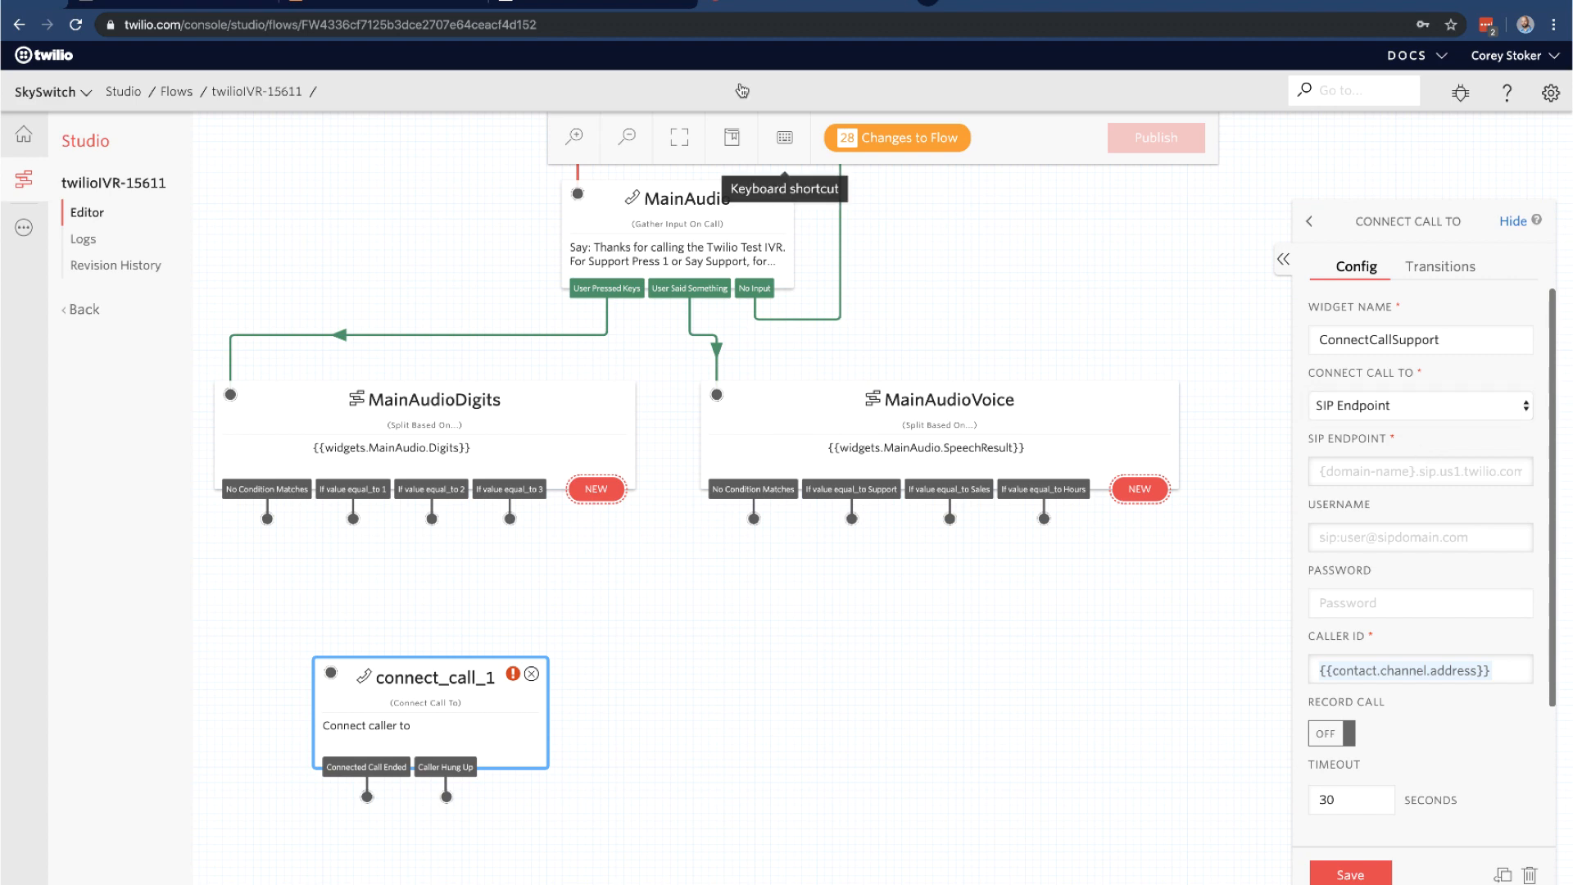
left_click(594, 2)
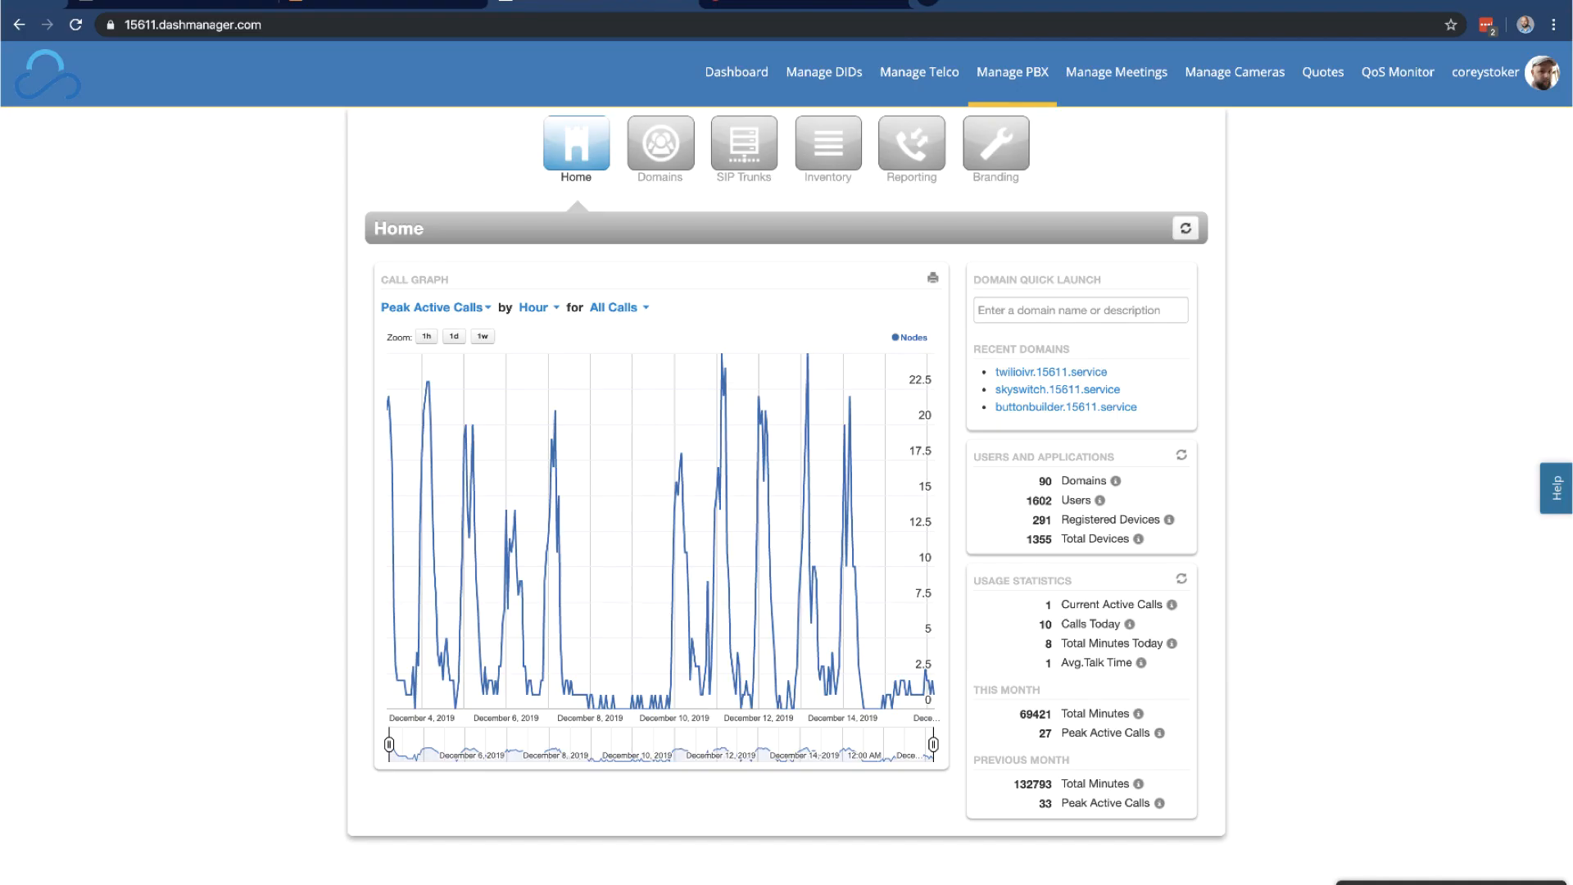
Check the twilioivr.15611.service users for Support Queue's extension 2000, then return to Twilio Studio
left_click(1080, 373)
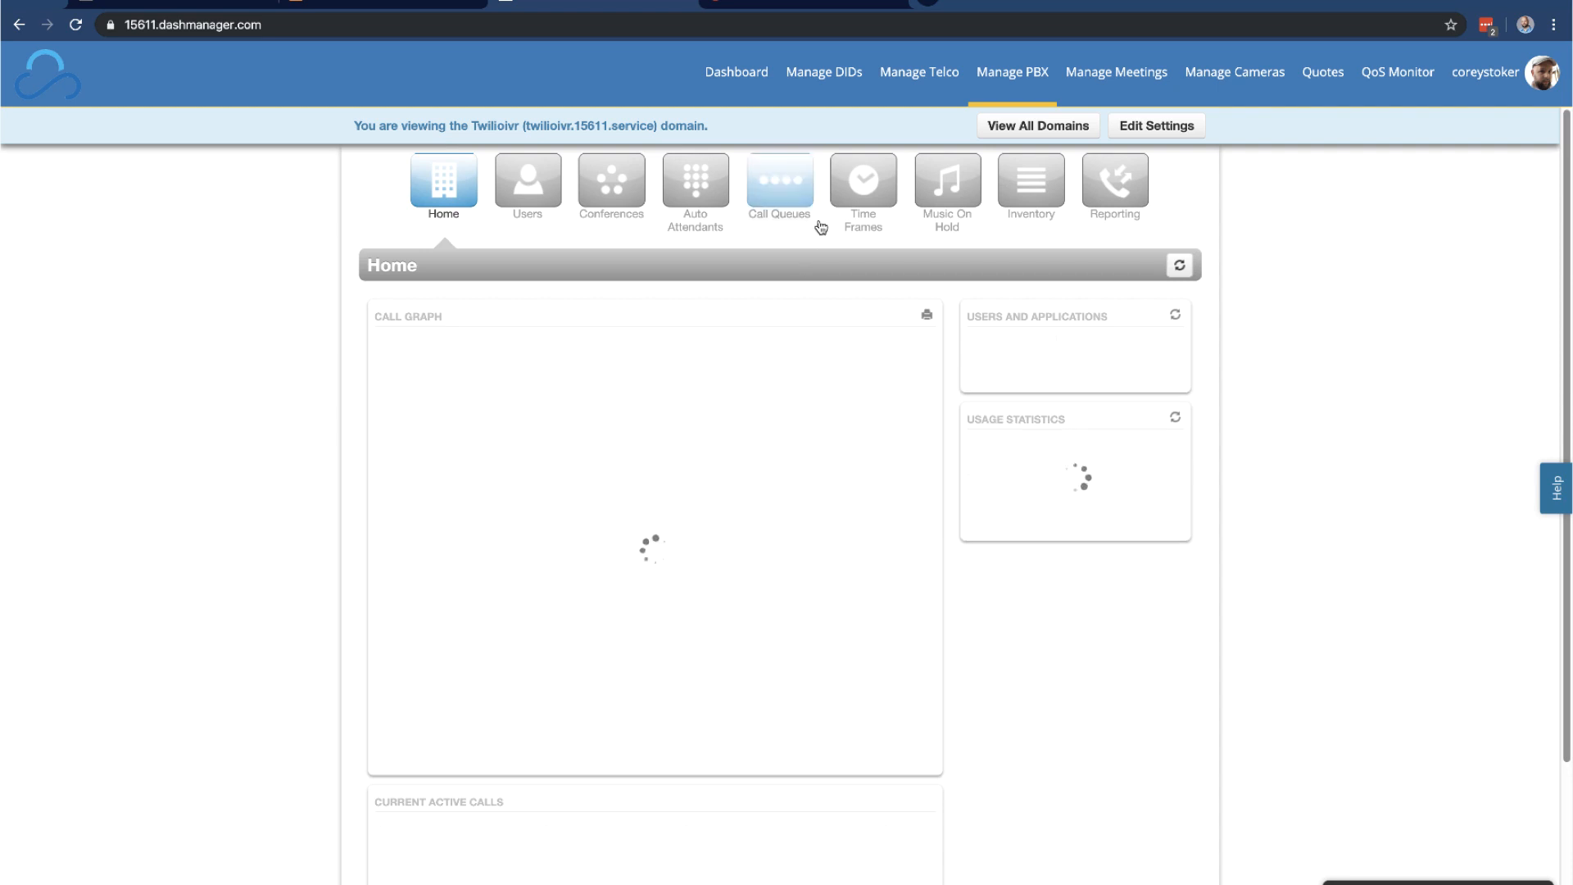
left_click(539, 201)
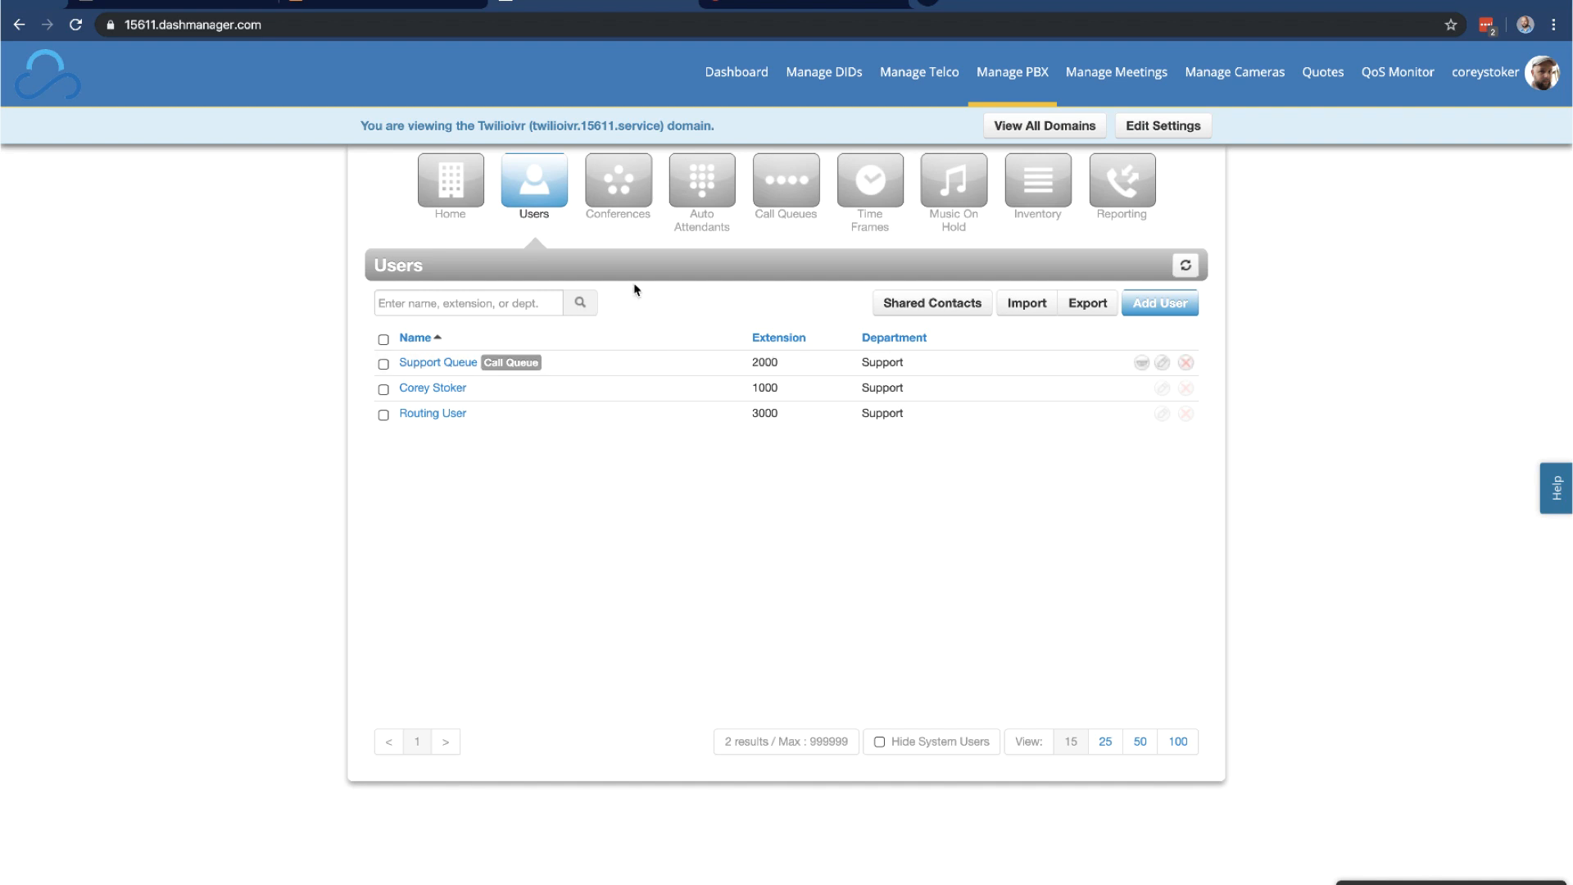
left_click(789, 3)
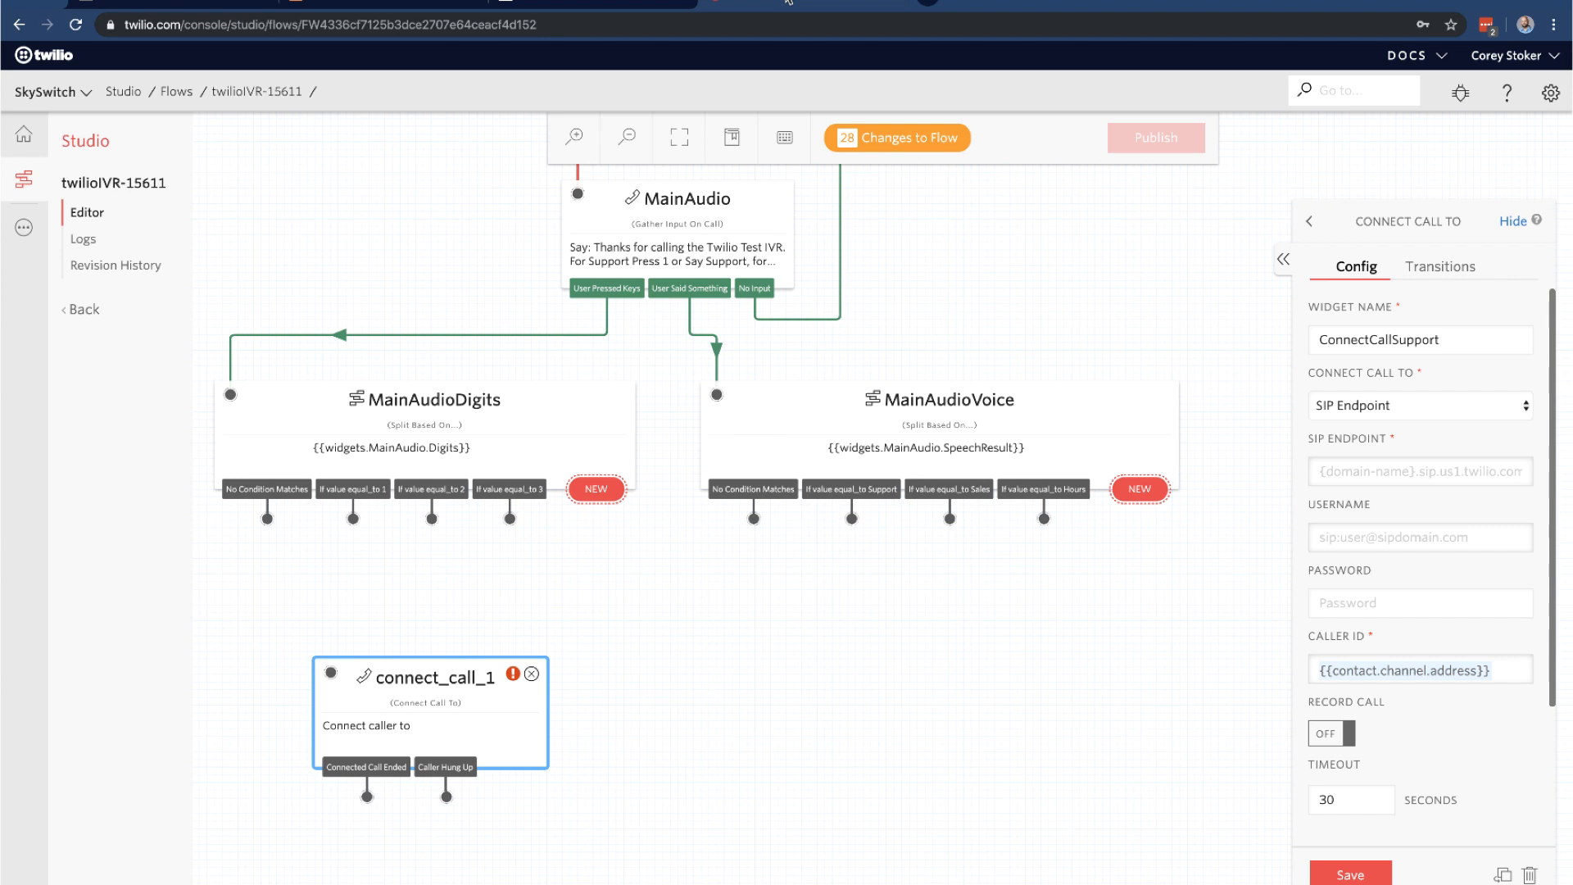
left_click(1369, 470)
type("2000@twilioiv")
type("r-15")
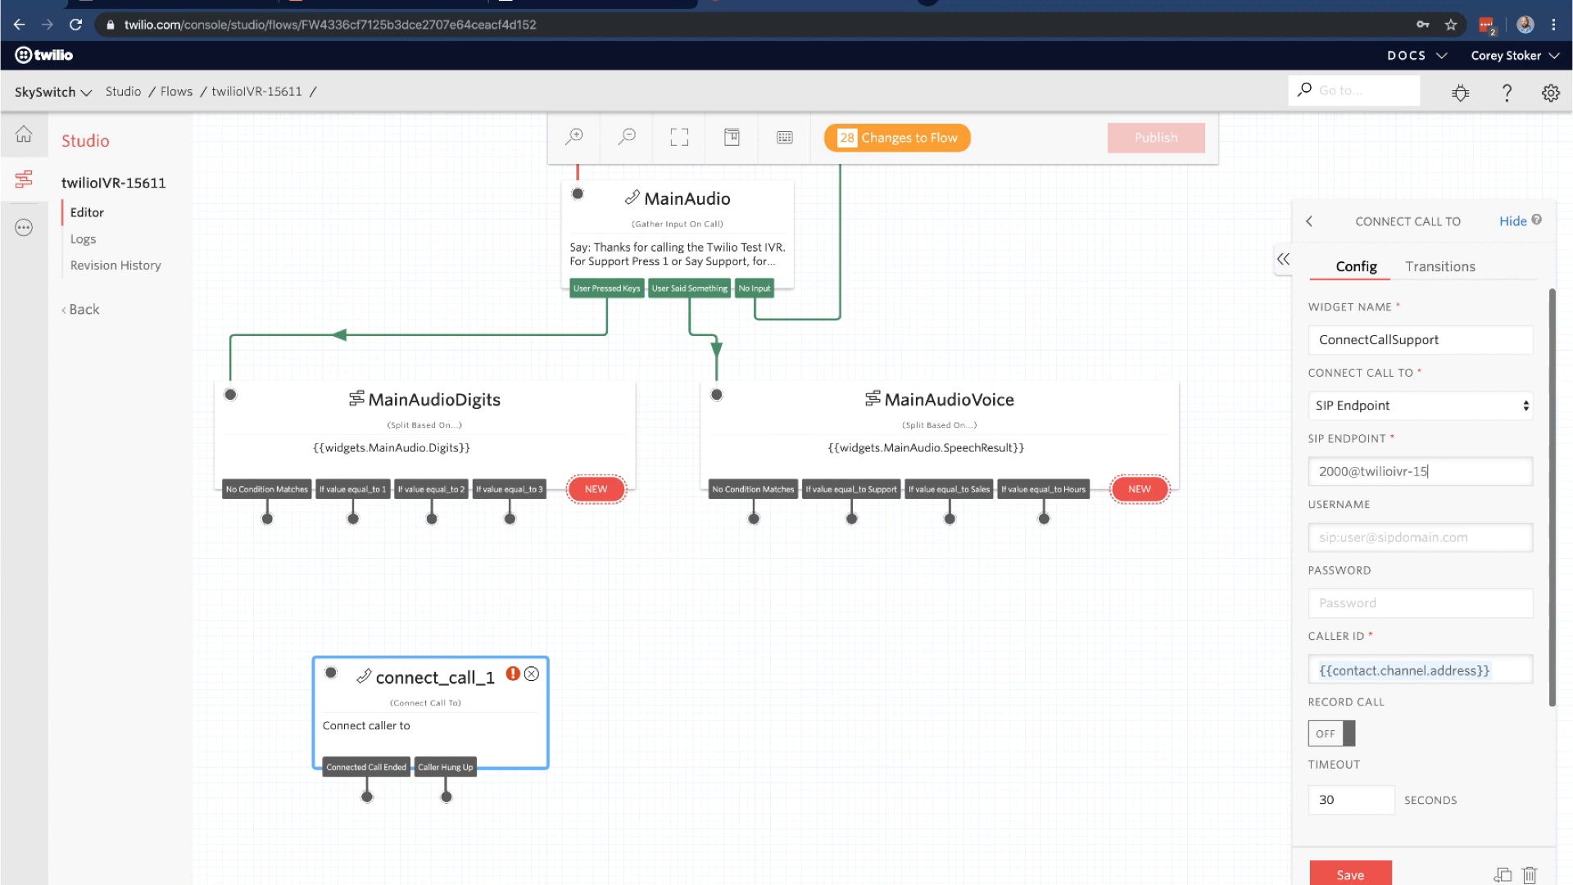
type("611-twilio.voicesupp")
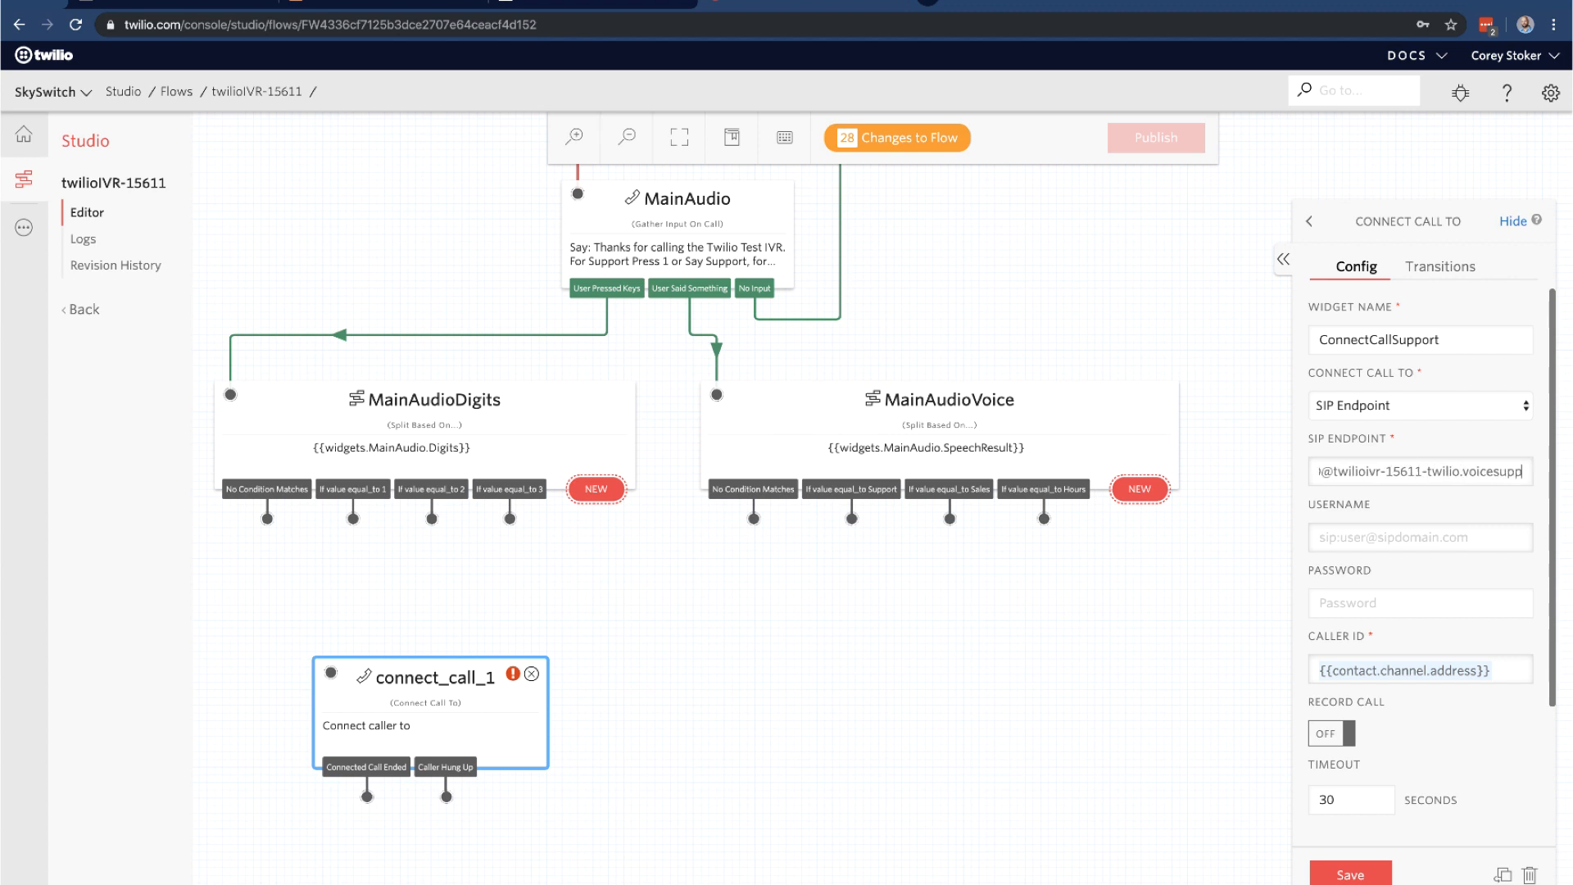
type("orters.com")
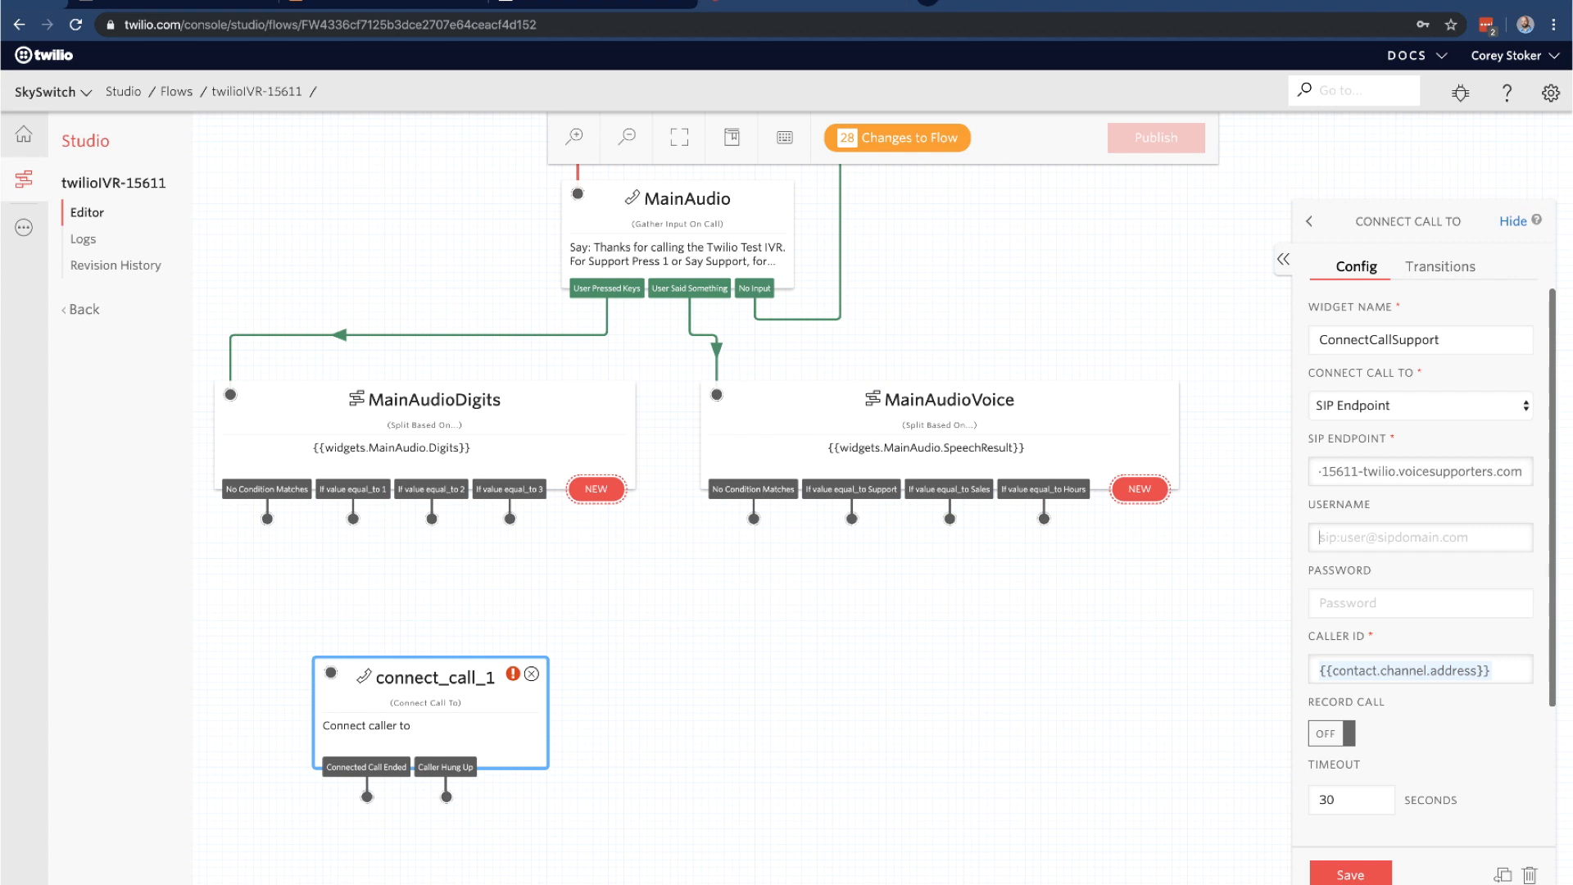
key("Tab")
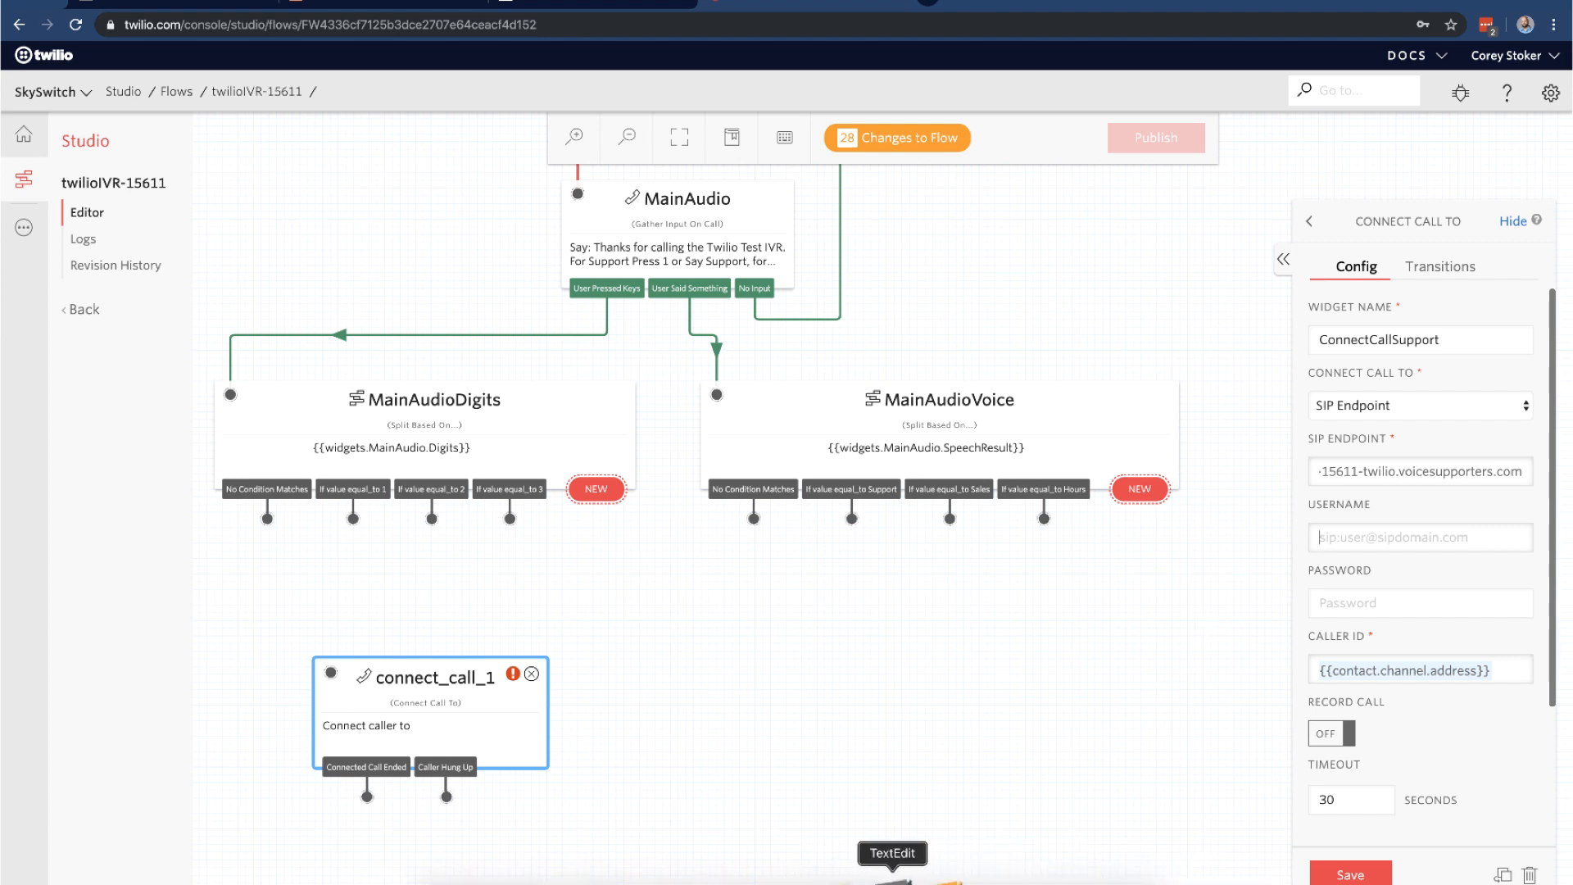
Paste the SIP username and password from the notes and save the widget
left_click(893, 883)
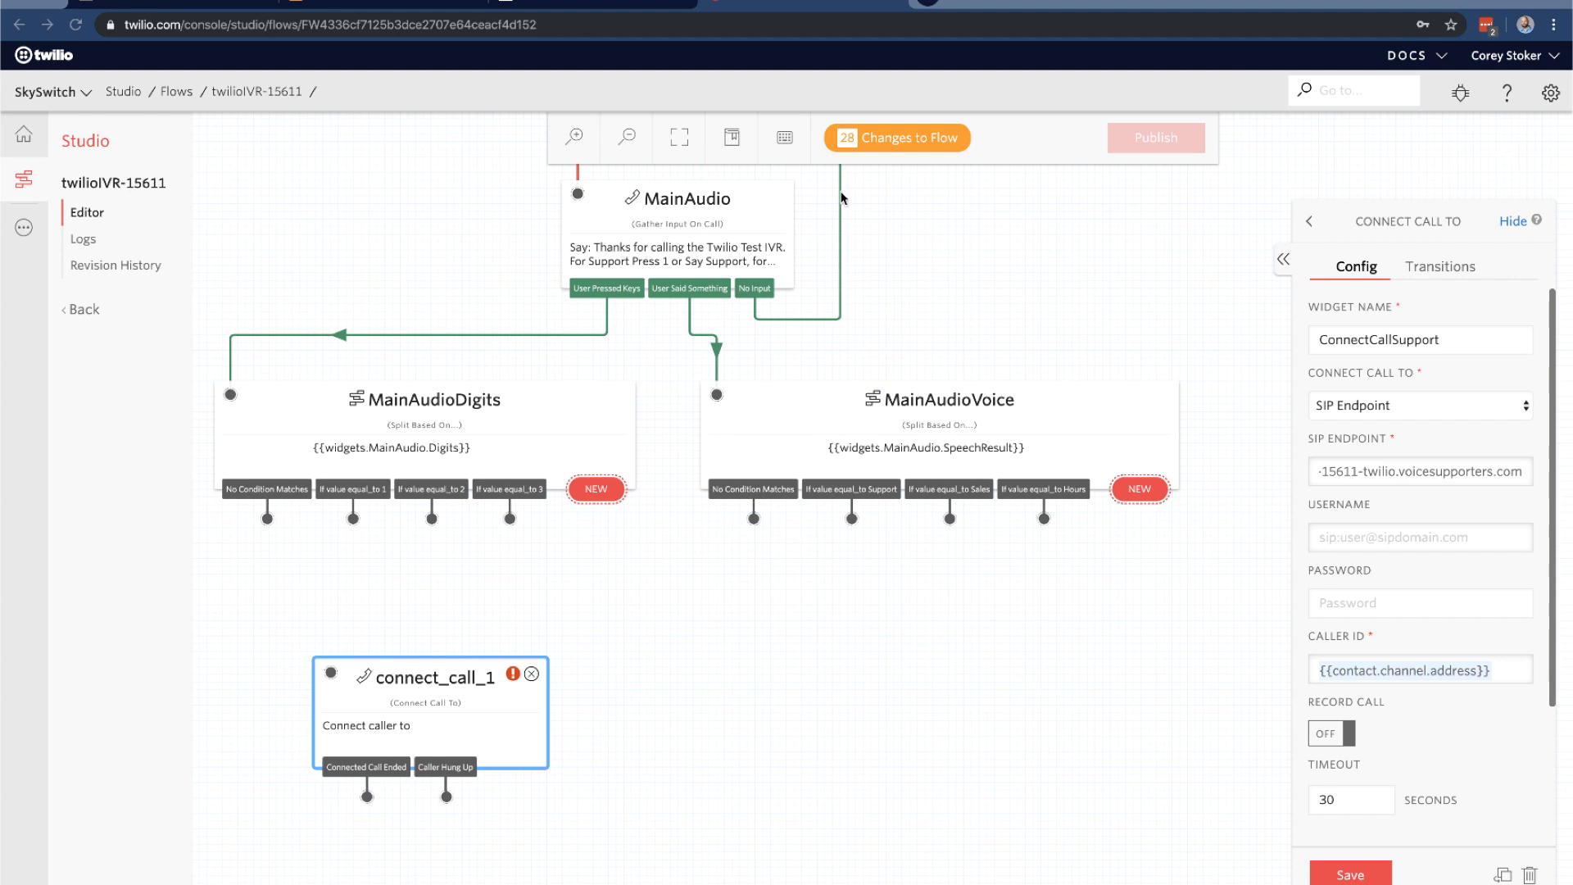
left_click(1362, 537)
type("twilioivr1")
left_click(1342, 604)
key("super+v")
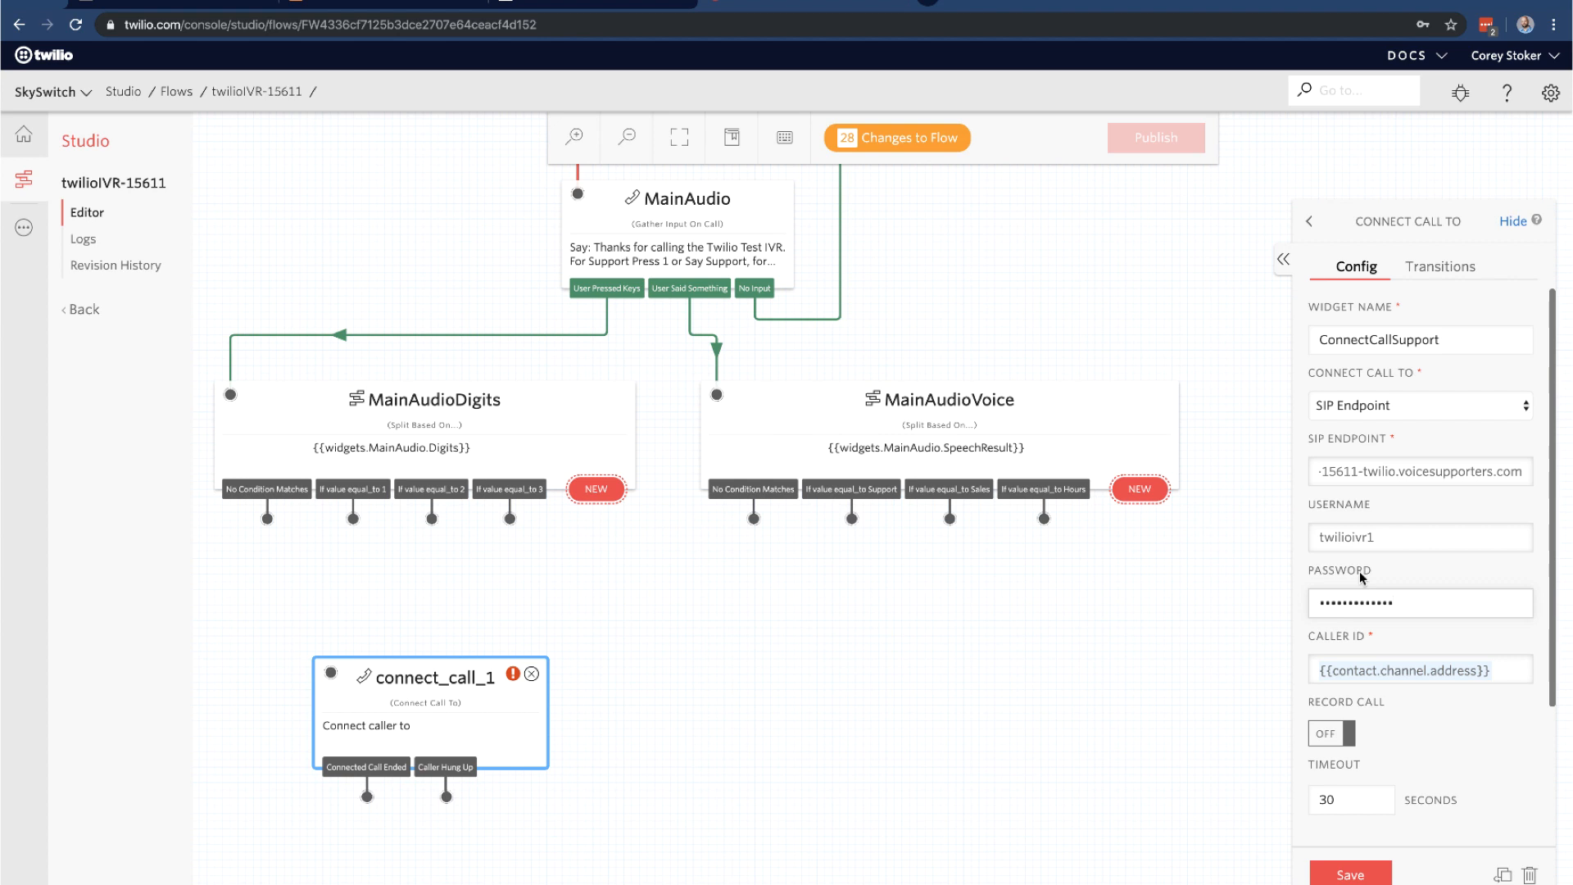
left_click(1440, 267)
left_click(1354, 266)
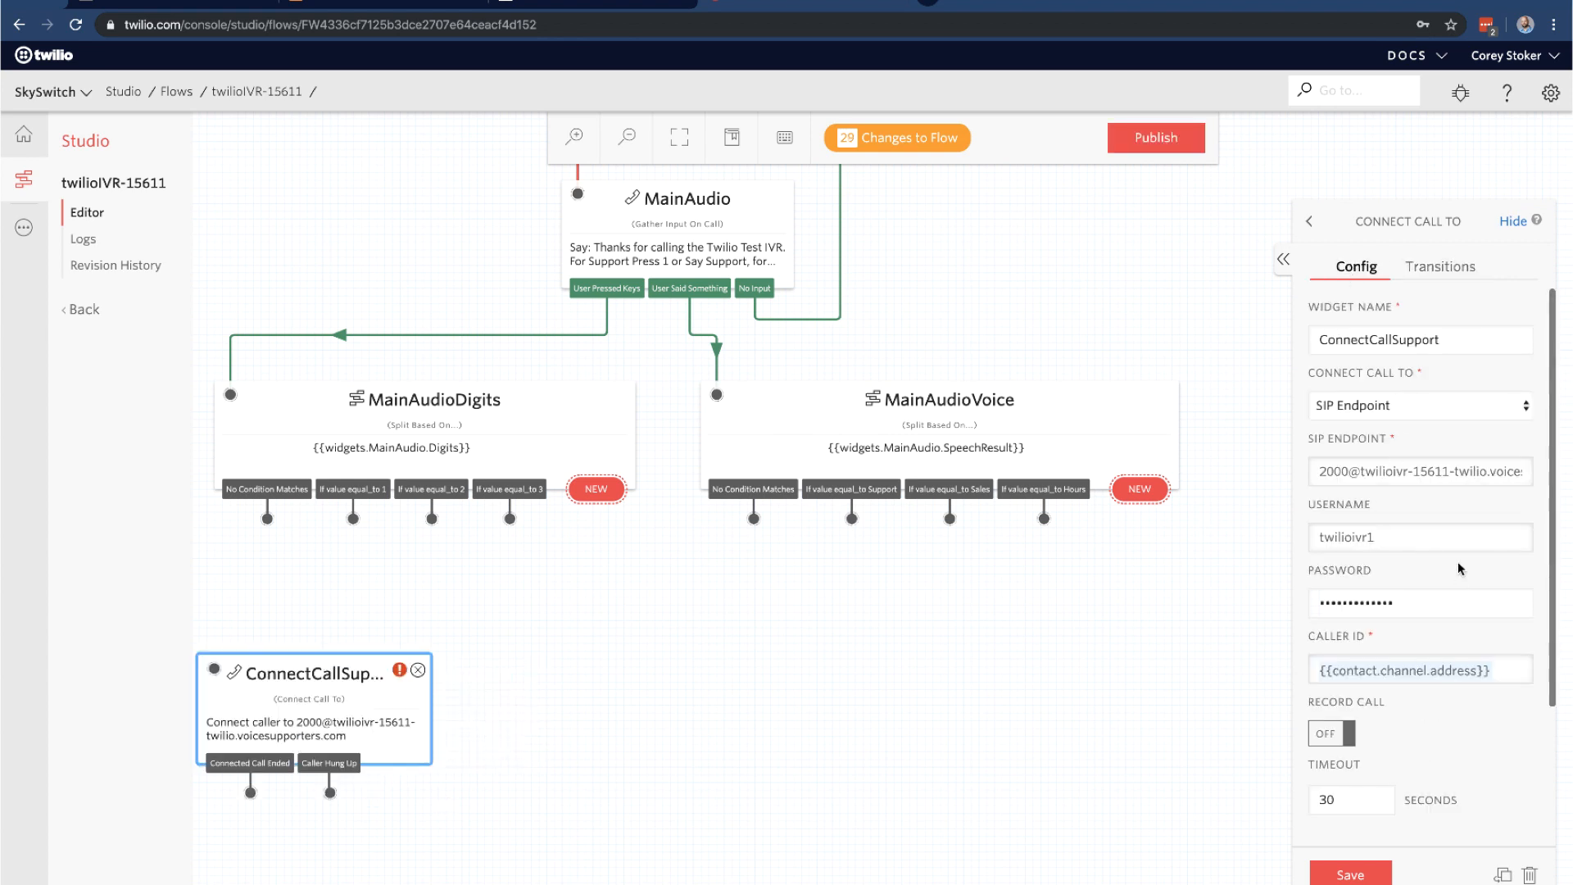
left_click(1351, 873)
mouse_move(406, 664)
Duplicate ConnectCallSupport and rename the copy to ConnectCallSales
left_click(1502, 873)
left_click_drag(614, 676, 615, 672)
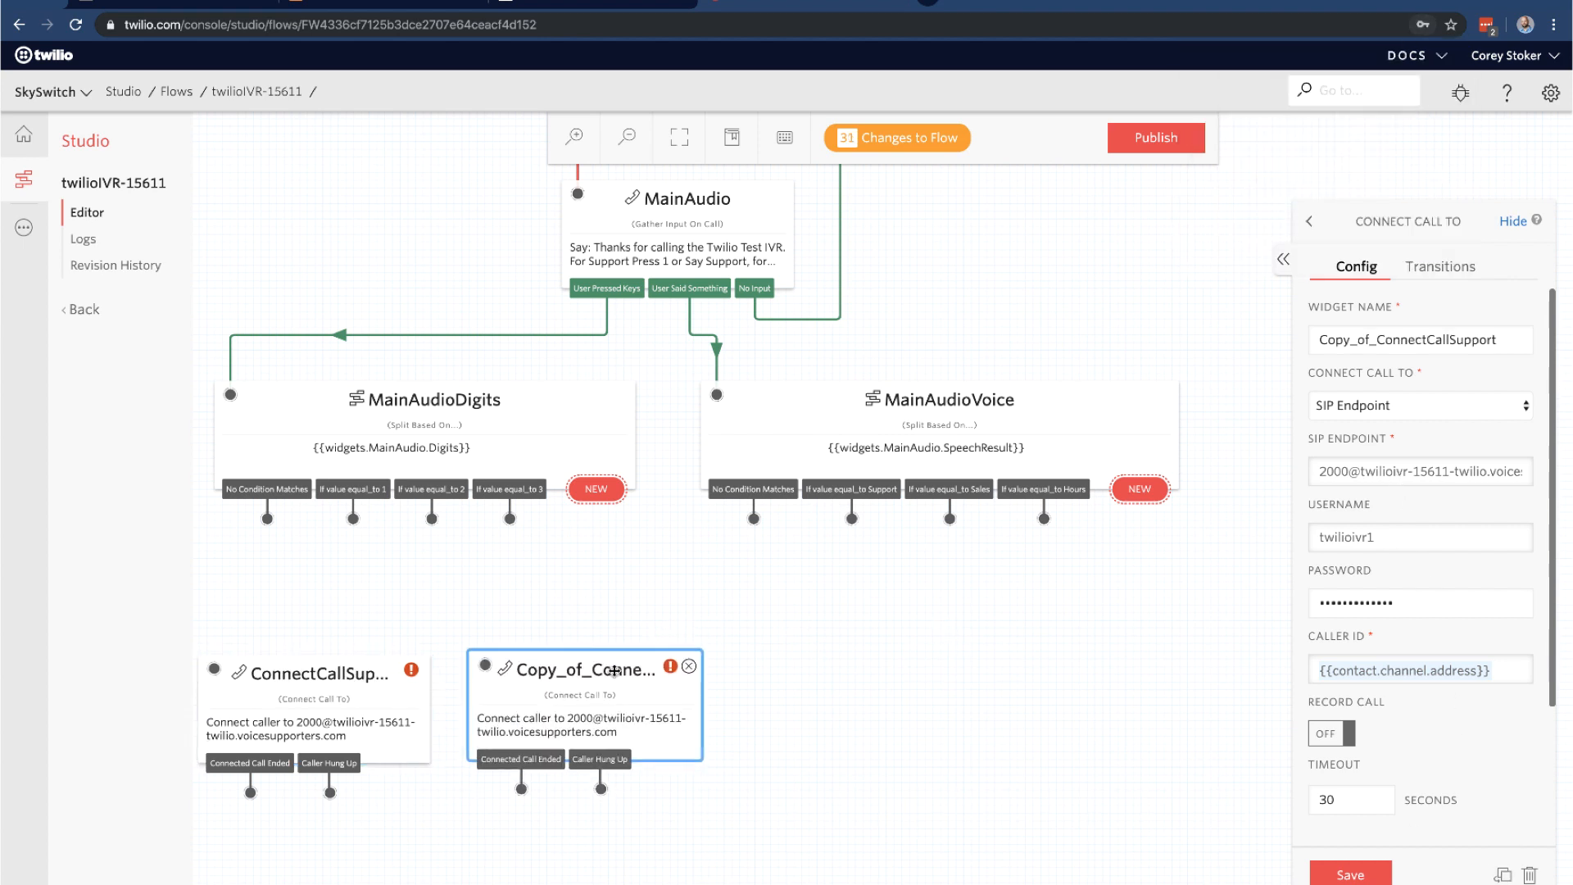
left_click_drag(1478, 333, 1376, 338)
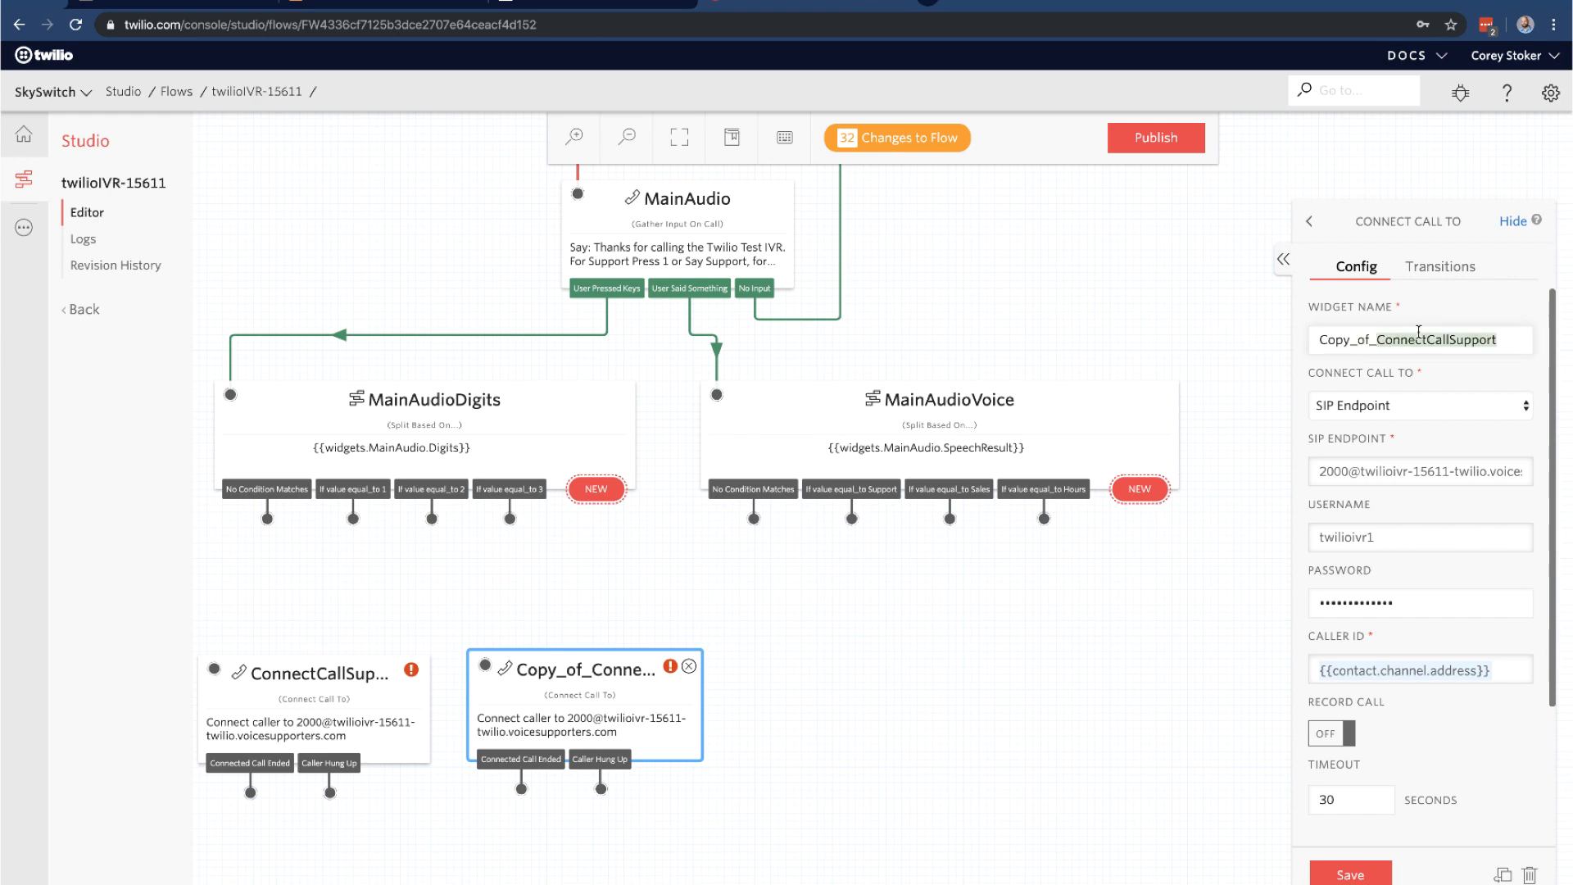
left_click(1347, 340)
left_click_drag(1379, 339, 1299, 334)
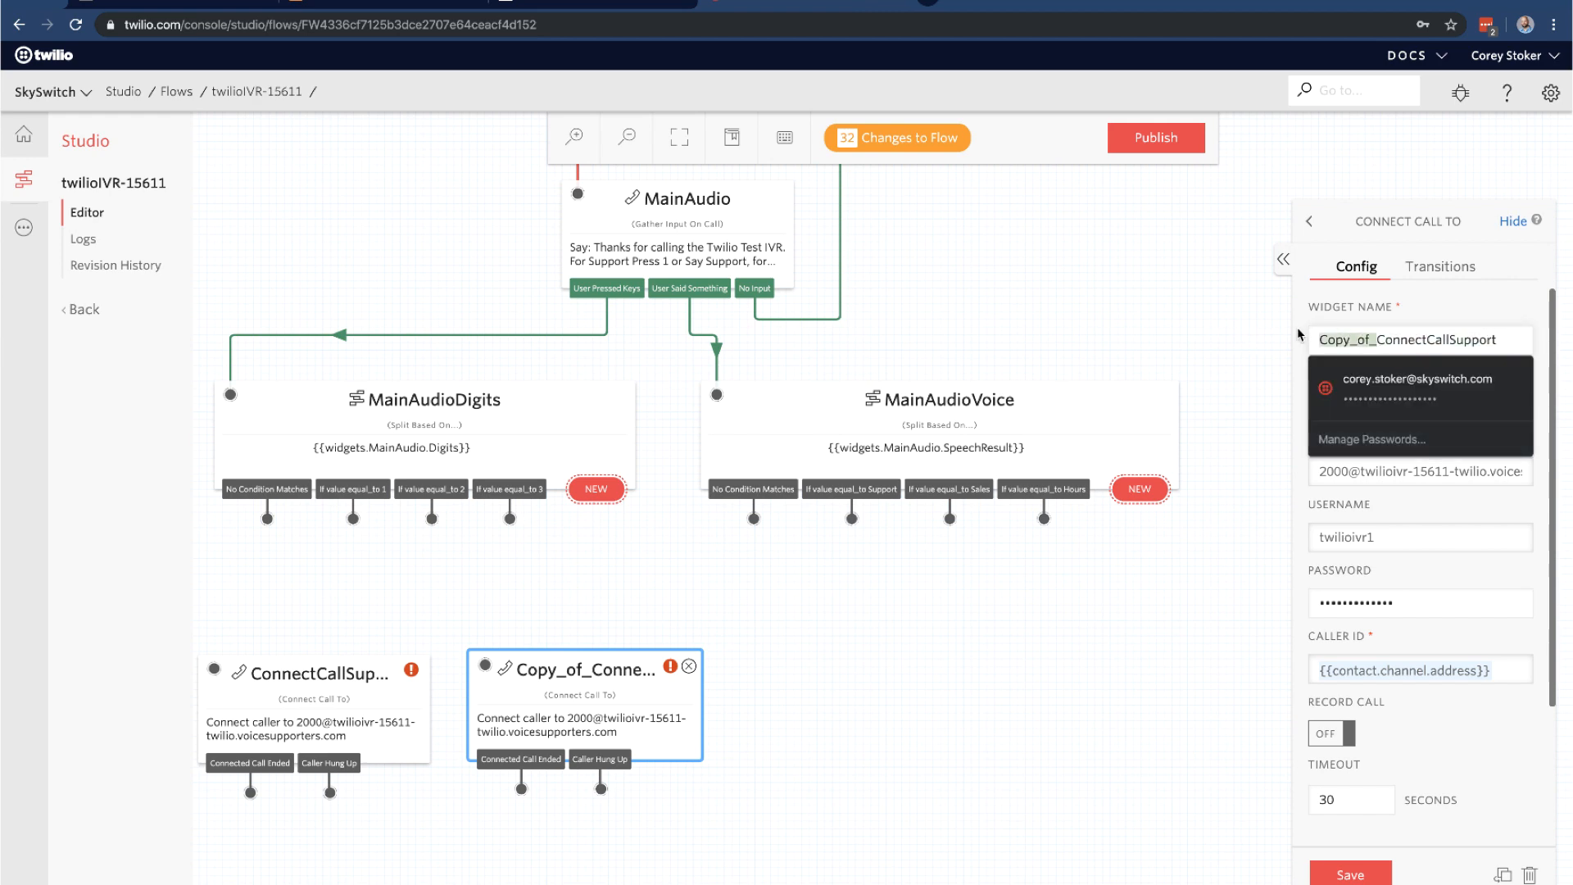
key("BackSpace")
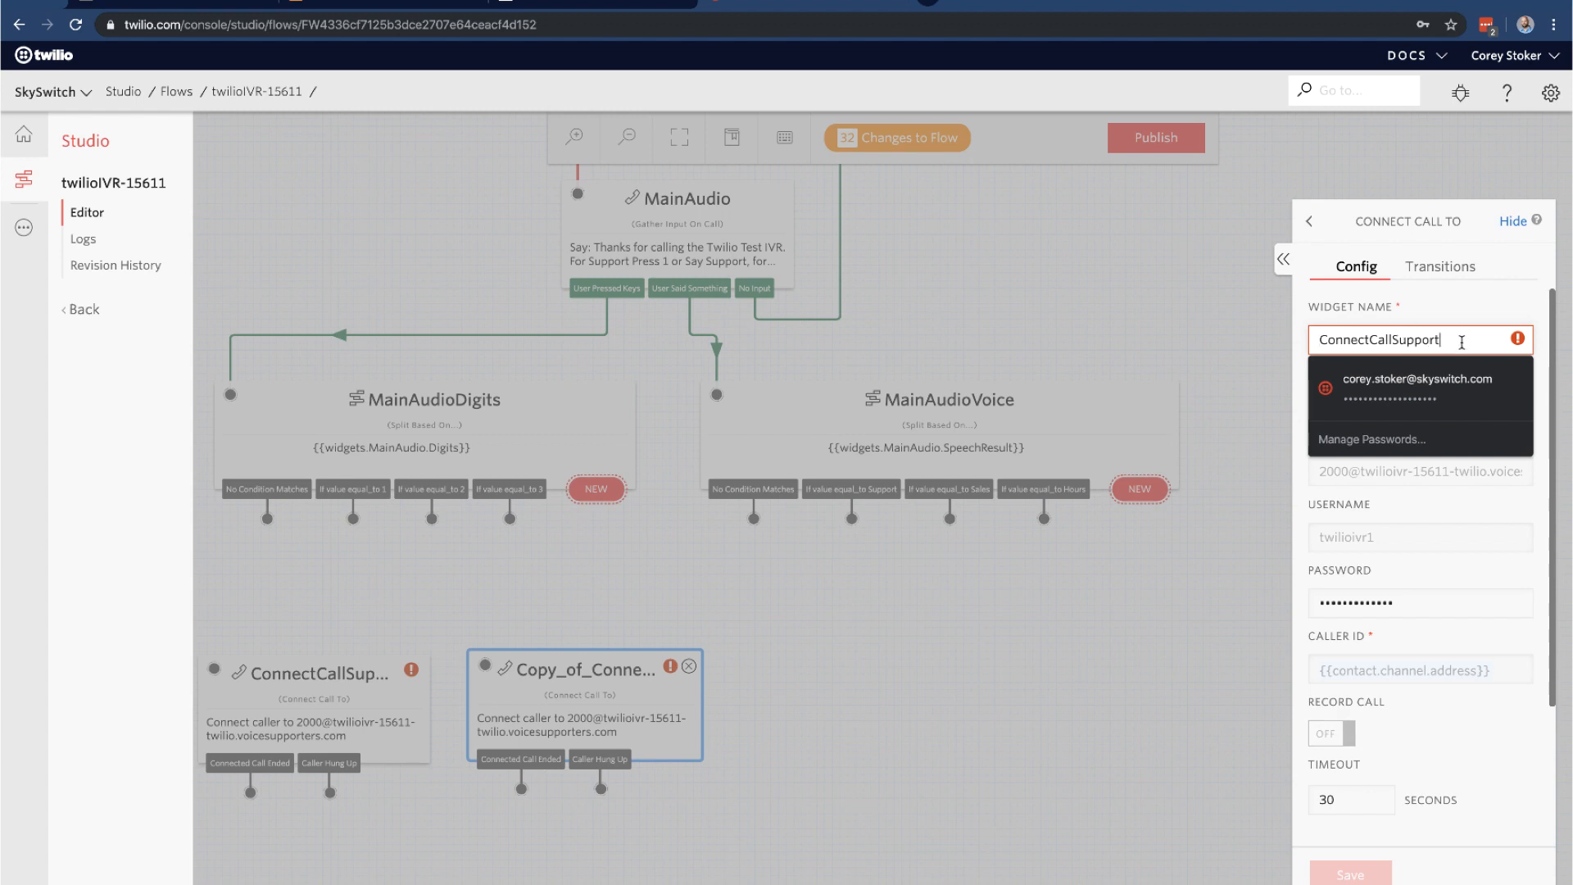
key("BackSpace")
key("BackSpace")
key("BackSpace")
key("BackSpace")
key("BackSpace")
key("BackSpace")
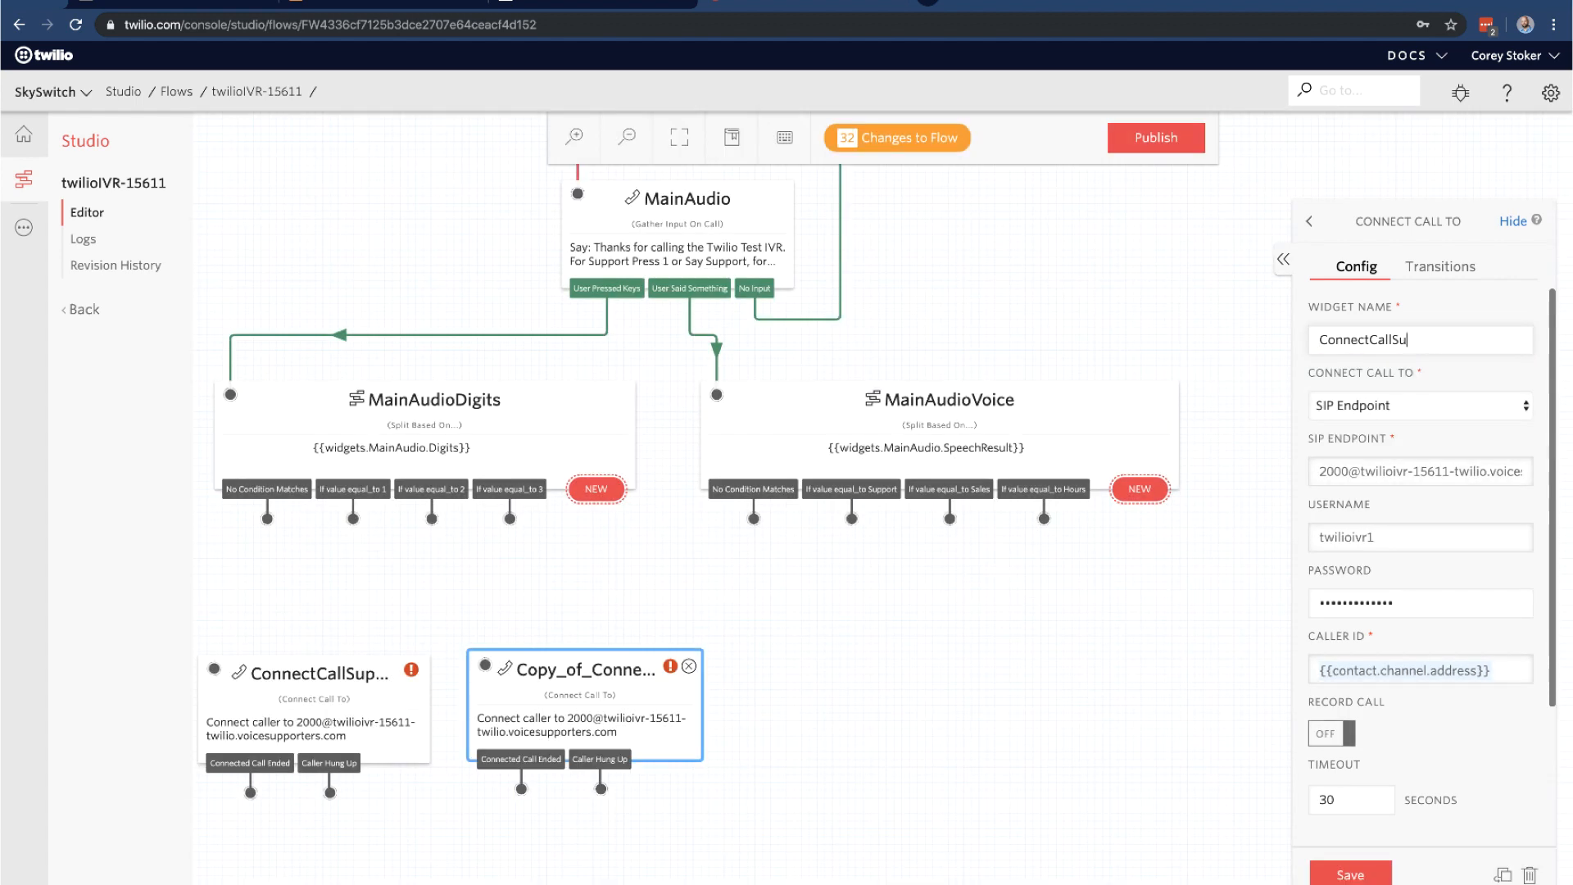
type("ales")
Change ConnectCallSales' SIP extension from 2000 to 1000 and save it
left_click_drag(1349, 471, 1299, 476)
type("10000")
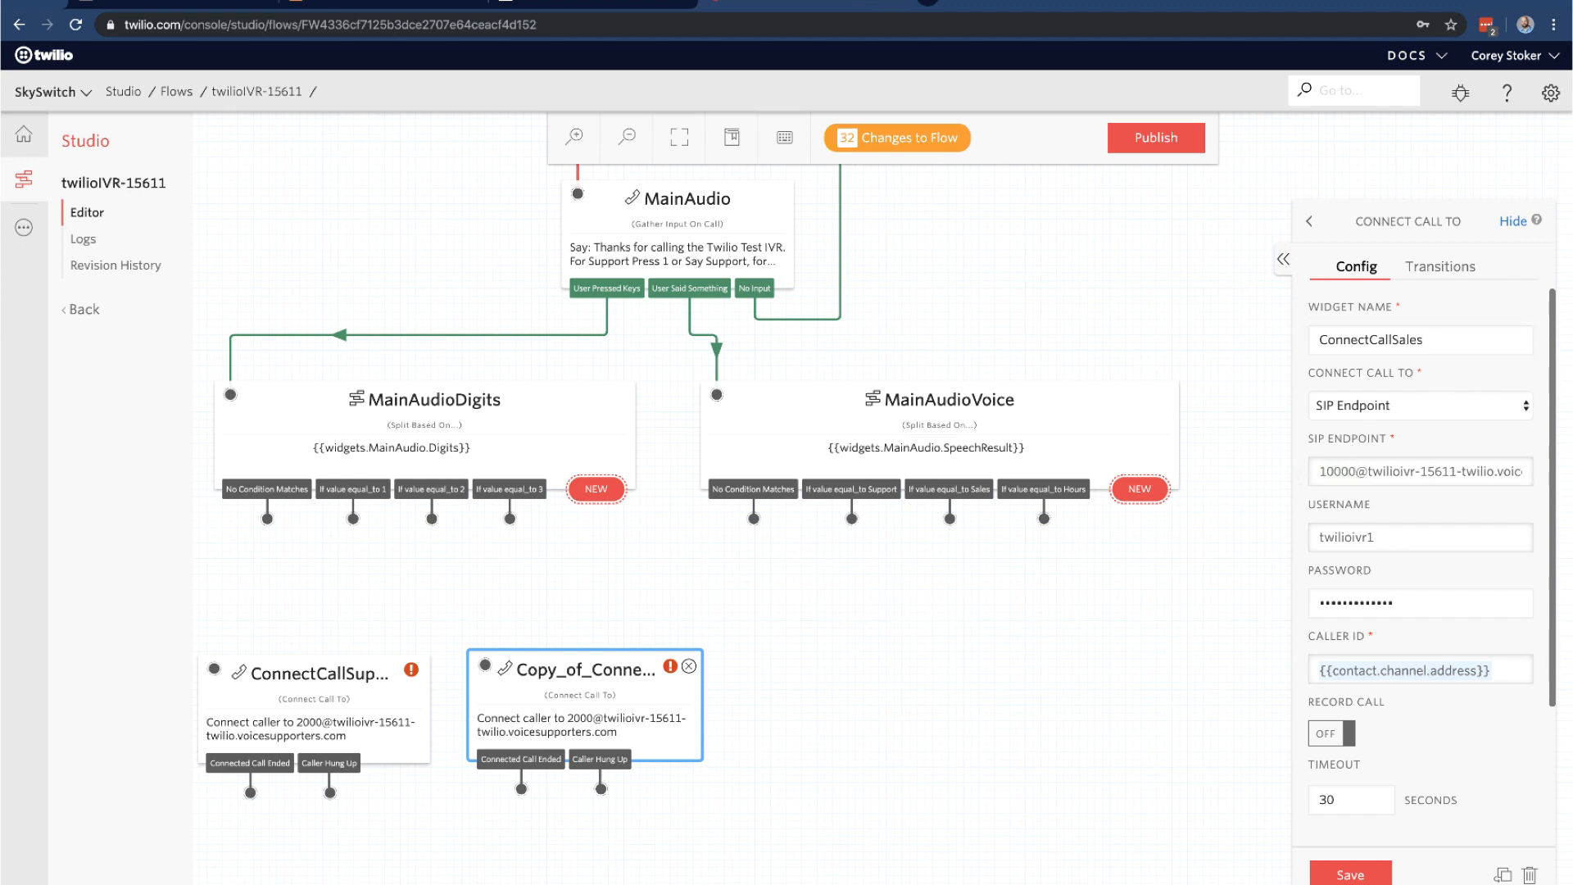
key("BackSpace")
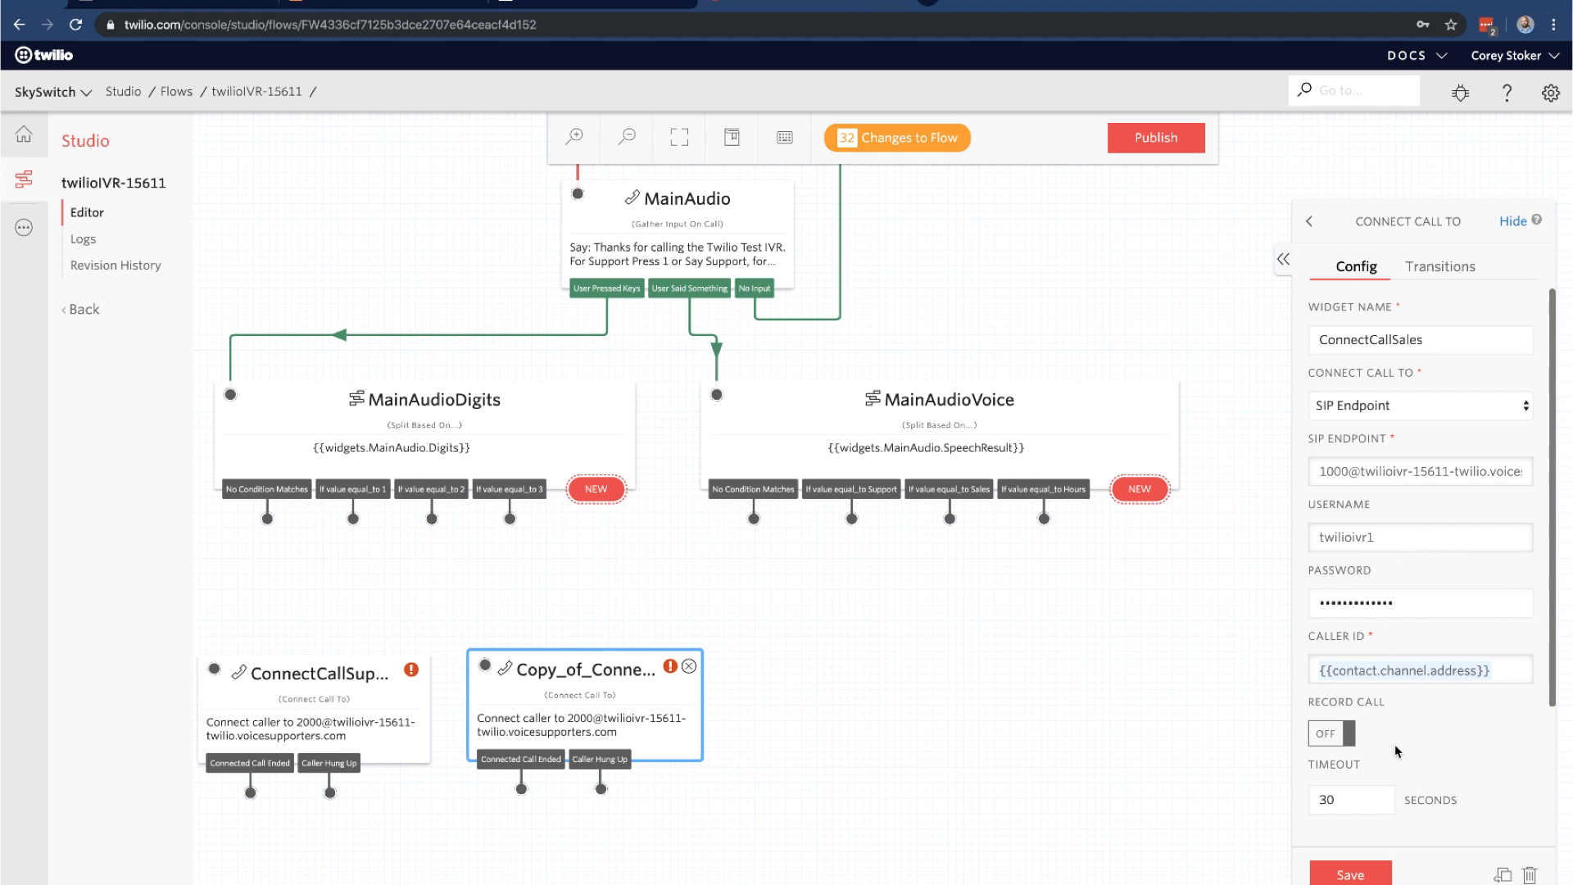
left_click(1350, 876)
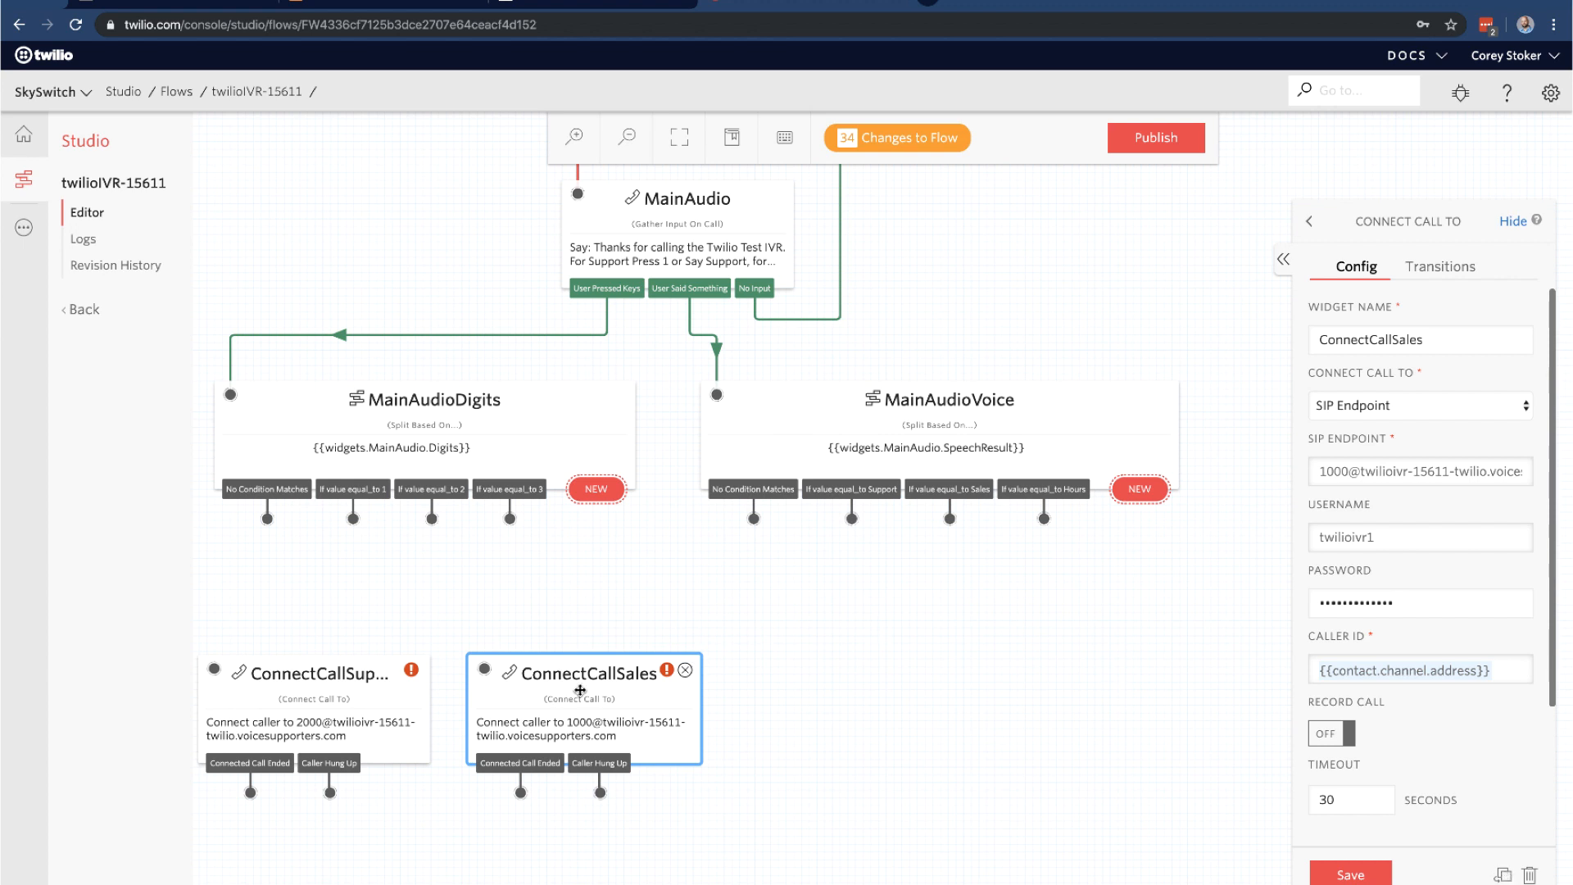
left_click(1305, 223)
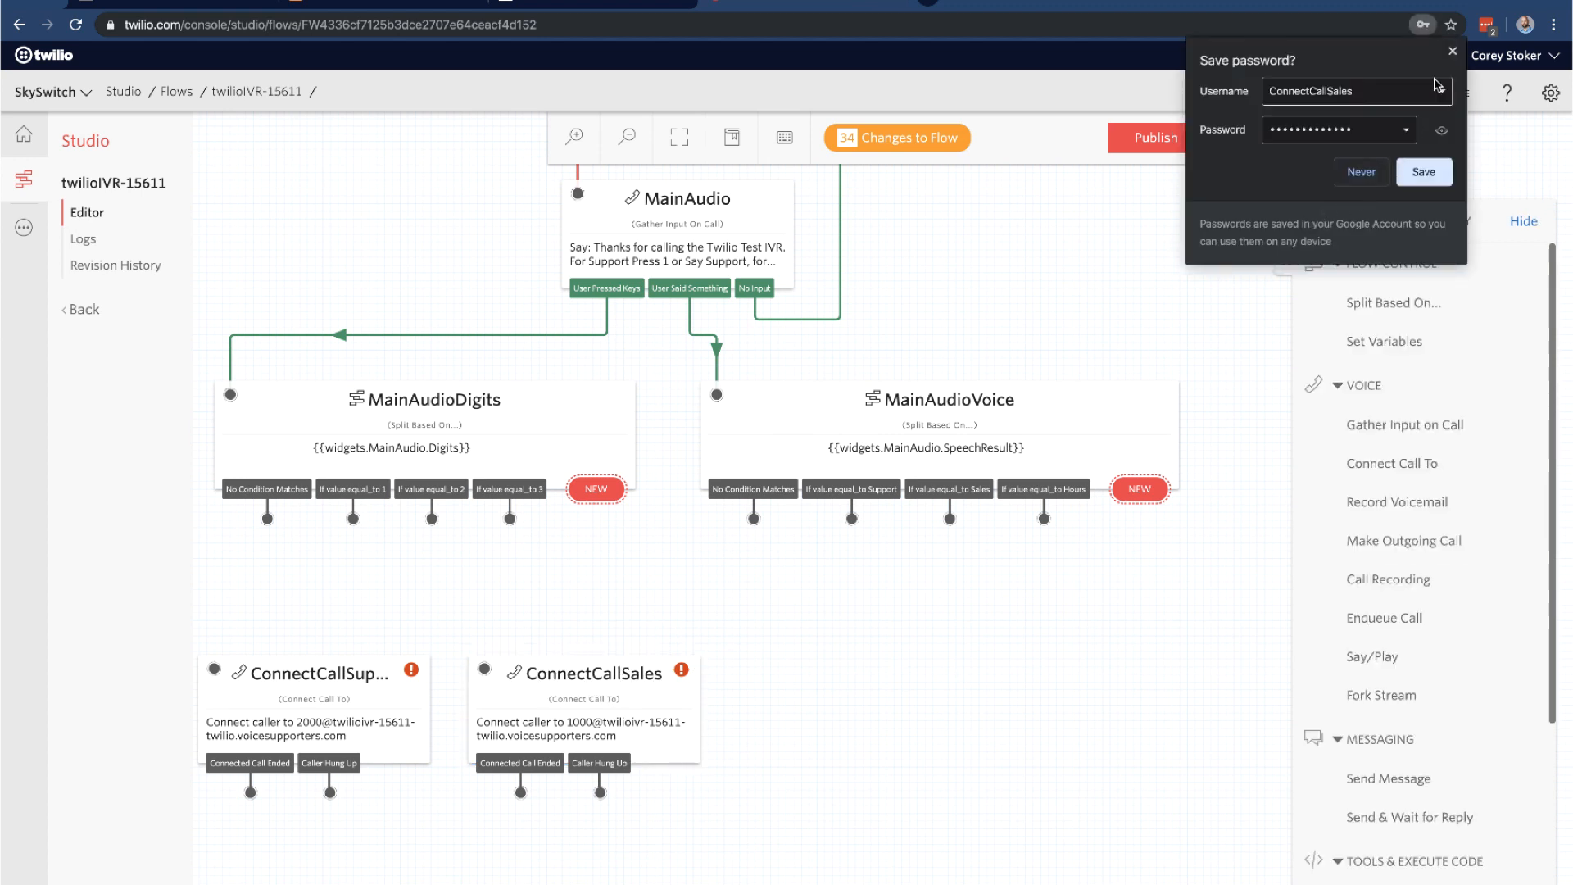
Add a Say/Play widget named hoursOfOperation that says the 8am–8pm Eastern, Monday–Friday opening hours
left_click(1453, 52)
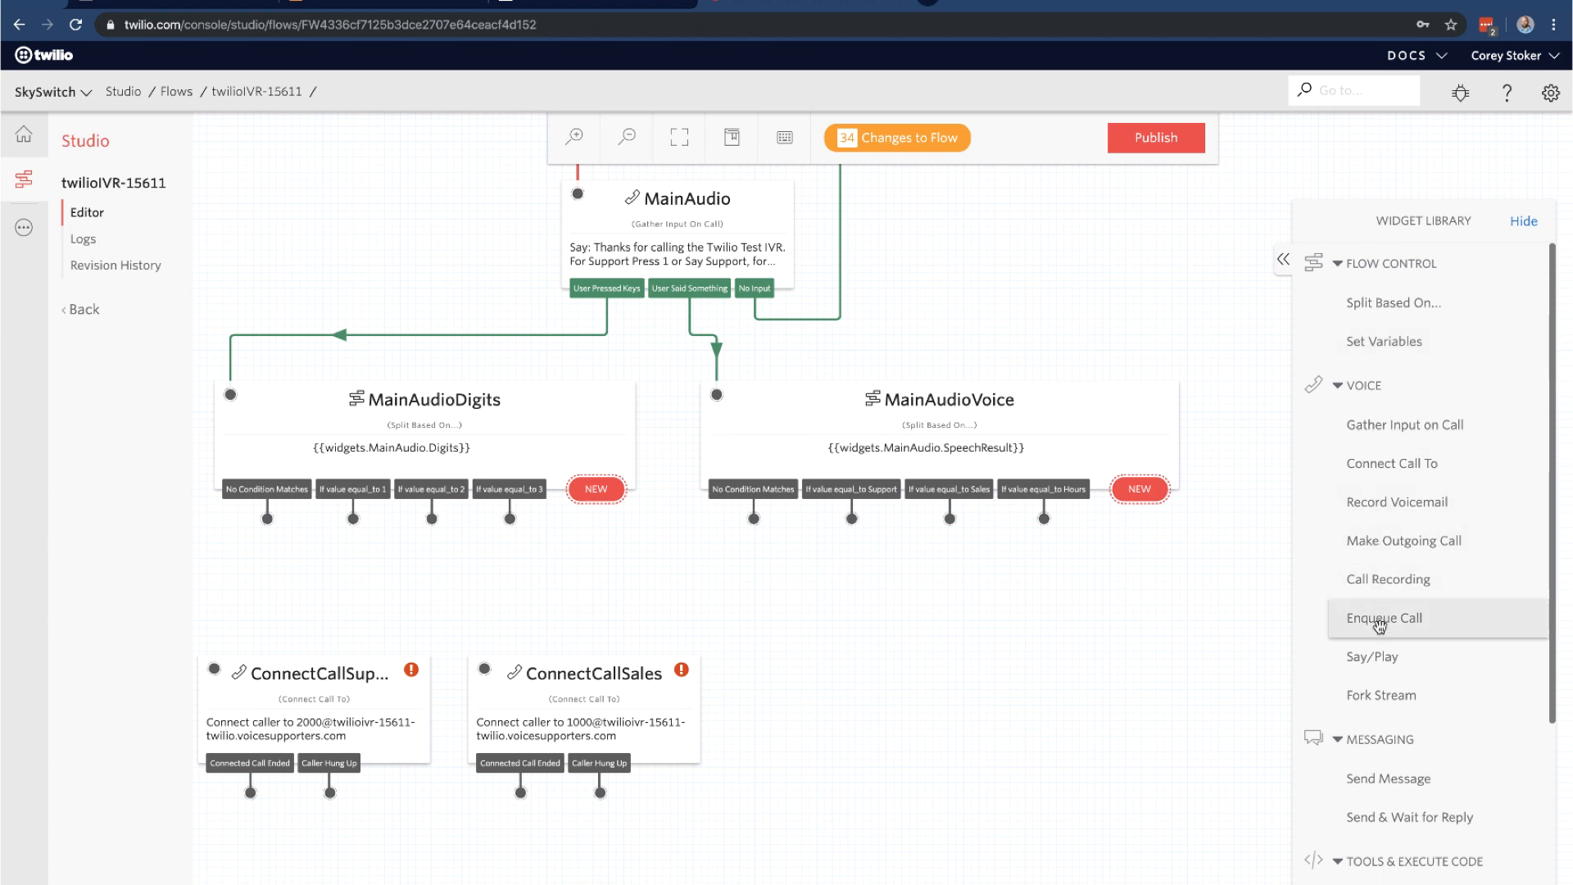
left_click_drag(1377, 661, 860, 691)
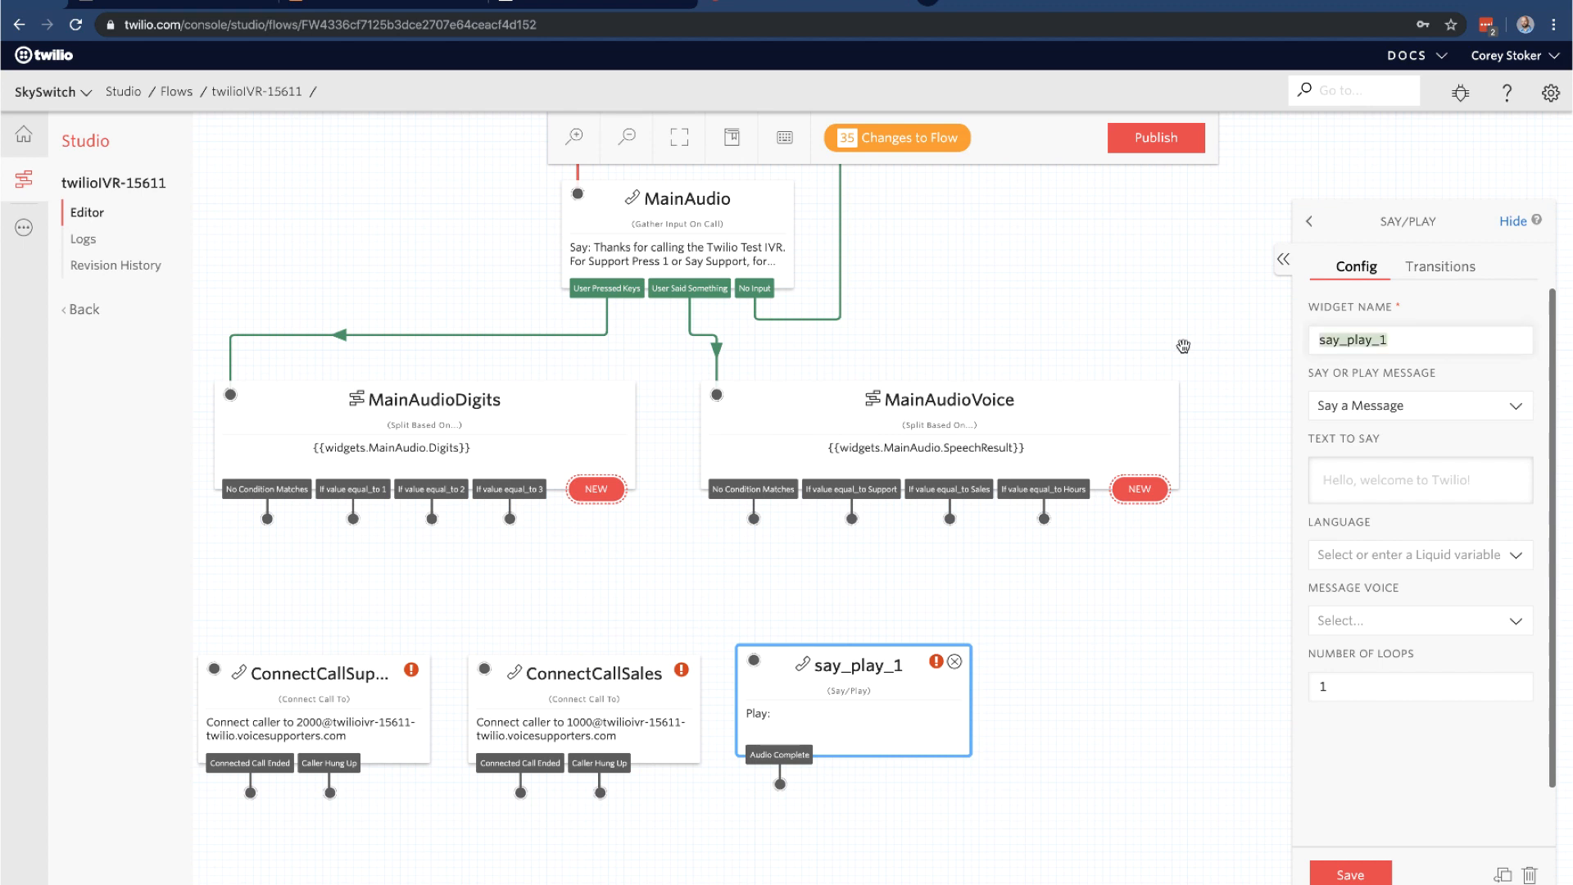
type("hoursOfOperation")
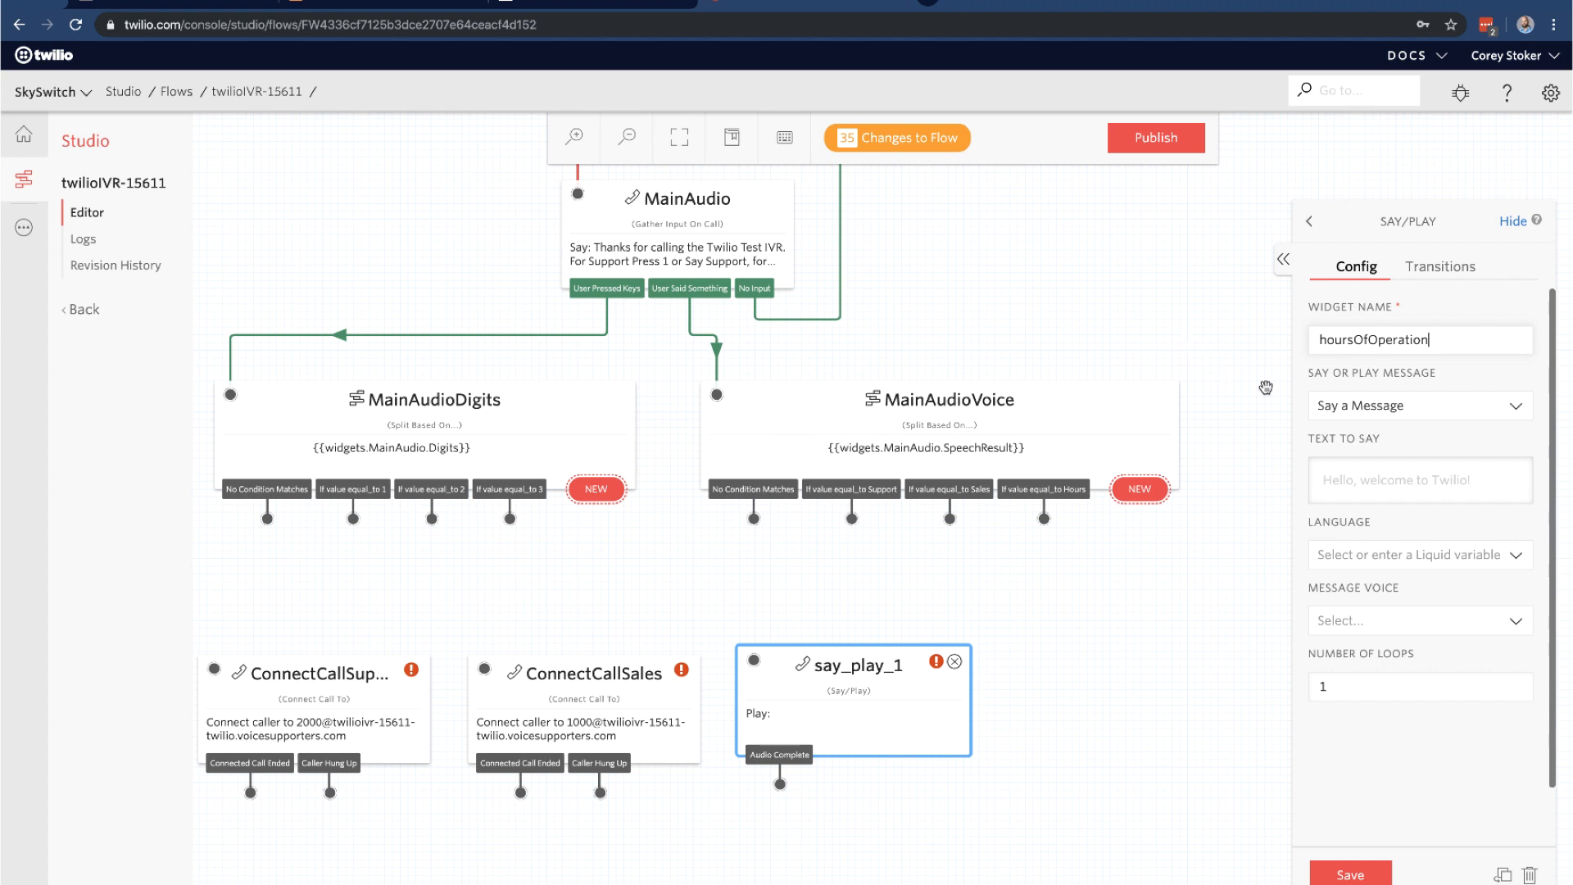
left_click(1377, 408)
left_click(1377, 407)
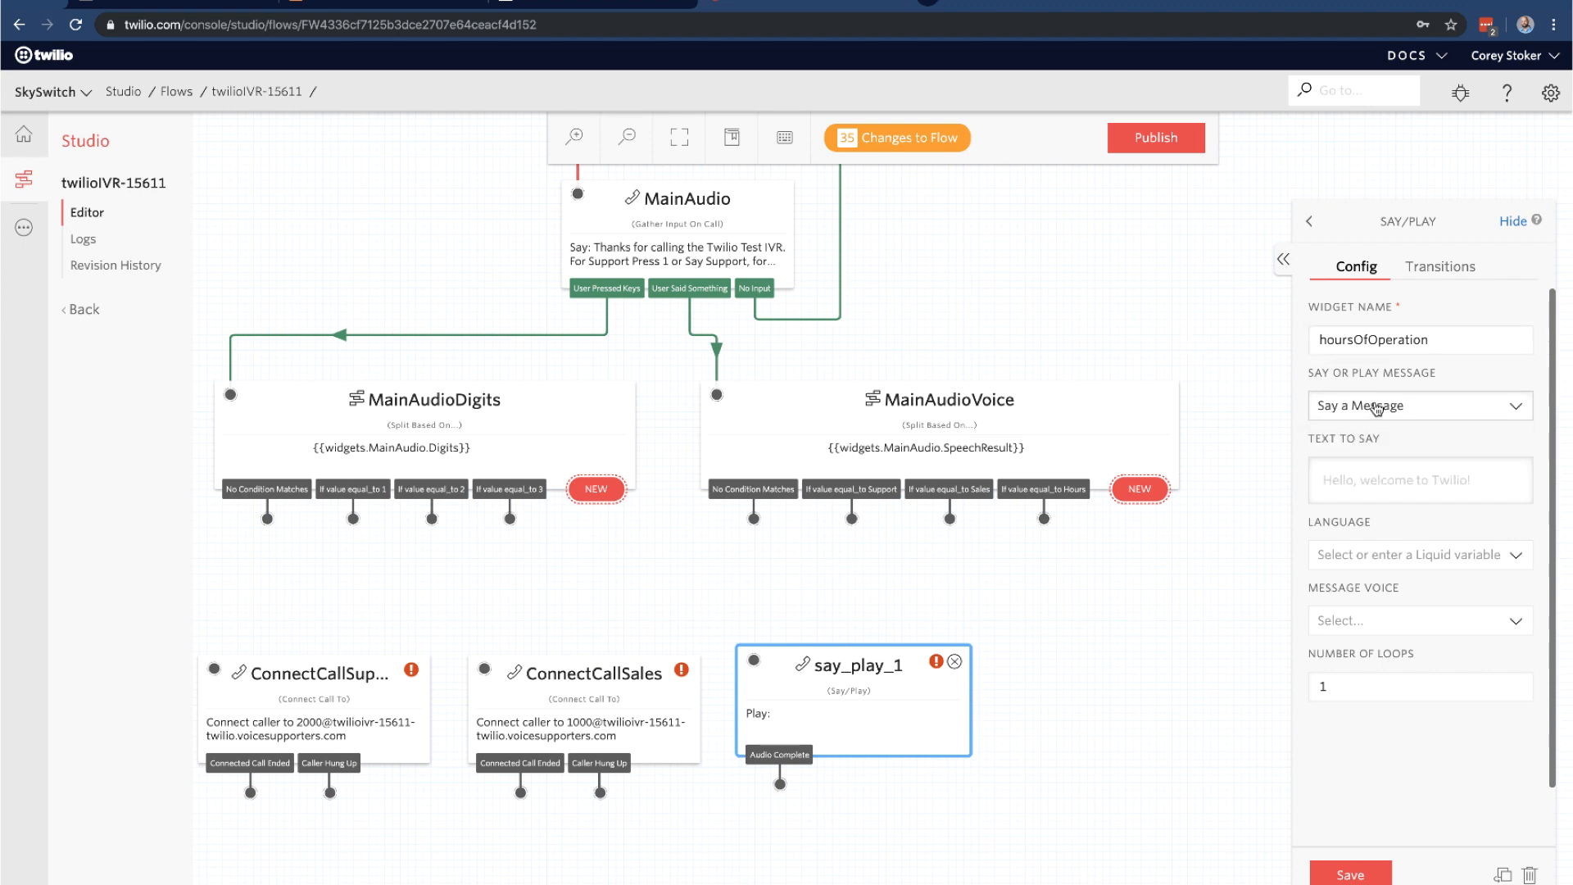
left_click(1373, 464)
type("We are")
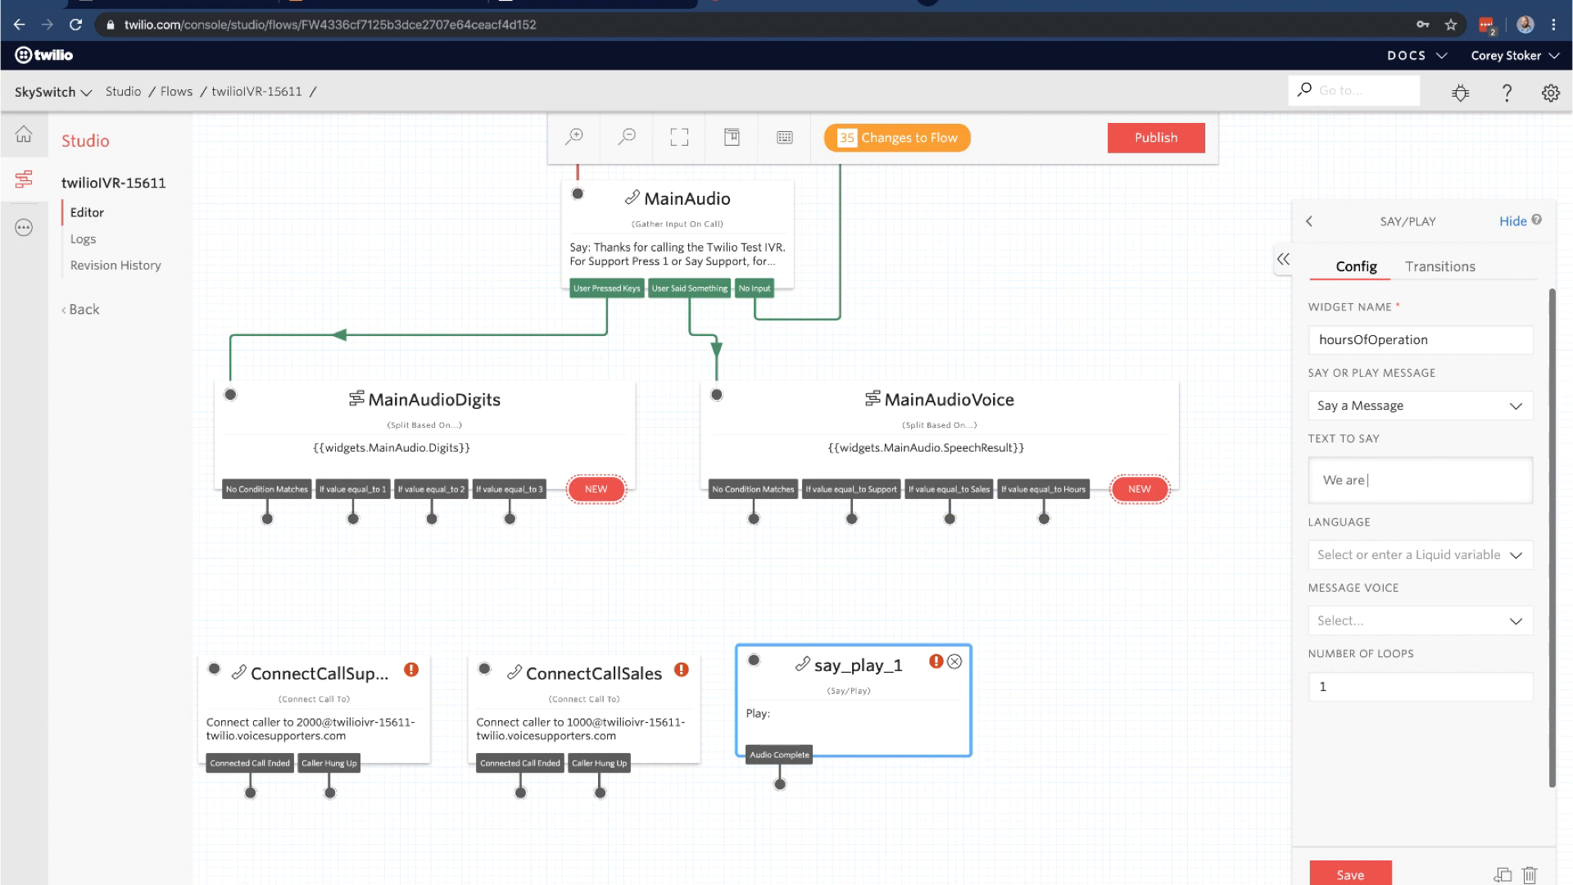
type(" open from 8am to 8pm Eastern Time")
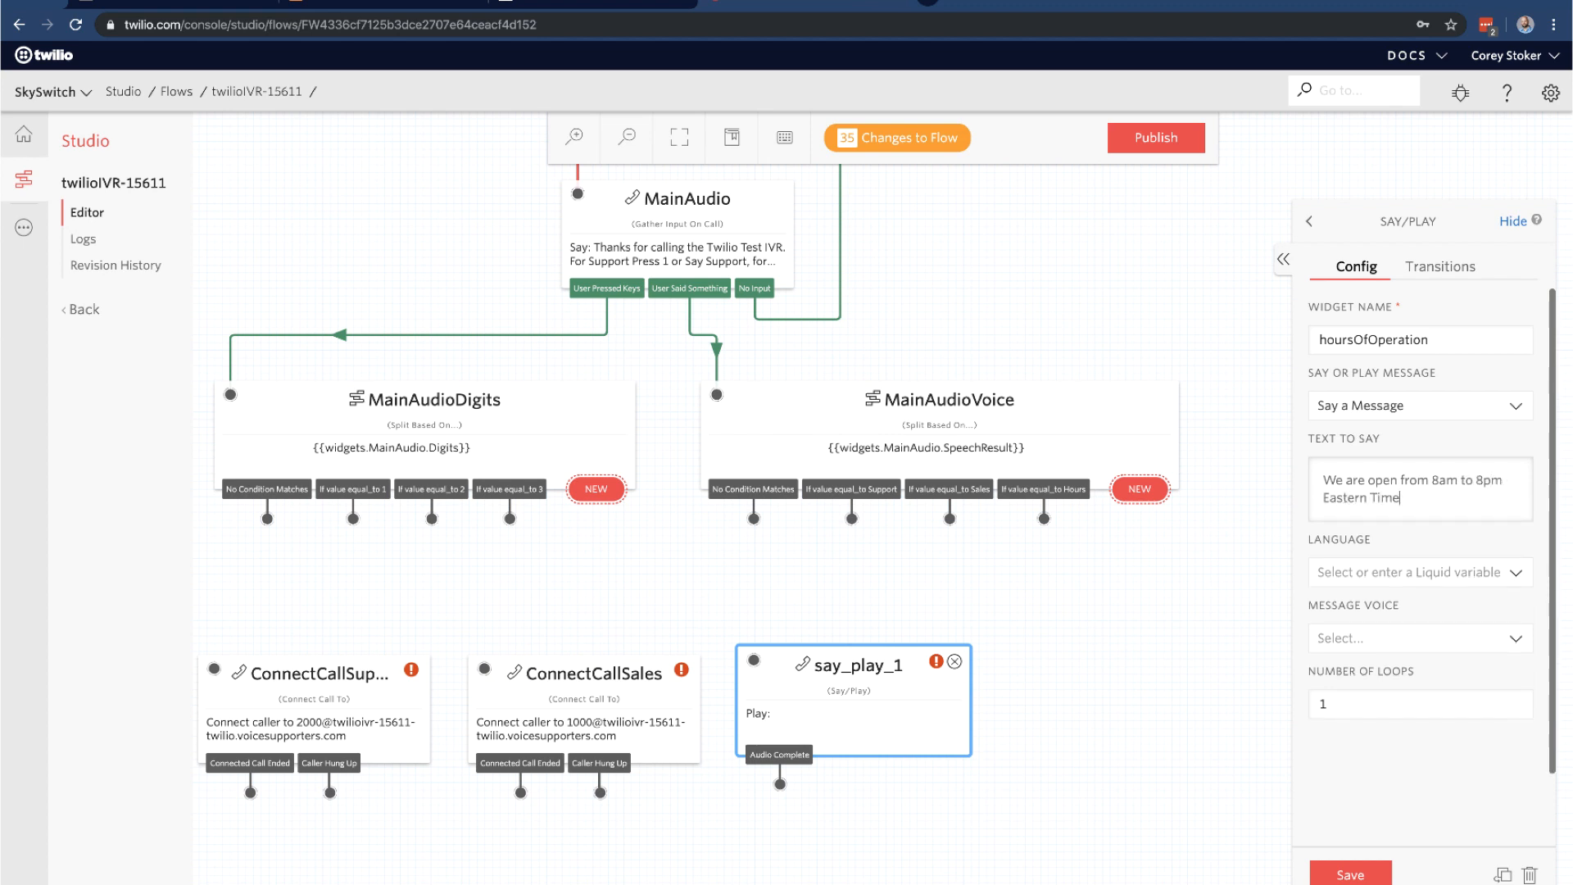
type(", Monday through Friday and c")
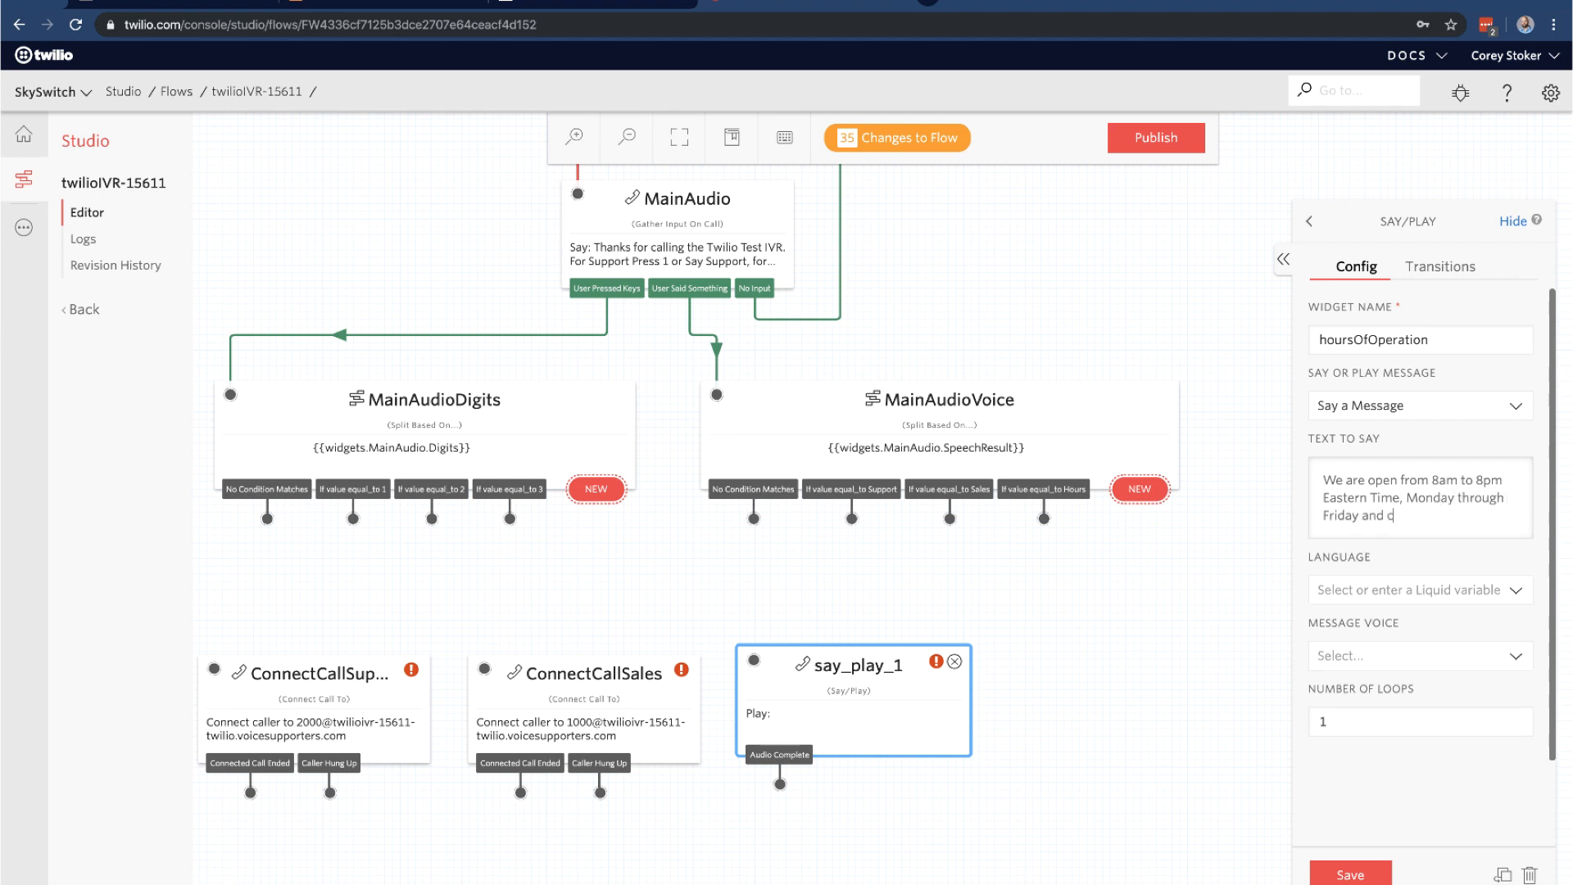
type("losed all major Holidays.")
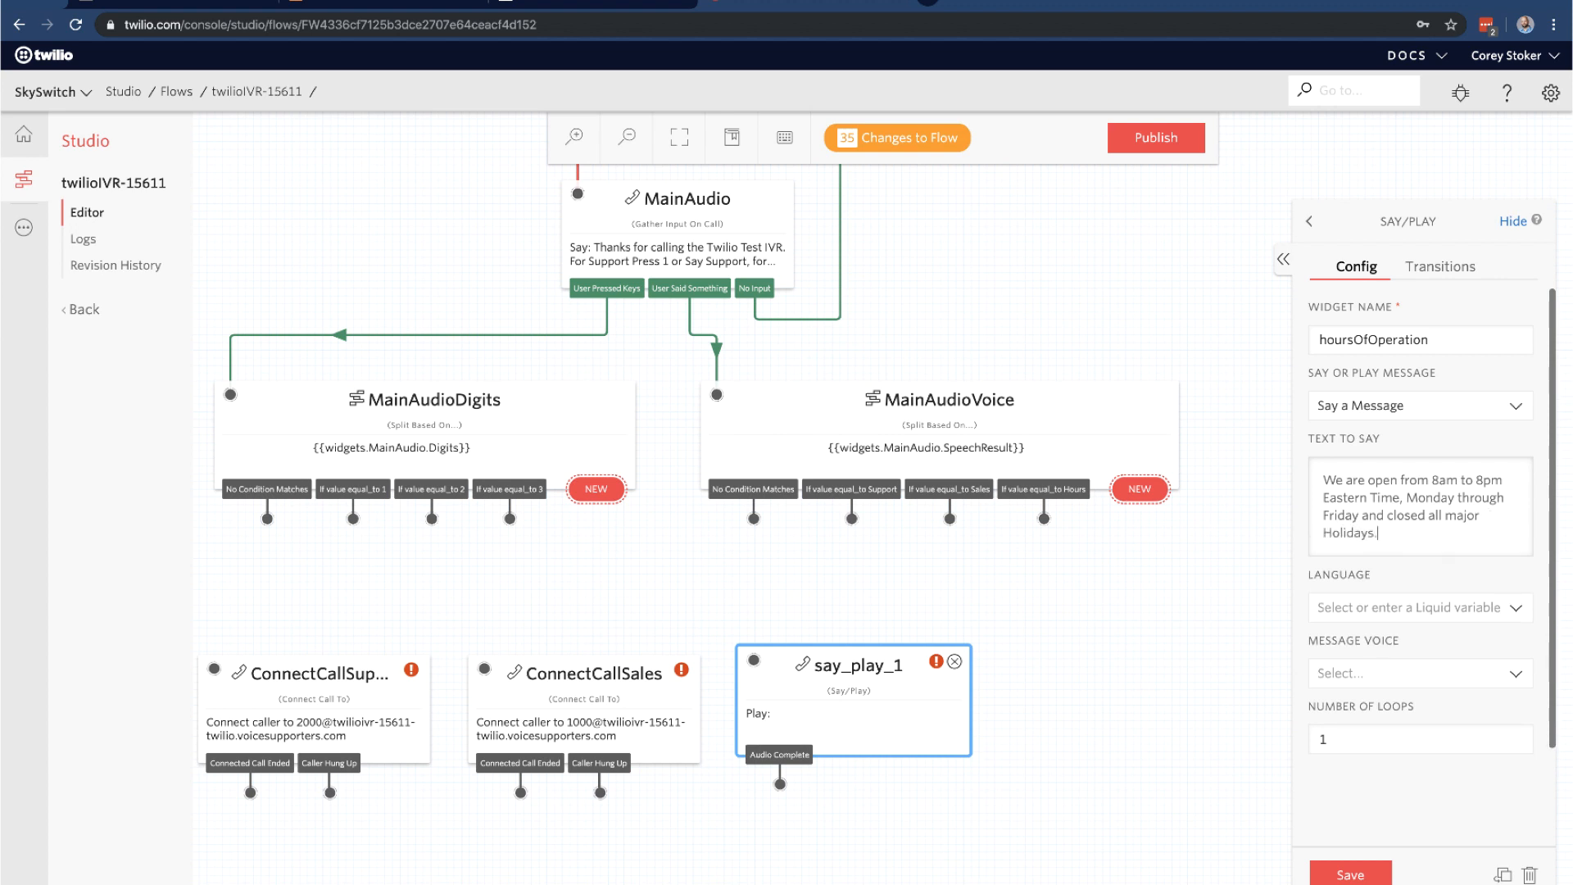
Set the widget's language to English (US) and voice to Alice, and save it
left_click(1444, 611)
left_click(1421, 666)
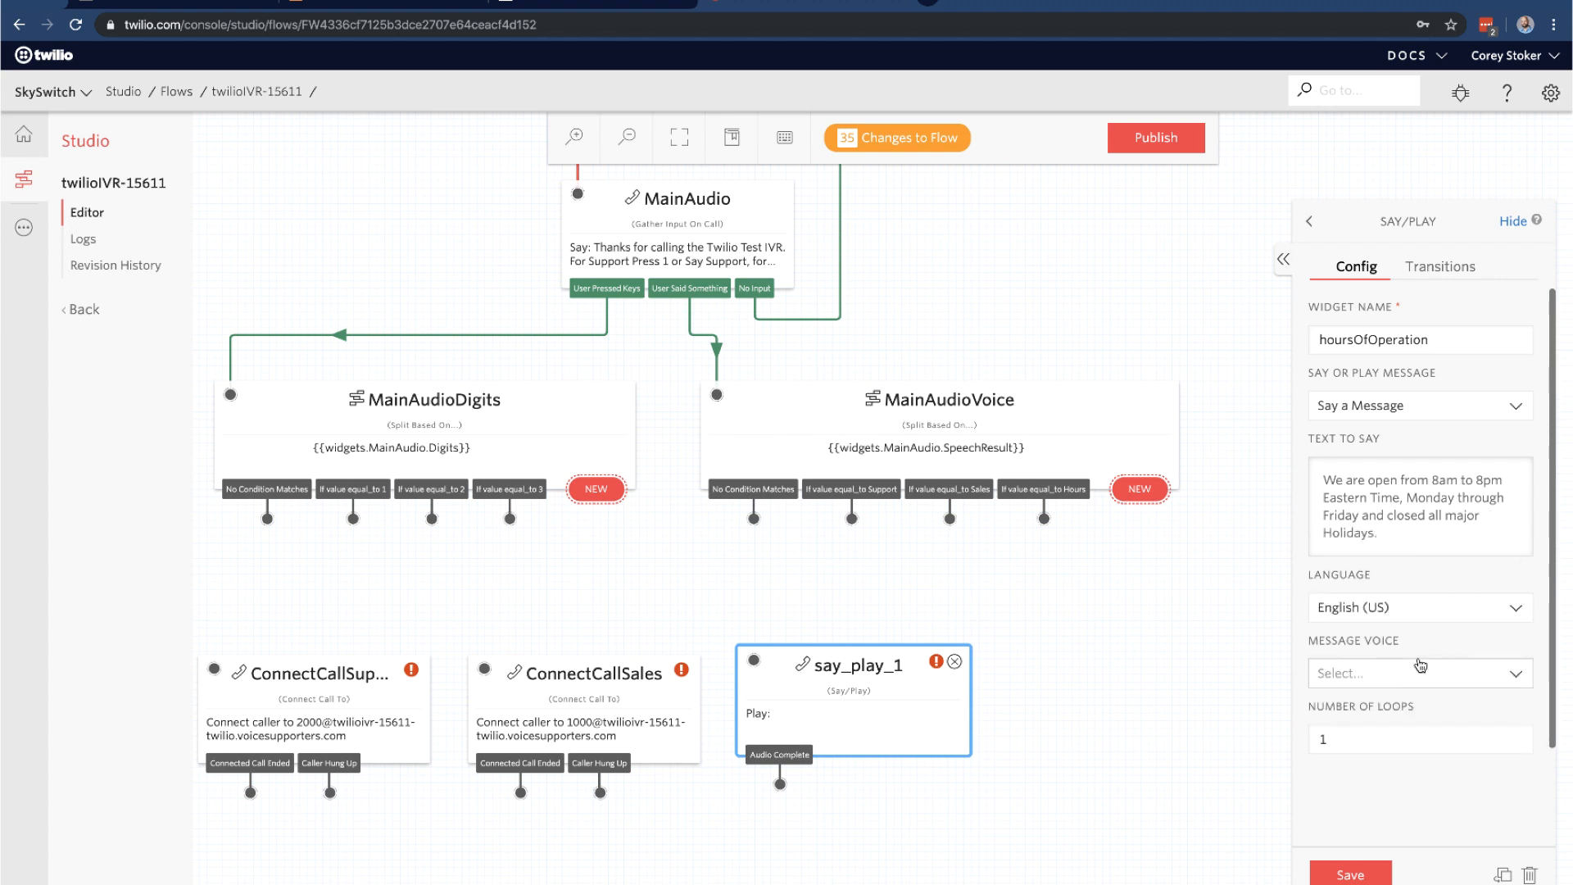
left_click(1377, 675)
left_click(1393, 699)
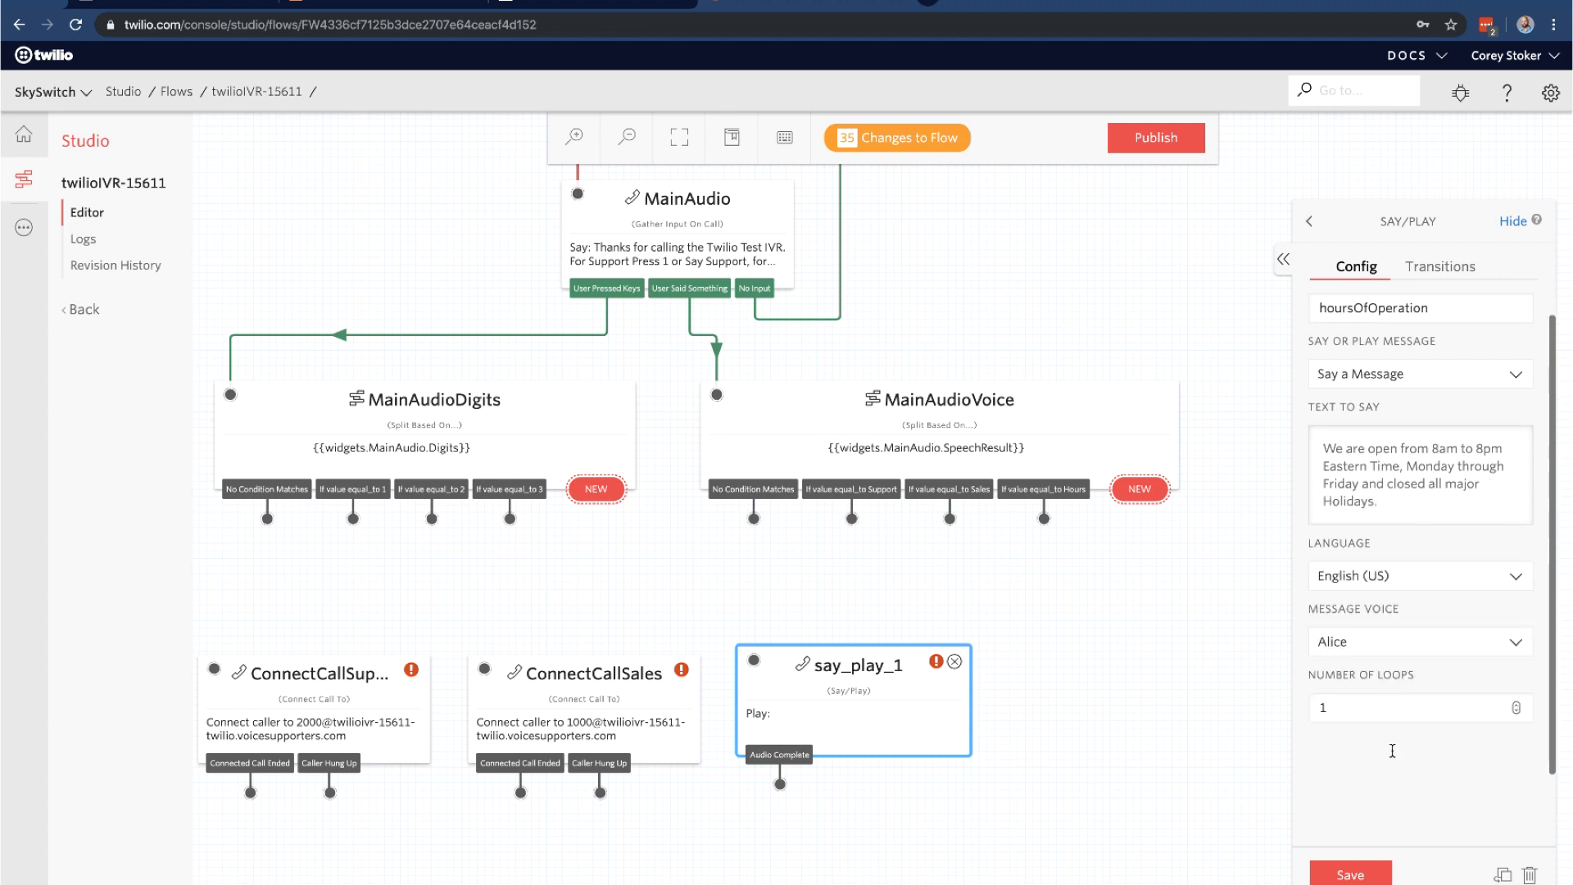
left_click(1369, 874)
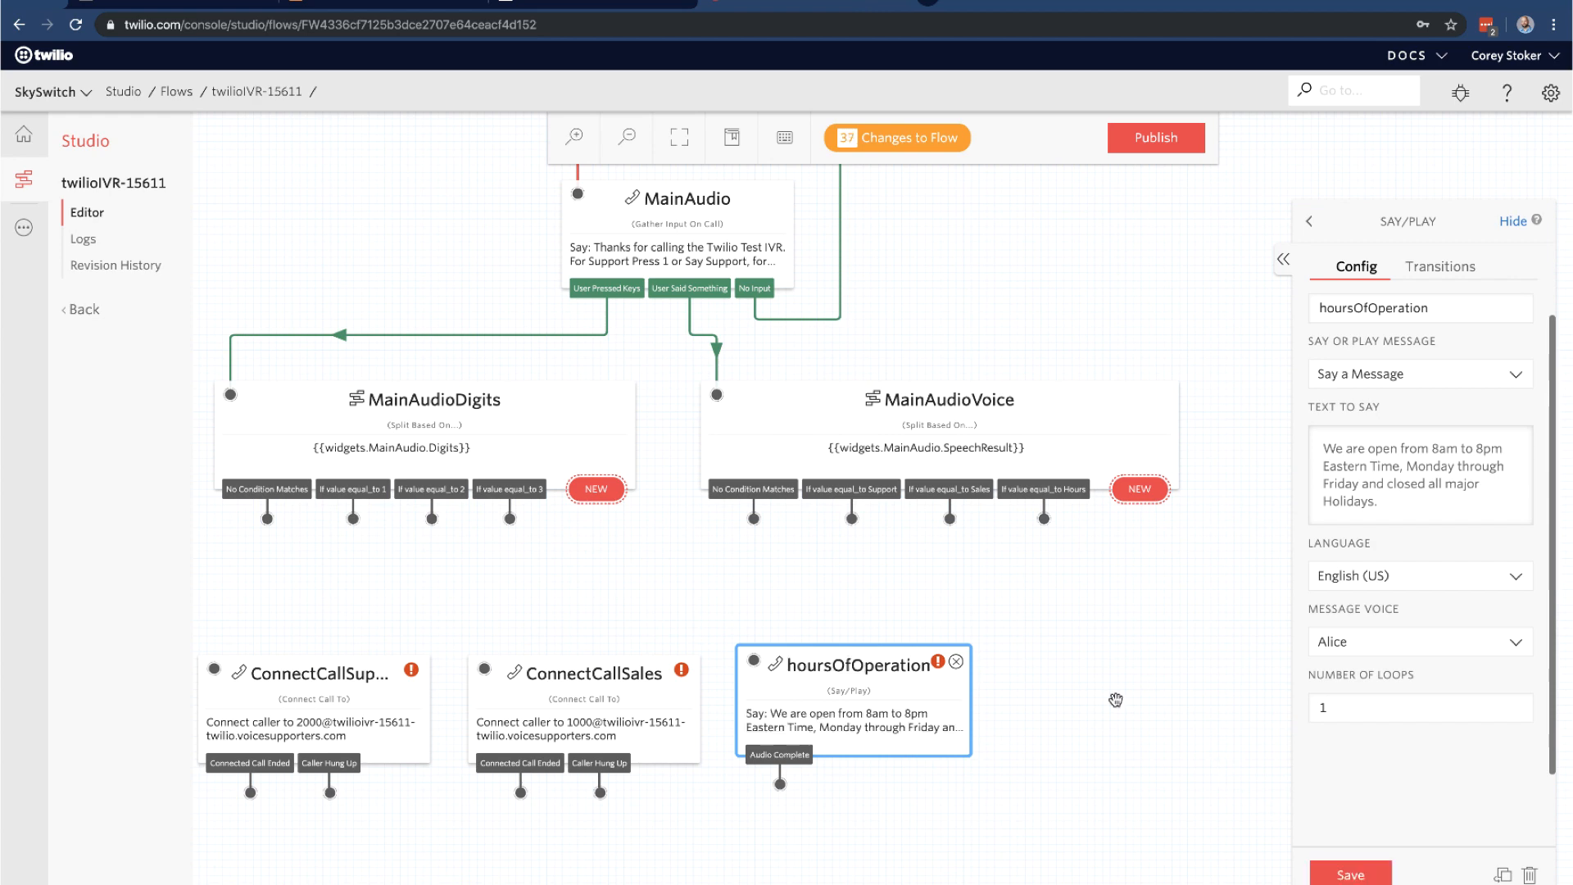
scroll(1115, 700, "down", 1)
Route digit 1 and Support to ConnectCallSupport, and digit 2 and Sales to ConnectCallSales
left_click_drag(1108, 633, 1210, 651)
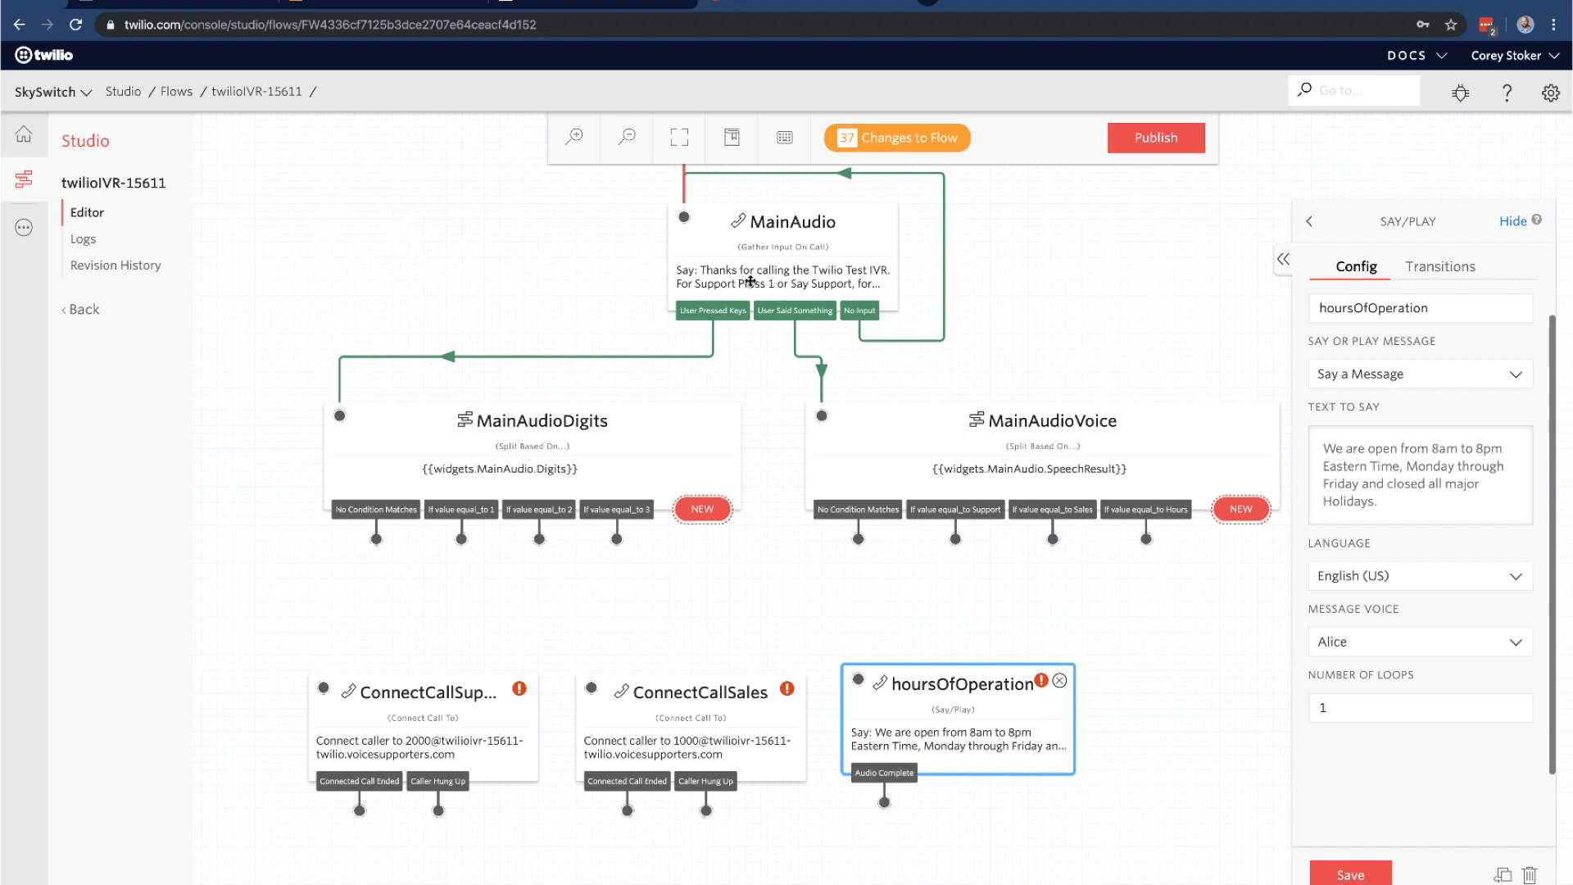
left_click_drag(462, 541, 319, 691)
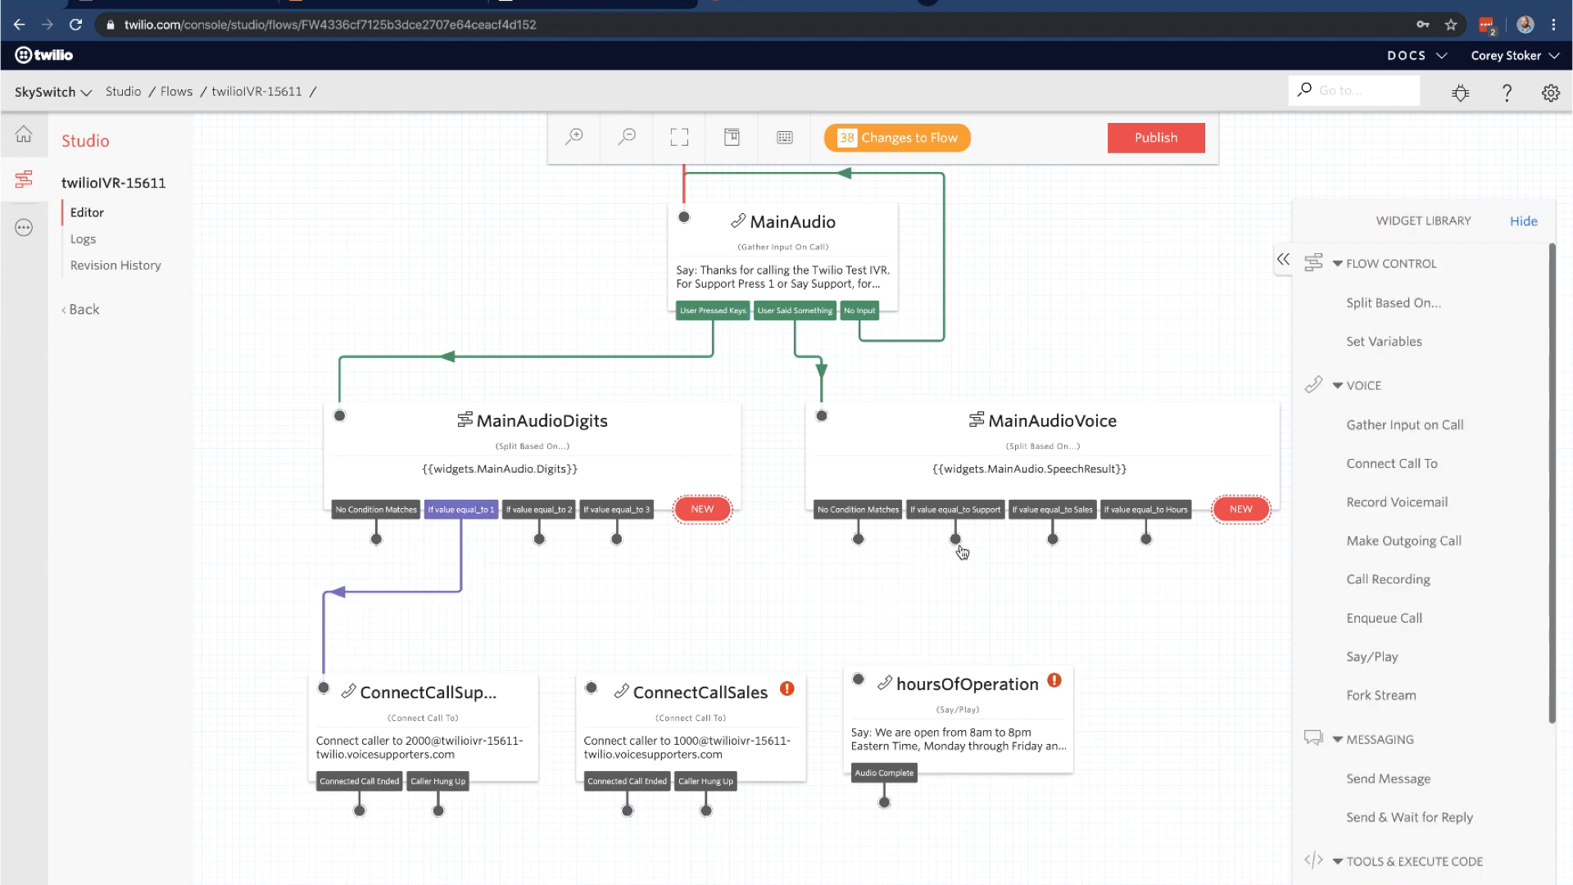
mouse_move(957, 541)
left_mouse_down()
mouse_move(459, 770)
mouse_move(305, 690)
mouse_move(328, 690)
left_mouse_up()
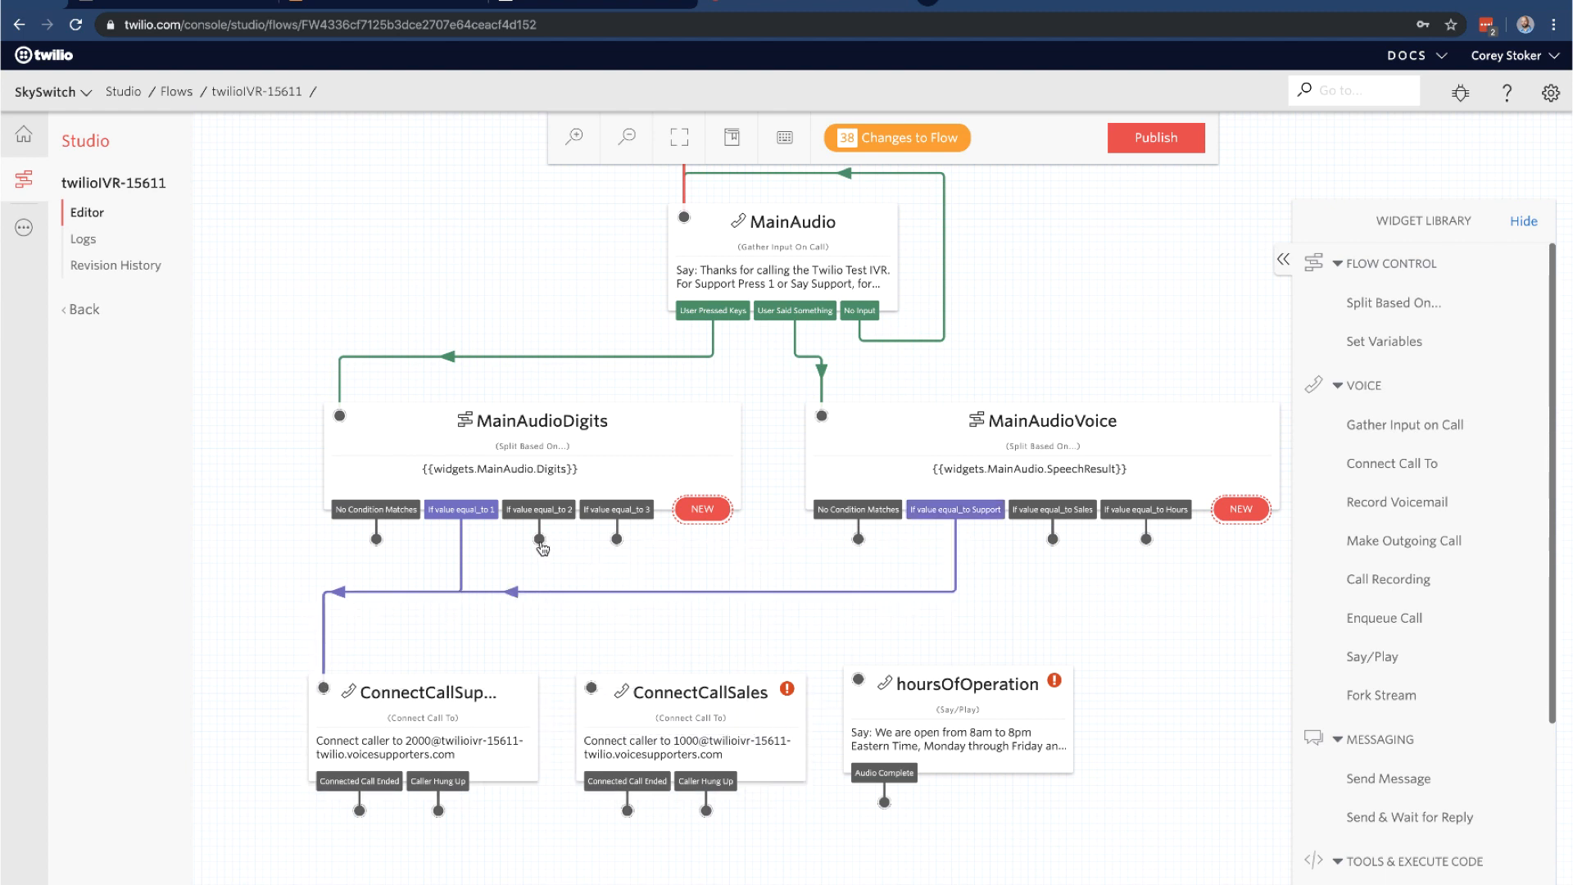
left_click_drag(539, 539, 591, 689)
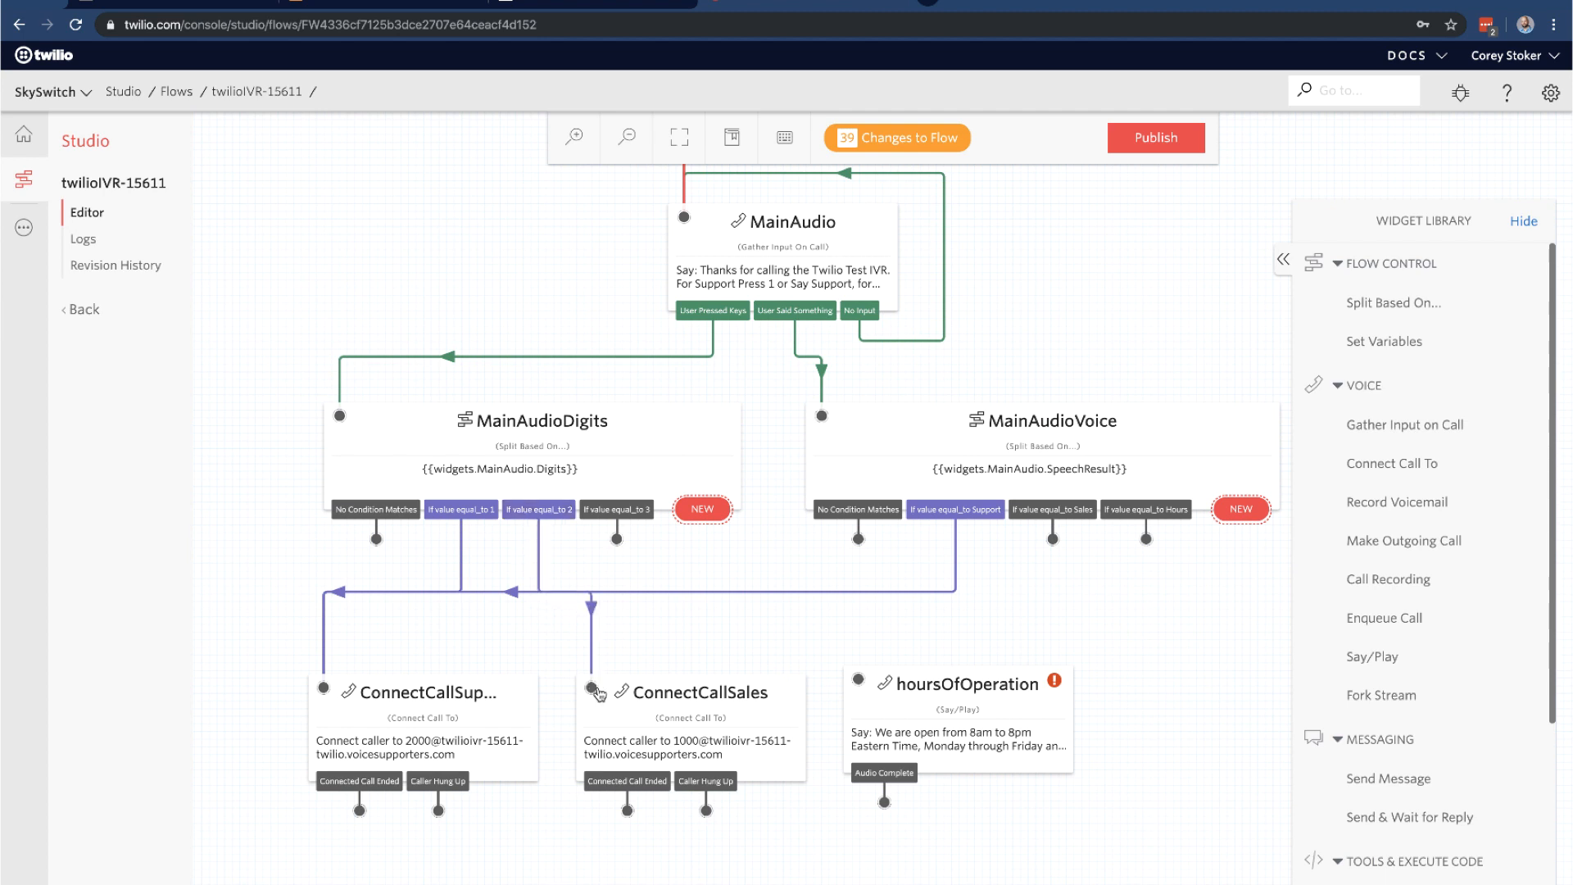
left_click_drag(1054, 540, 595, 689)
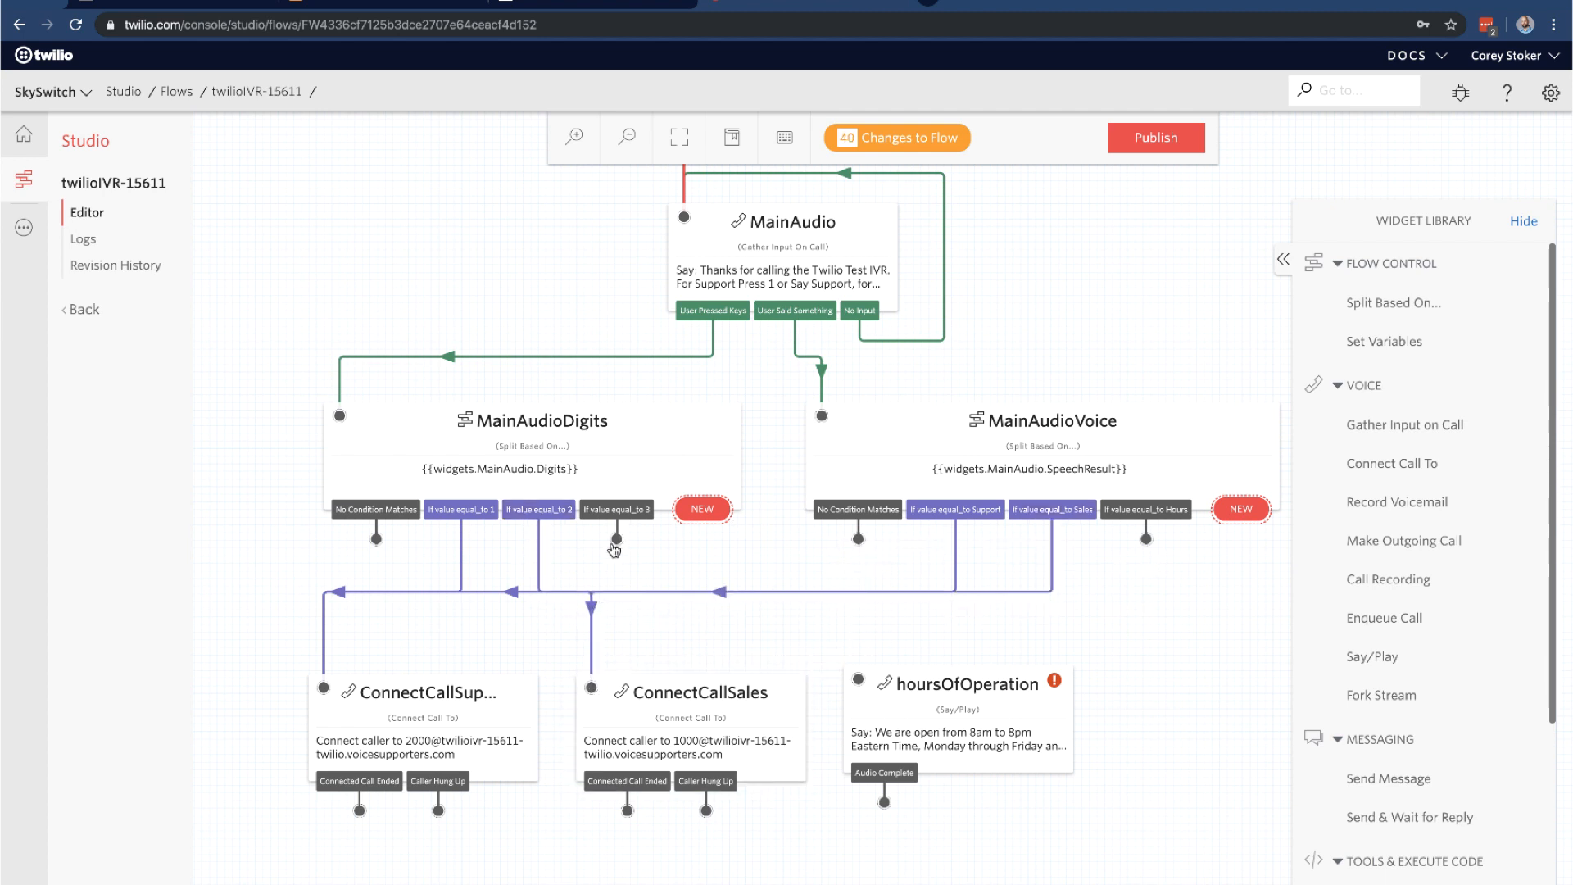
Route option 3 and the Hours answer to hoursOfOperation, looping its Audio Complete back to MainAudio
left_click_drag(616, 539, 859, 678)
left_click_drag(1146, 540, 859, 681)
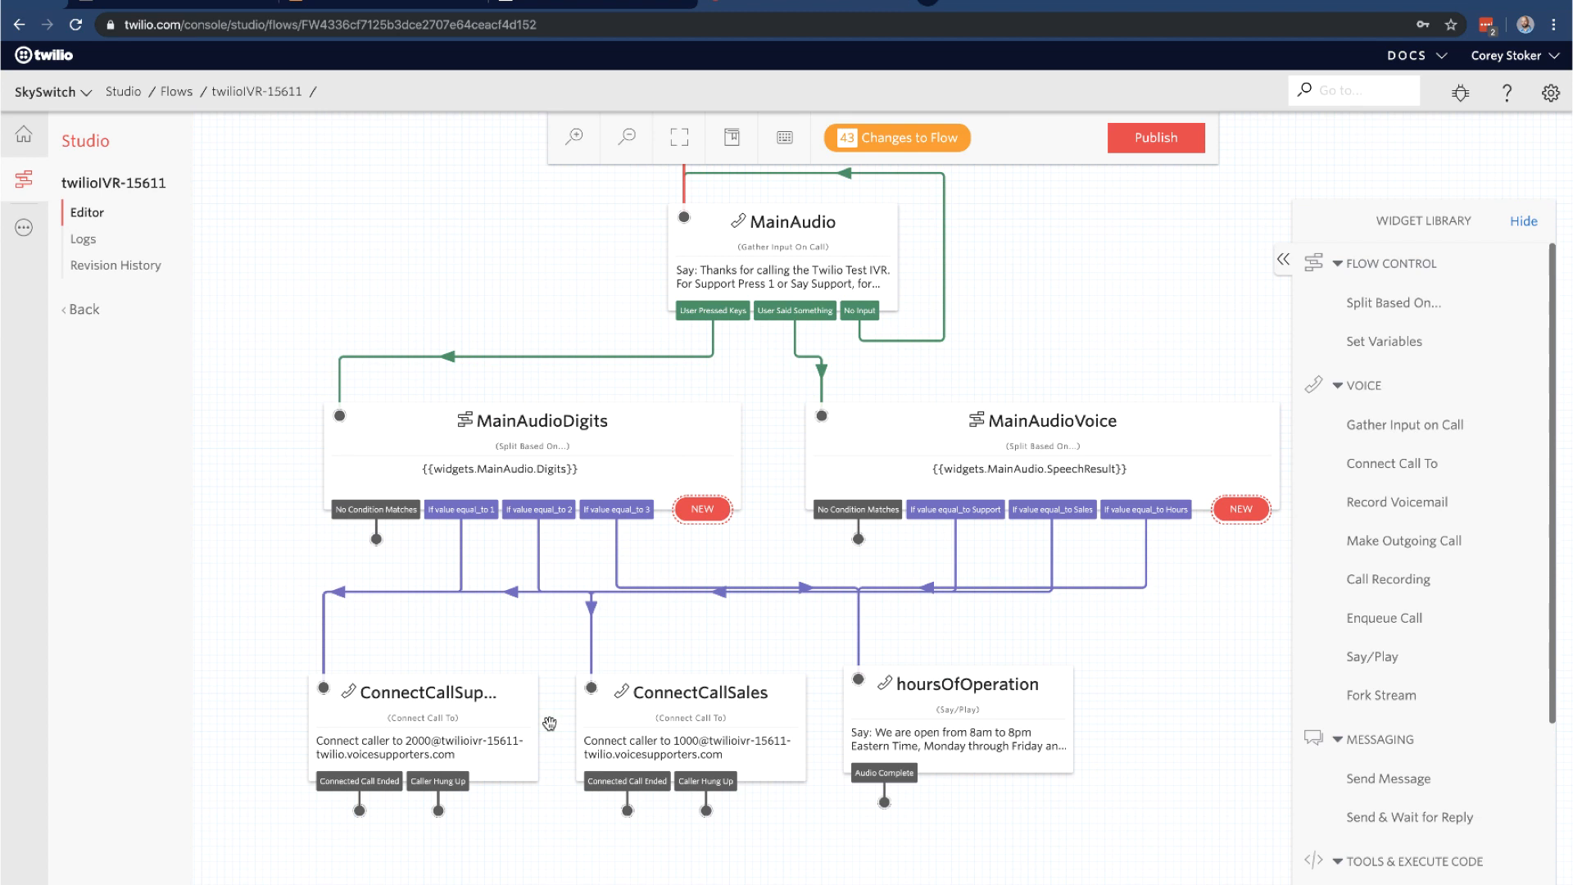
scroll(593, 617, "down", 1)
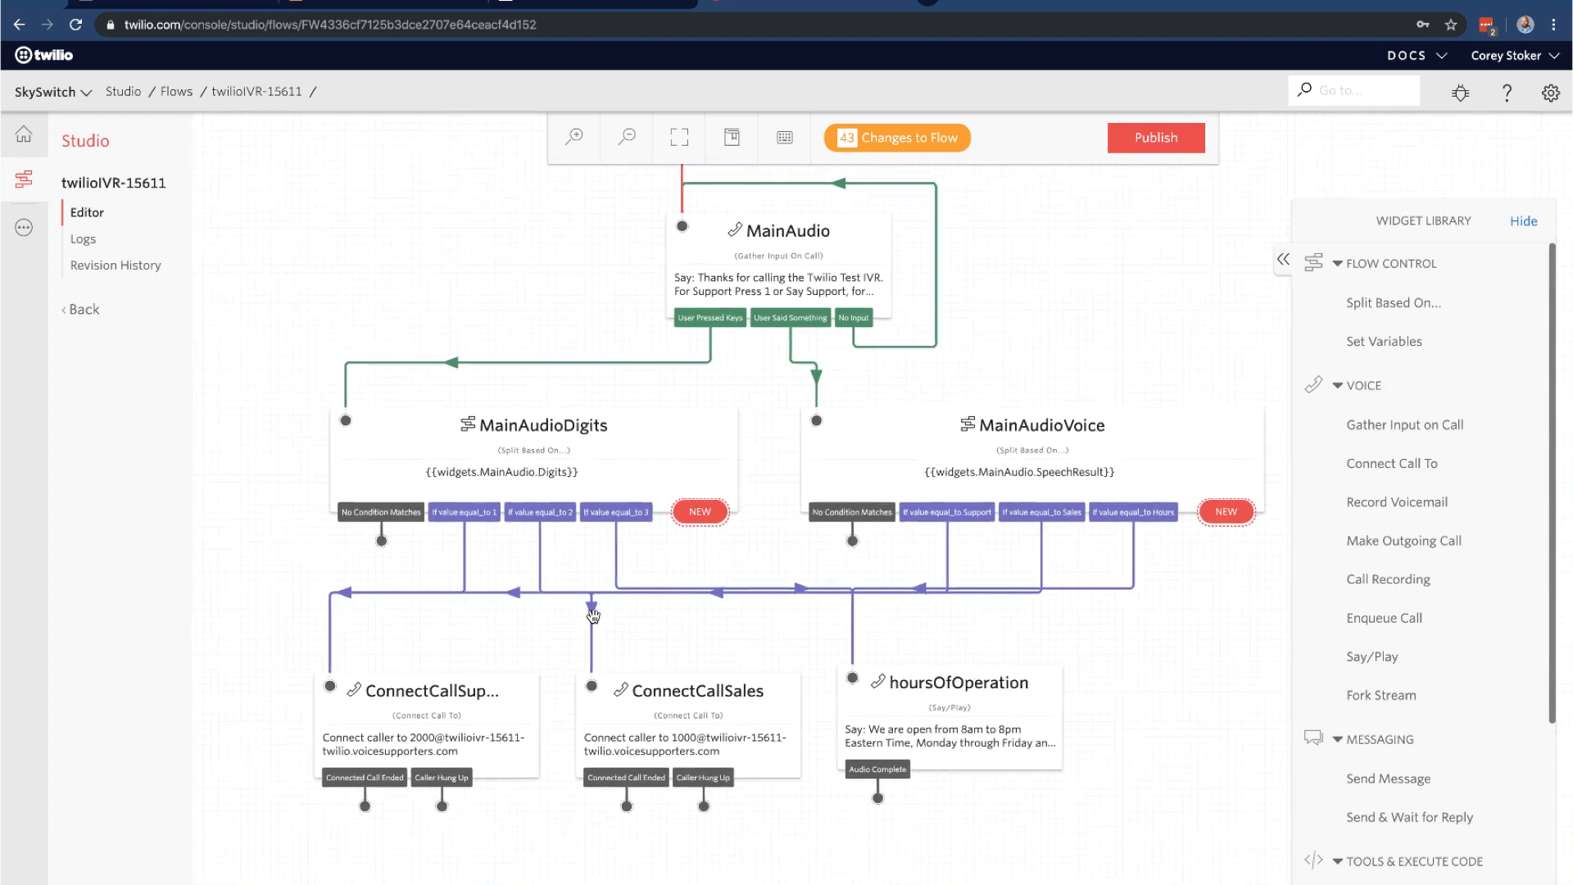
scroll(593, 617, "down", 1)
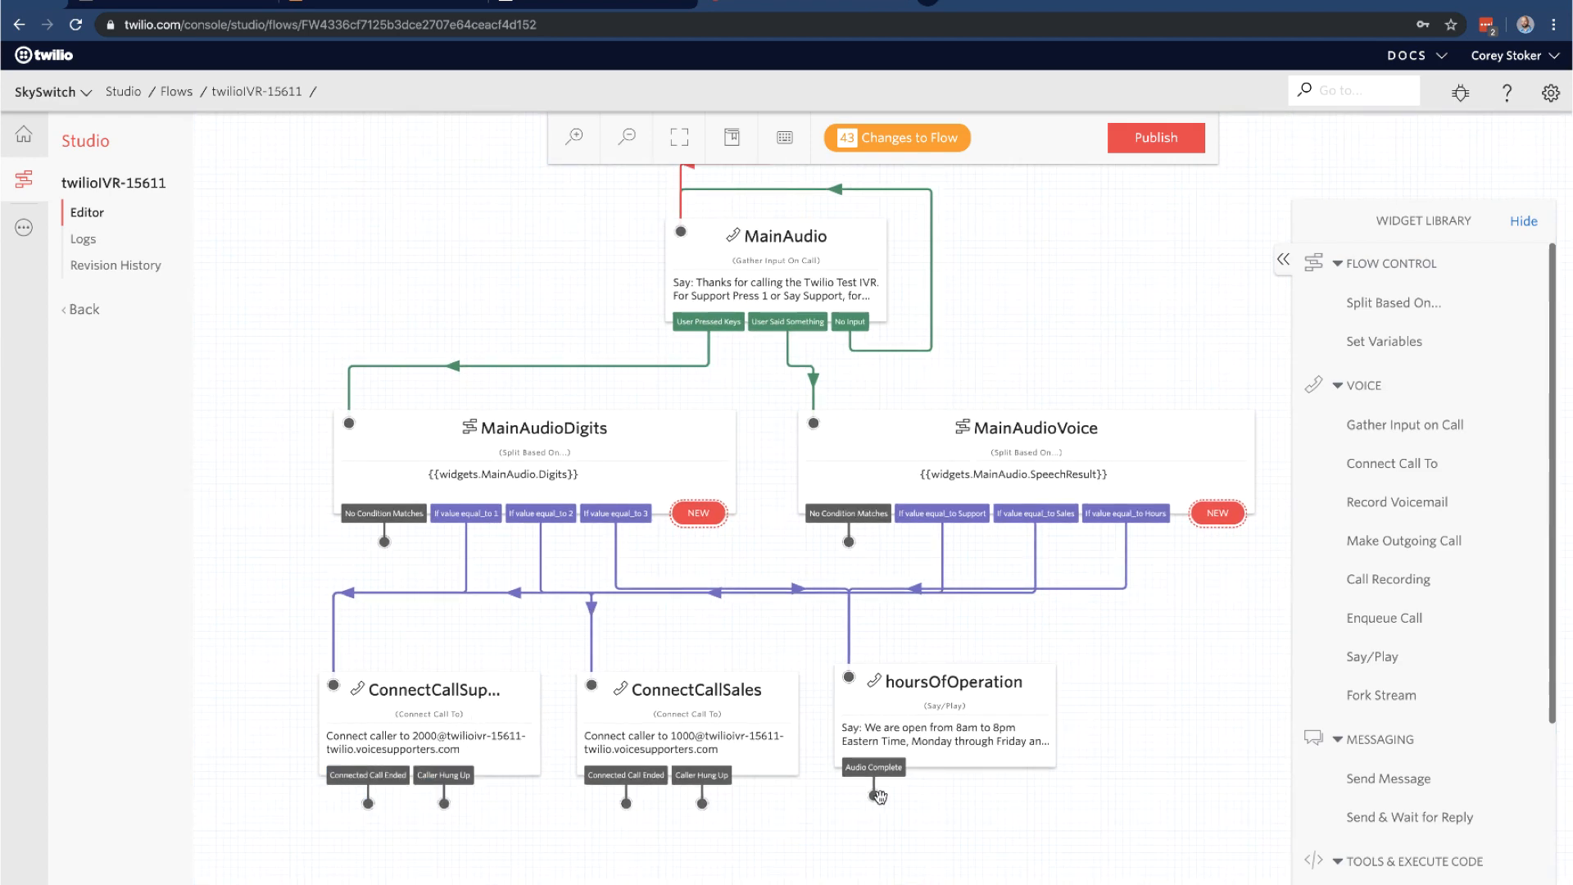
left_click_drag(876, 797, 697, 246)
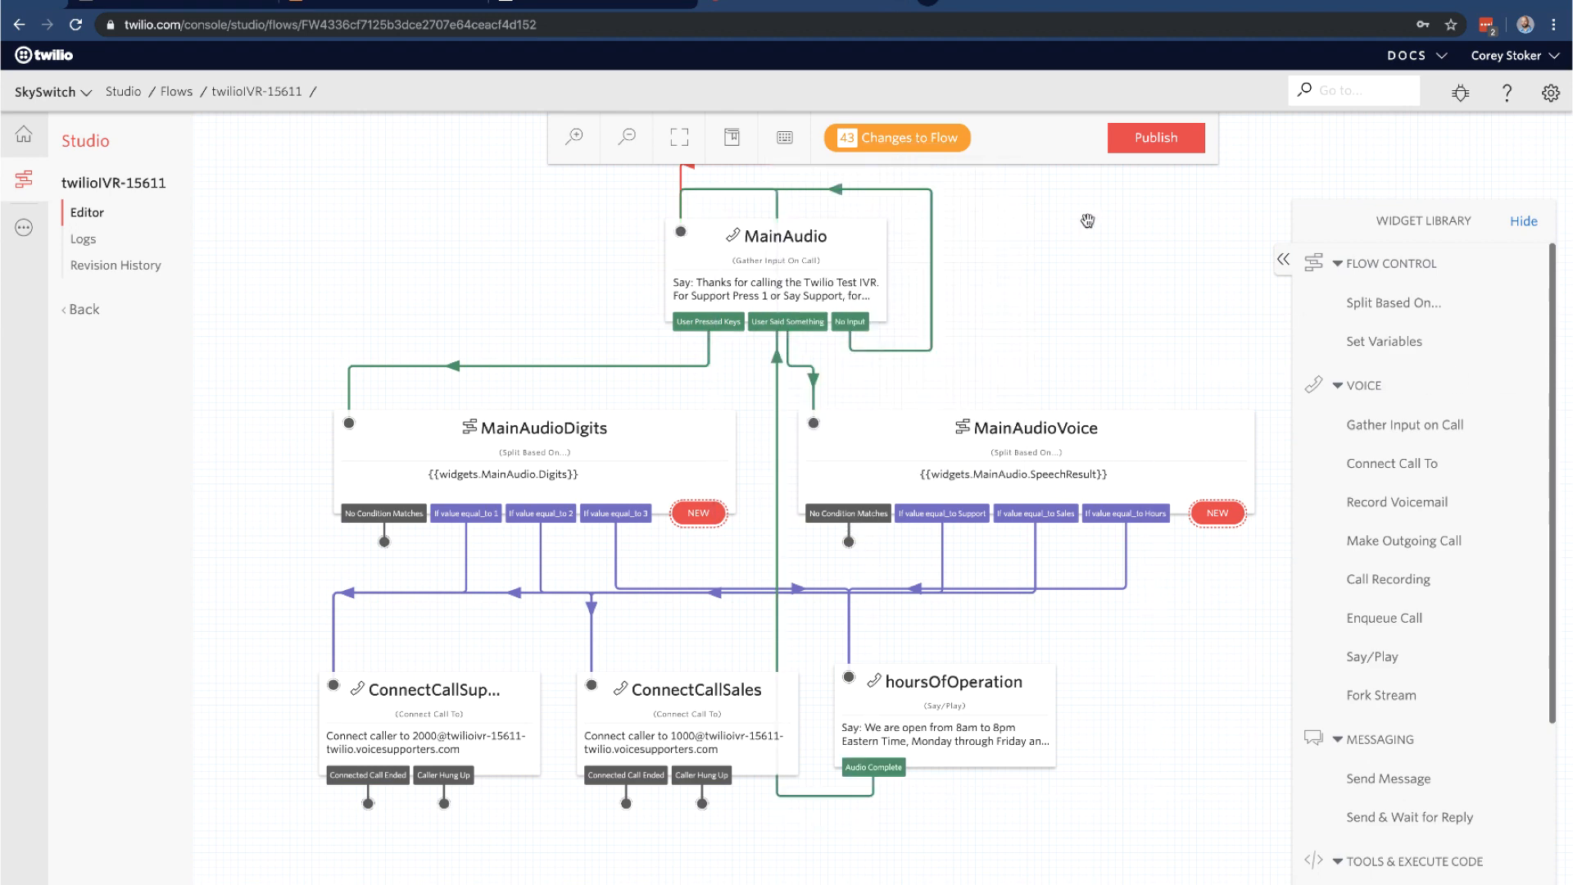
Publish the twilioIVR-15611 flow's 44 revisions and go to the Phone Numbers section
left_click(1177, 148)
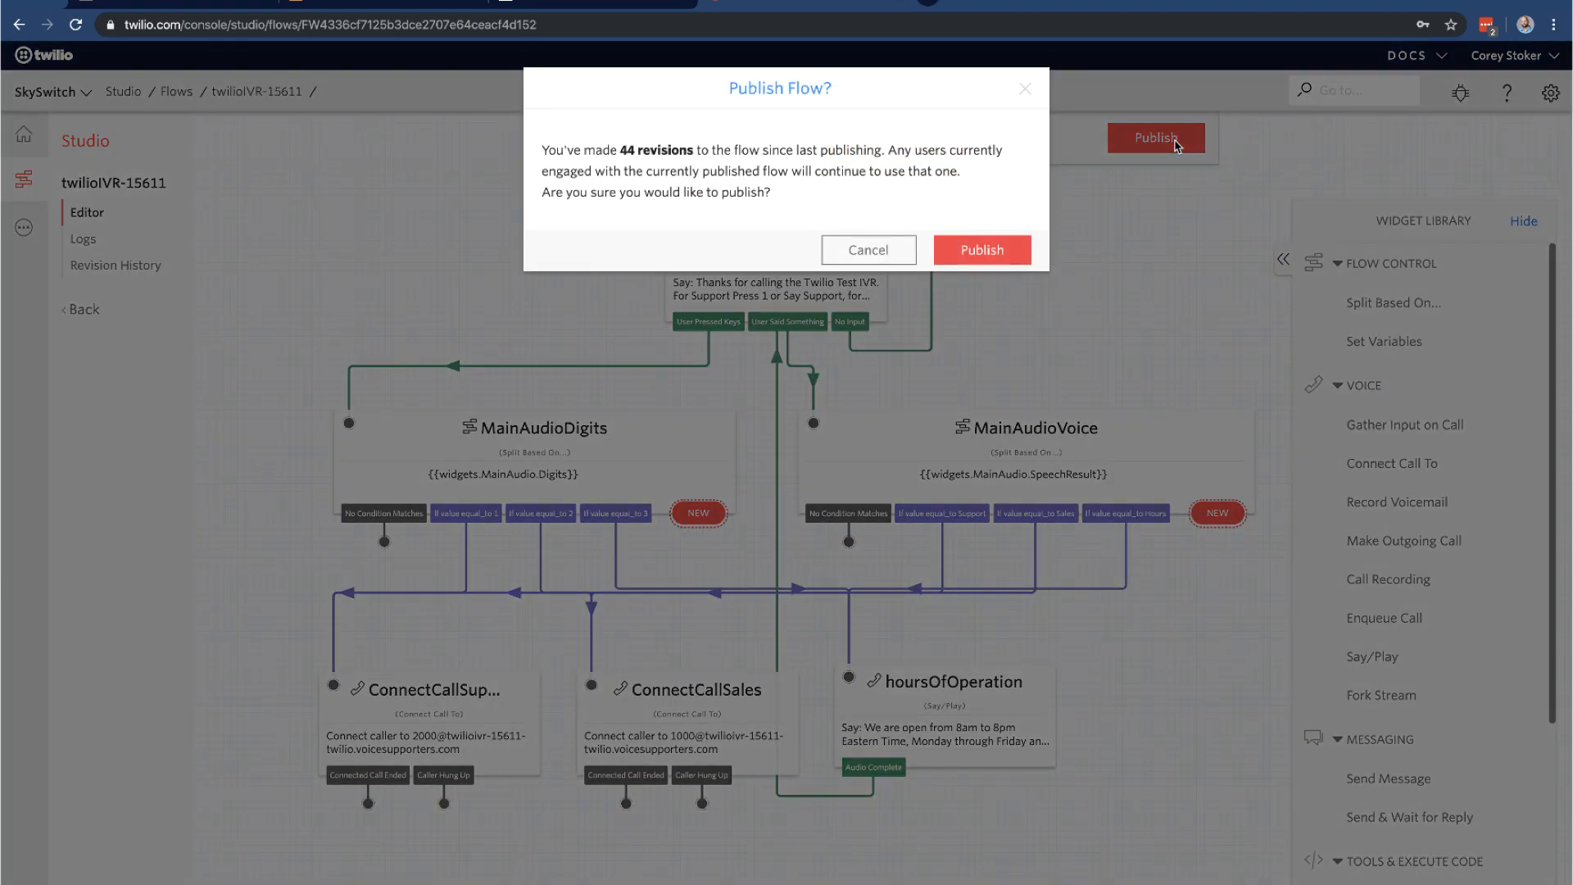
left_click(996, 247)
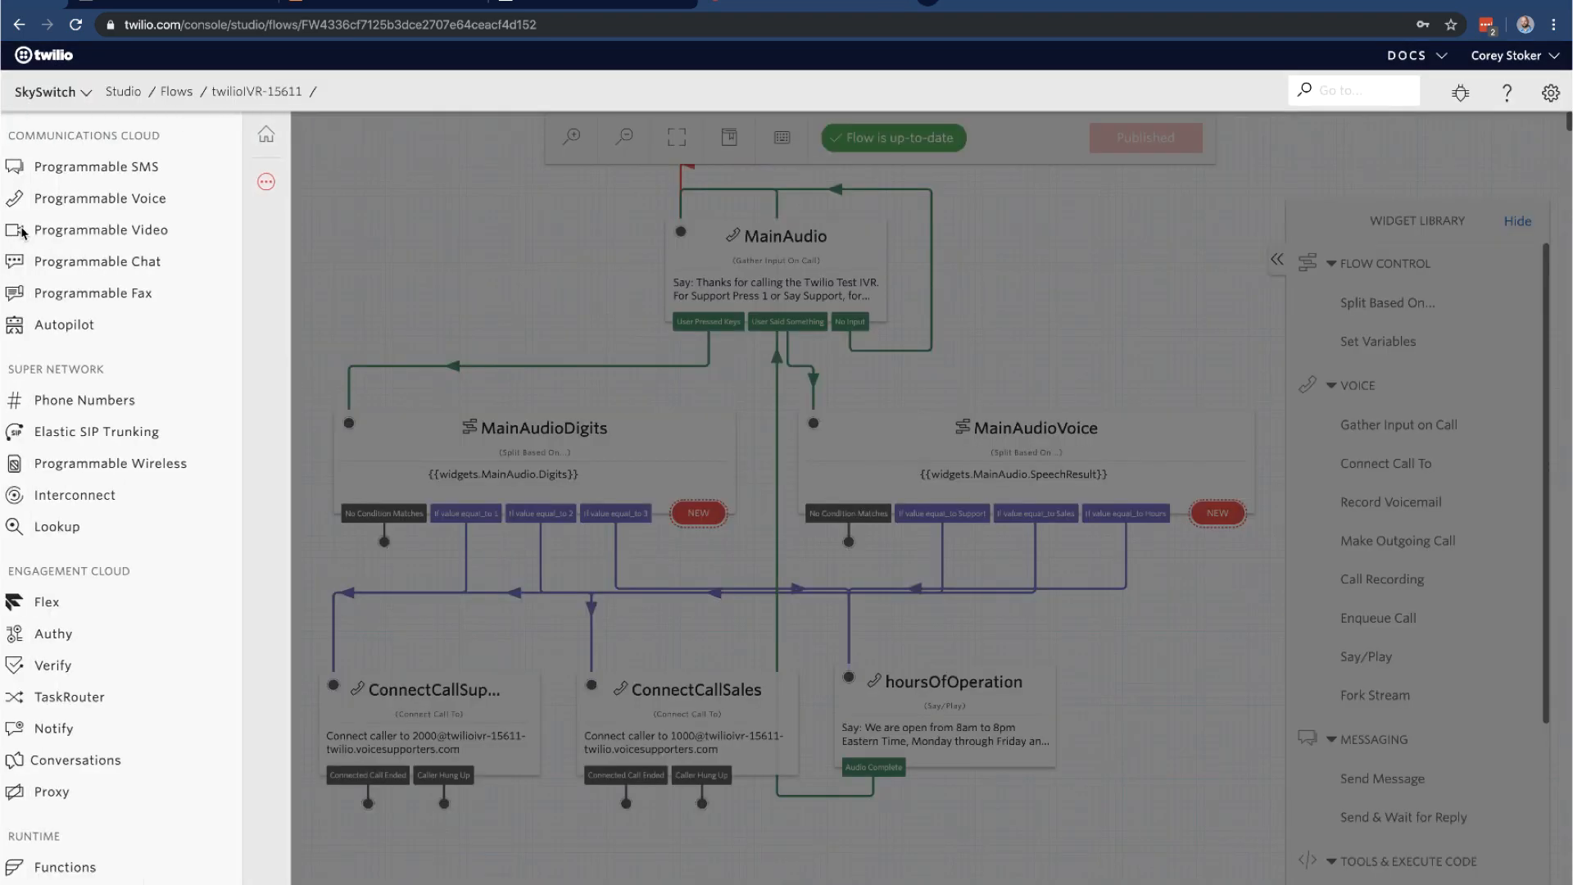
left_click(19, 231)
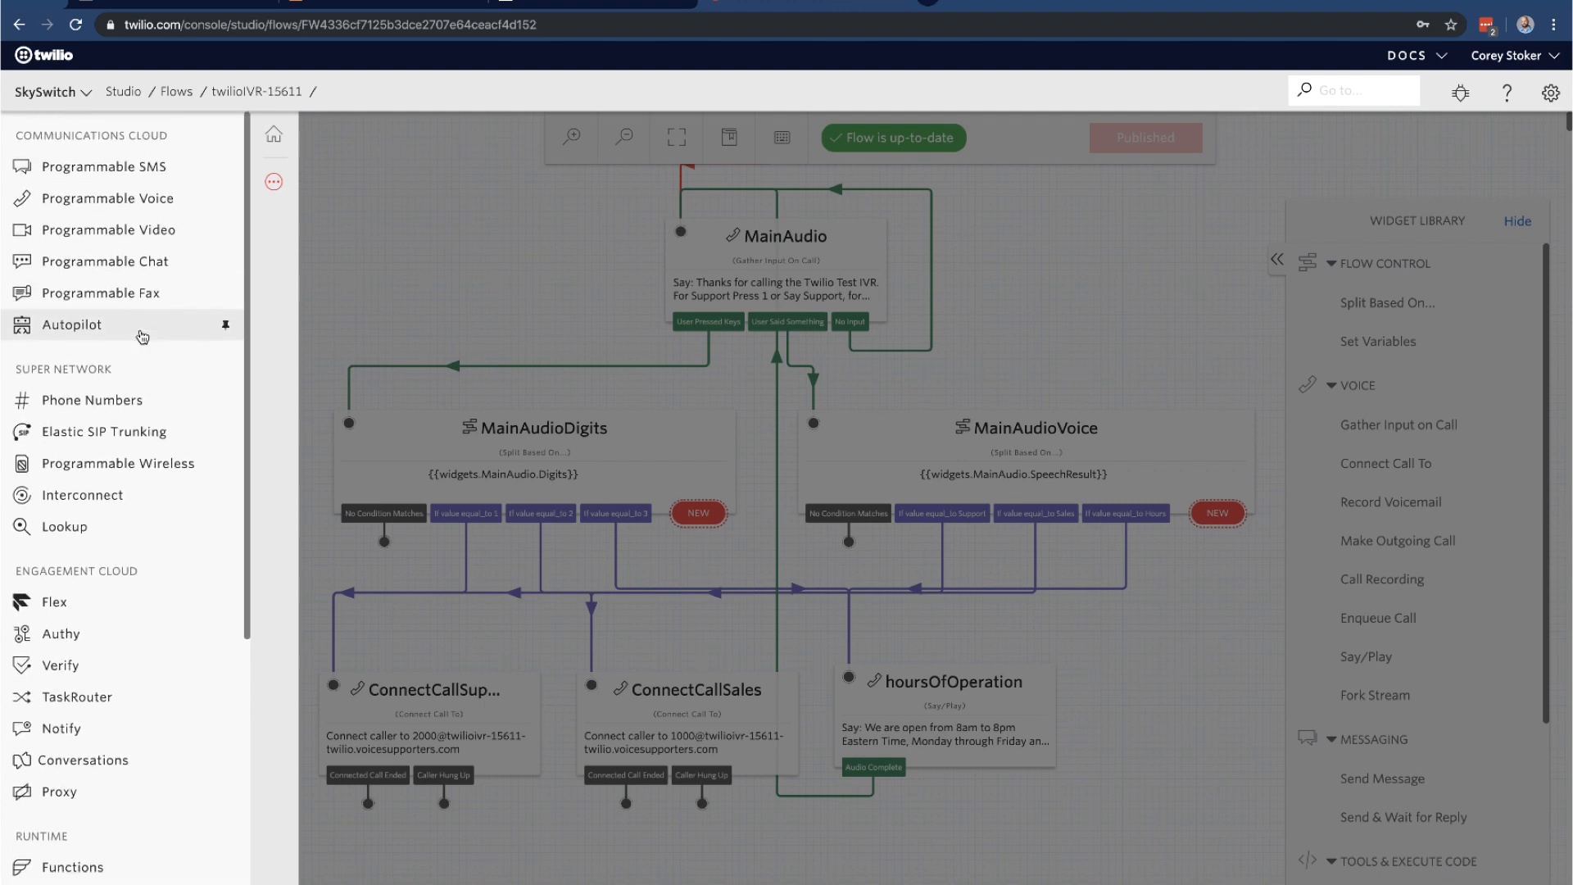
left_click(95, 402)
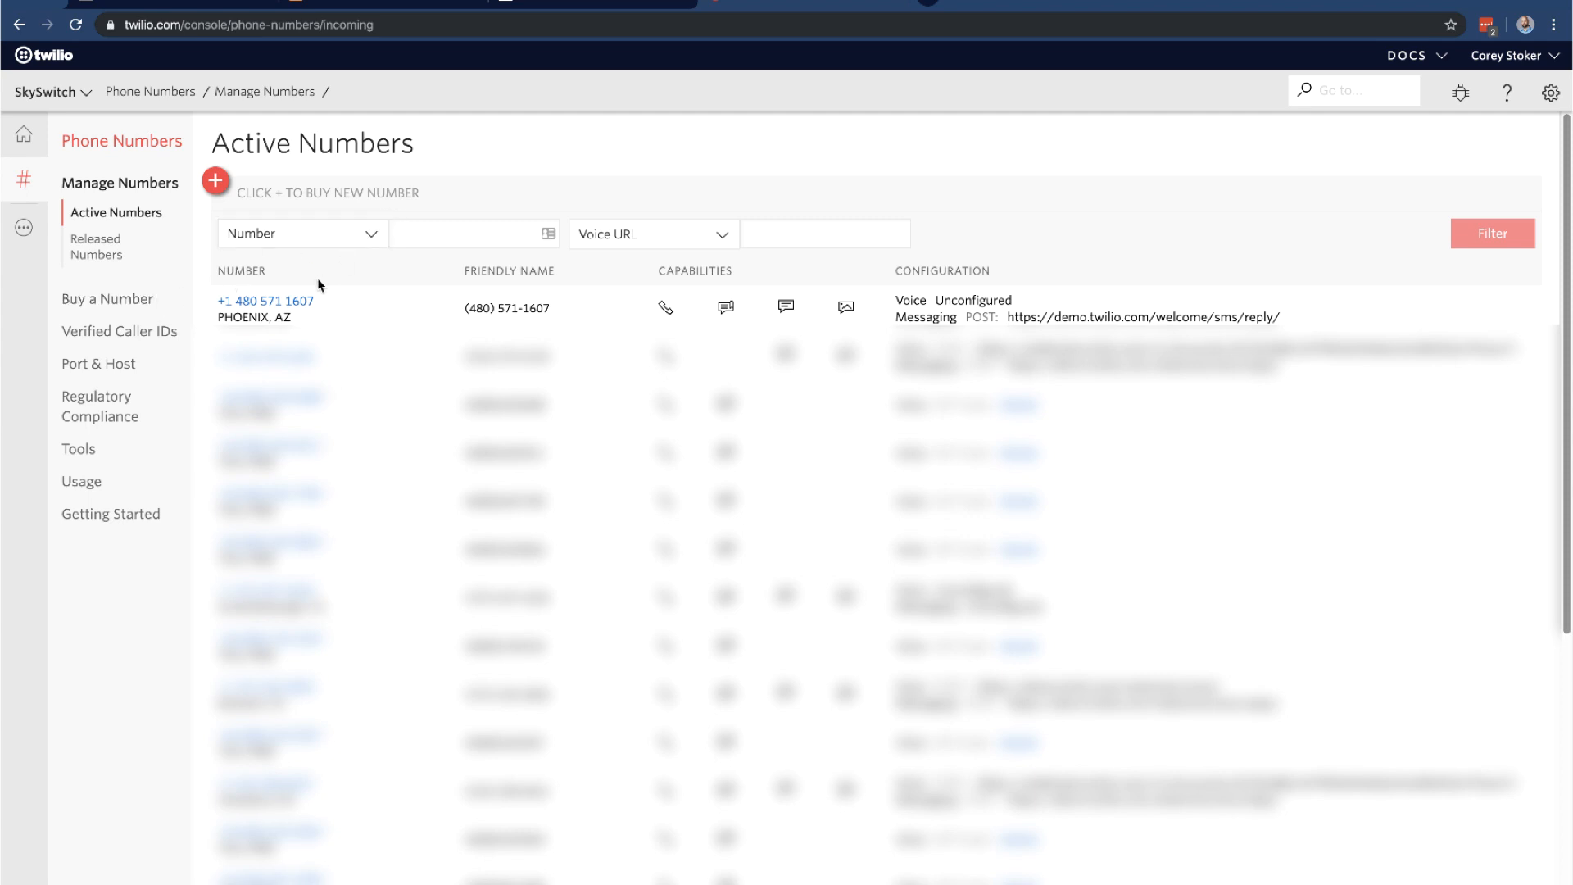
Make incoming calls on the Phoenix, AZ number run the twilioIVR-15611 Studio Flow
left_click(300, 303)
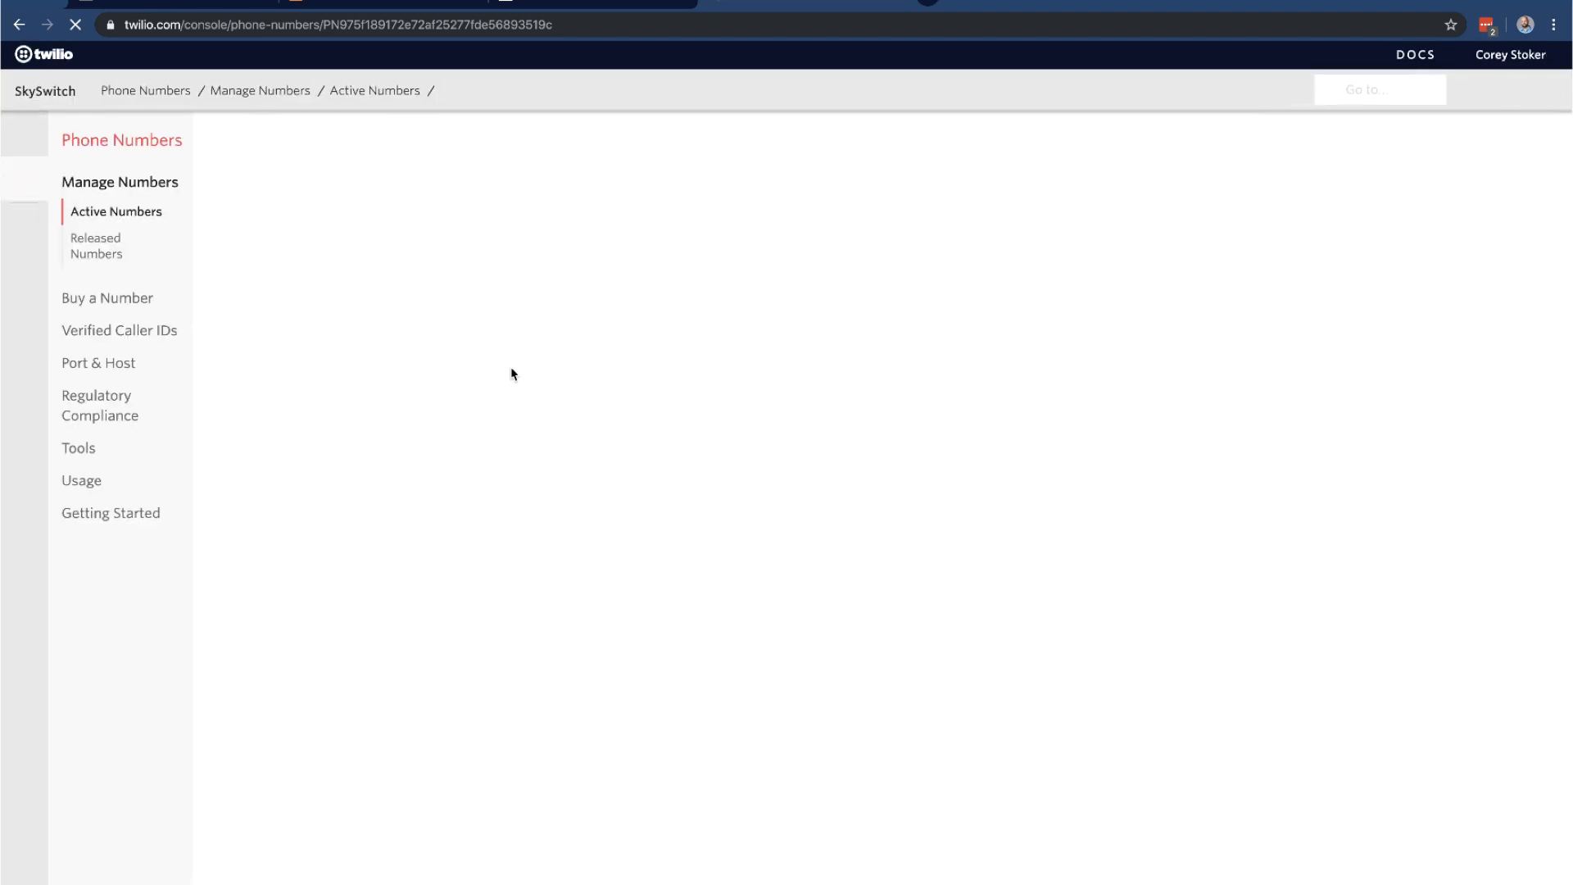
scroll(511, 374, "down", 5)
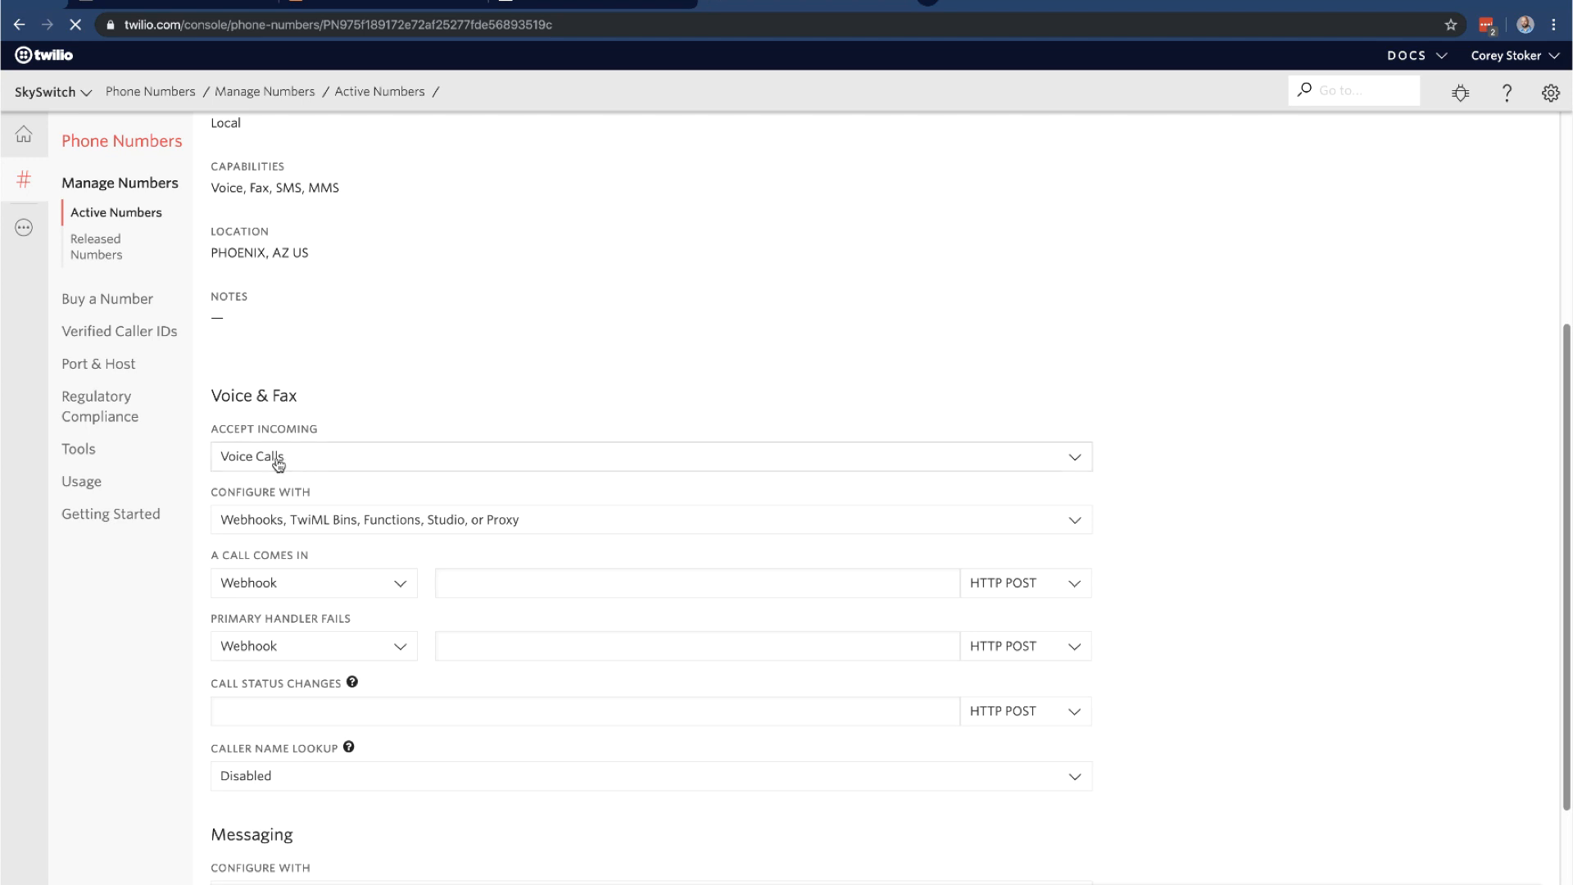
left_click(338, 586)
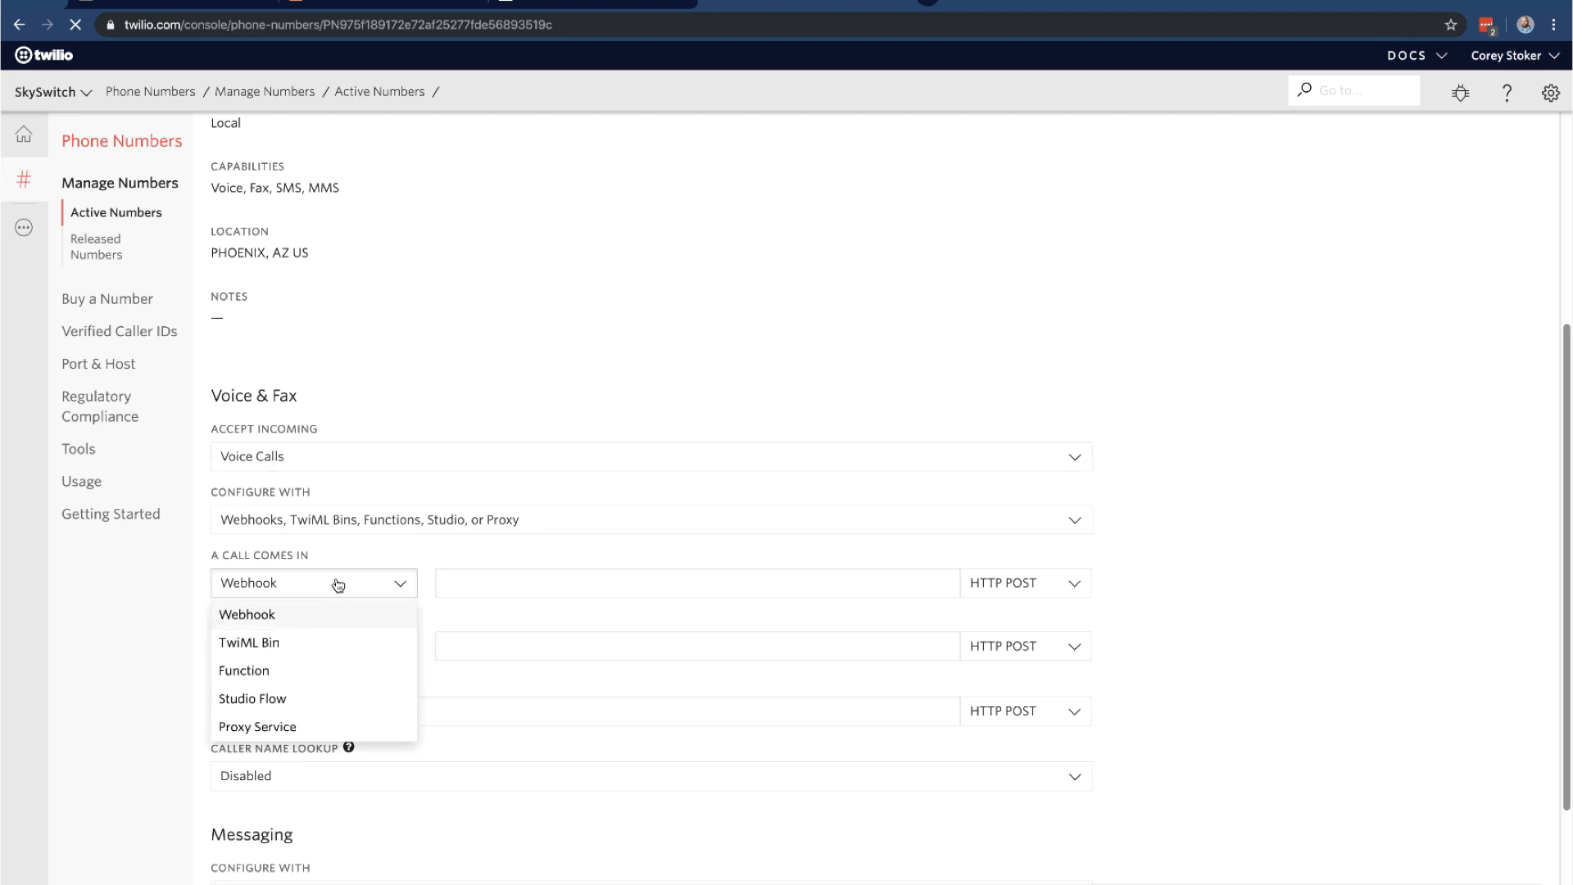
left_click(336, 701)
left_click(572, 586)
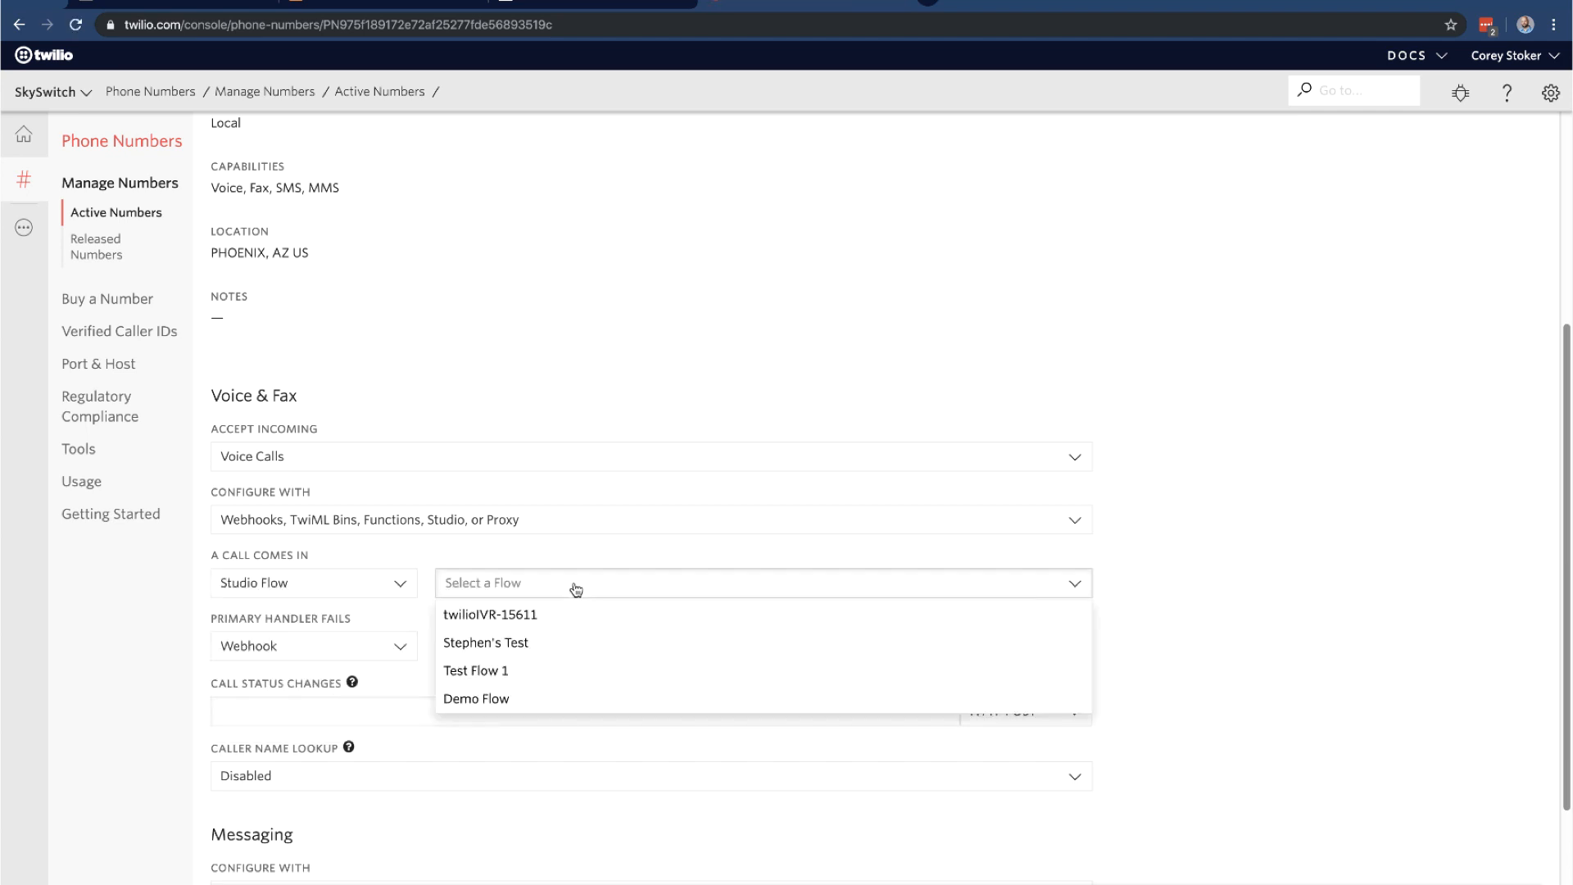
left_click(567, 613)
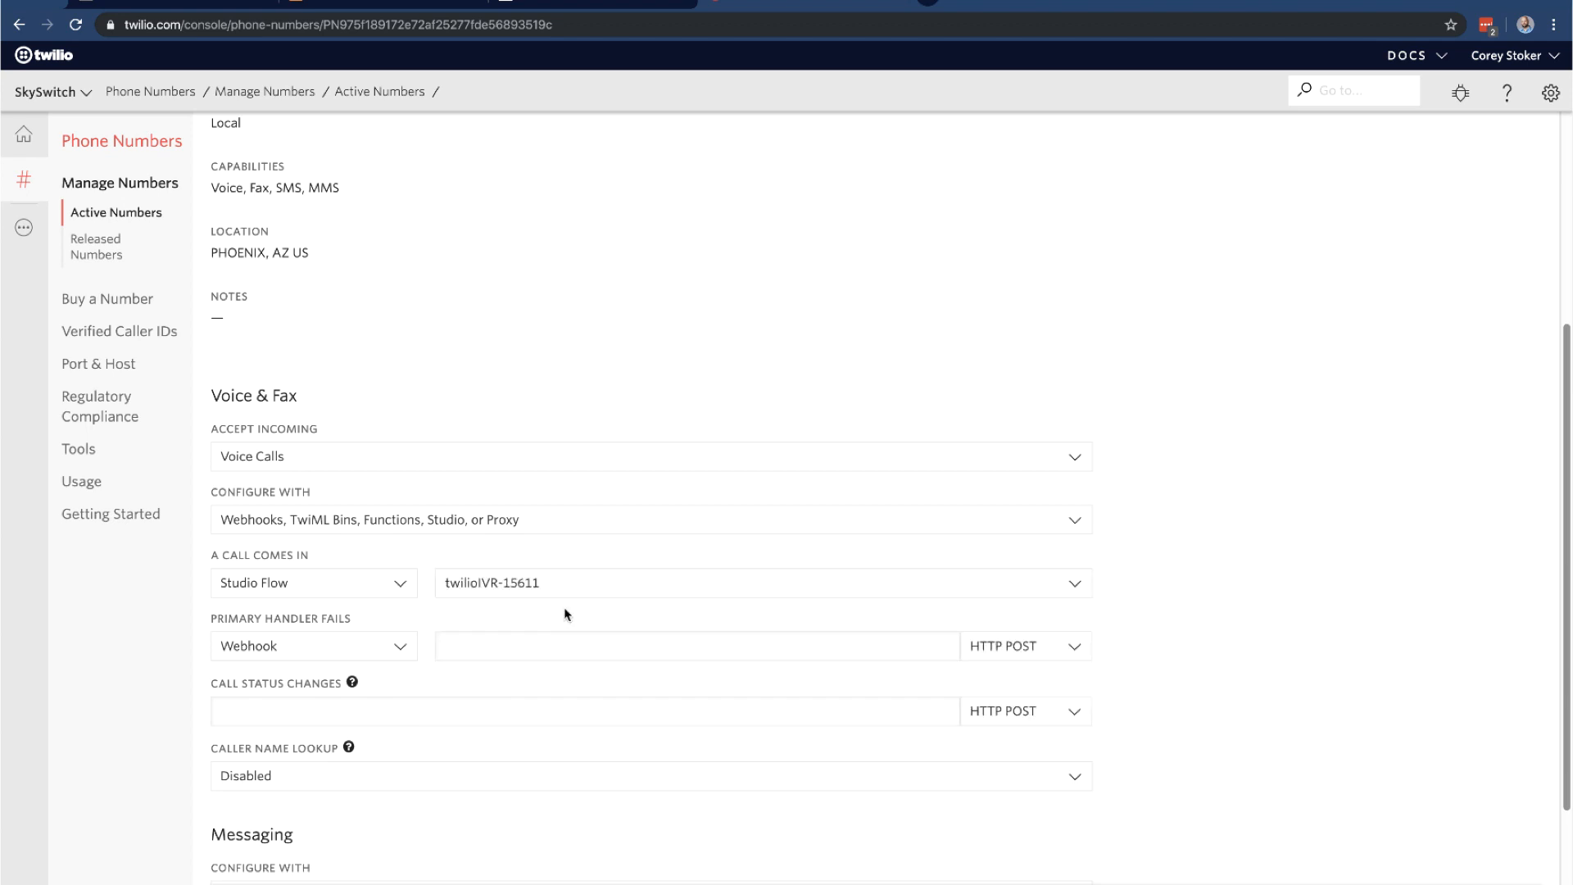
scroll(463, 611, "down", 1)
scroll(464, 607, "down", 1)
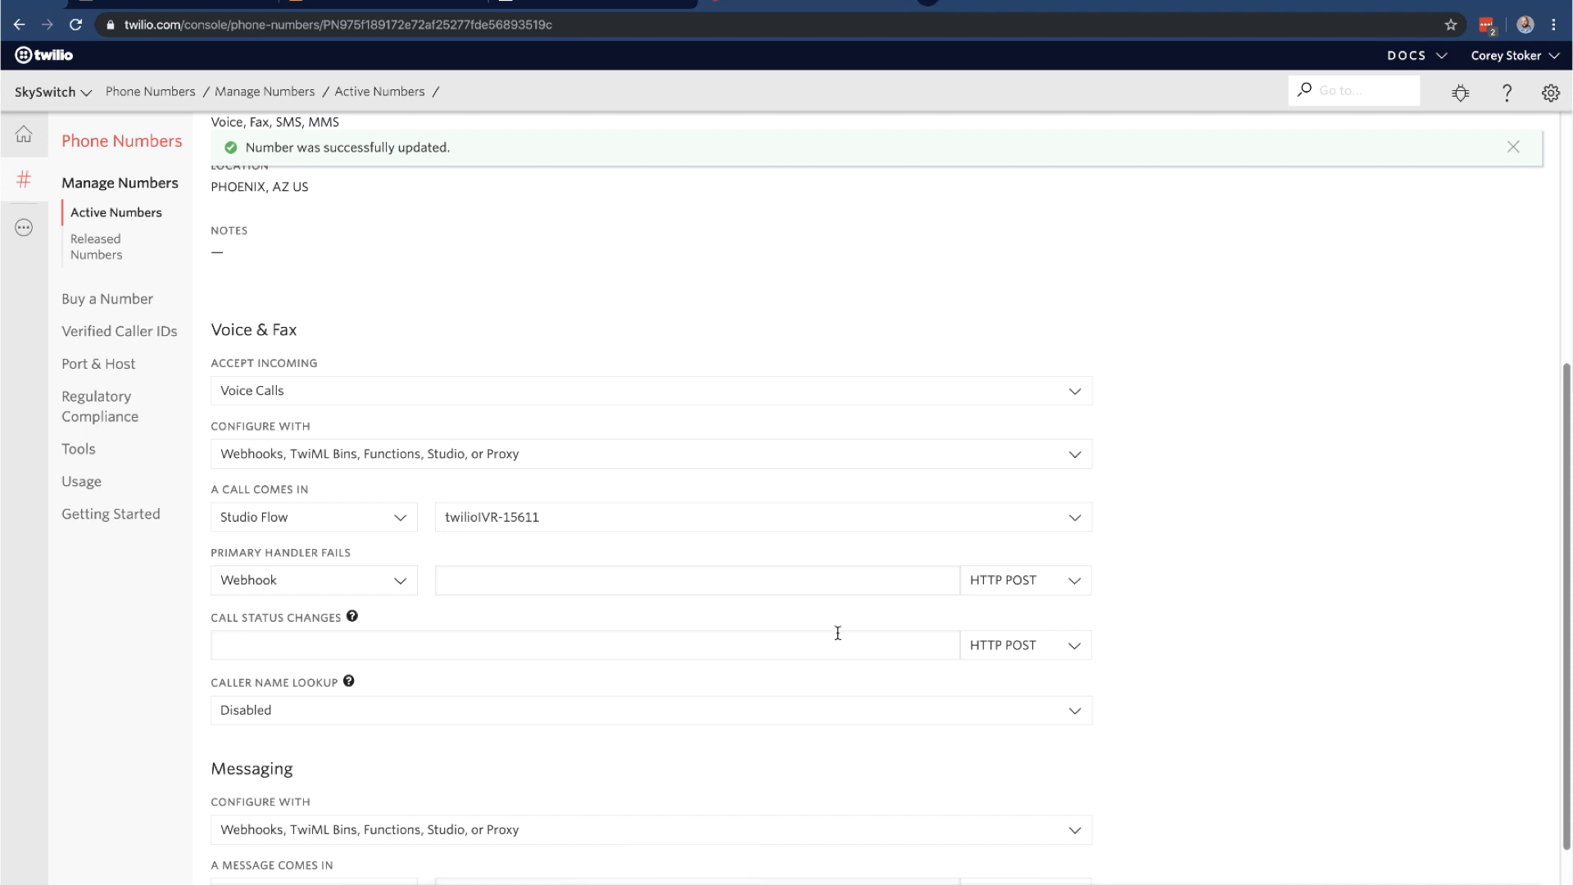
key("super+space")
Launch Bria 5 from Spotlight so extension 1000 shows Available on the Twilio IVR account
type("bria")
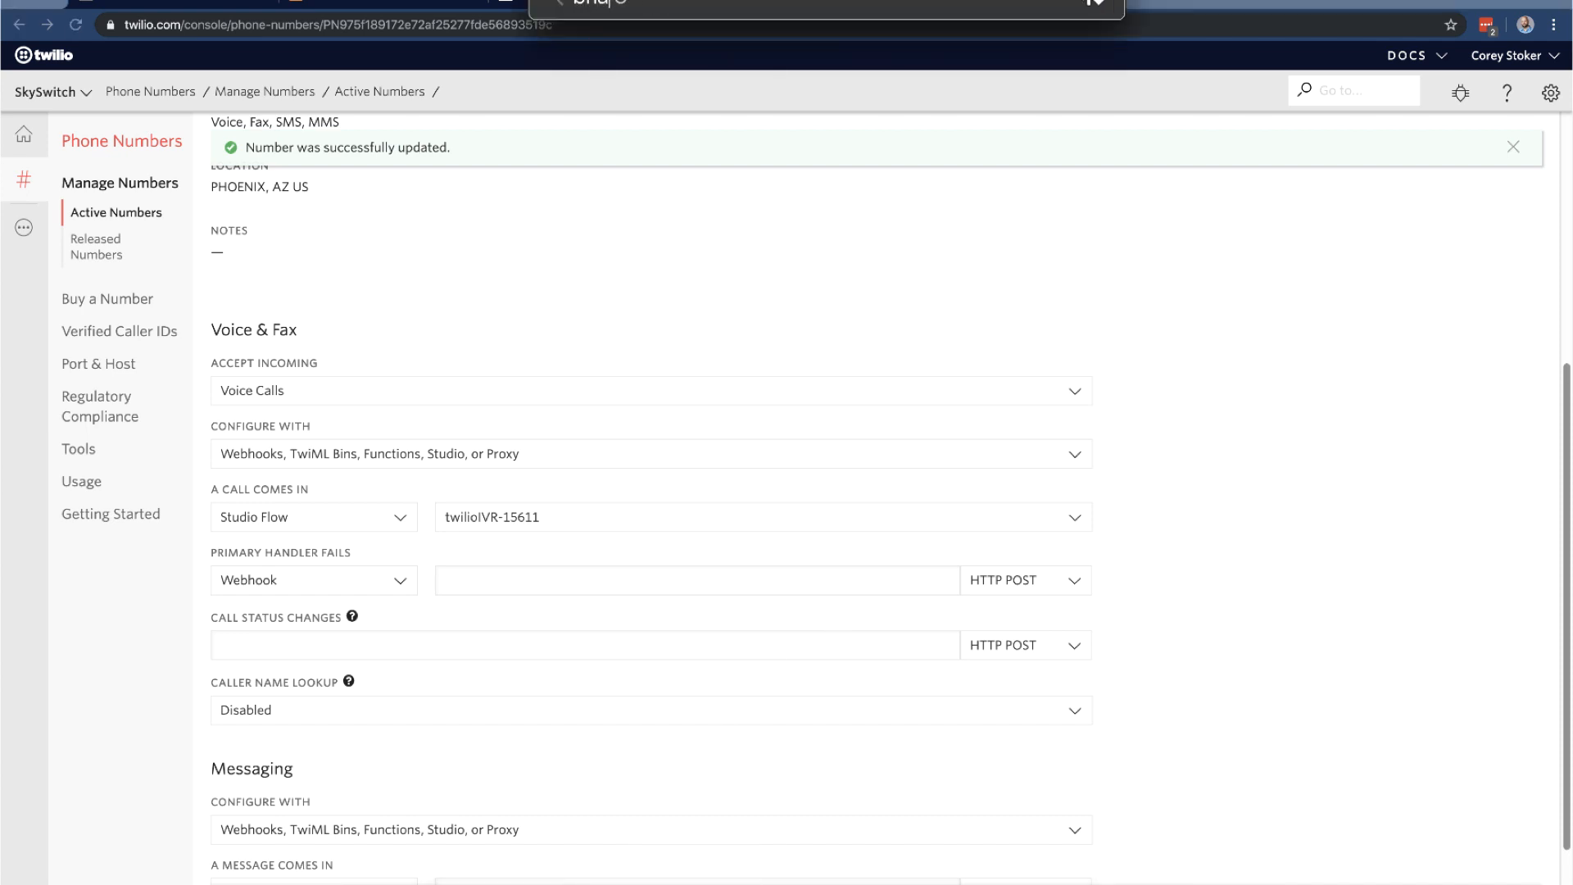
key("Return")
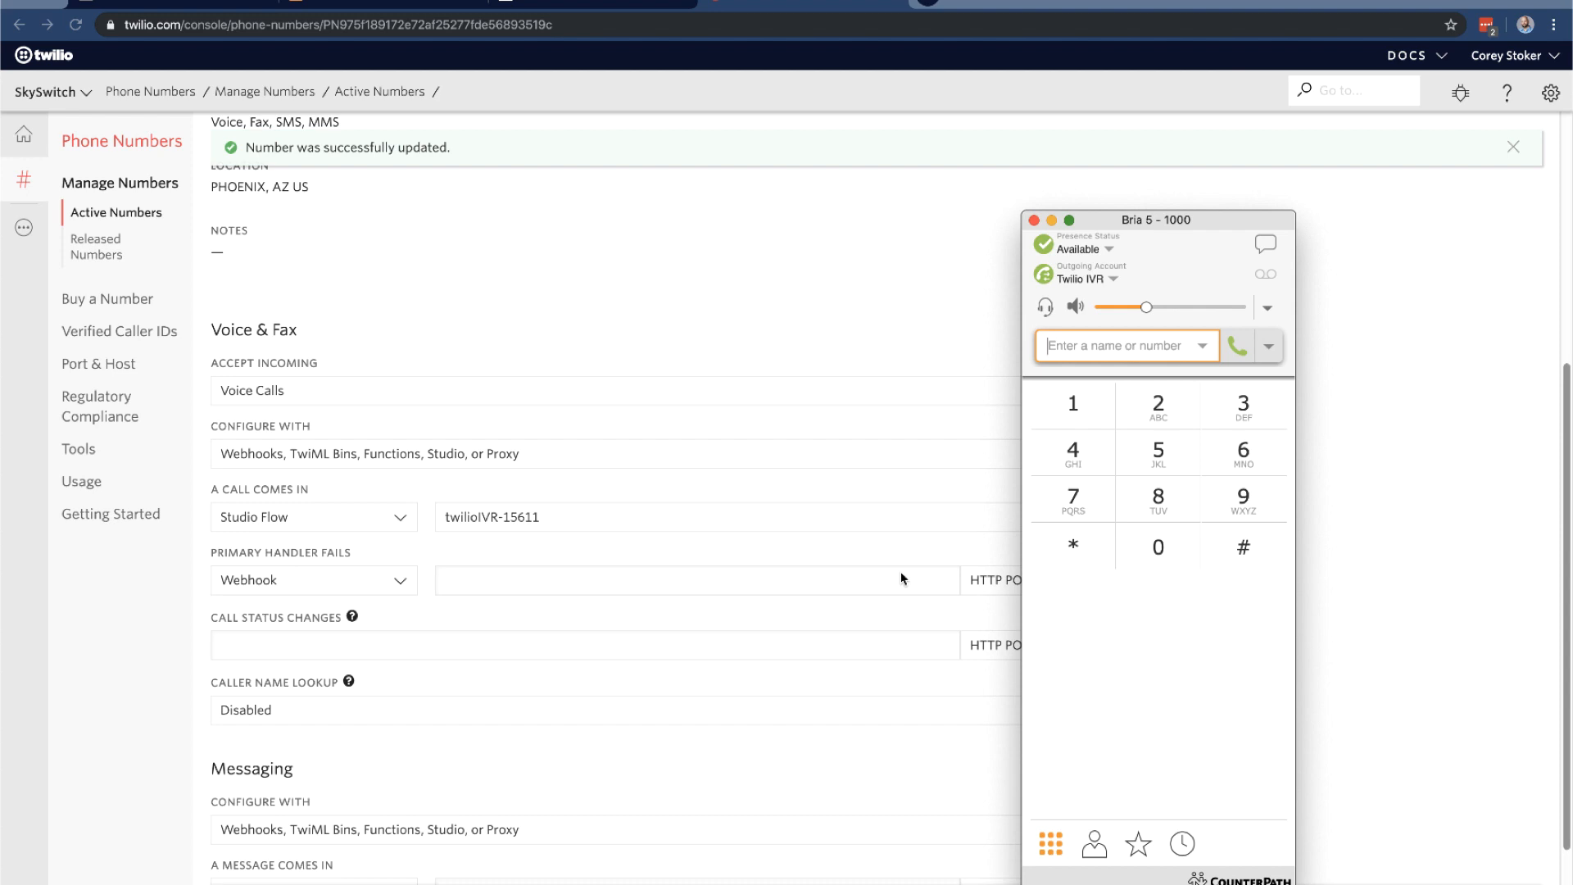
scroll(901, 578, "up", 5)
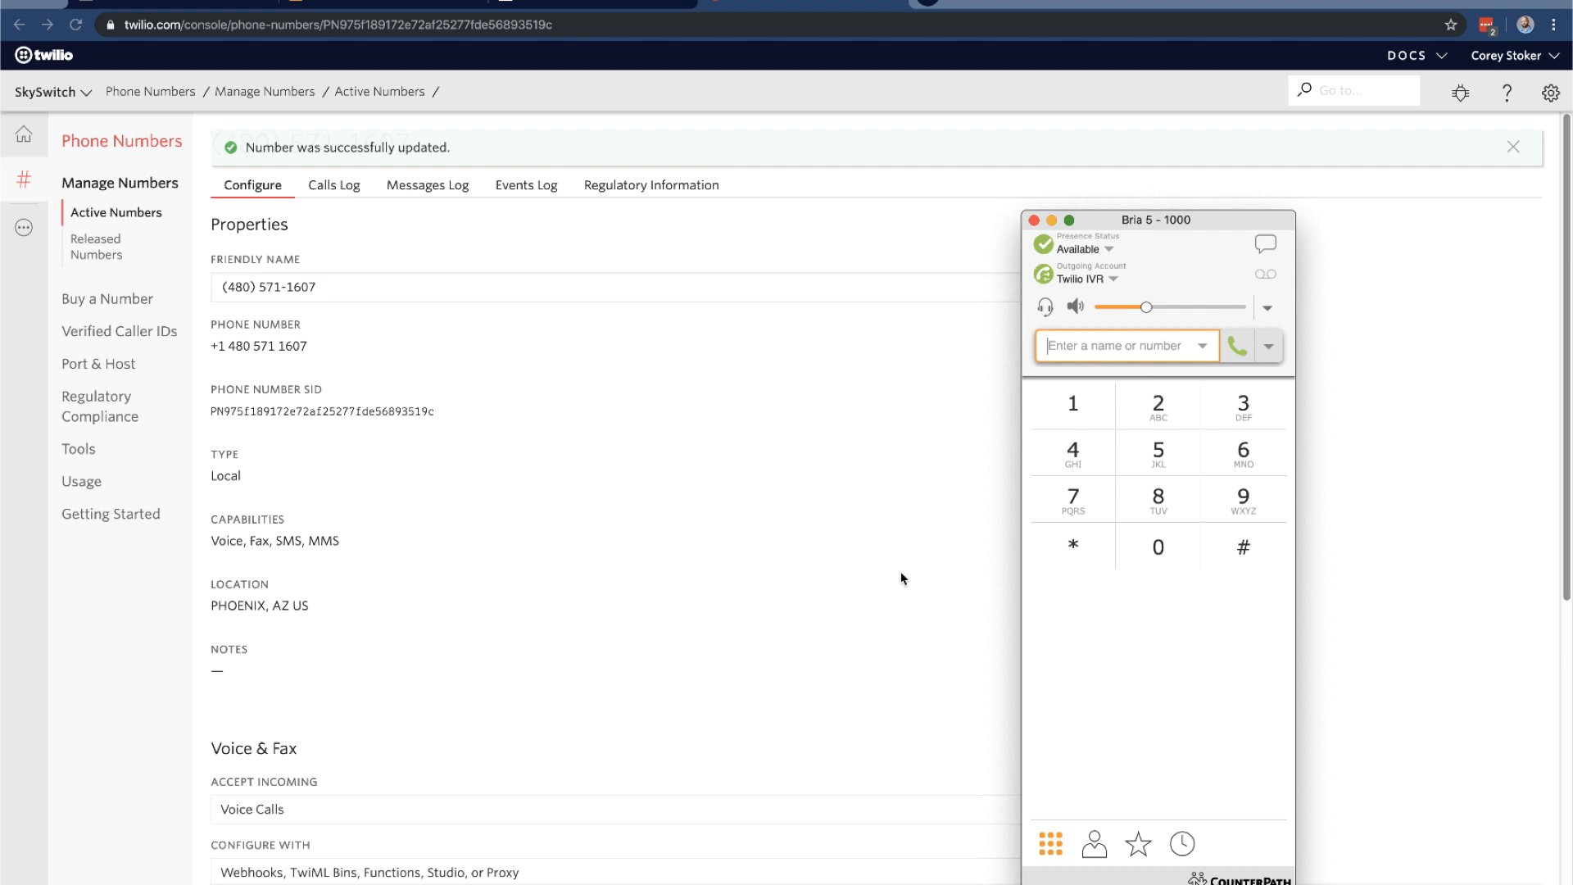
Add extension 1000 as an agent of the Support Queue in Dashmanager's Call Queues
left_click(596, 5)
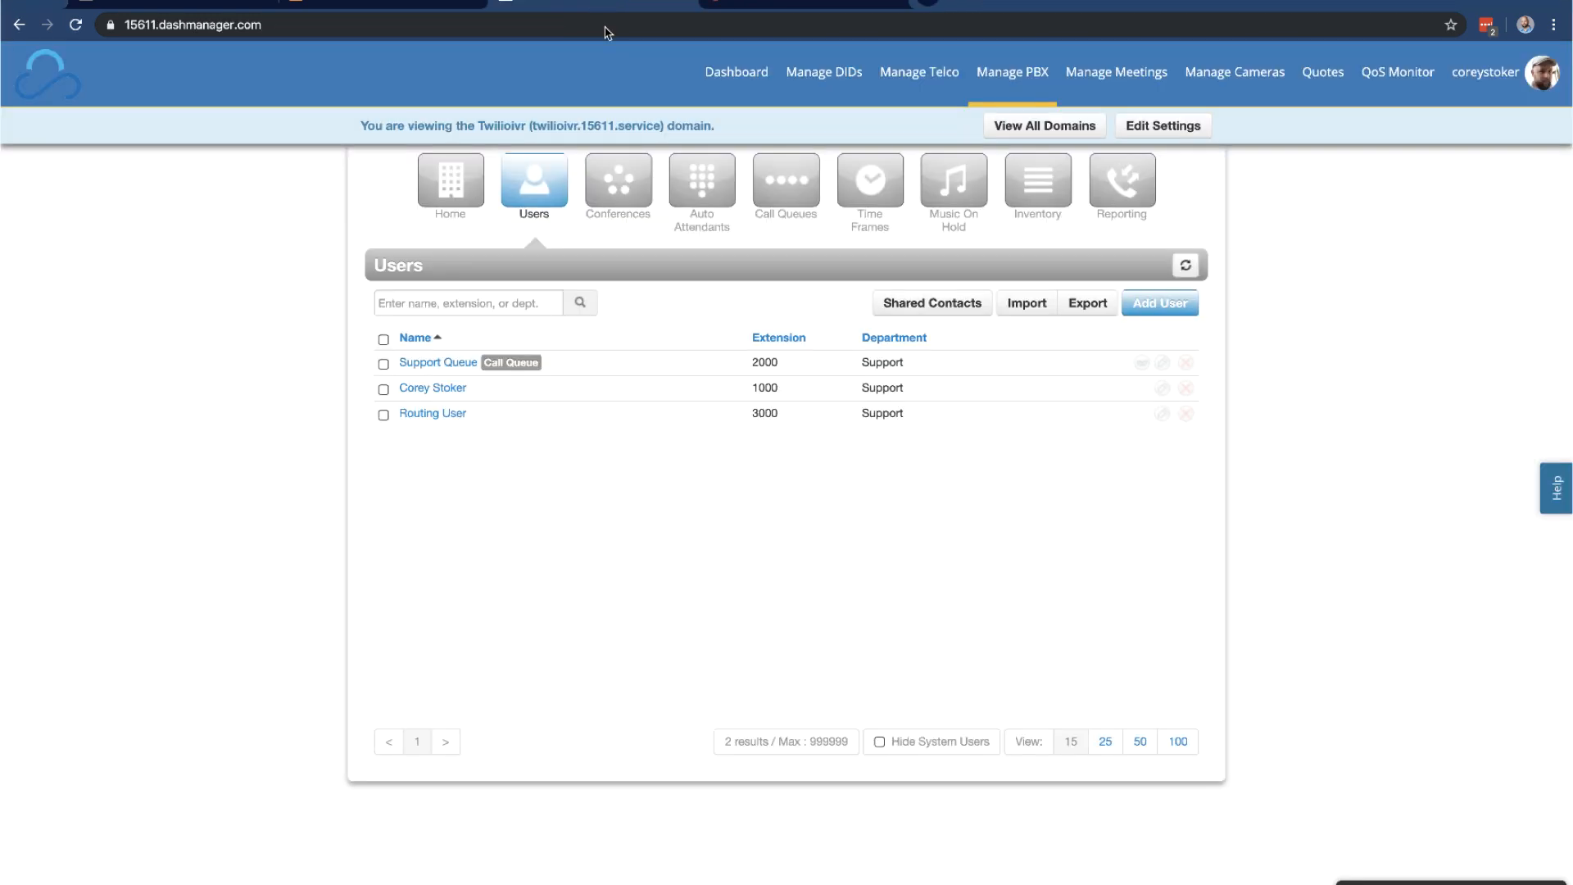
left_click(752, 203)
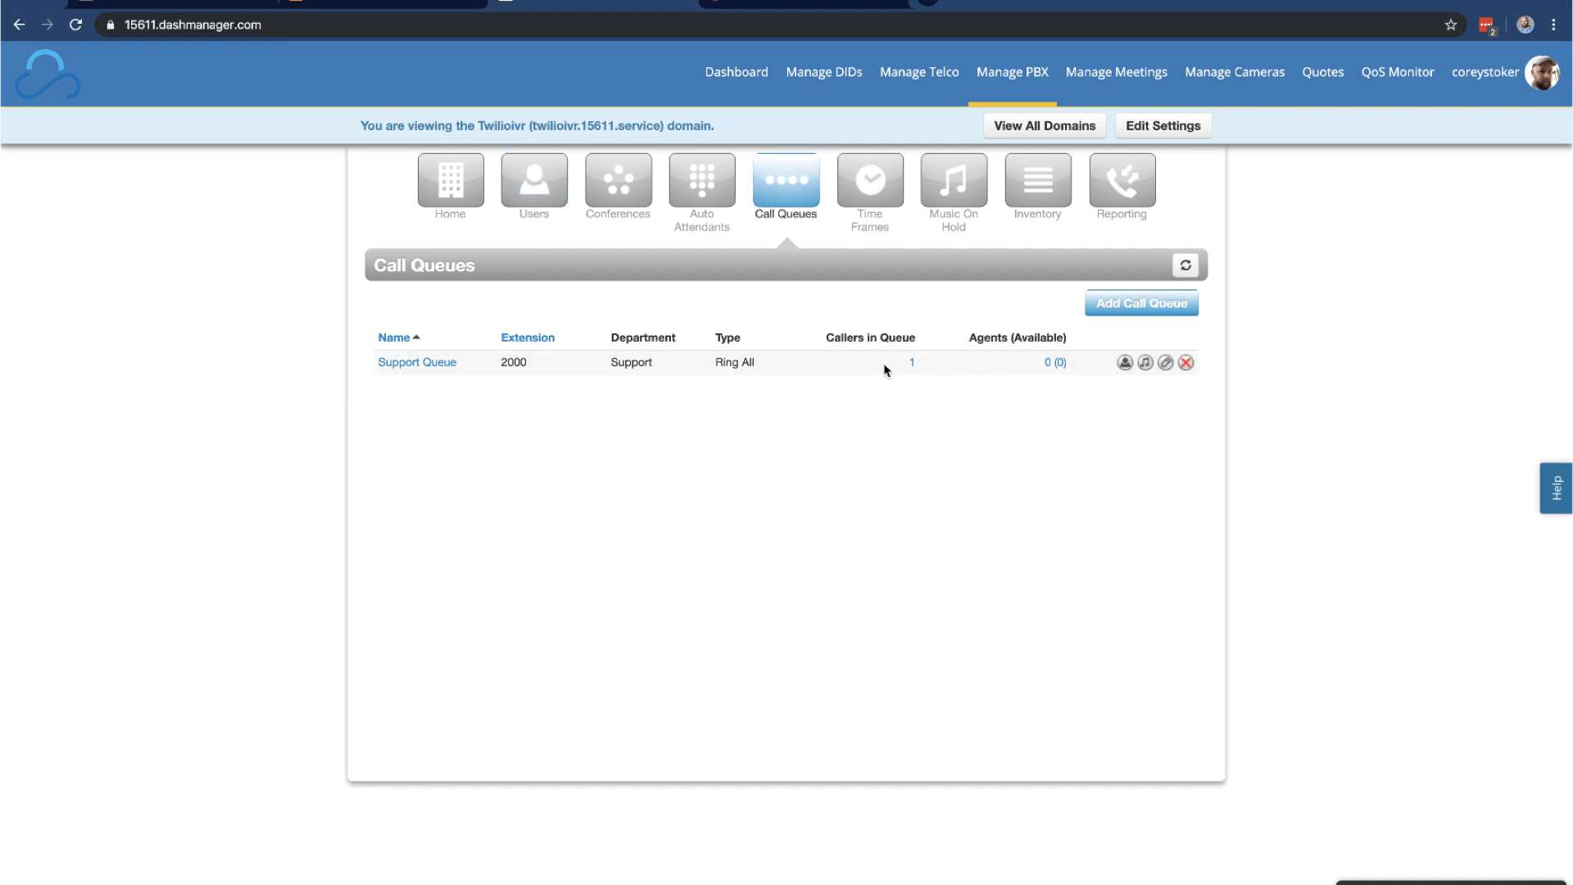
left_click(1126, 363)
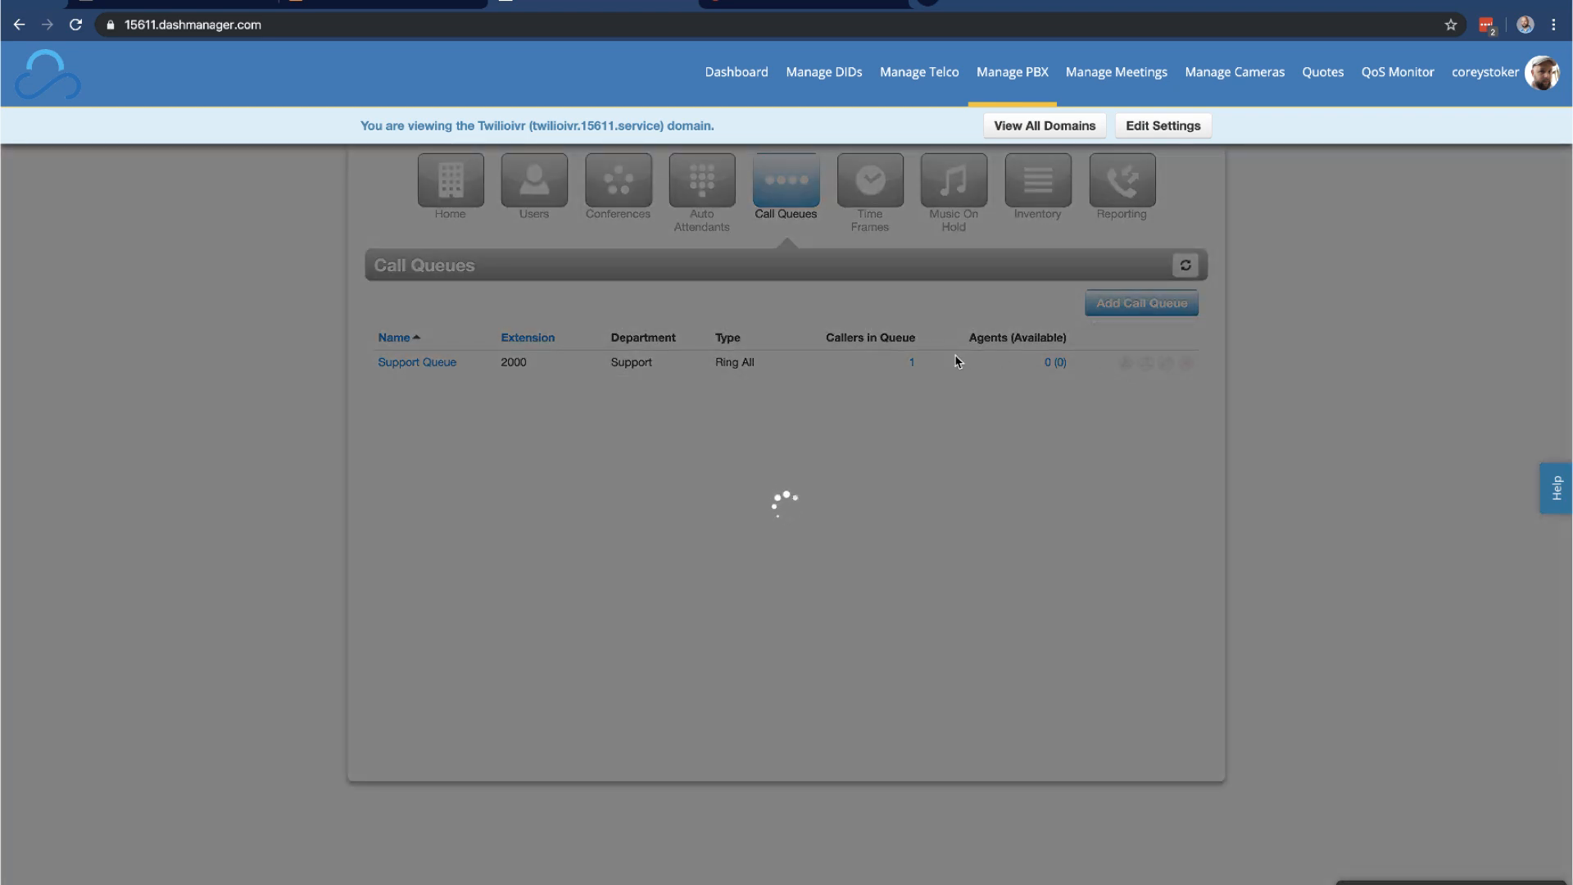
left_click(955, 715)
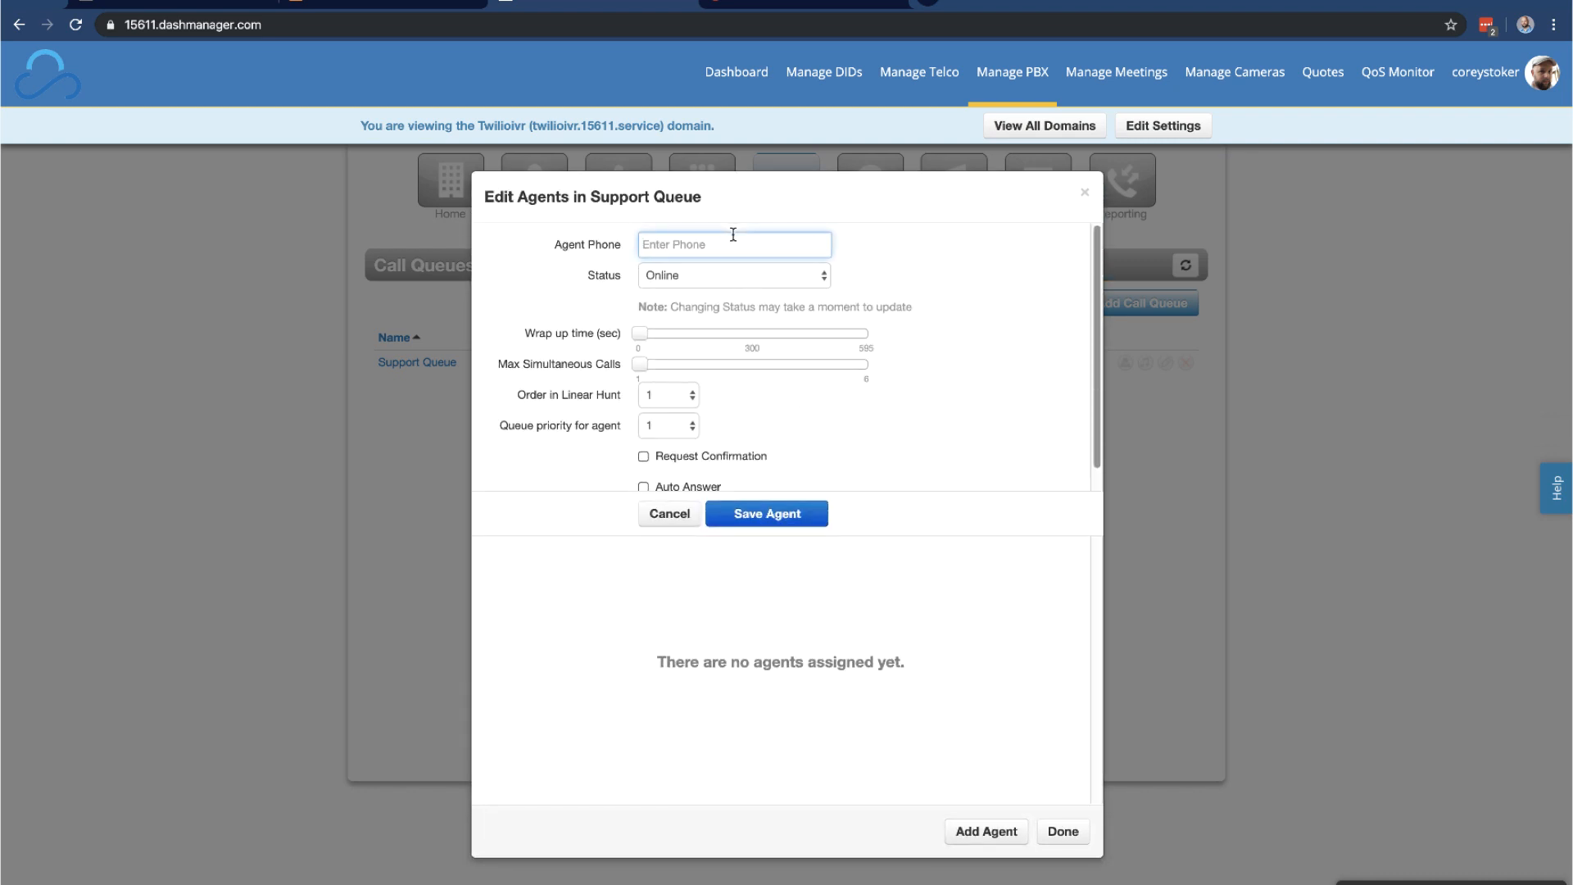
type("10000")
left_click(678, 277)
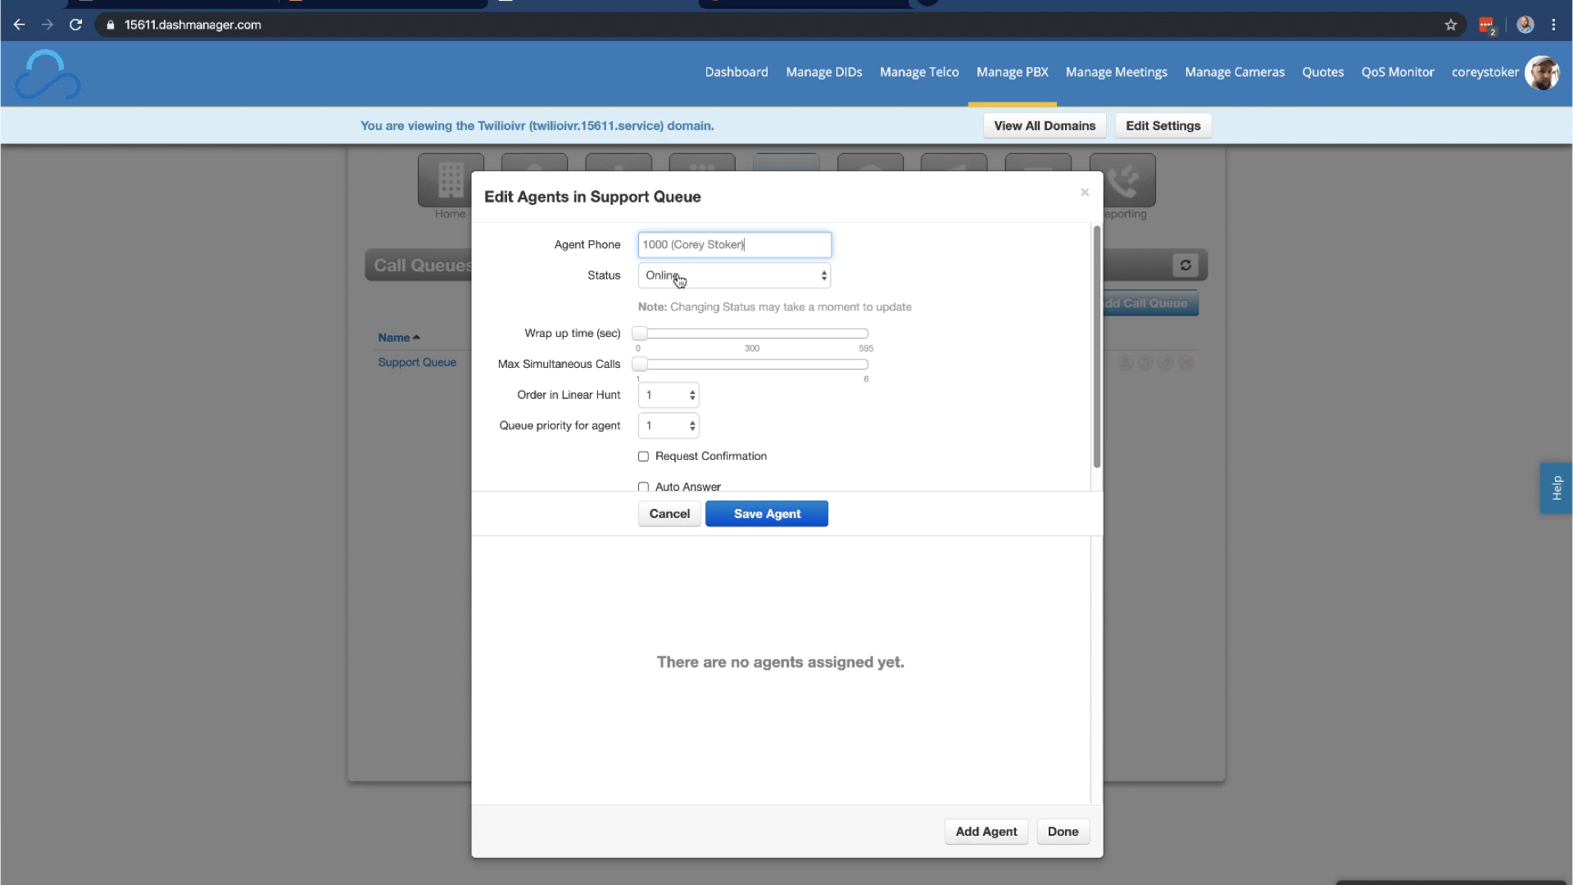
left_click(762, 513)
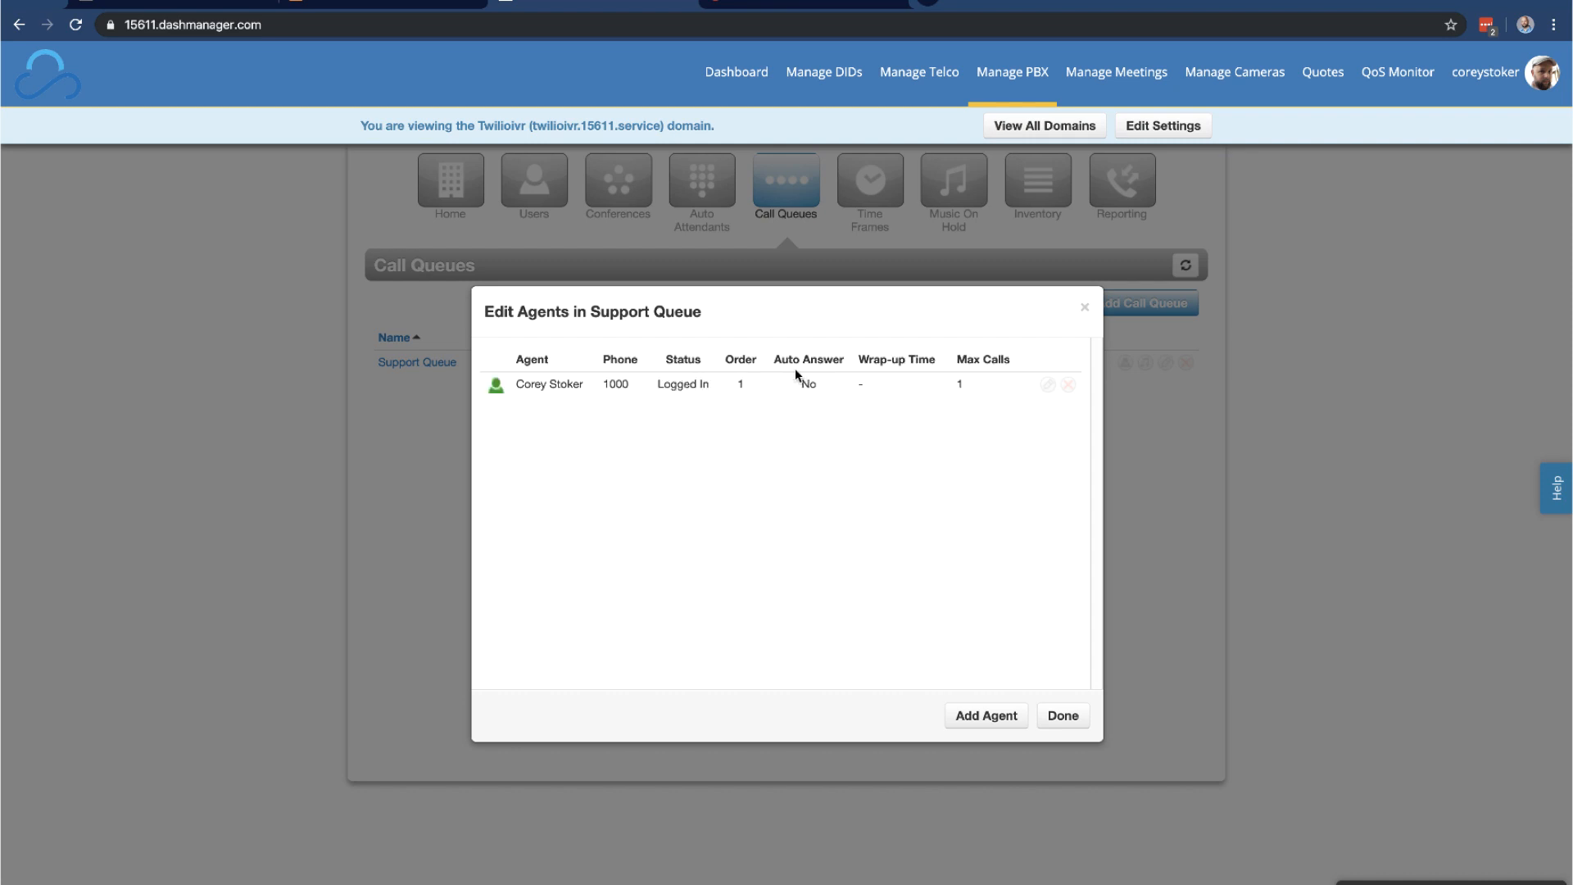
left_click(1063, 715)
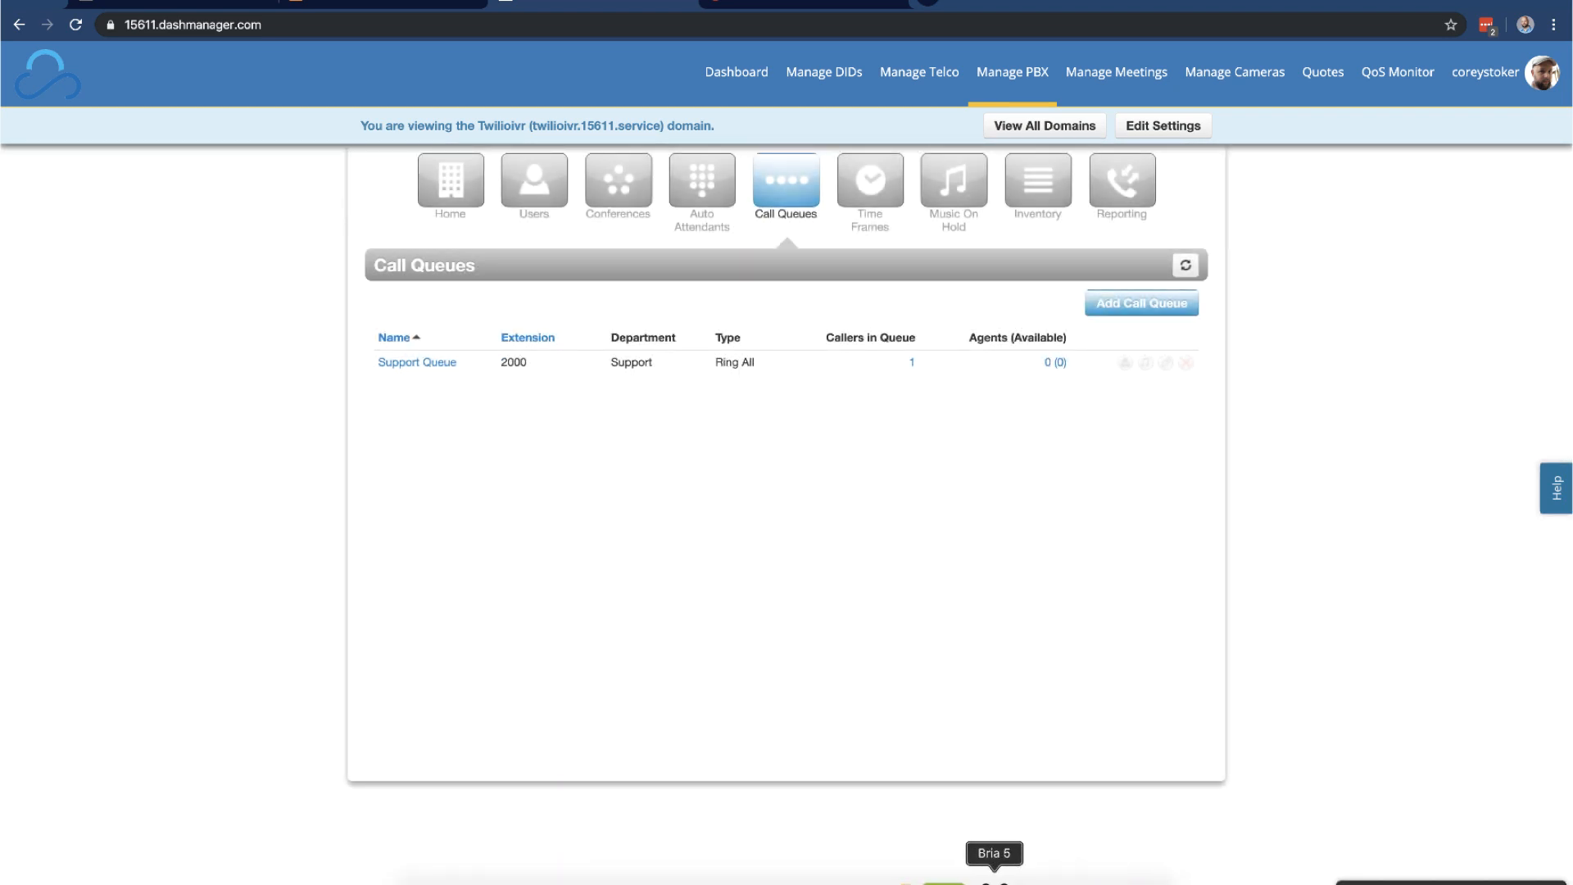
Bring Bria 5 forward and answer the incoming test call
left_click(994, 875)
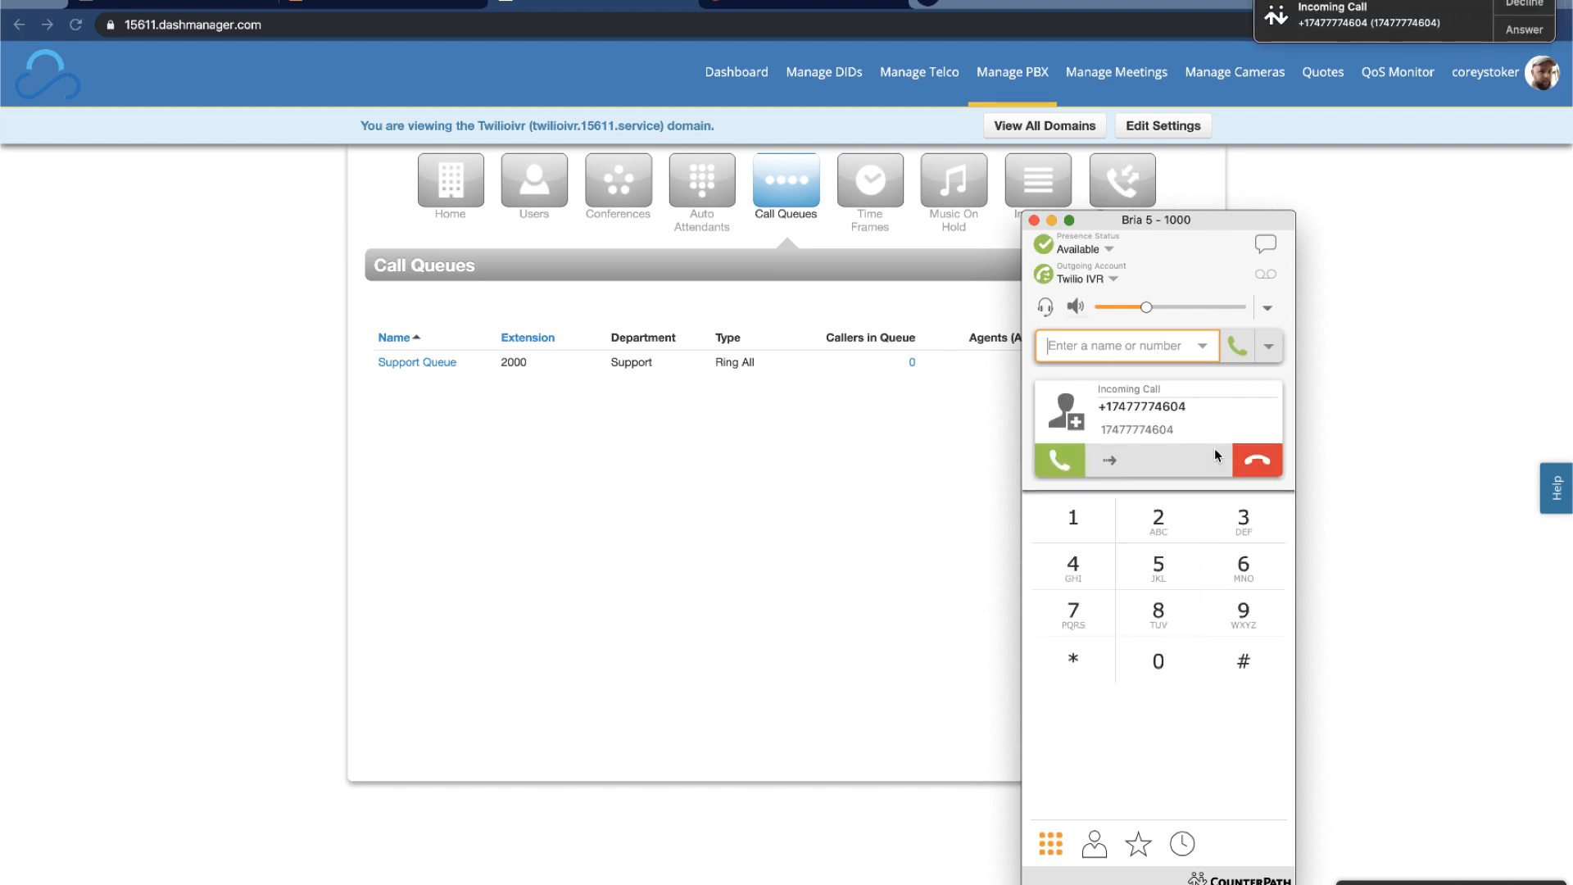
left_click(1074, 458)
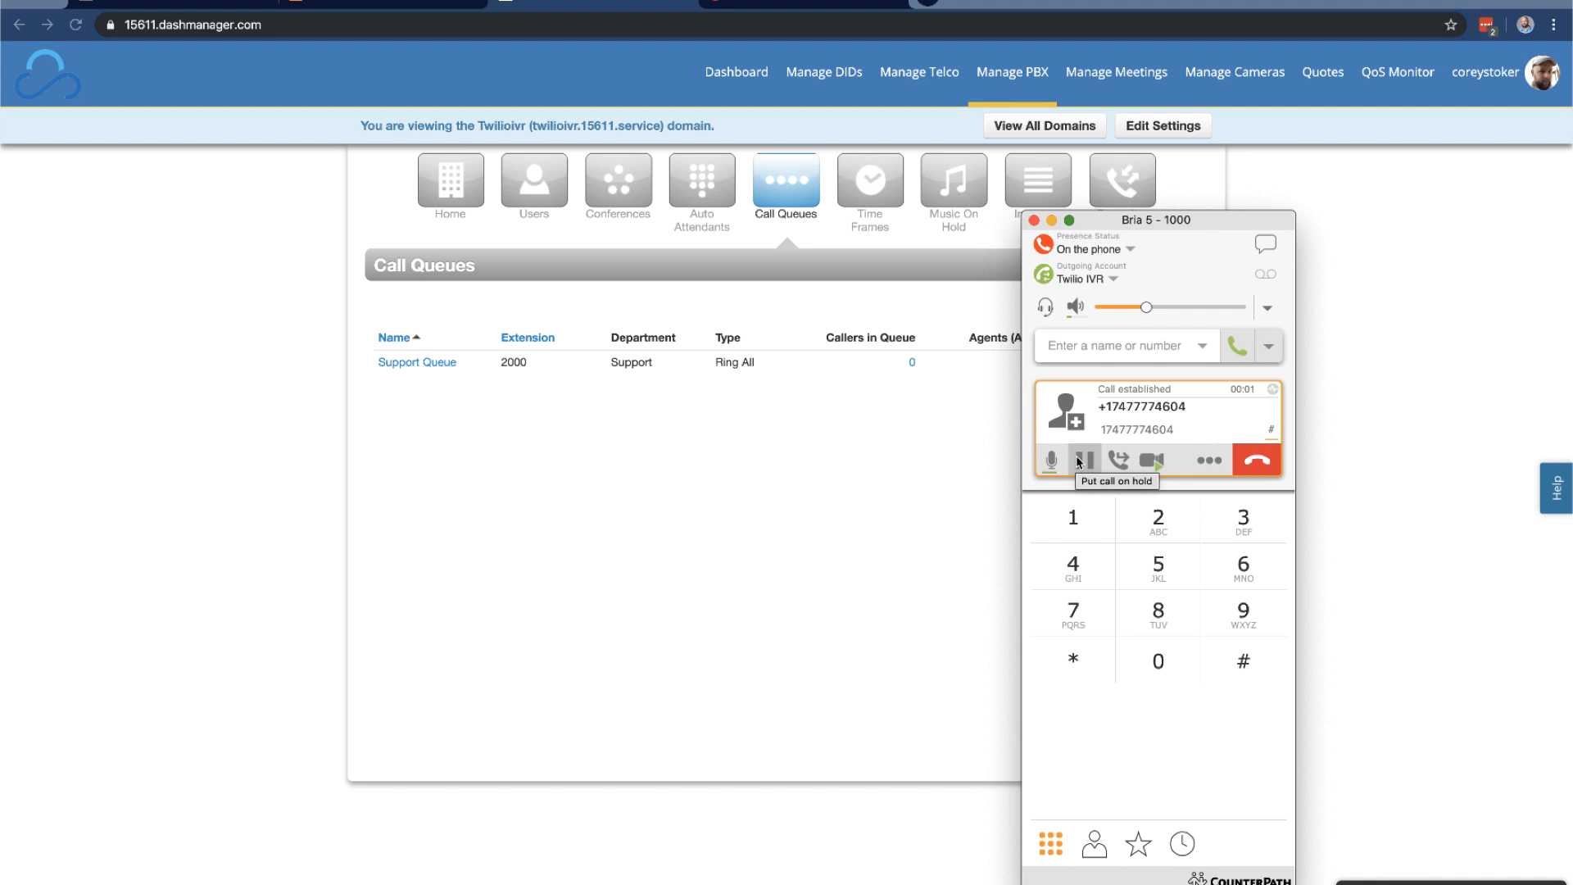